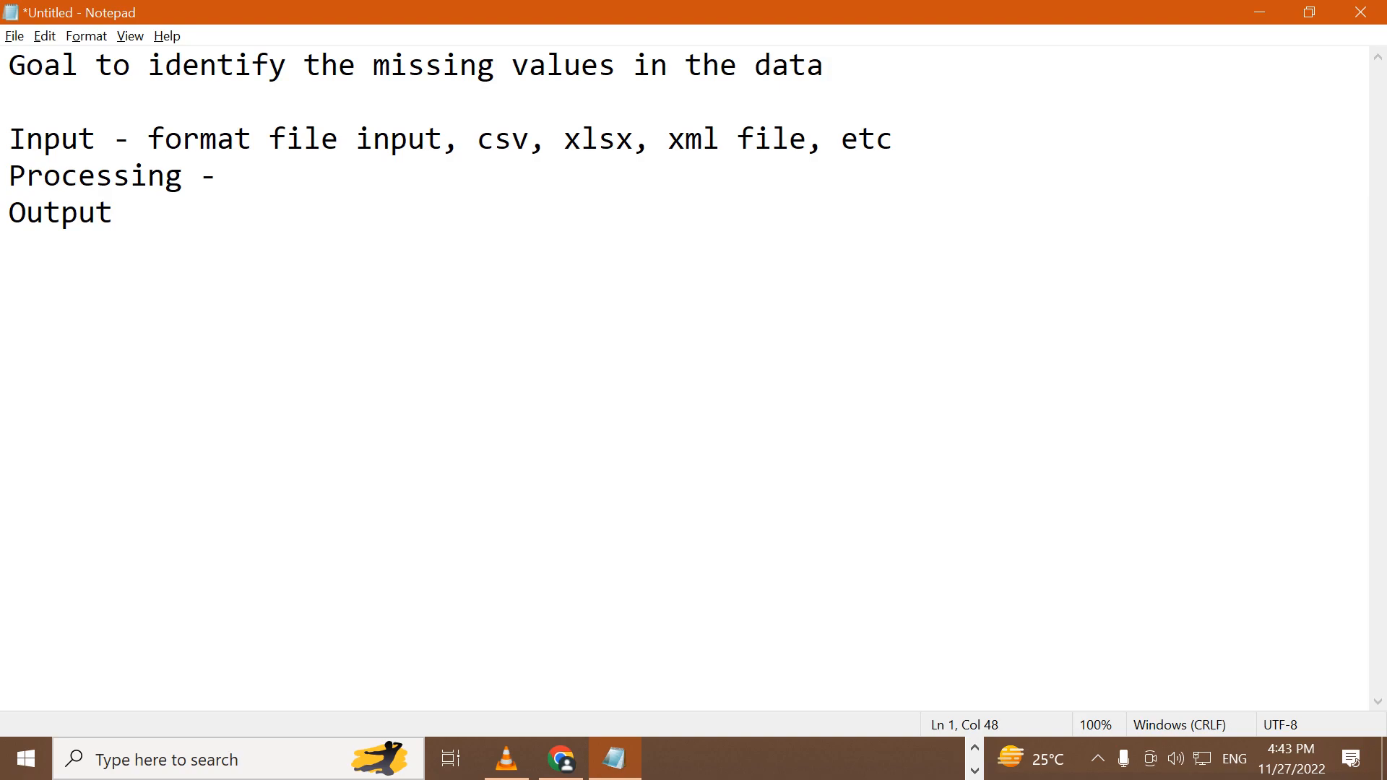
Add the line "Sent the missing values file to sales manager" below the goal line, followed by an extra blank line.
key(Return)
text(Sent the missing the)
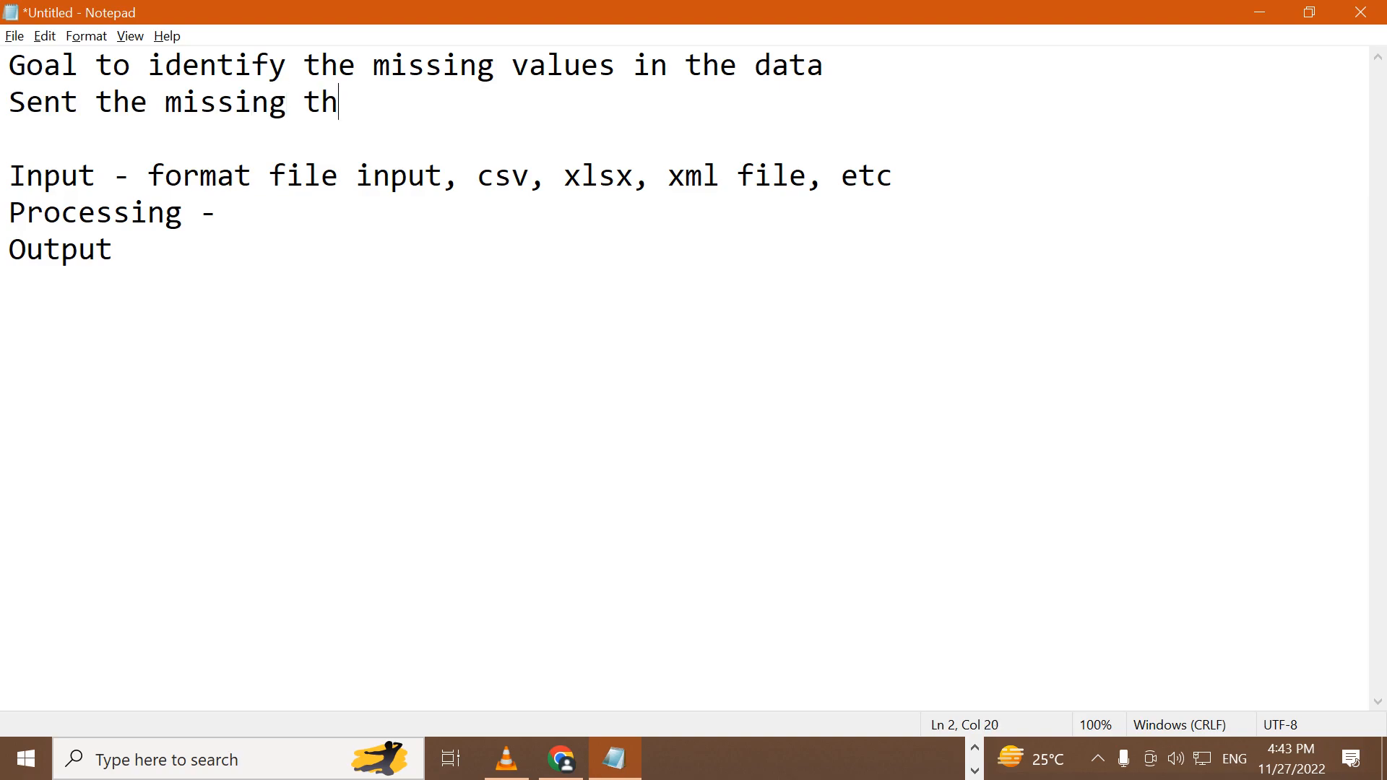
key(BackSpace)
key(BackSpace)
key(BackSpace)
key(BackSpace)
text(values file )
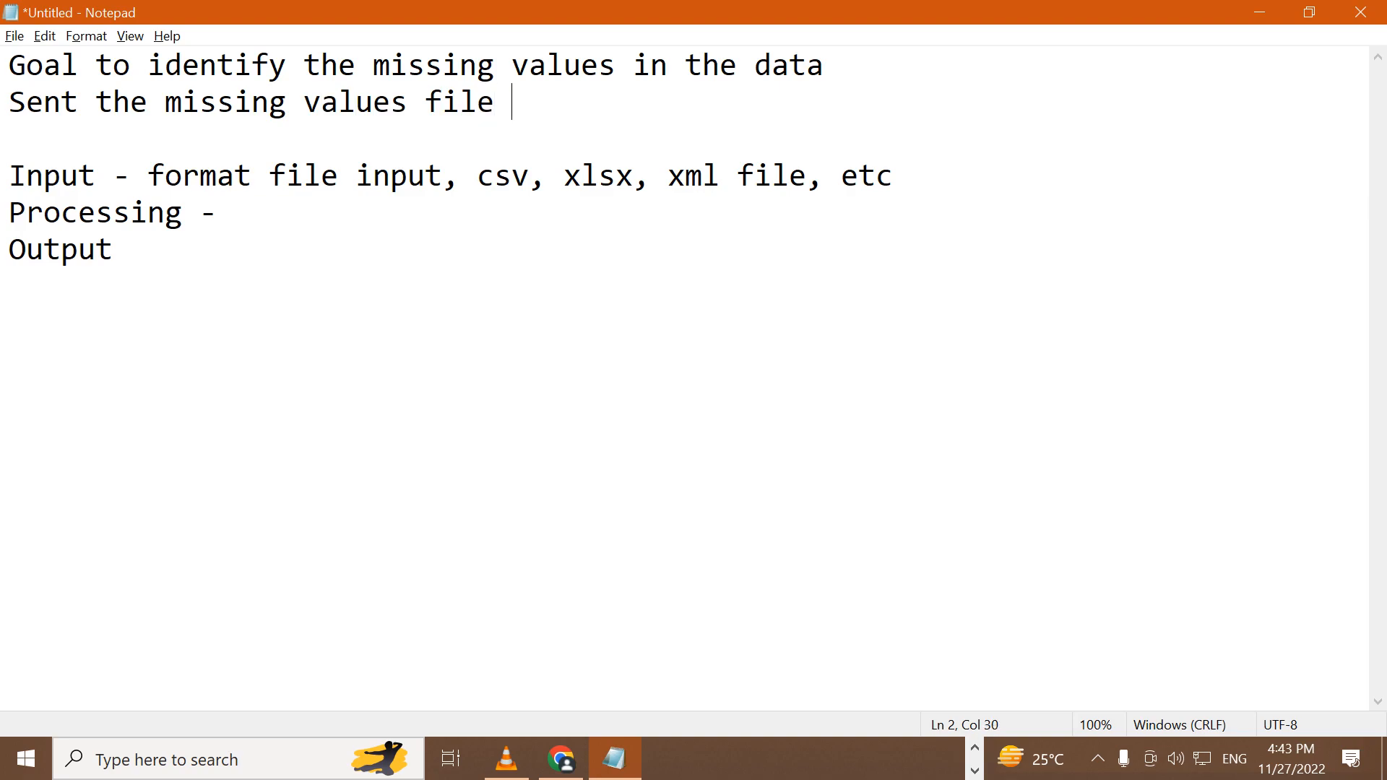
text(to sales)
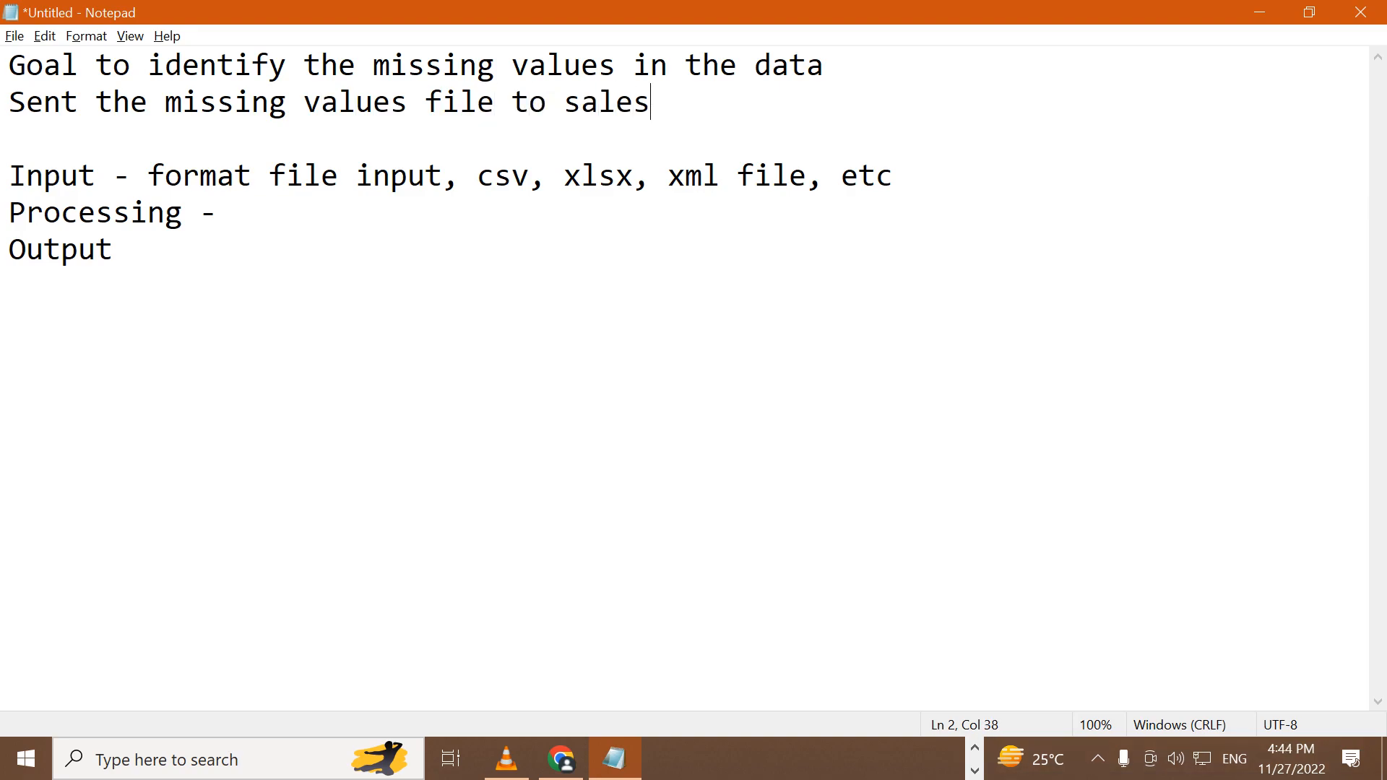
text( manager)
key(Return)
key(BackSpace)
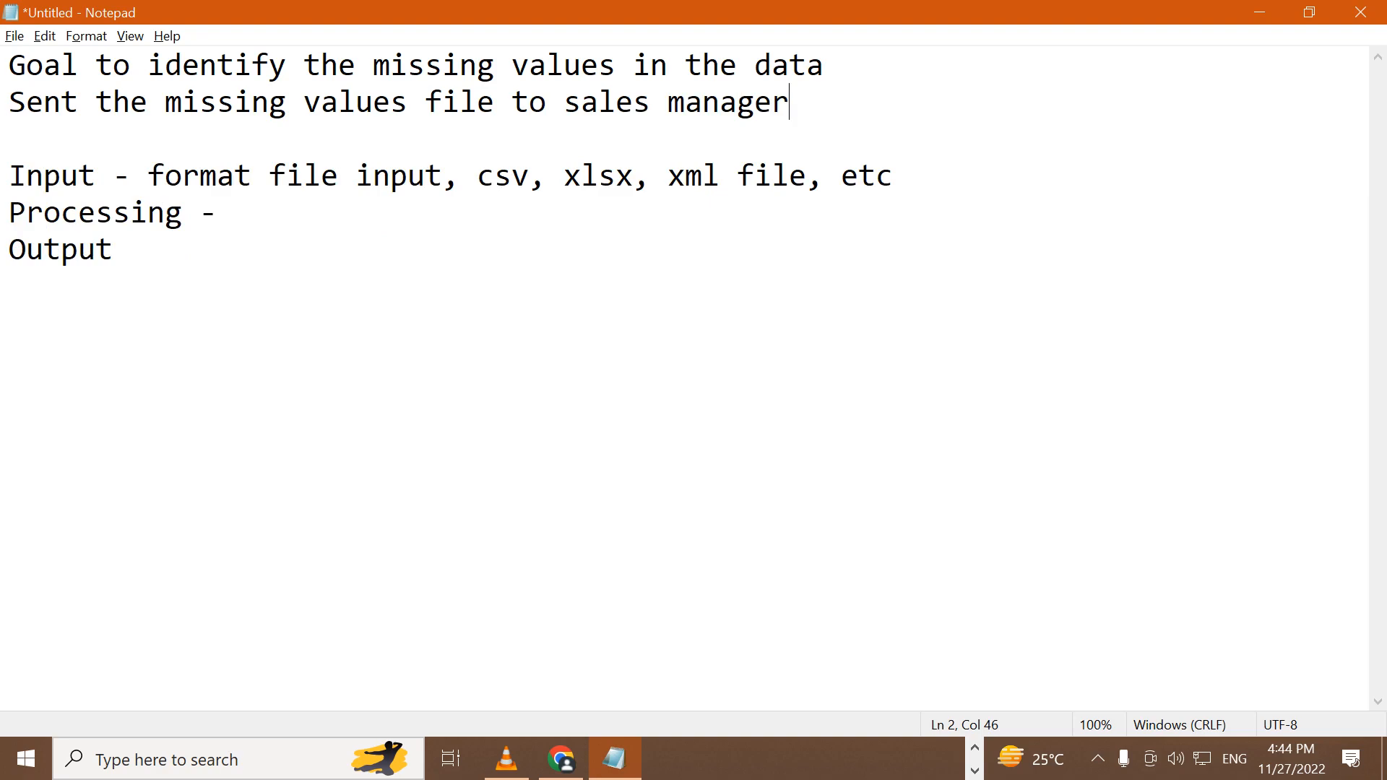
key(Return)
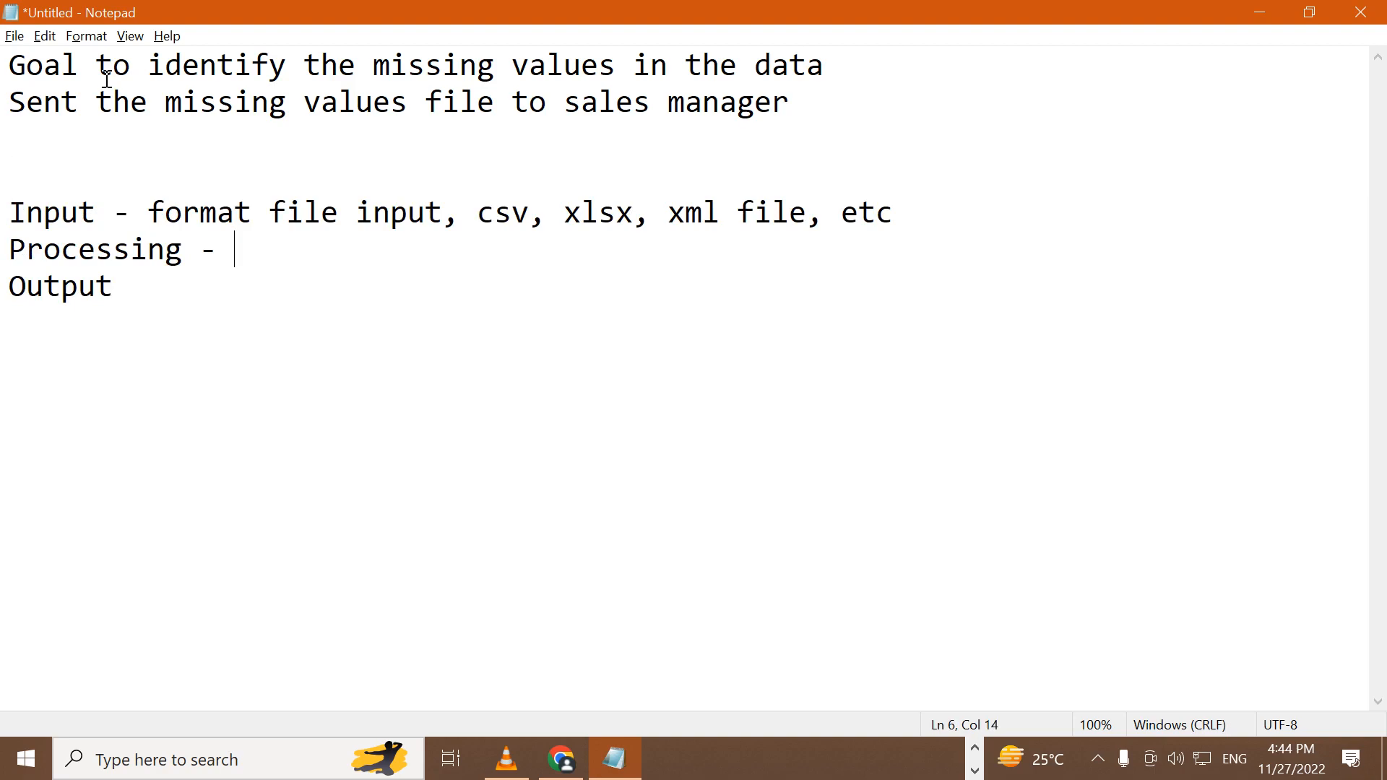
Complete the Processing line with "Filter function - missing value for a column".
text(Filter function)
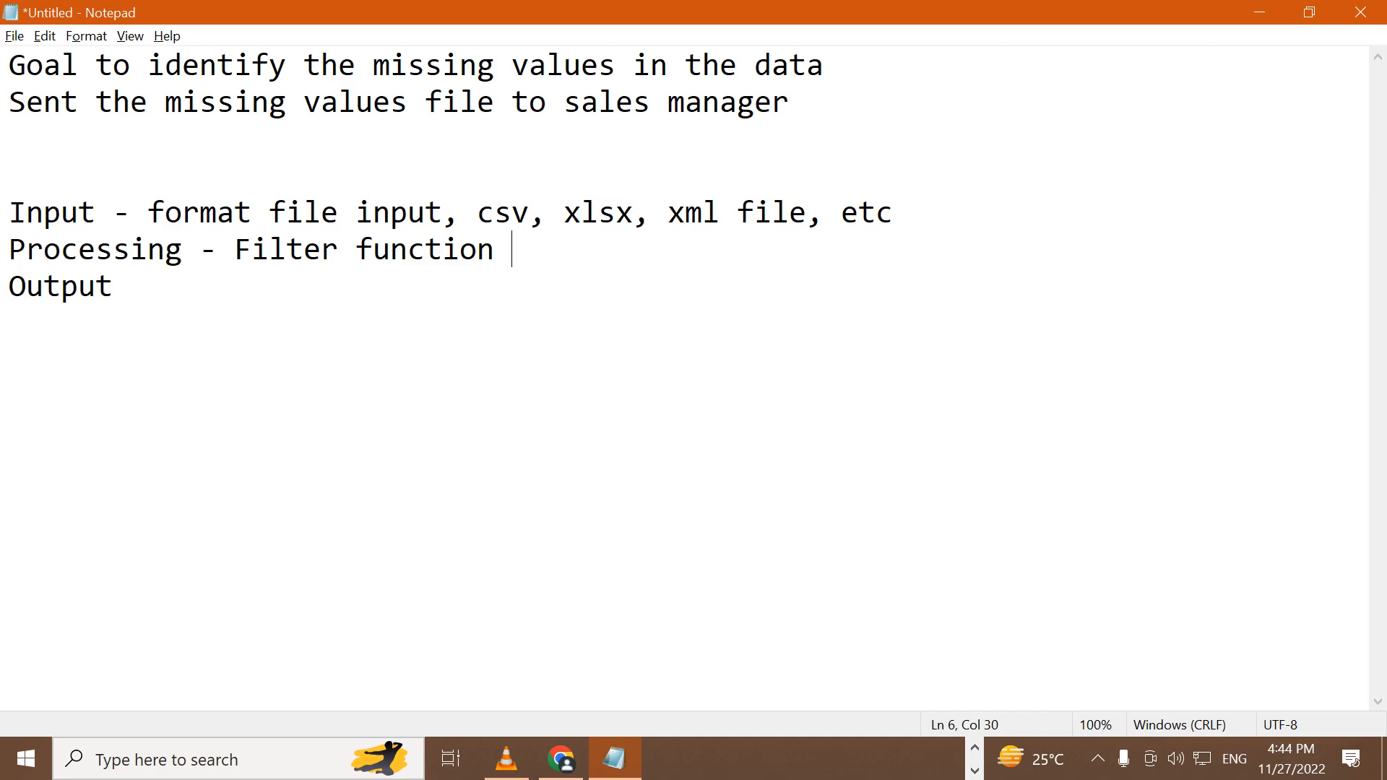
text(- missing value)
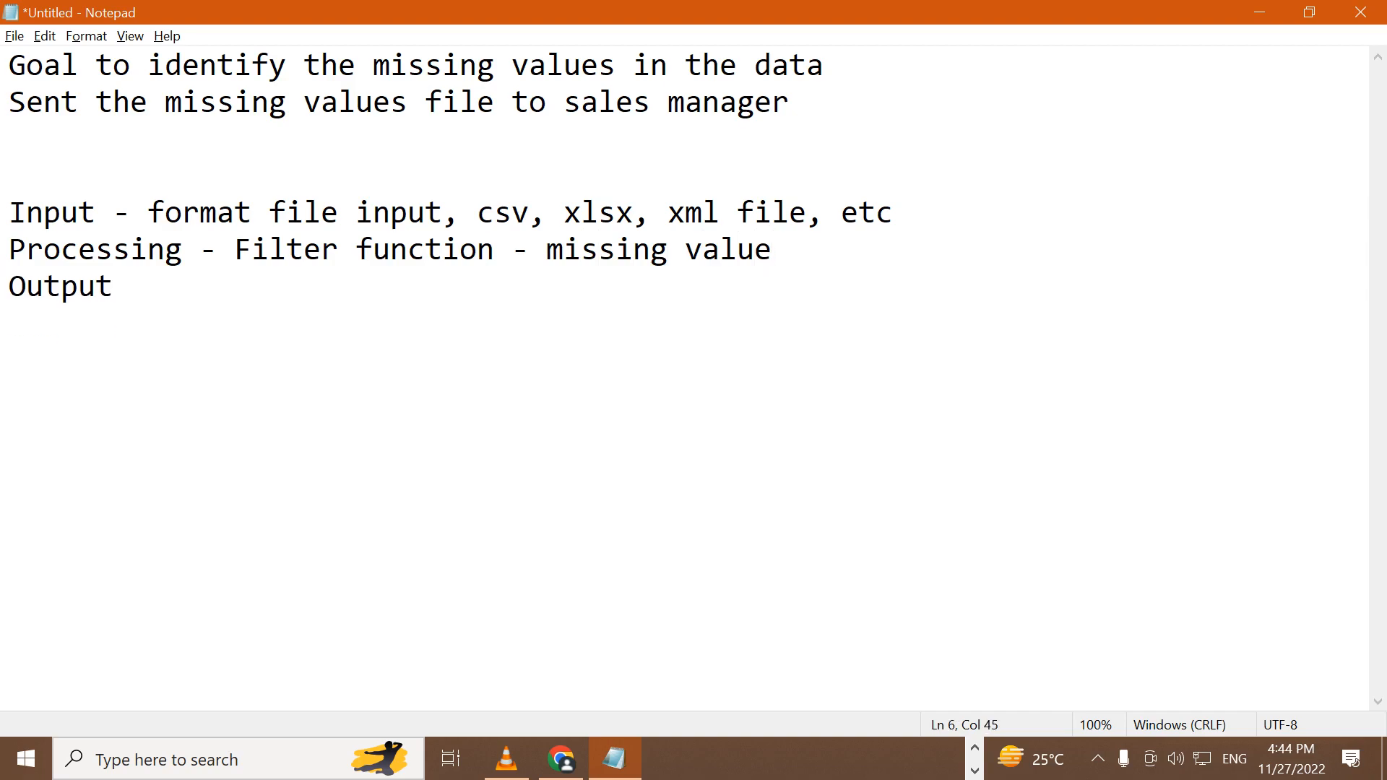
text( for a column)
key(Return)
key(BackSpace)
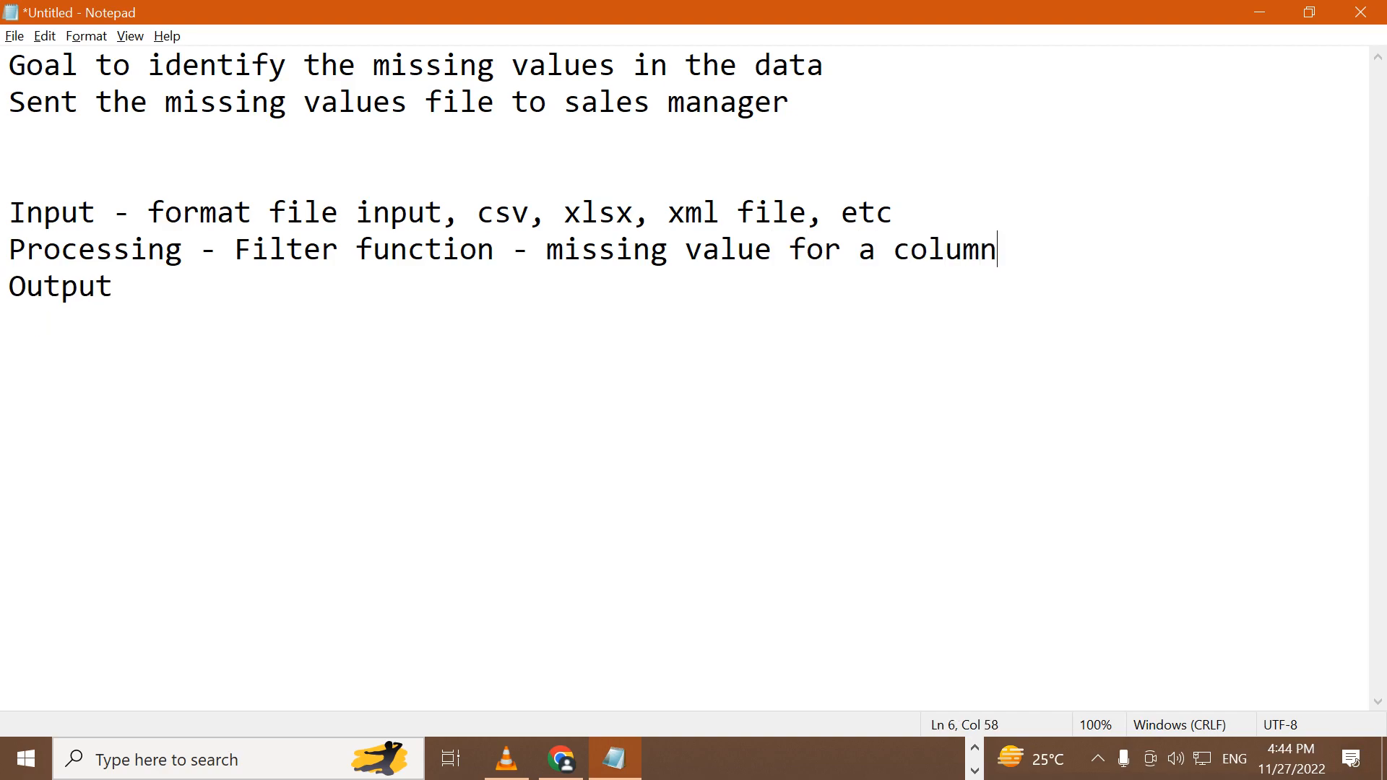
Complete the Output line with "- two output generated".
key(Return)
text(two p)
key(BackSpace)
text(output)
text( generator)
key(Return)
key(BackSpace)
key(BackSpace)
key(BackSpace)
text(ed )
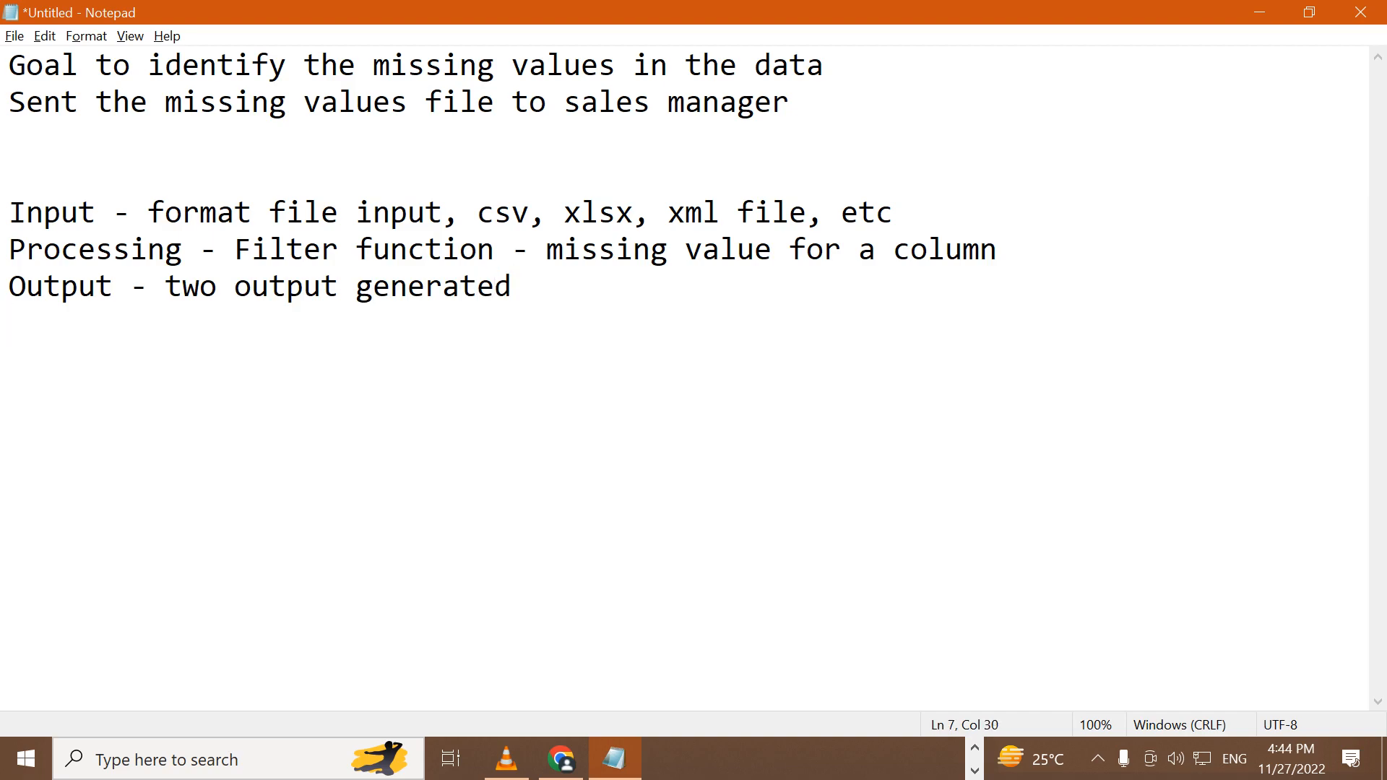
Add the line "First output - Is the missing value file" below the Output line.
text(First output )
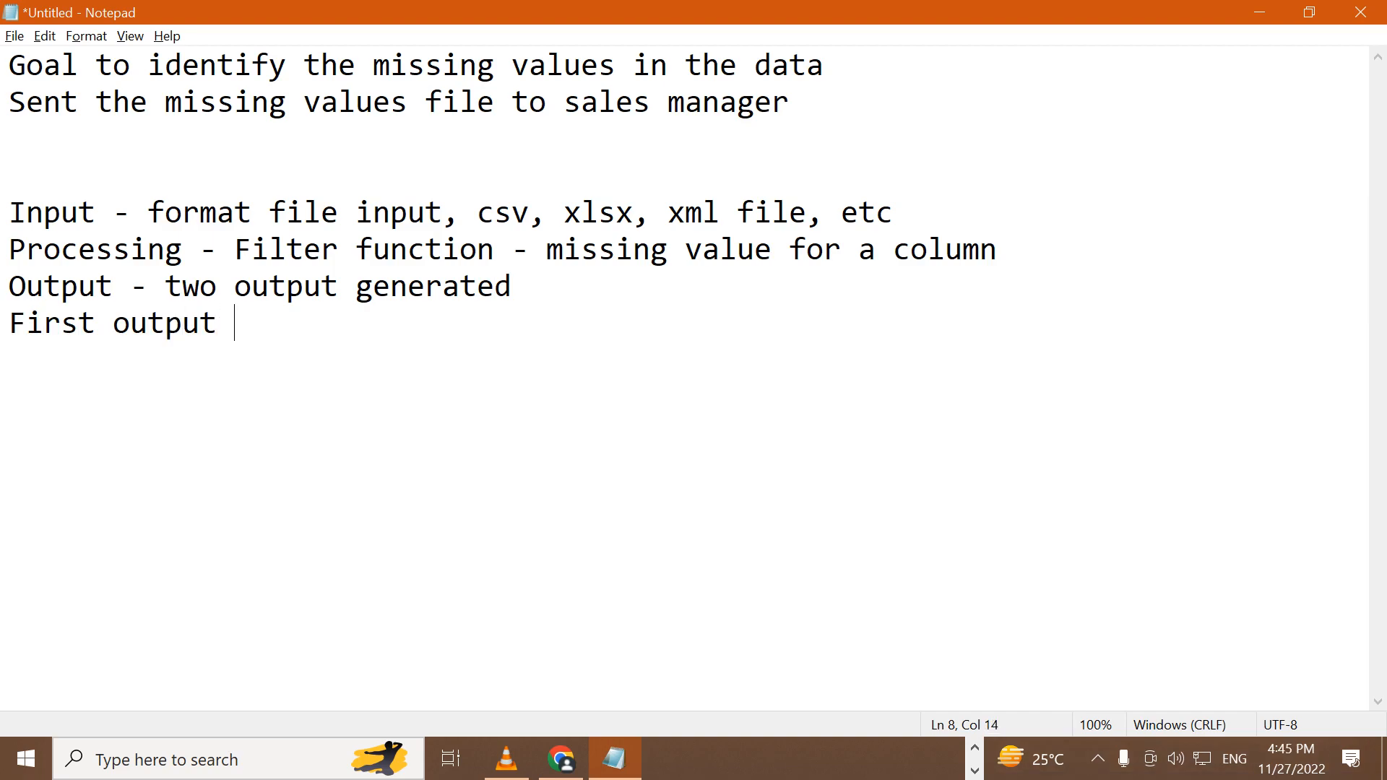
text(- Is the missi)
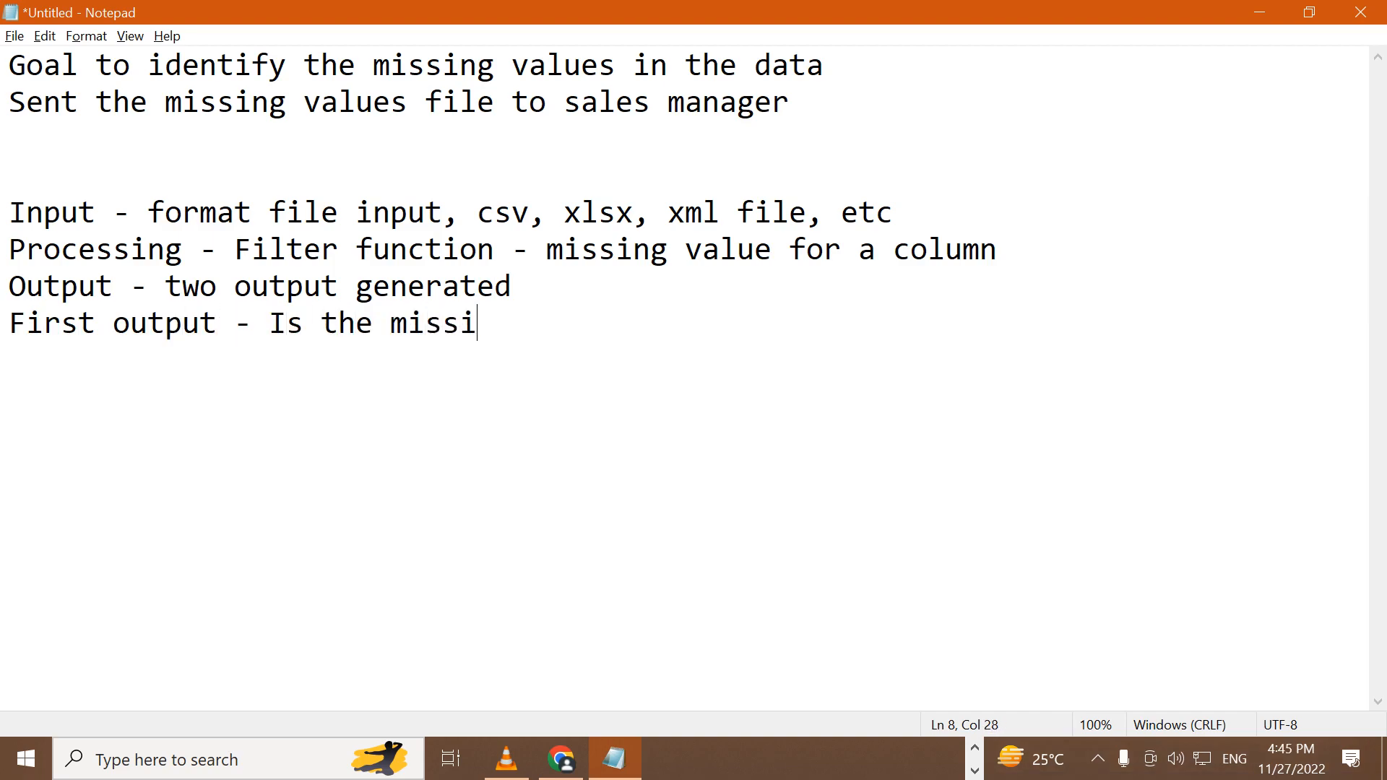
text(ng value file )
Add the line "Second output- Is the rest of the file" at the end of the notes.
text(Second )
text(out put)
key(BackSpace)
key(BackSpace)
key(BackSpace)
key(BackSpace)
text(pu)
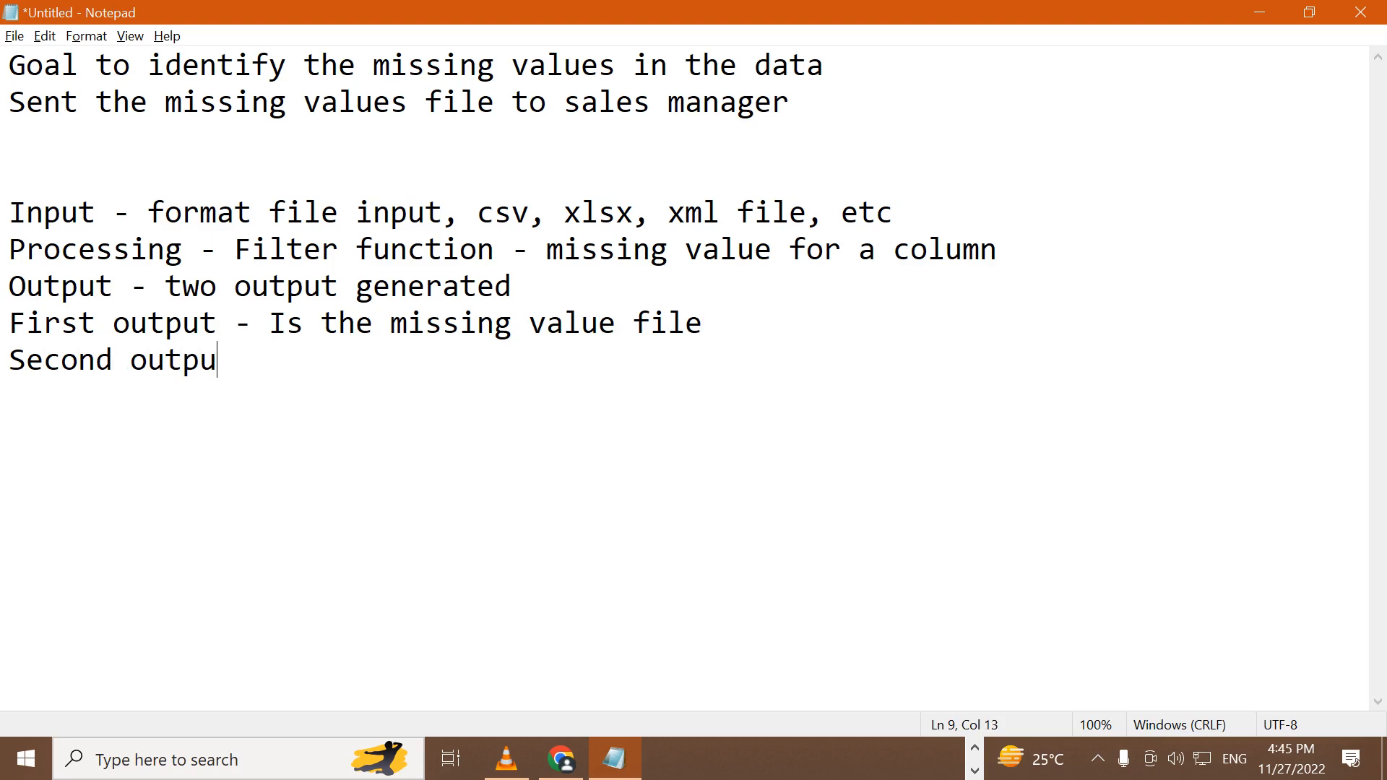
text(t 0)
key(BackSpace)
key(BackSpace)
text(- Is ther)
key(BackSpace)
text(r)
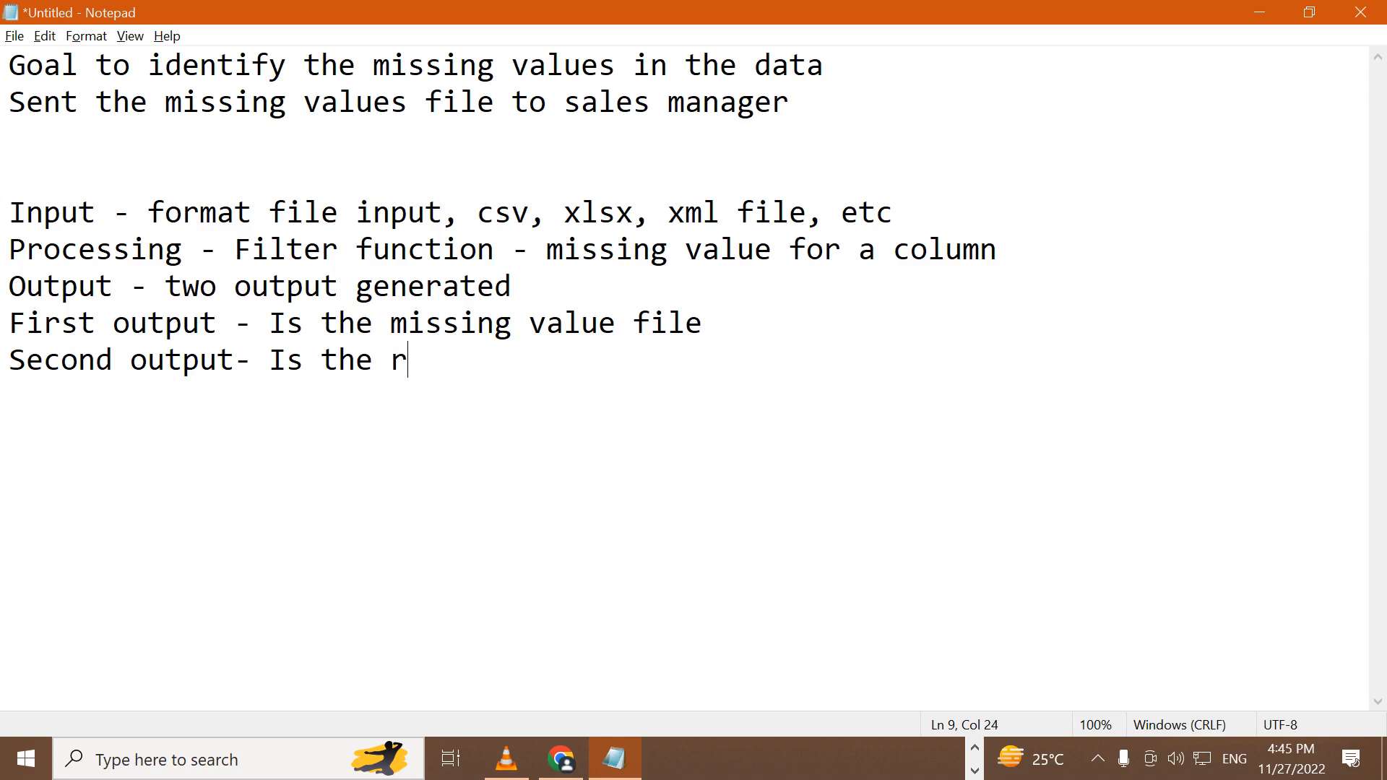
text(est of thef)
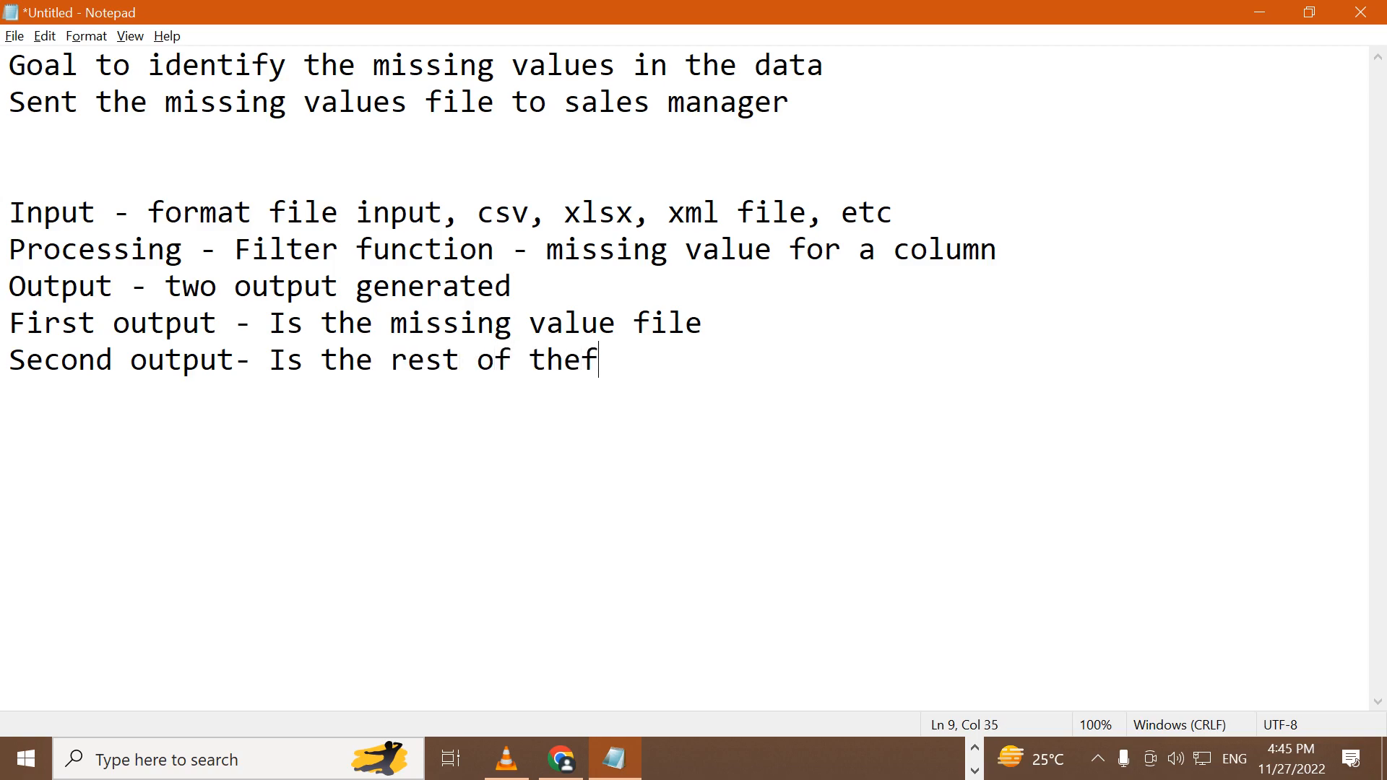
key(BackSpace)
key(BackSpace)
text(file)
key(Return)
key(BackSpace)
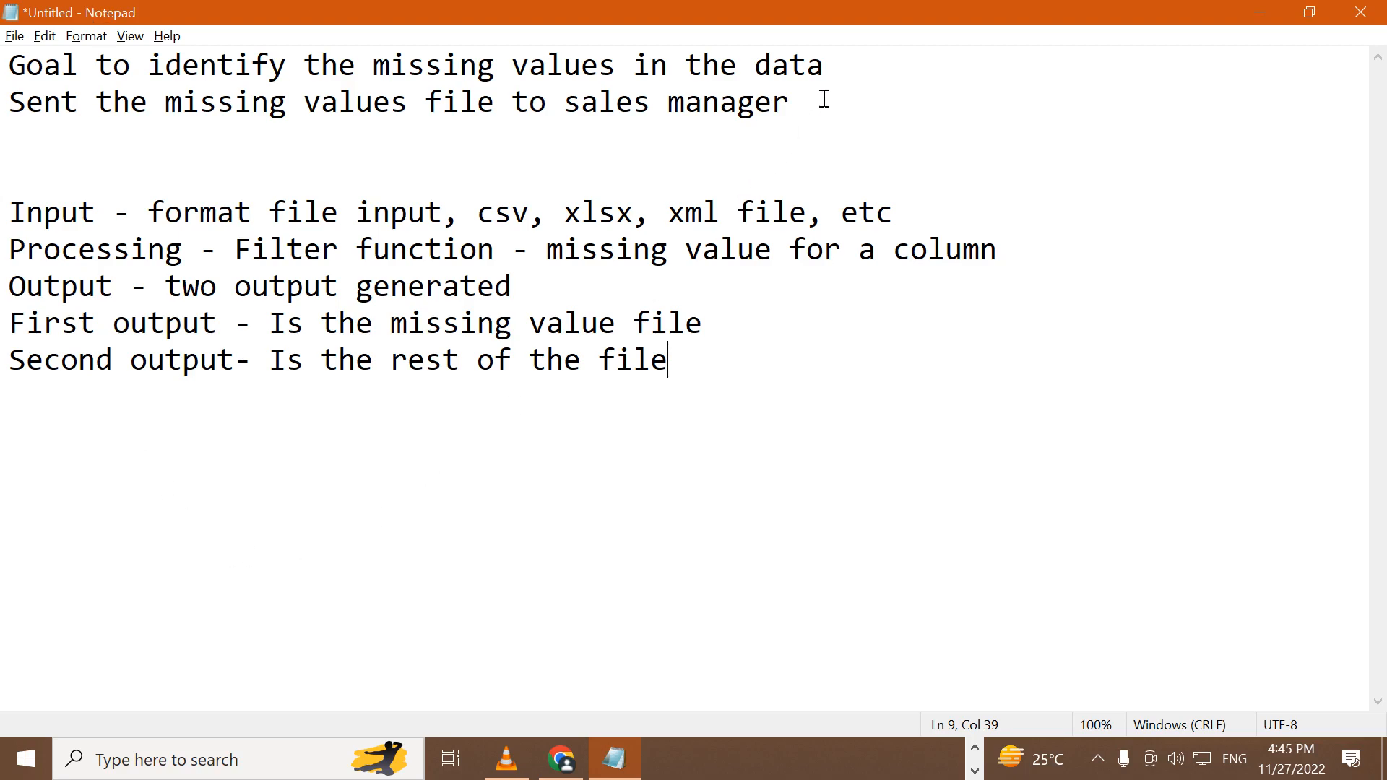
Switch to Spoon (Pentaho Data Integration) and create a new transformation.
key(alt+Tab)
key(alt+Tab)
click(666, 229)
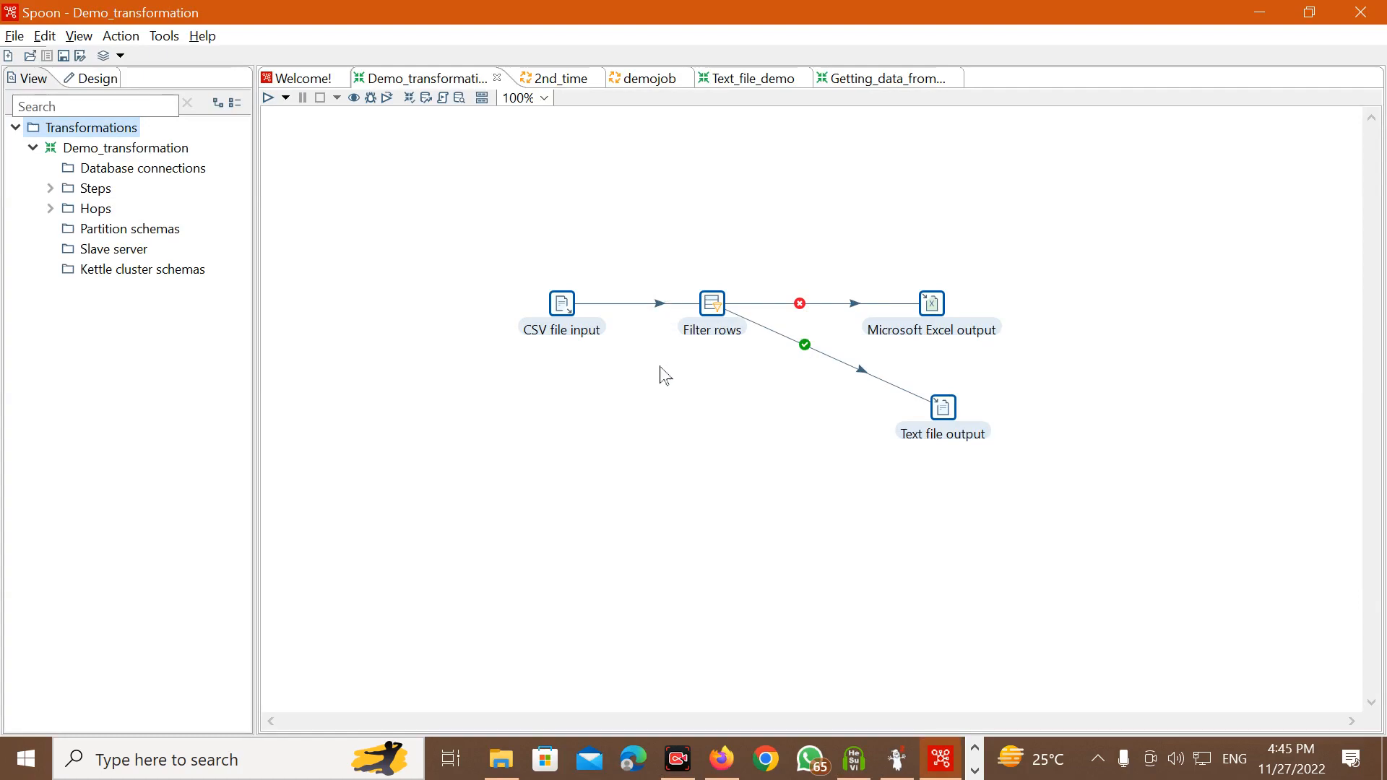
click(322, 81)
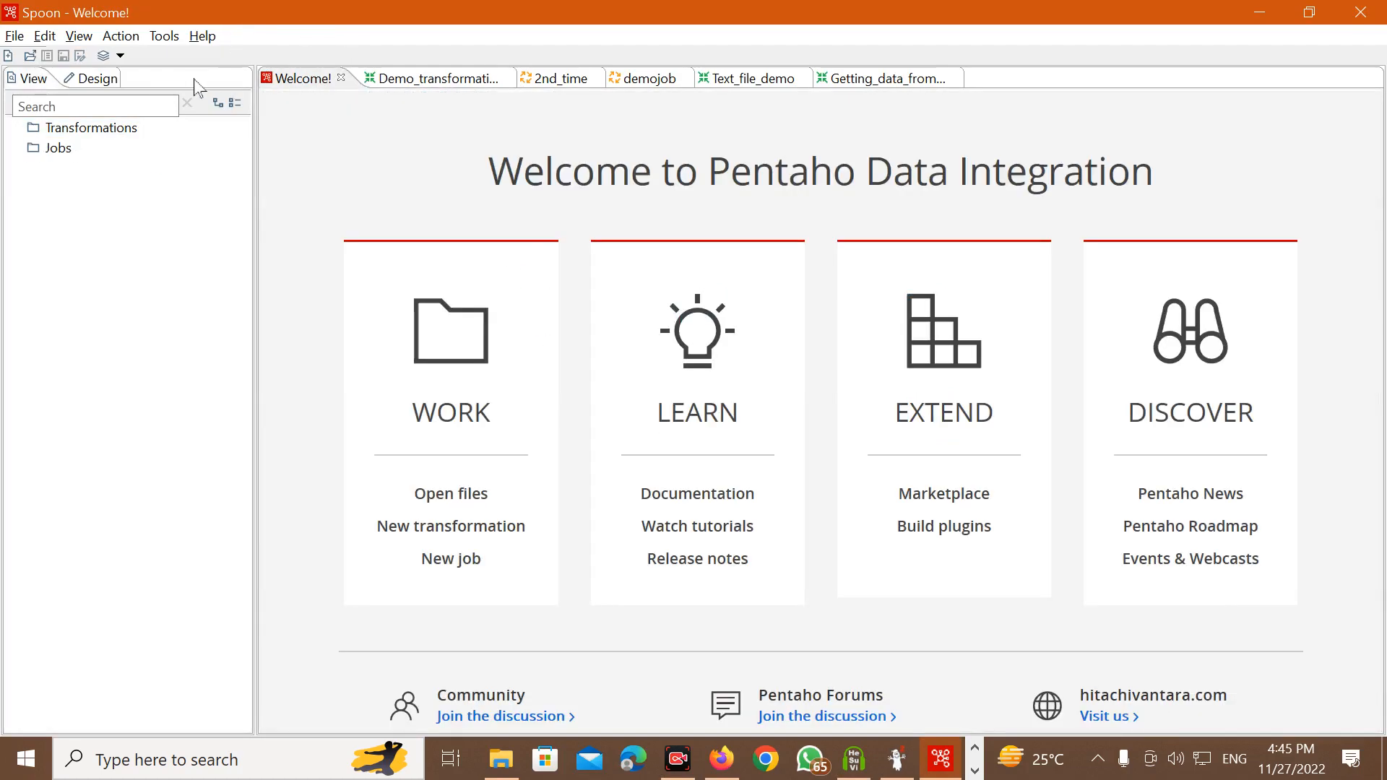
click(14, 35)
mouse_move(32, 61)
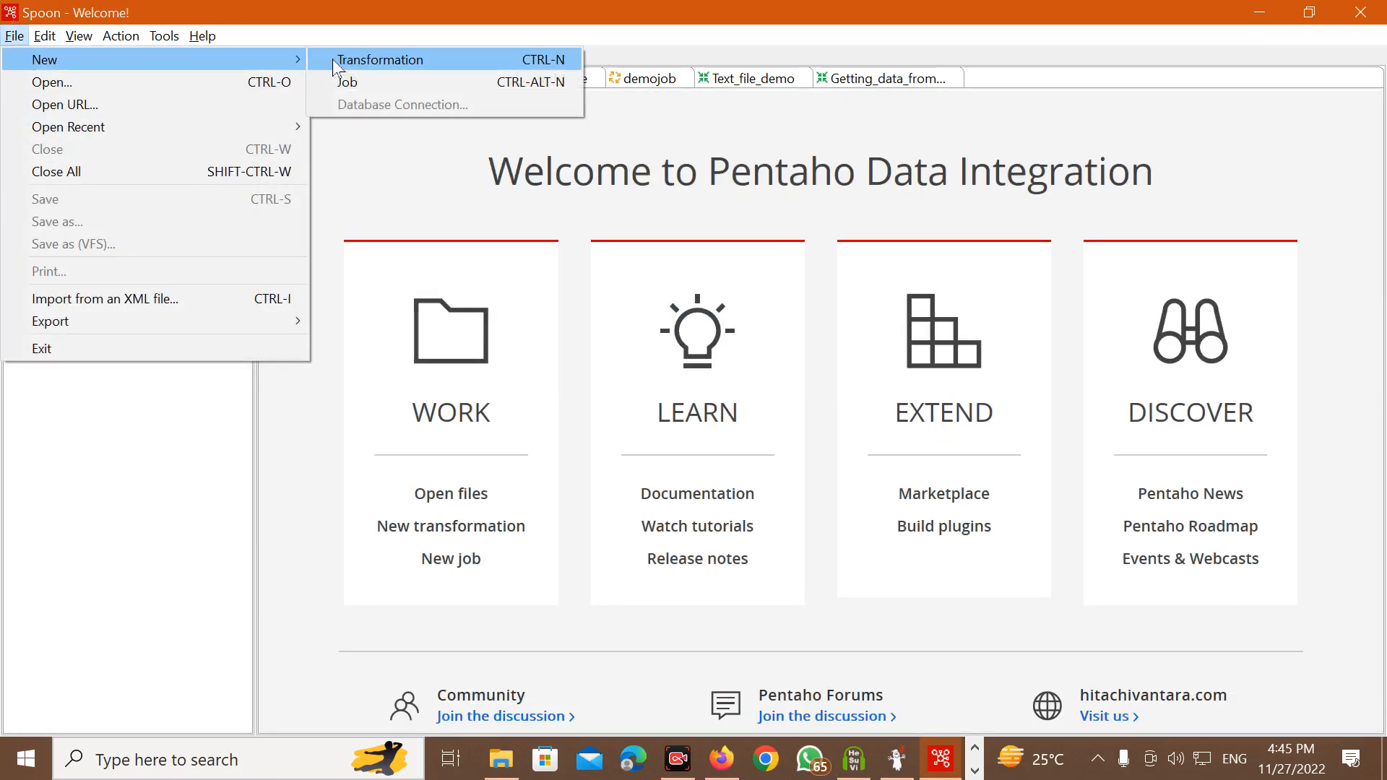
click(361, 61)
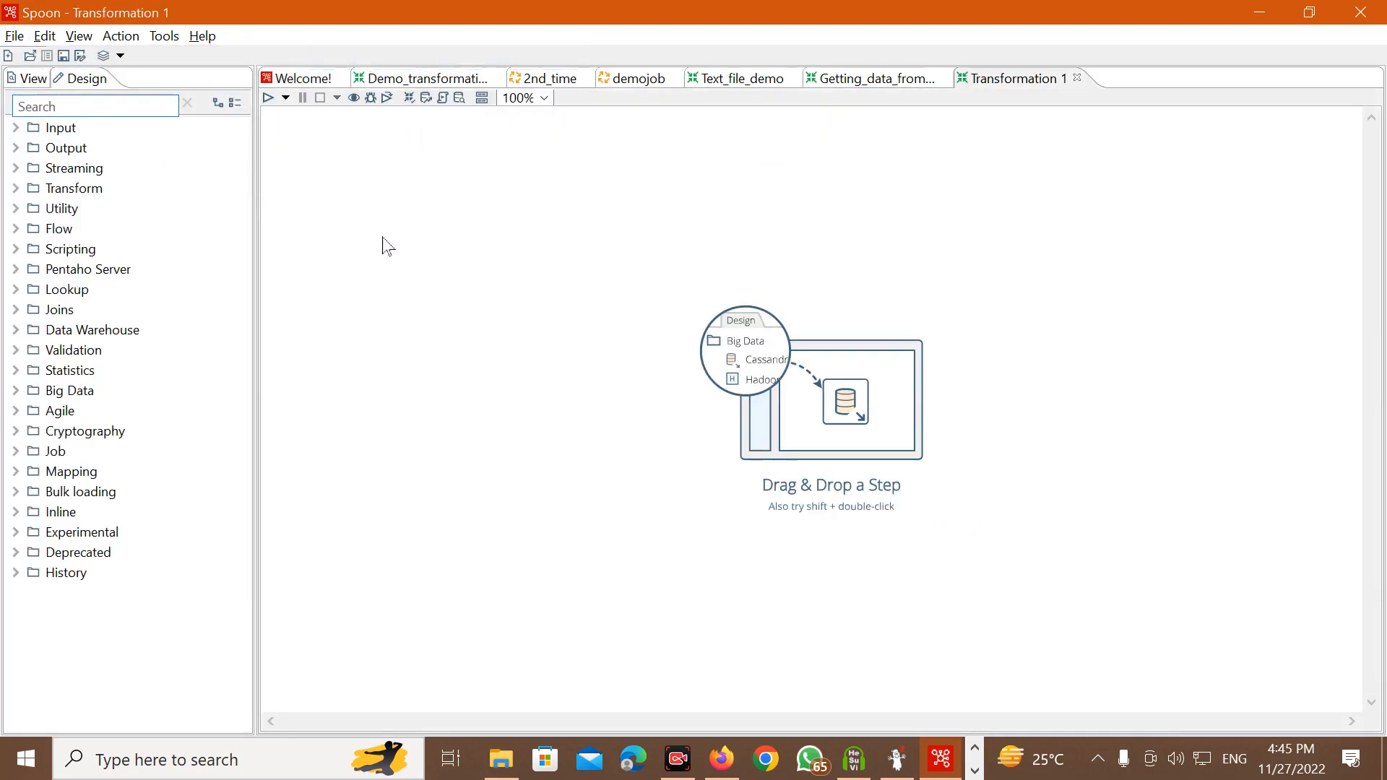
Add a CSV file input step from the Input category to the canvas, left of its centre.
double_click(59, 128)
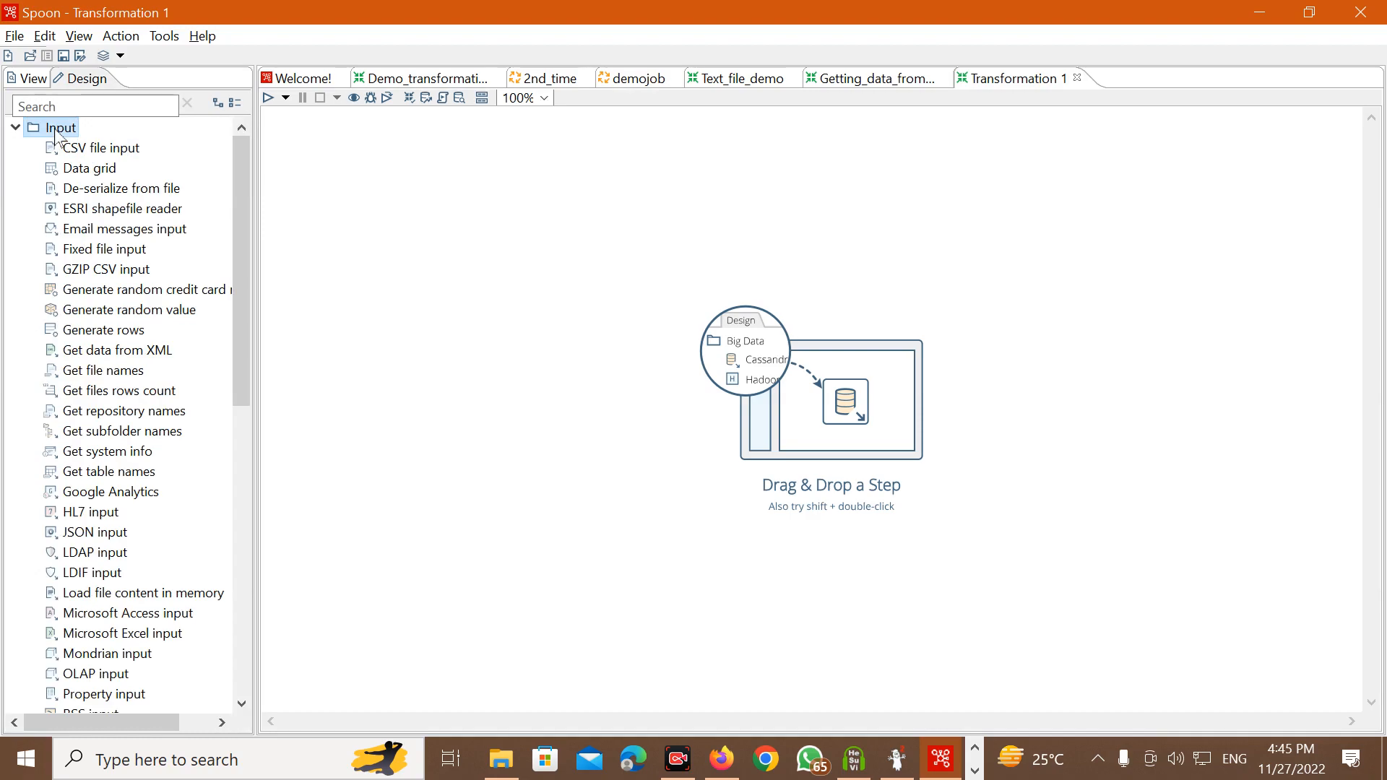
drag(107, 152, 640, 346)
drag(737, 344, 564, 332)
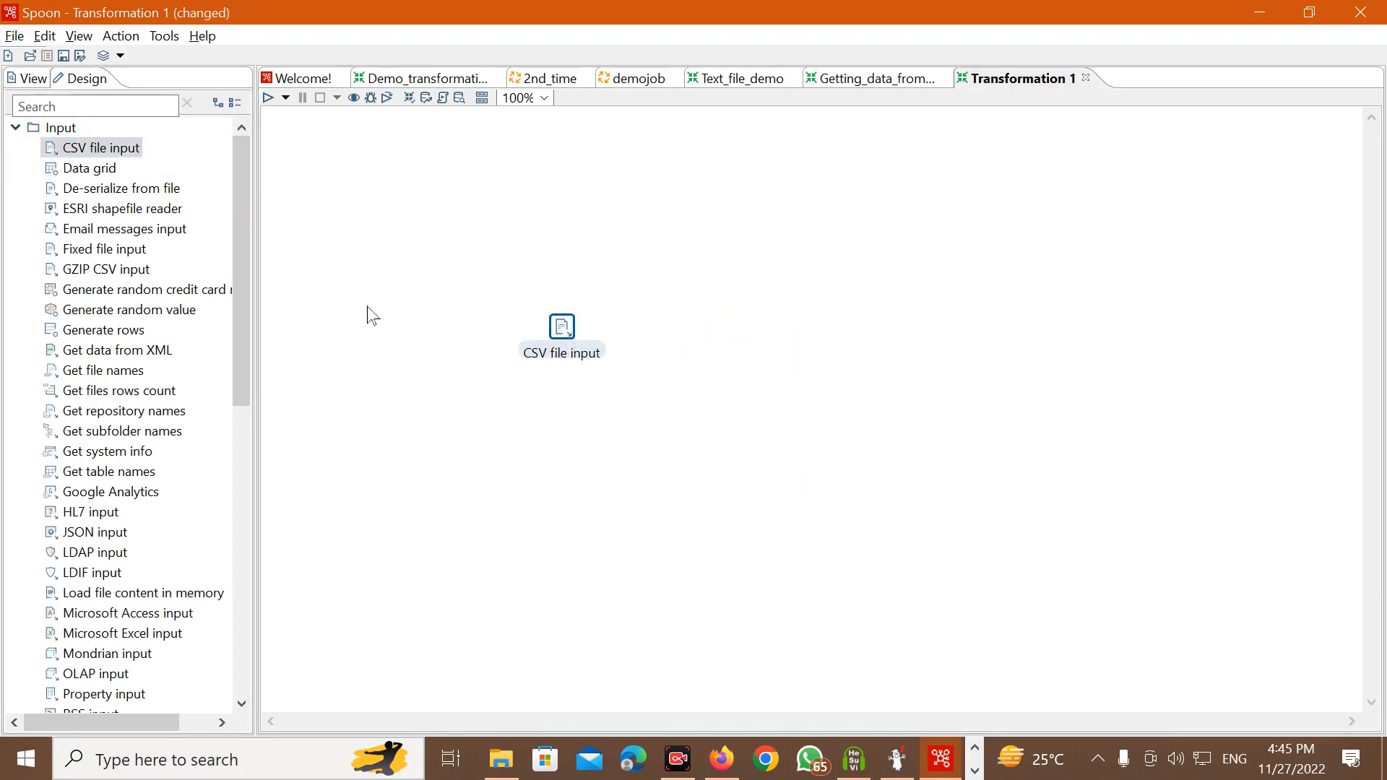
Reposition the CSV file input step slightly up and further left on the canvas.
click(570, 350)
click(562, 330)
click(568, 351)
click(565, 336)
drag(567, 339, 569, 329)
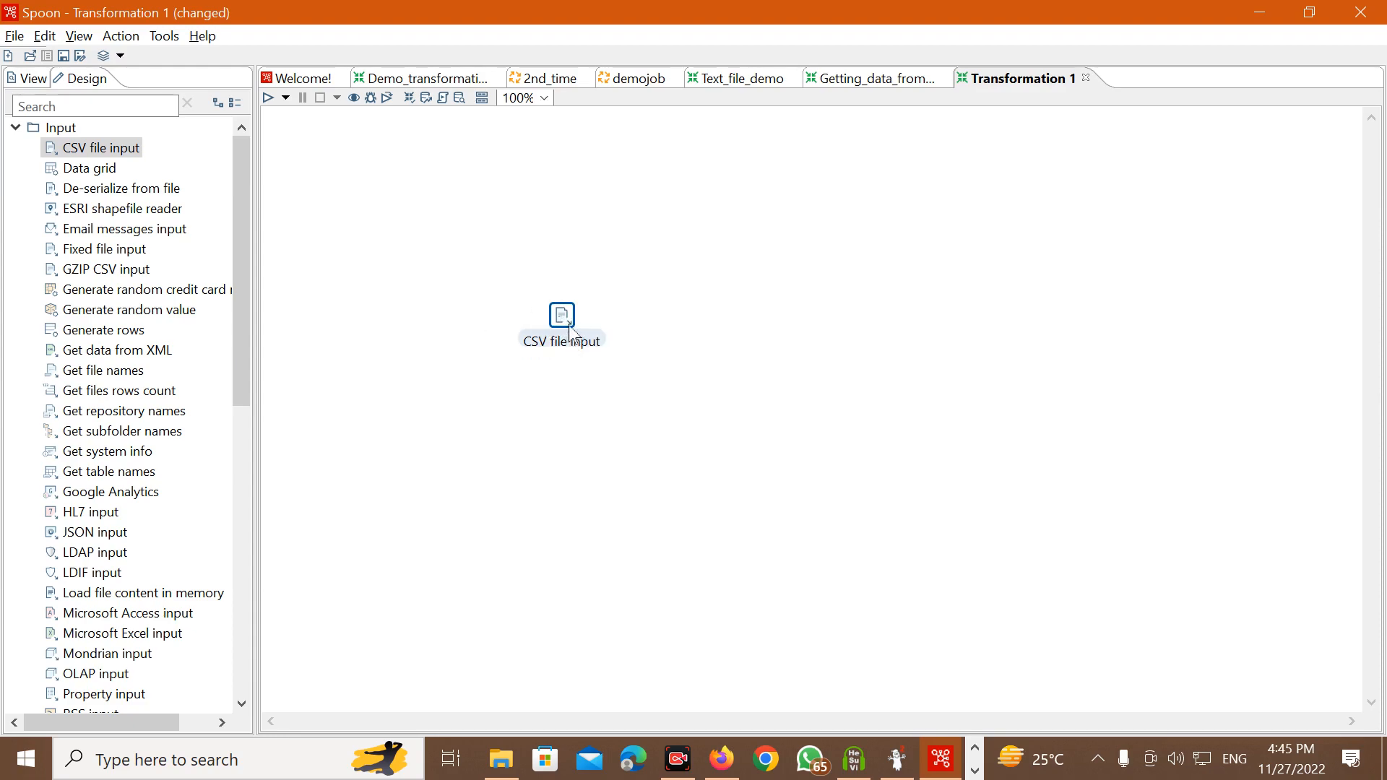
click(564, 354)
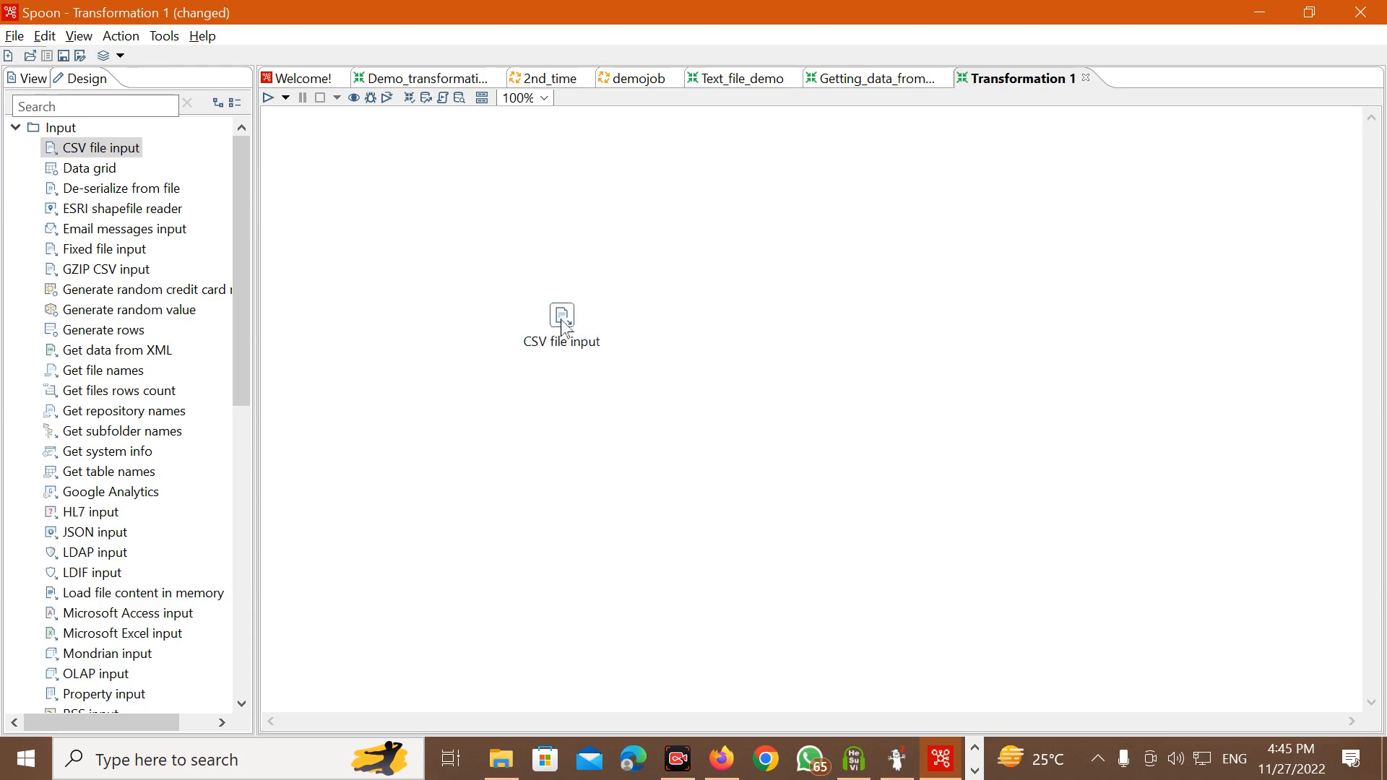
click(562, 320)
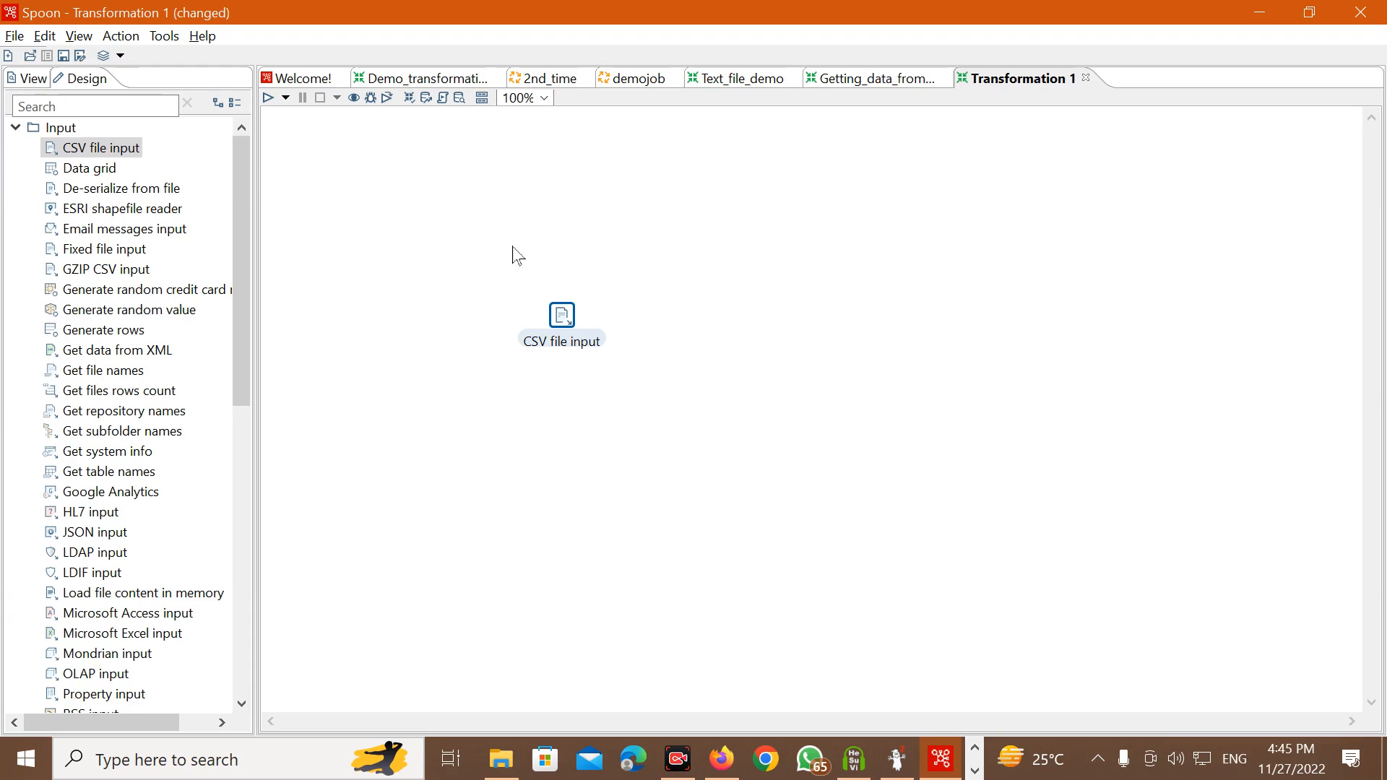
click(571, 341)
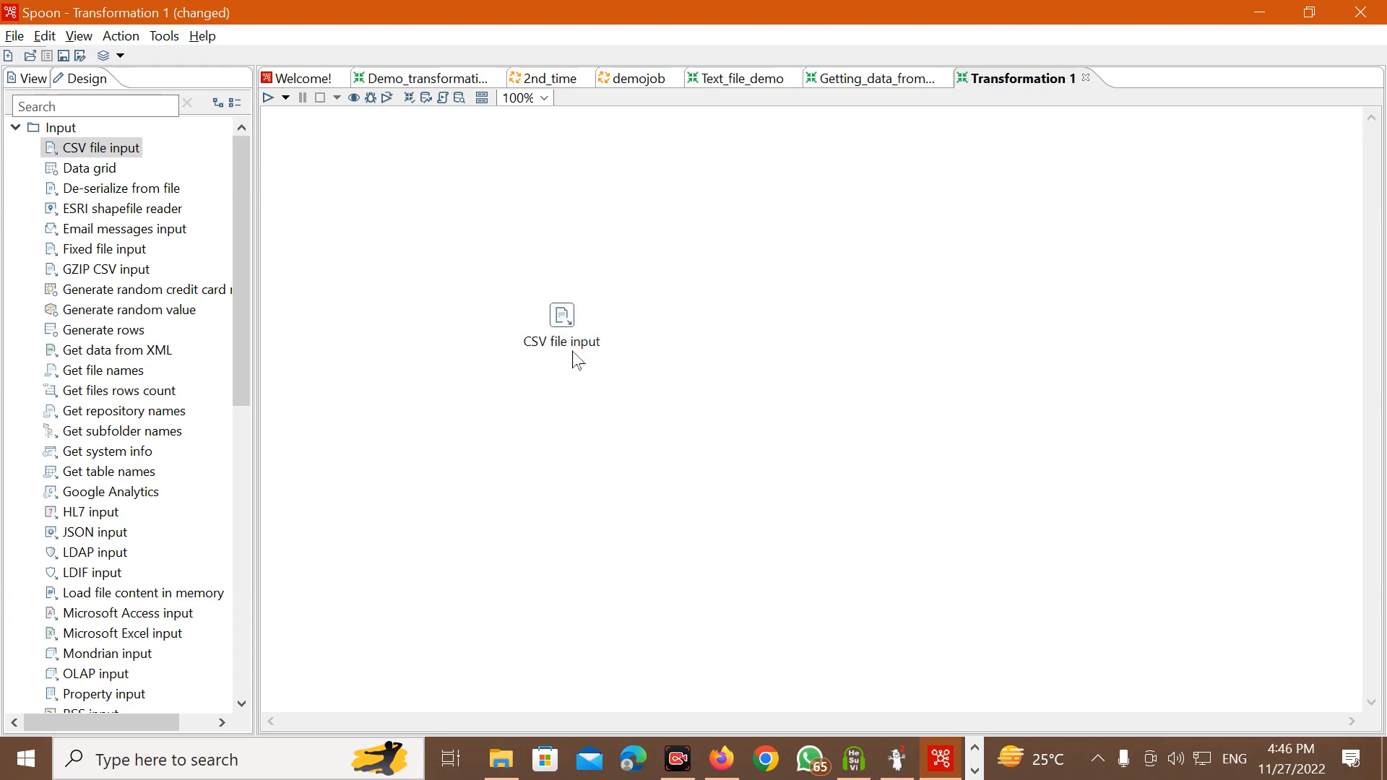
mouse_move(564, 325)
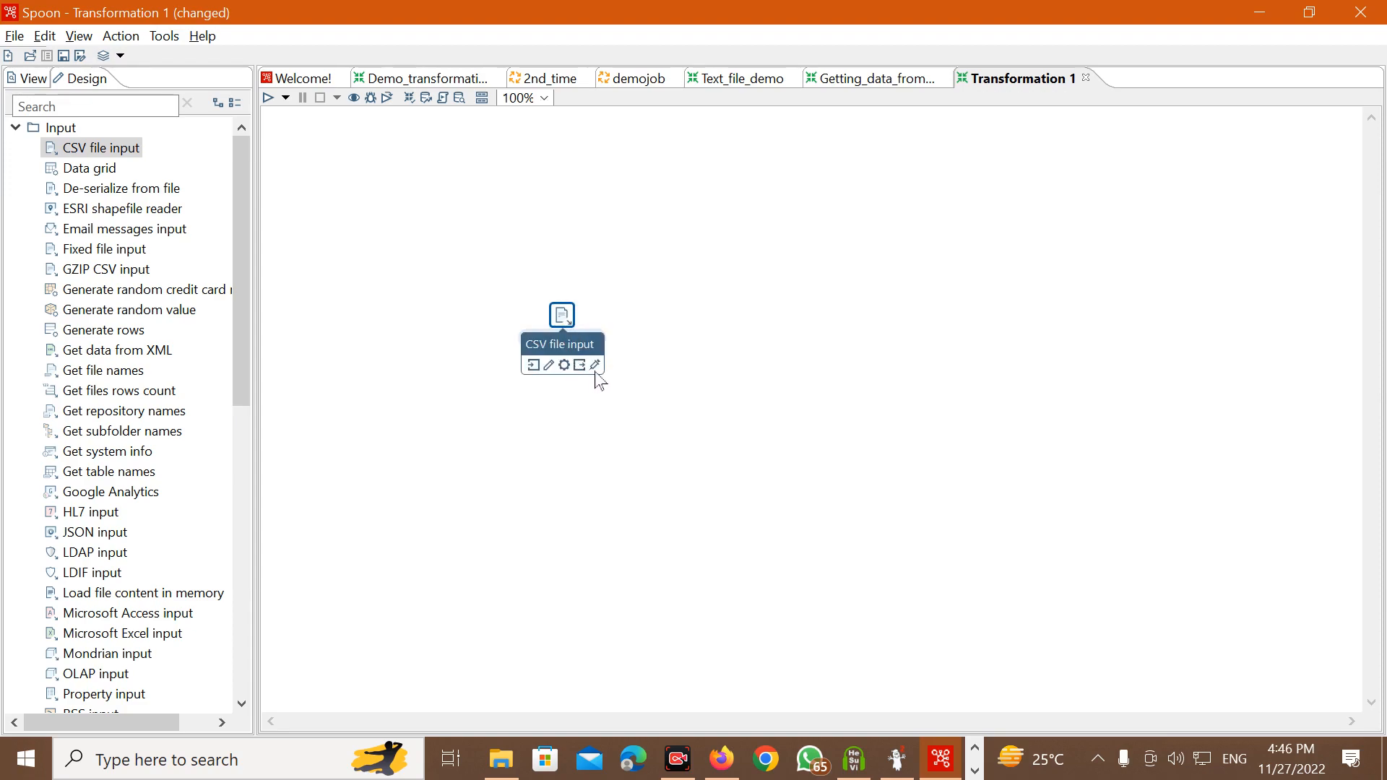
drag(561, 318, 514, 317)
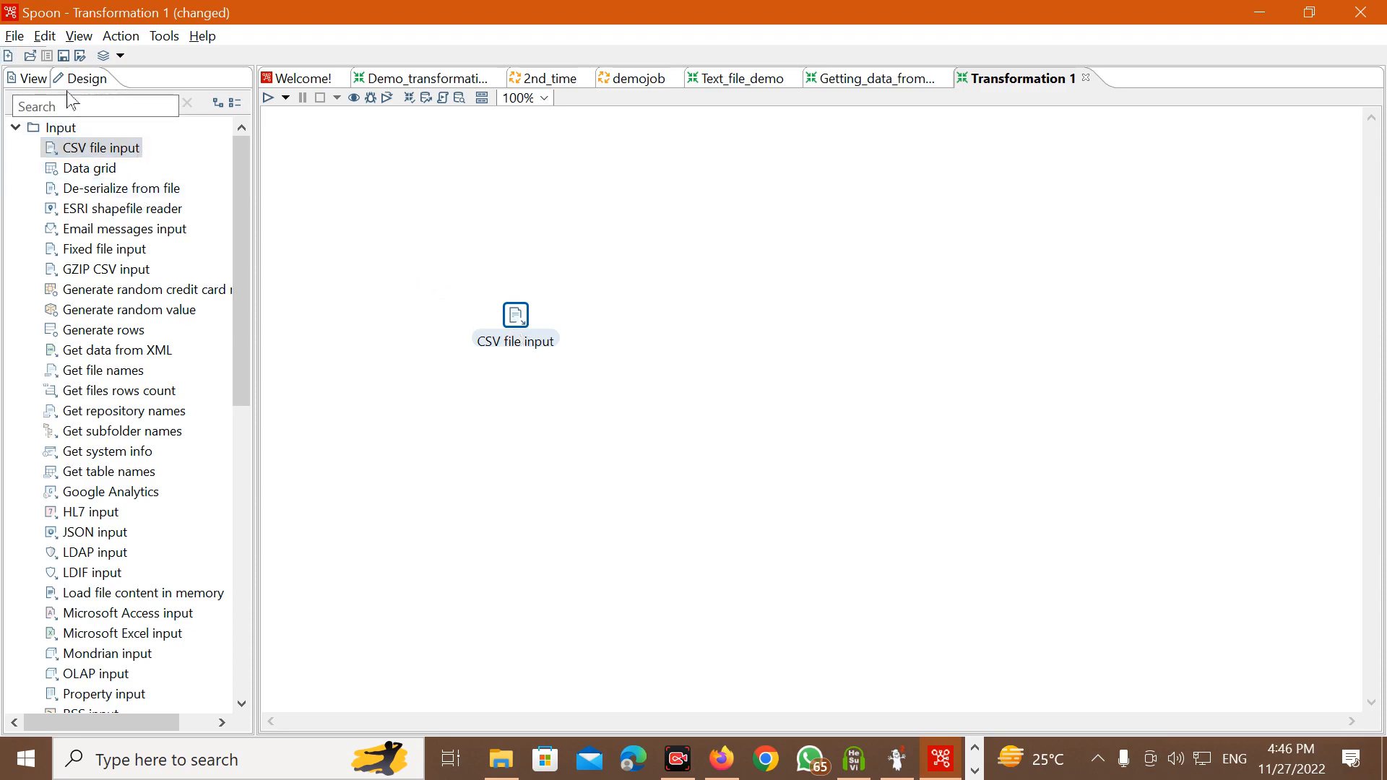
Search the design steps for "filter" and place a Filter rows step to the right of CSV file input.
click(145, 108)
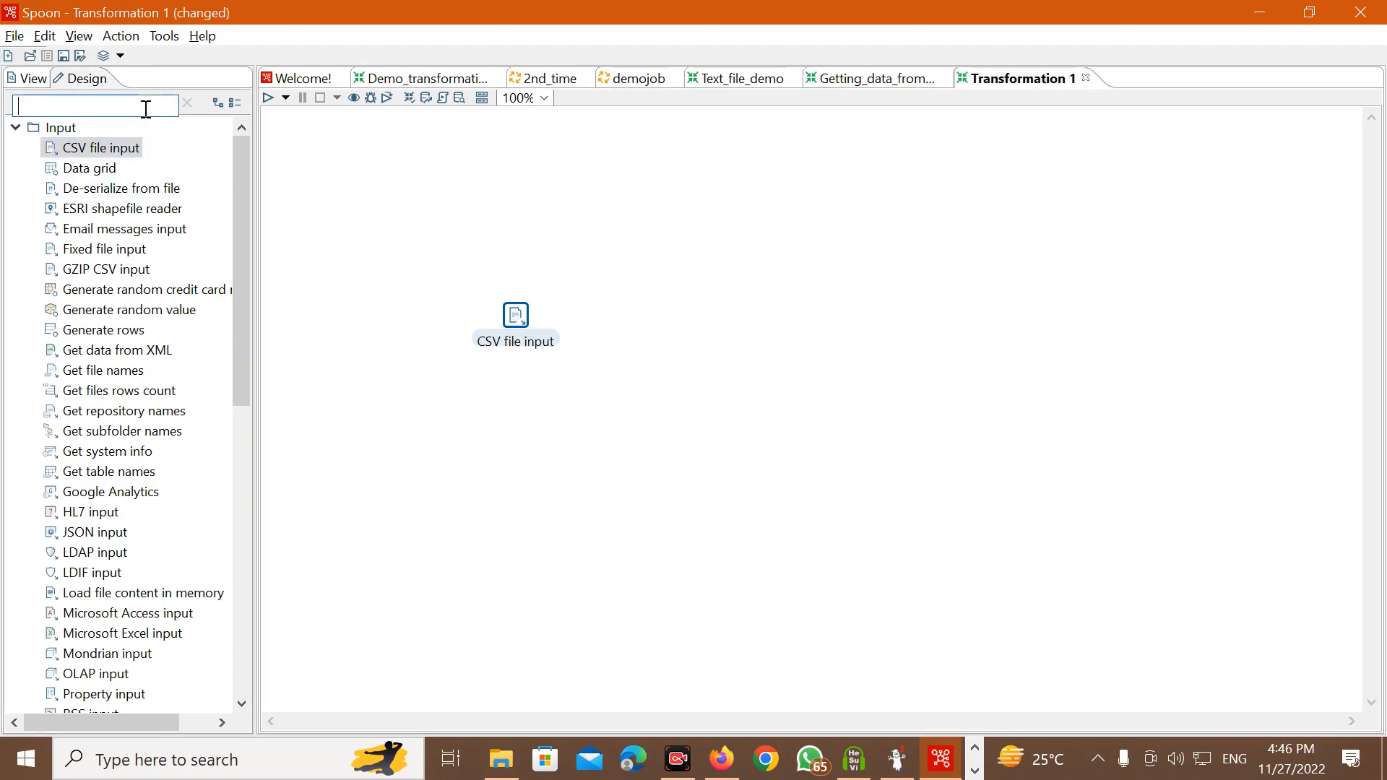
click(524, 354)
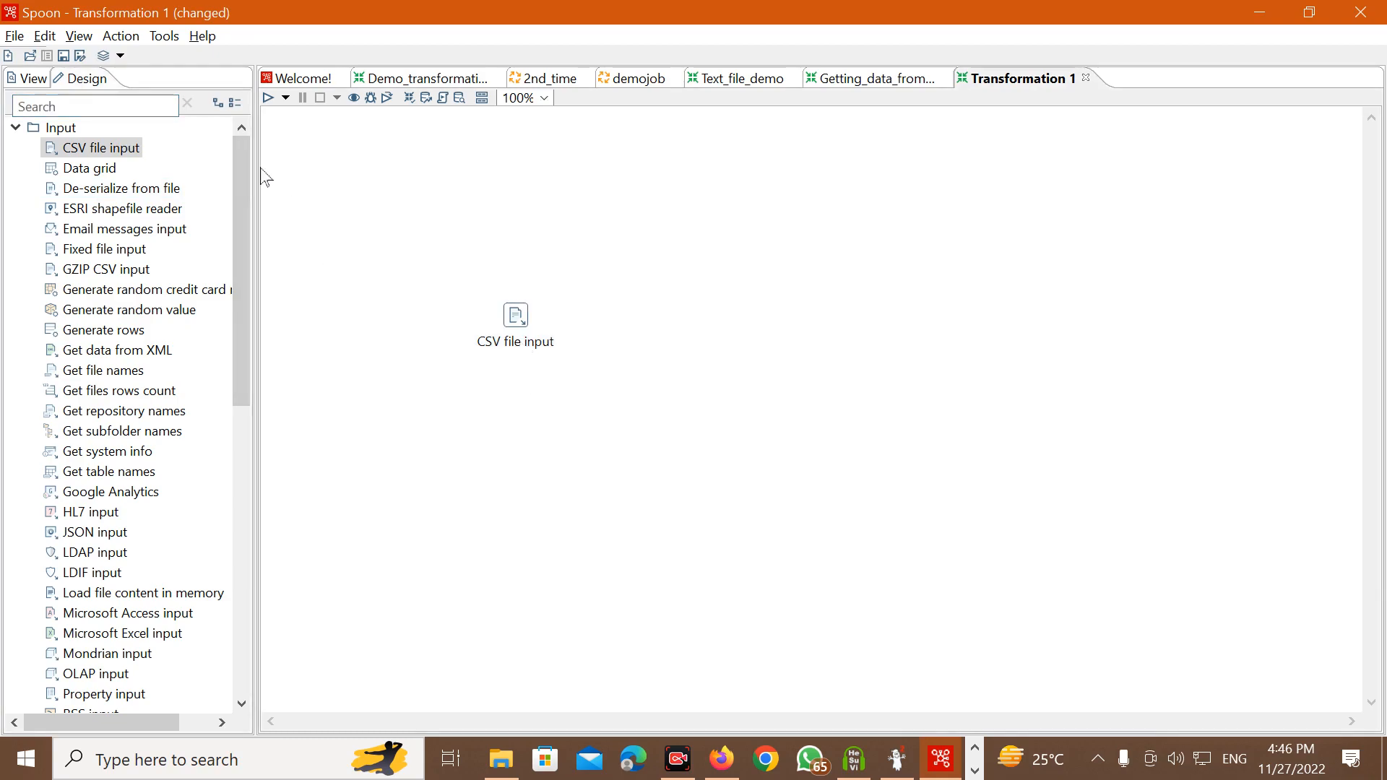
click(74, 103)
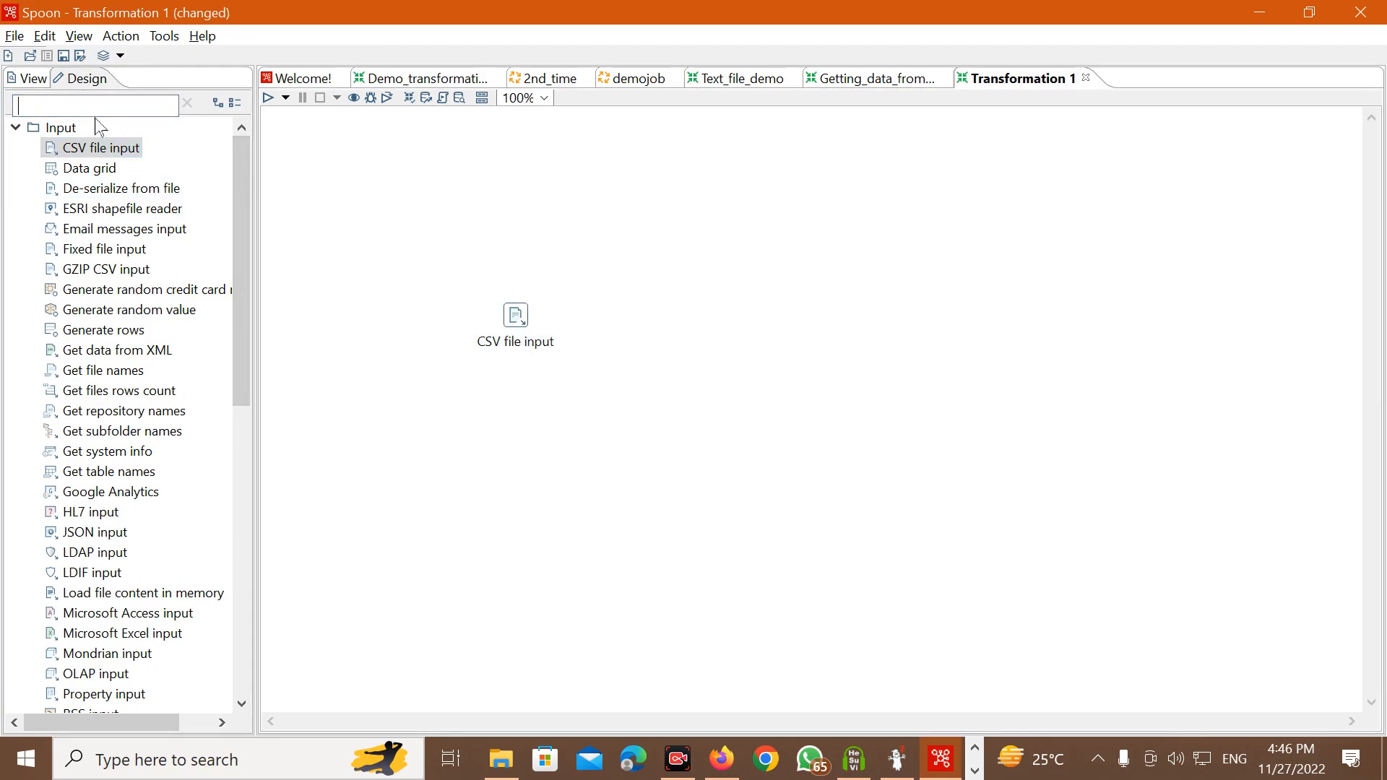
text(filter)
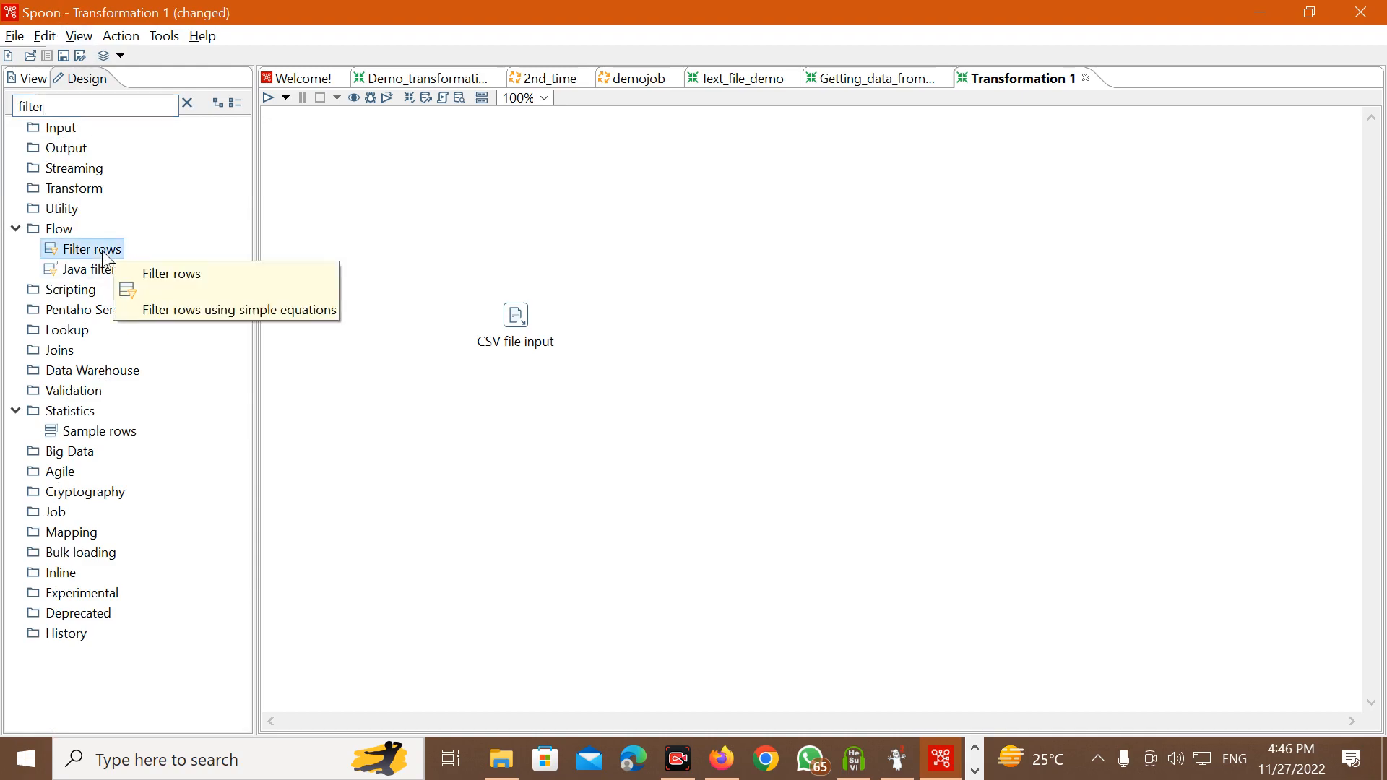
drag(93, 249, 752, 320)
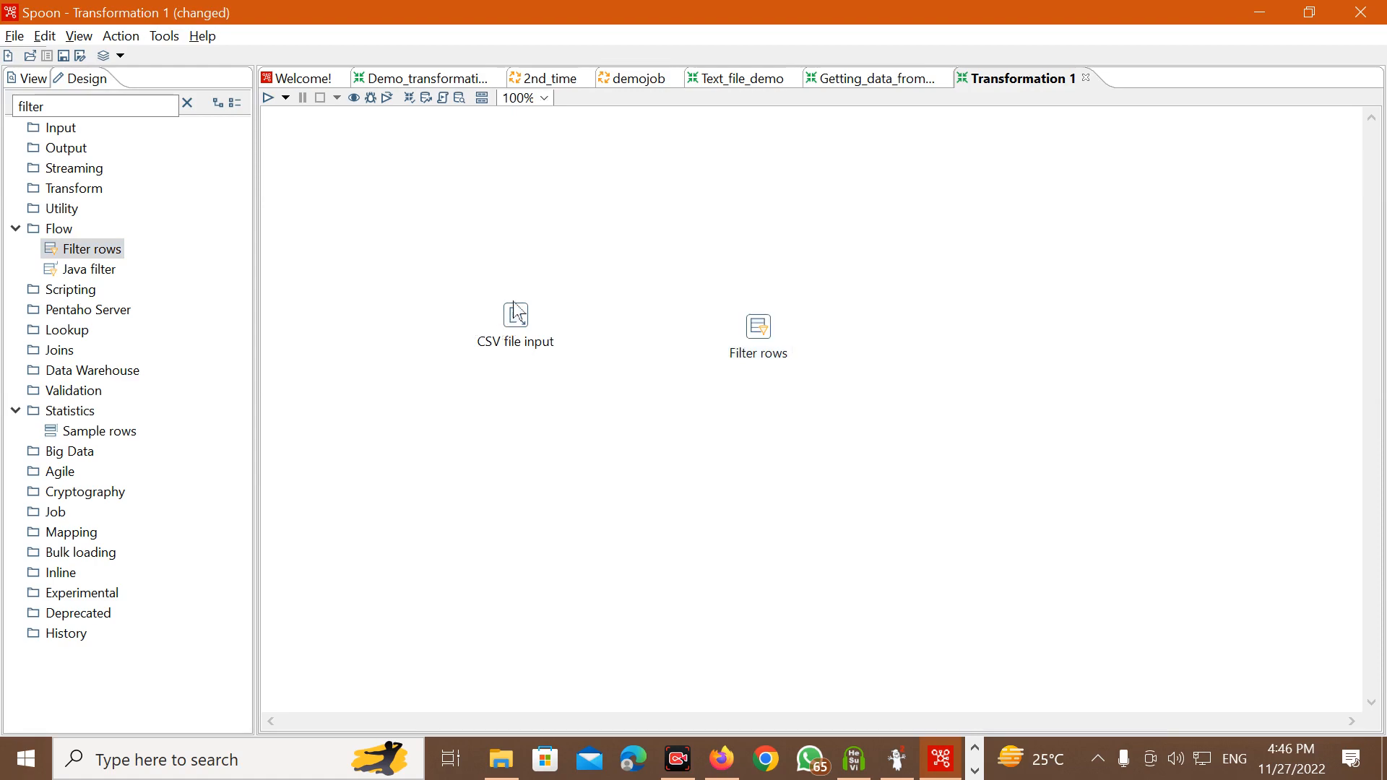
click(509, 342)
click(523, 343)
click(521, 319)
double_click(522, 327)
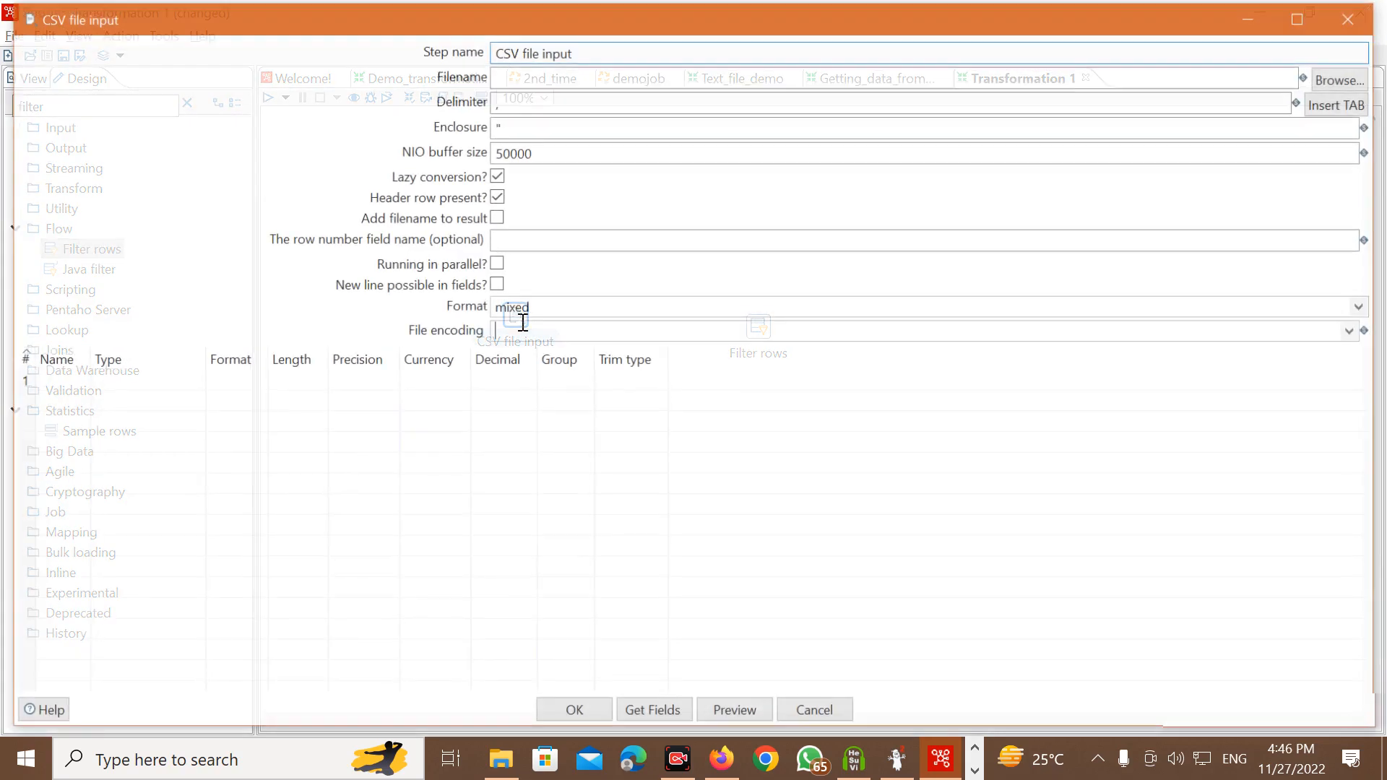
click(1354, 16)
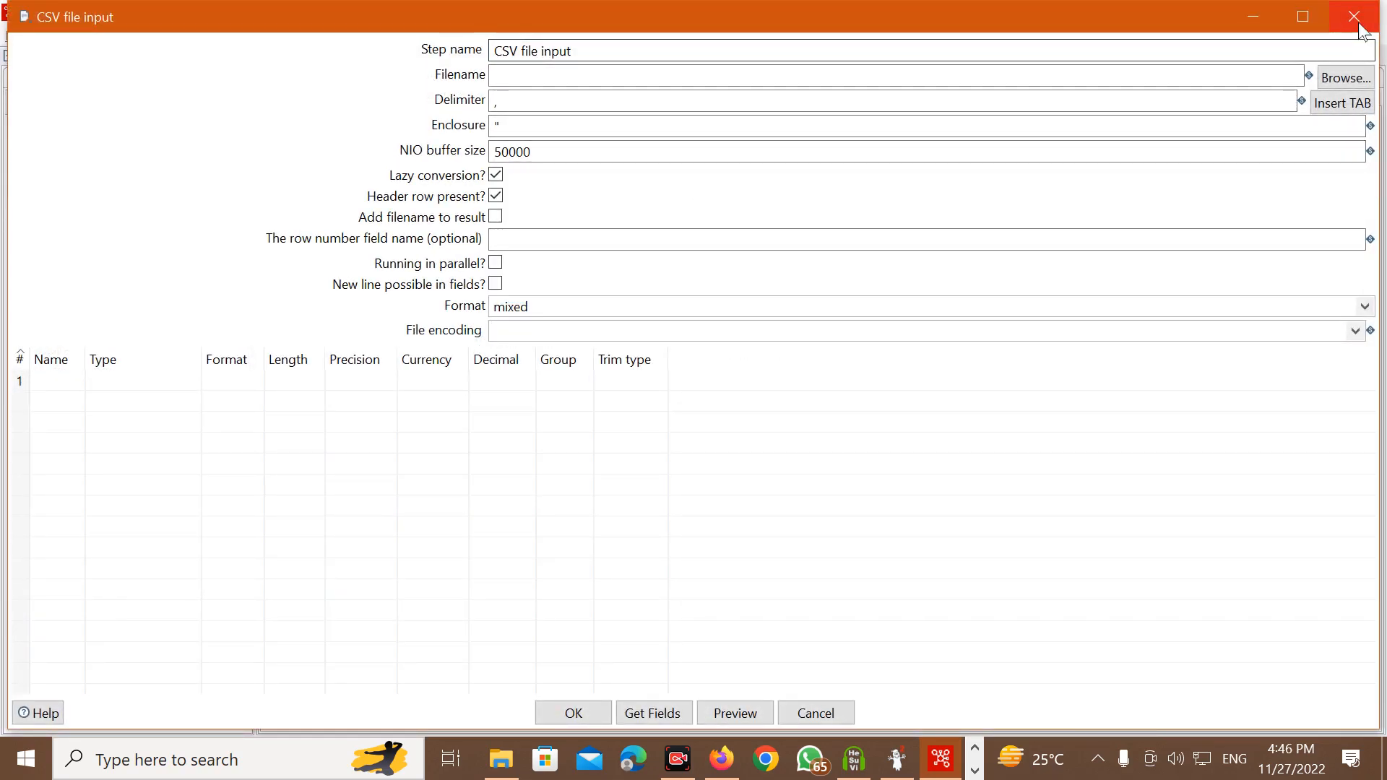
click(529, 334)
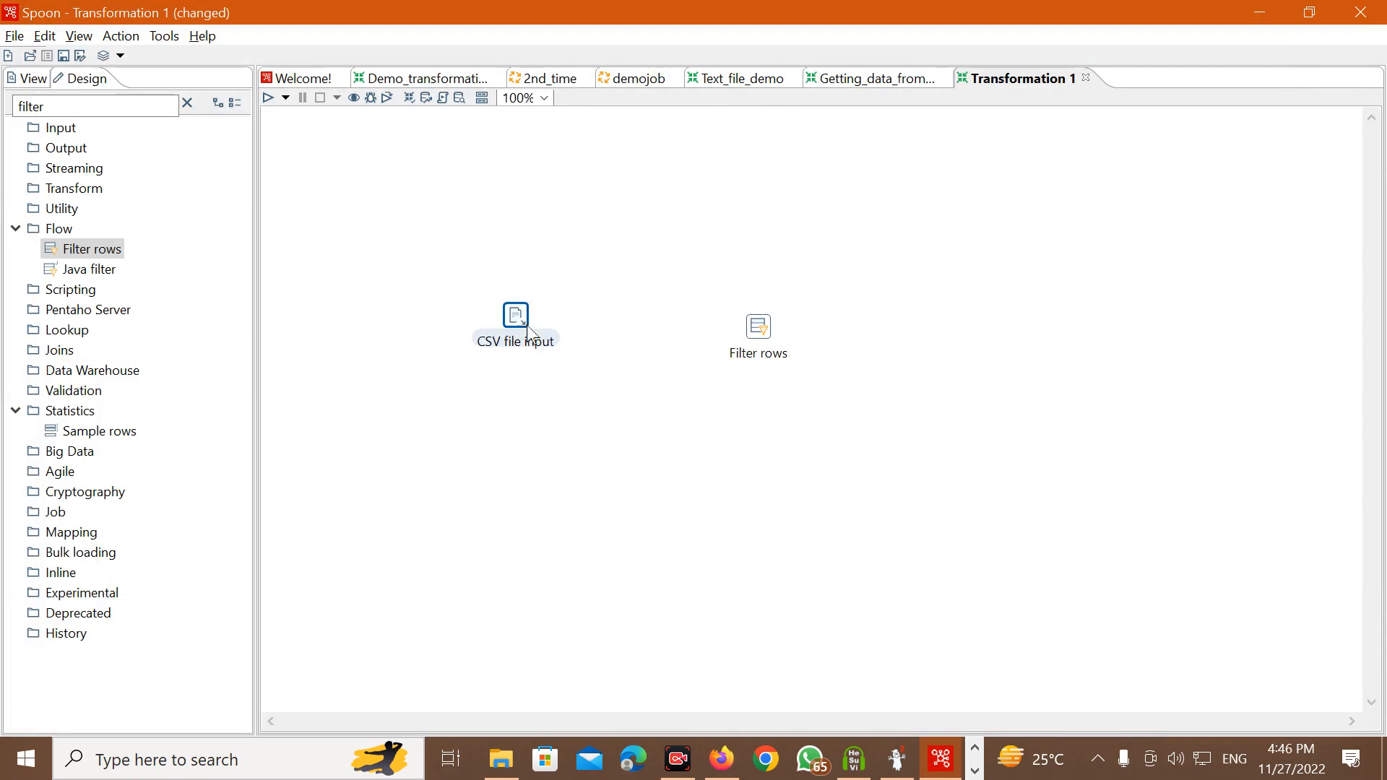
Connect CSV file input to Filter rows with a hop using the main output of the step.
mouse_move(517, 319)
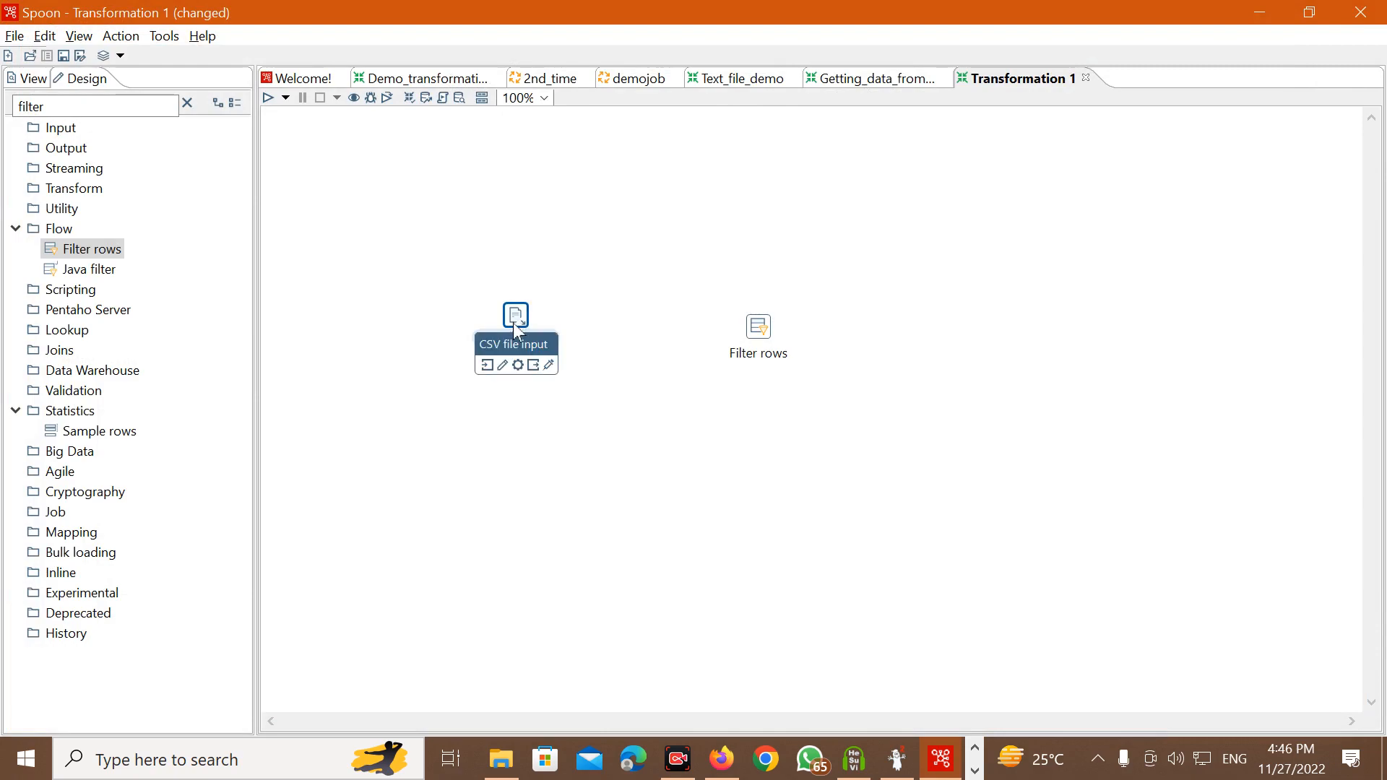
click(549, 368)
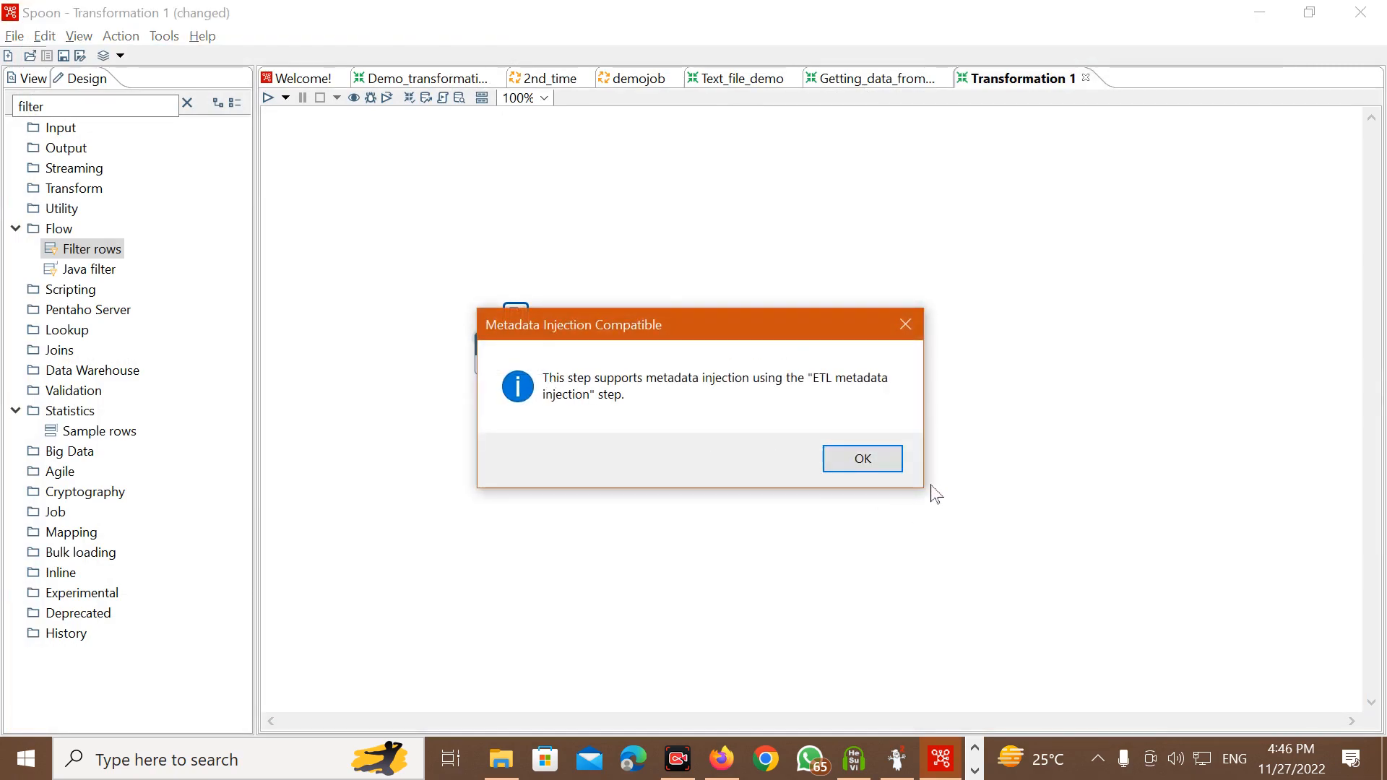
click(883, 462)
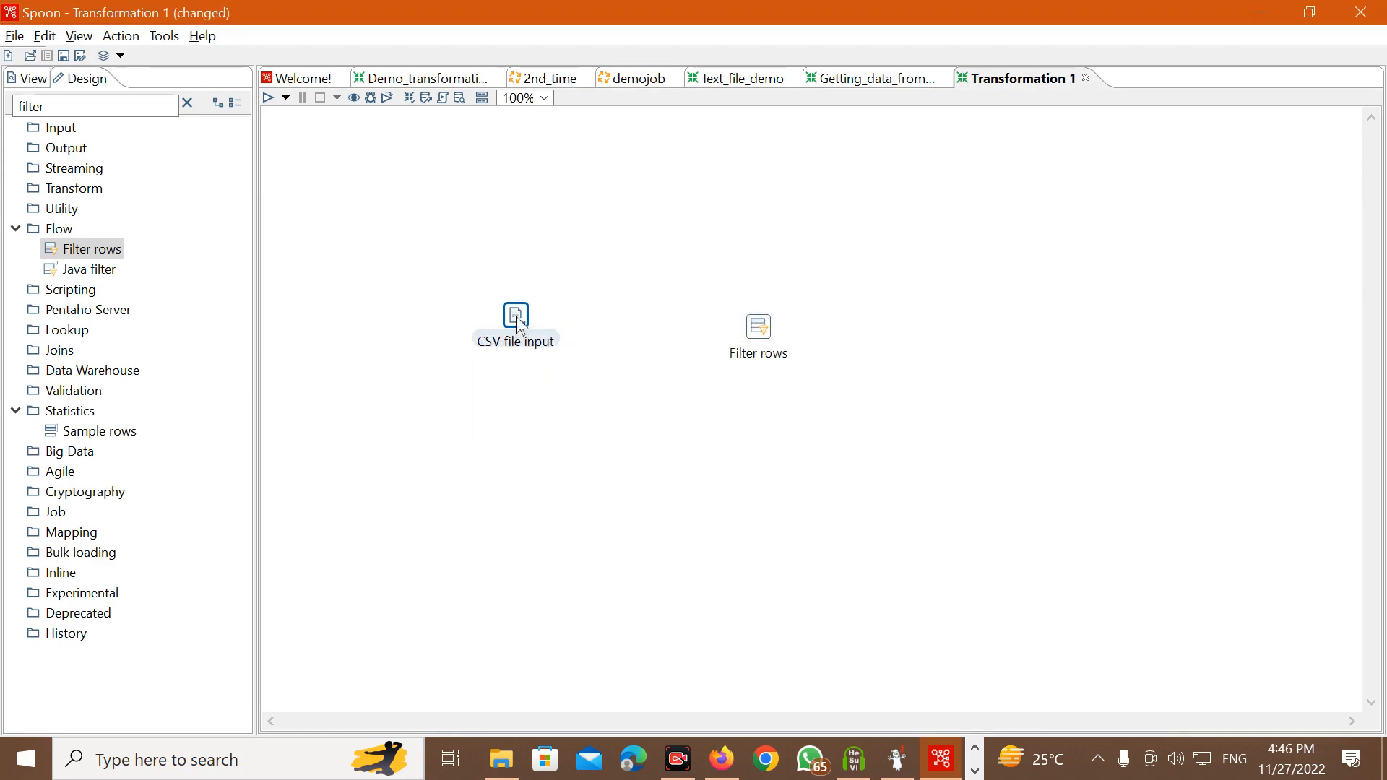
mouse_move(523, 329)
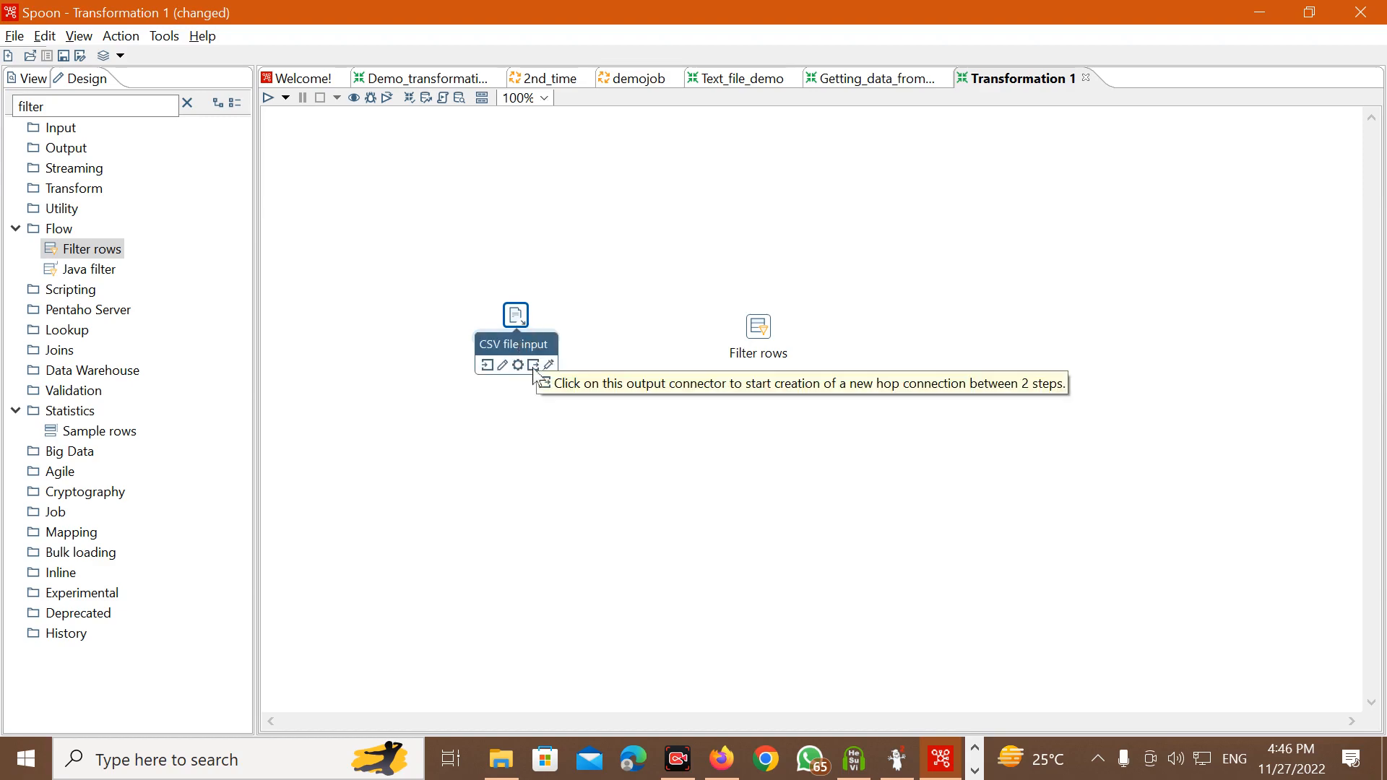
drag(535, 369, 764, 337)
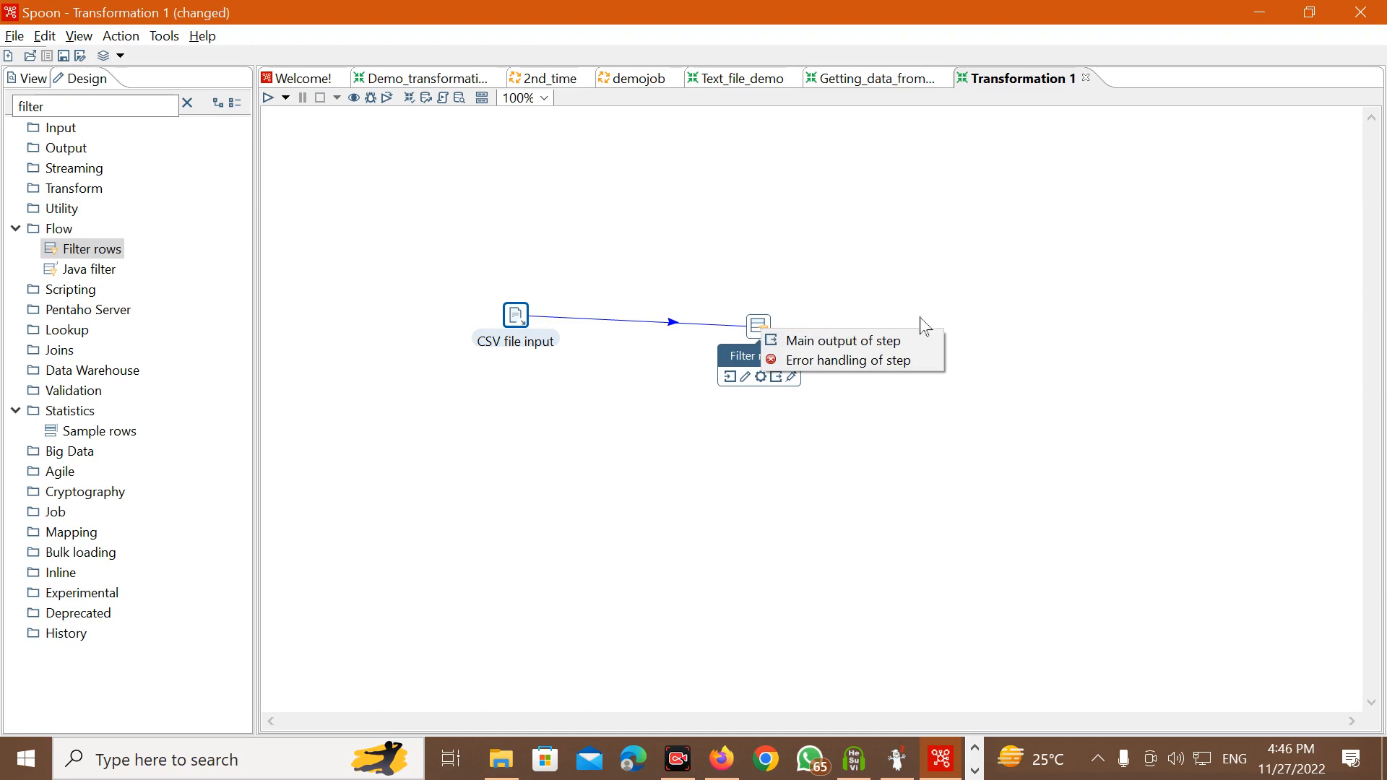
click(831, 341)
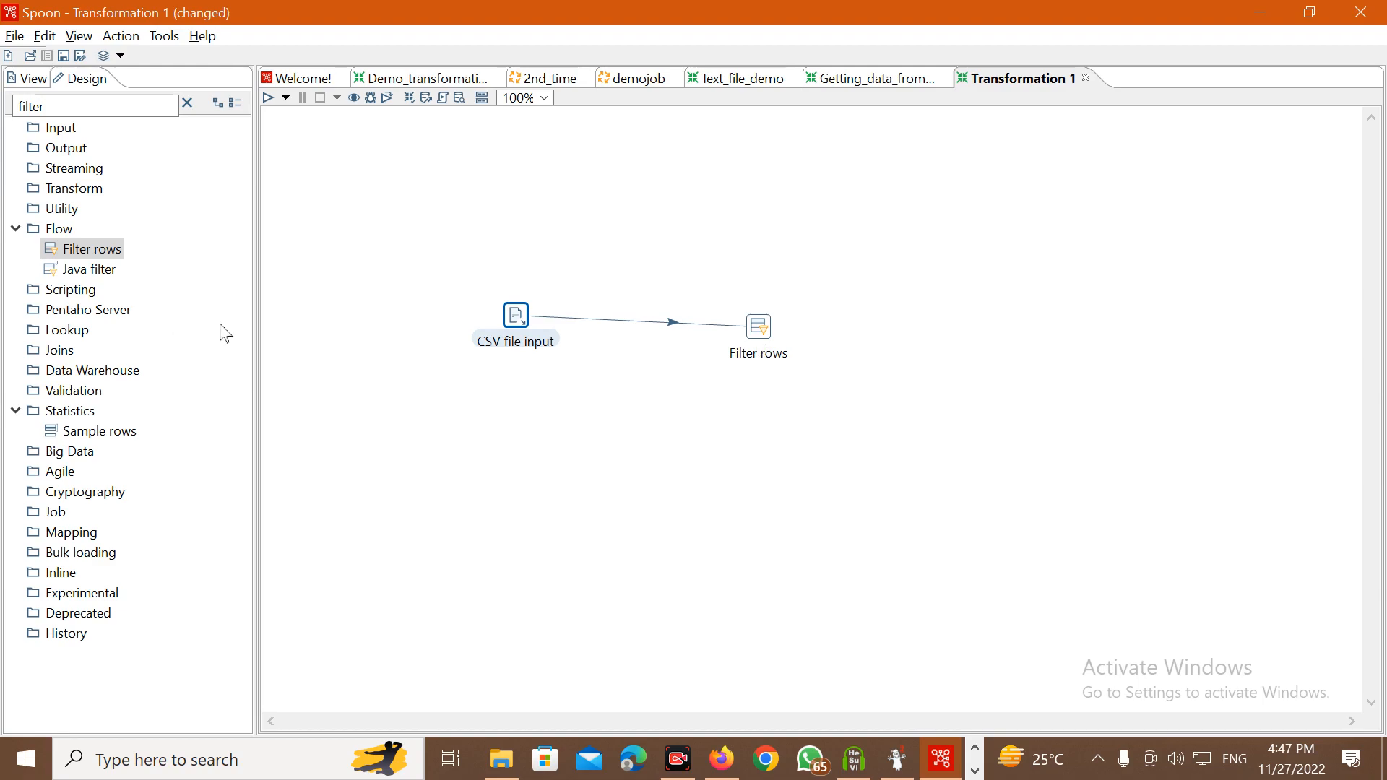
Switch to the Notepad notes to review the filter processing and first output lines, and return to Spoon.
click(117, 105)
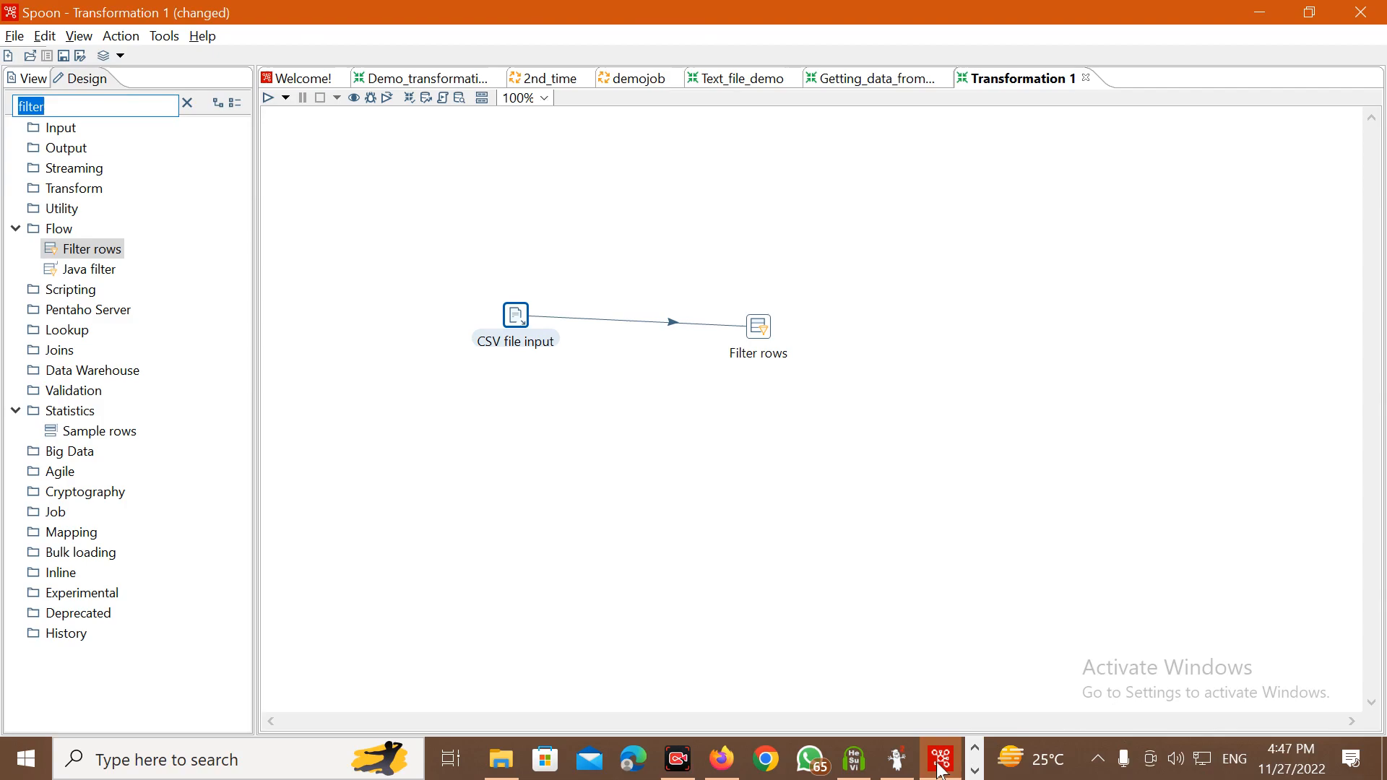
mouse_move(941, 759)
key(alt+Tab)
key(alt+Tab)
key(Tab)
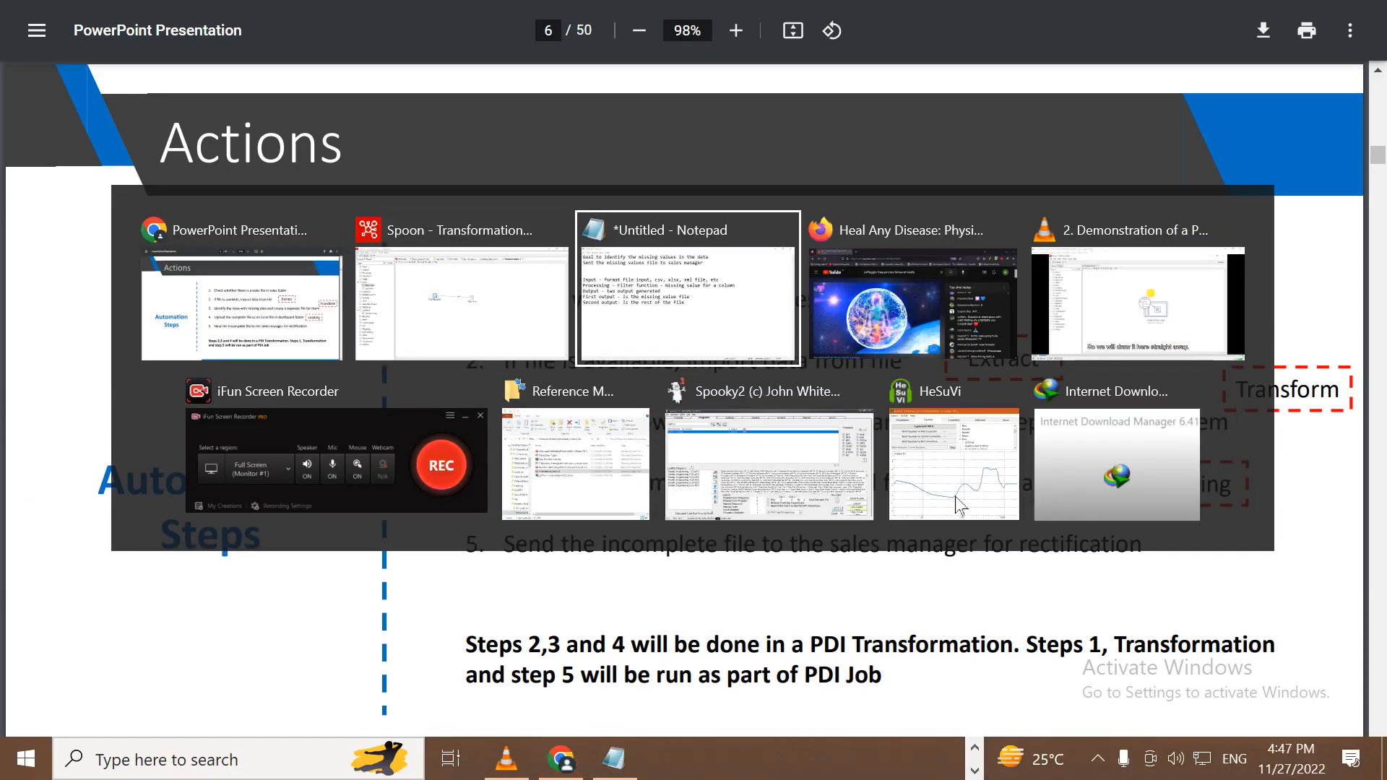
drag(235, 249, 798, 289)
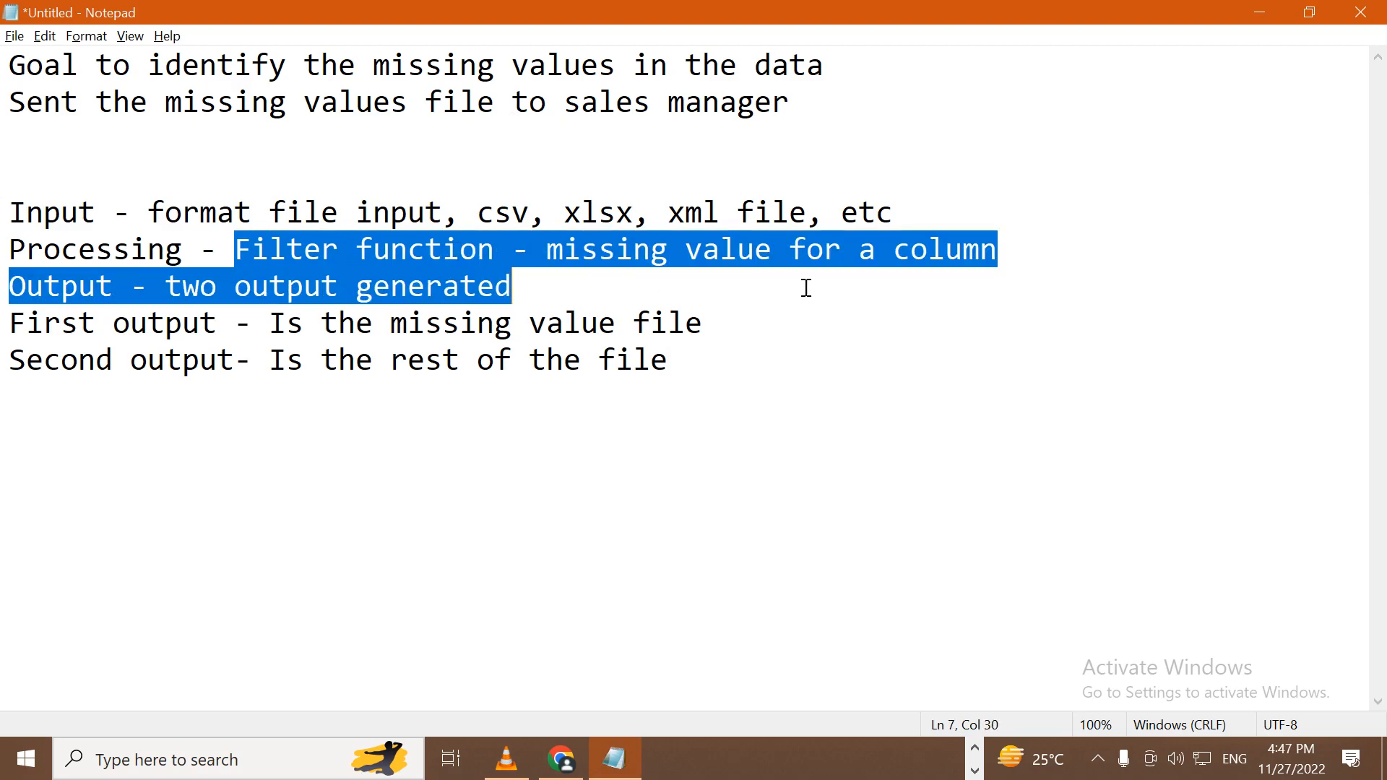
click(357, 351)
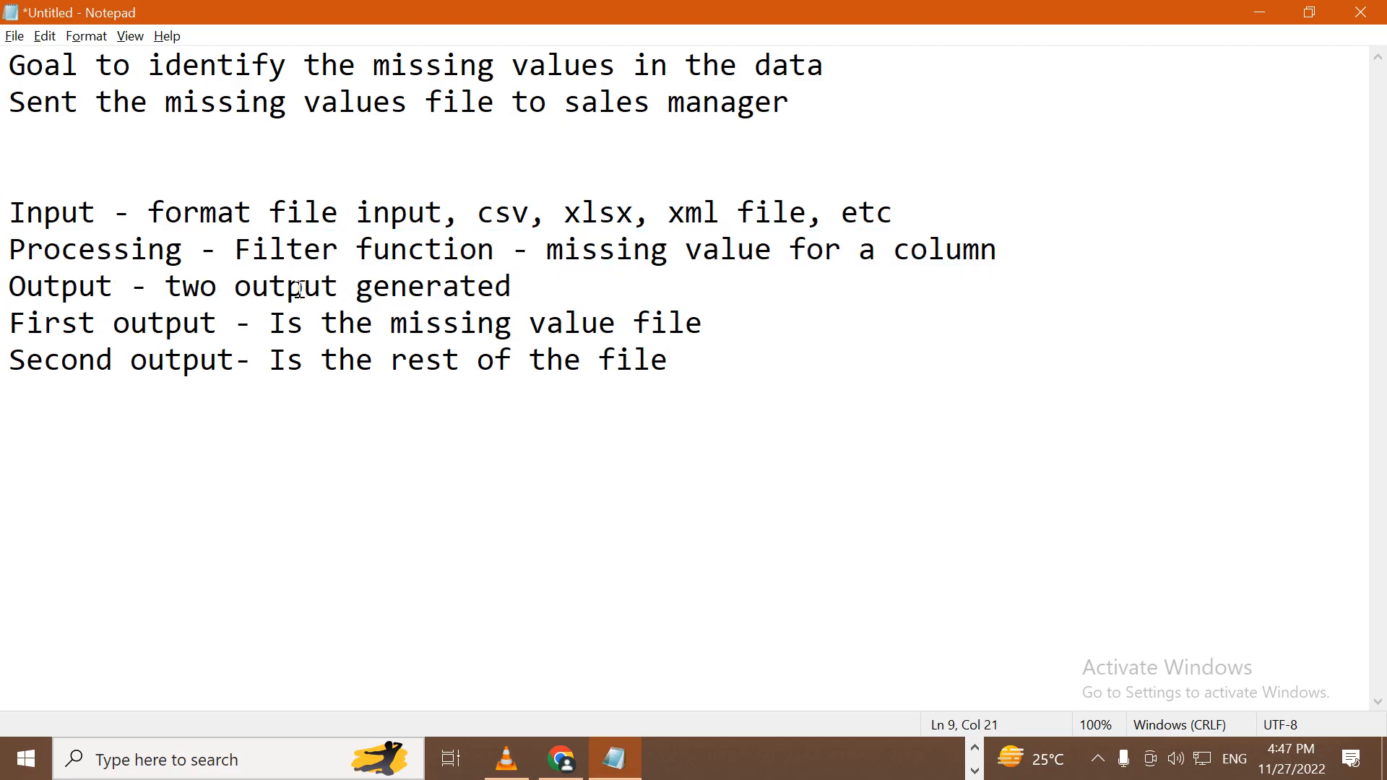
double_click(305, 253)
drag(305, 253, 1061, 243)
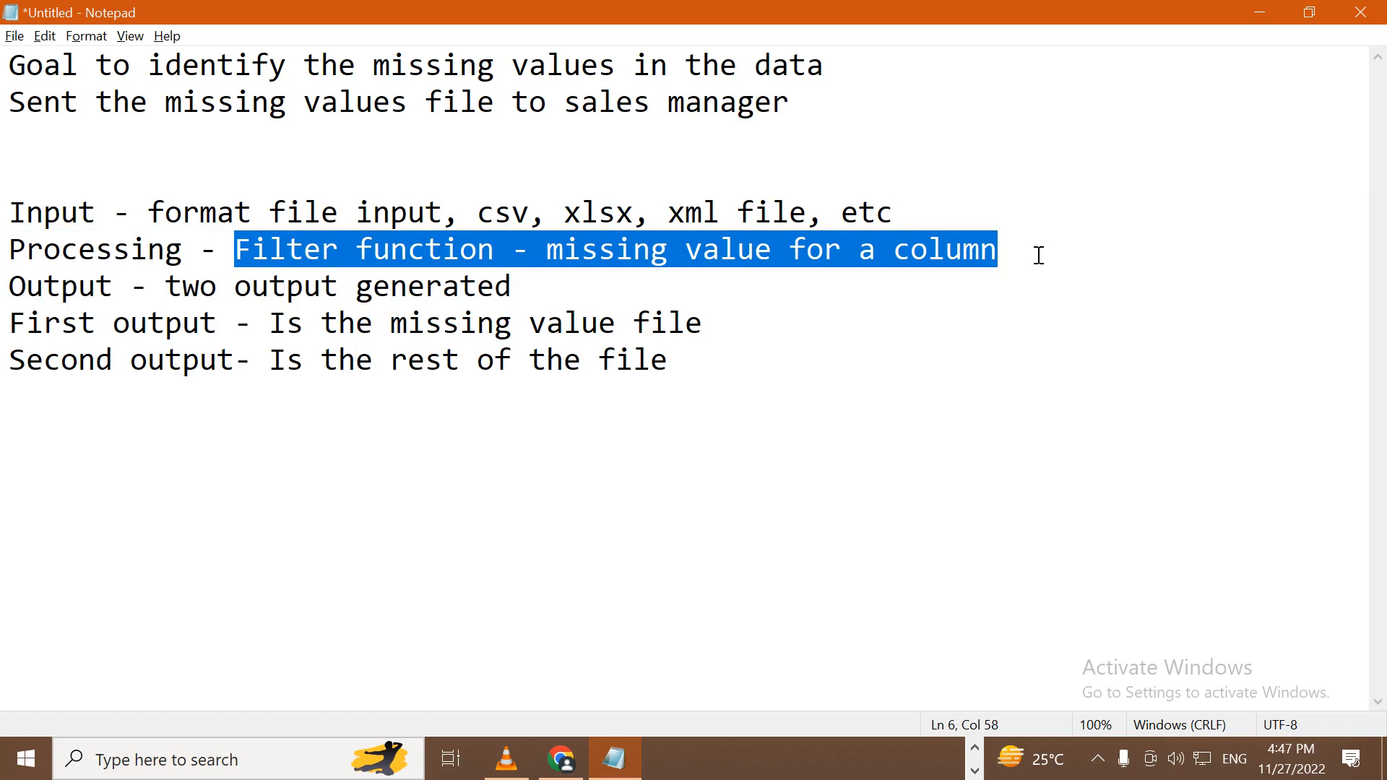
drag(707, 334, 7, 323)
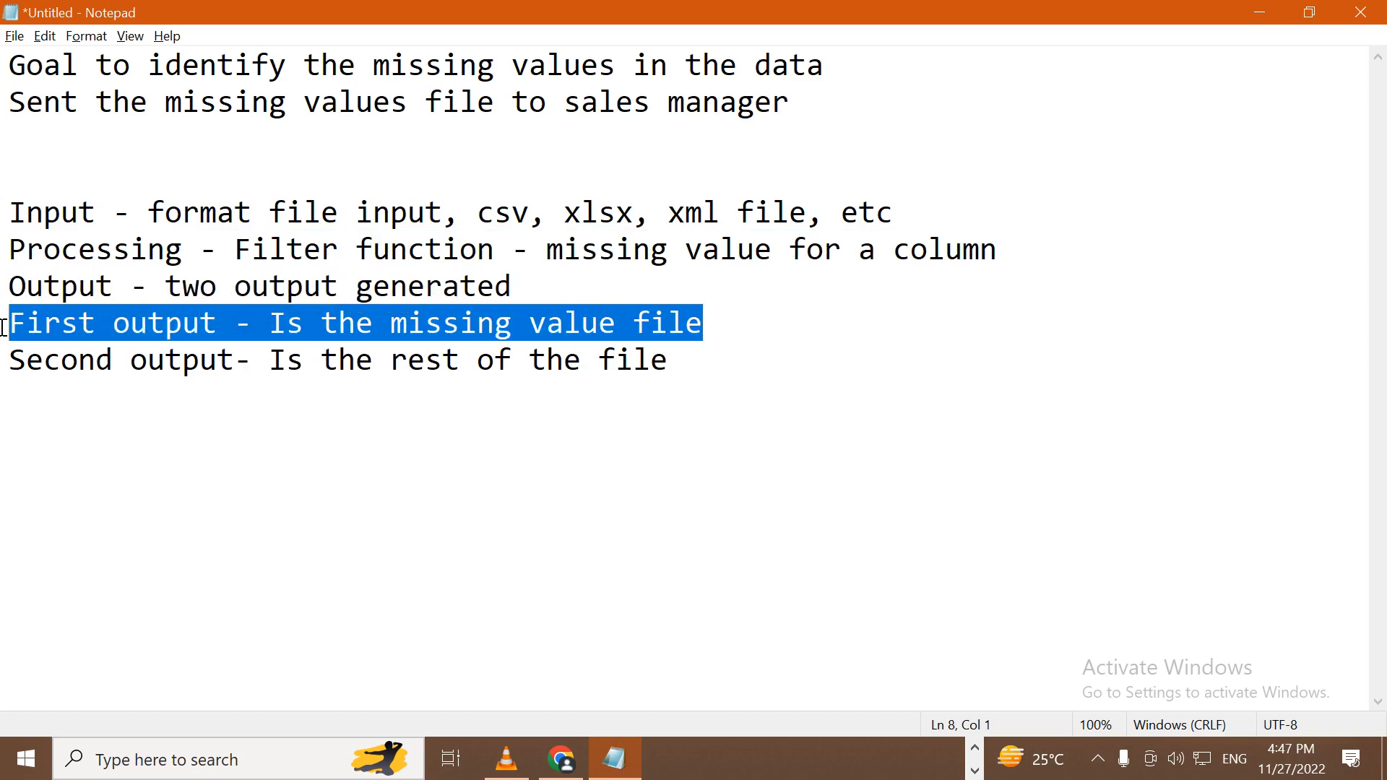
click(1260, 14)
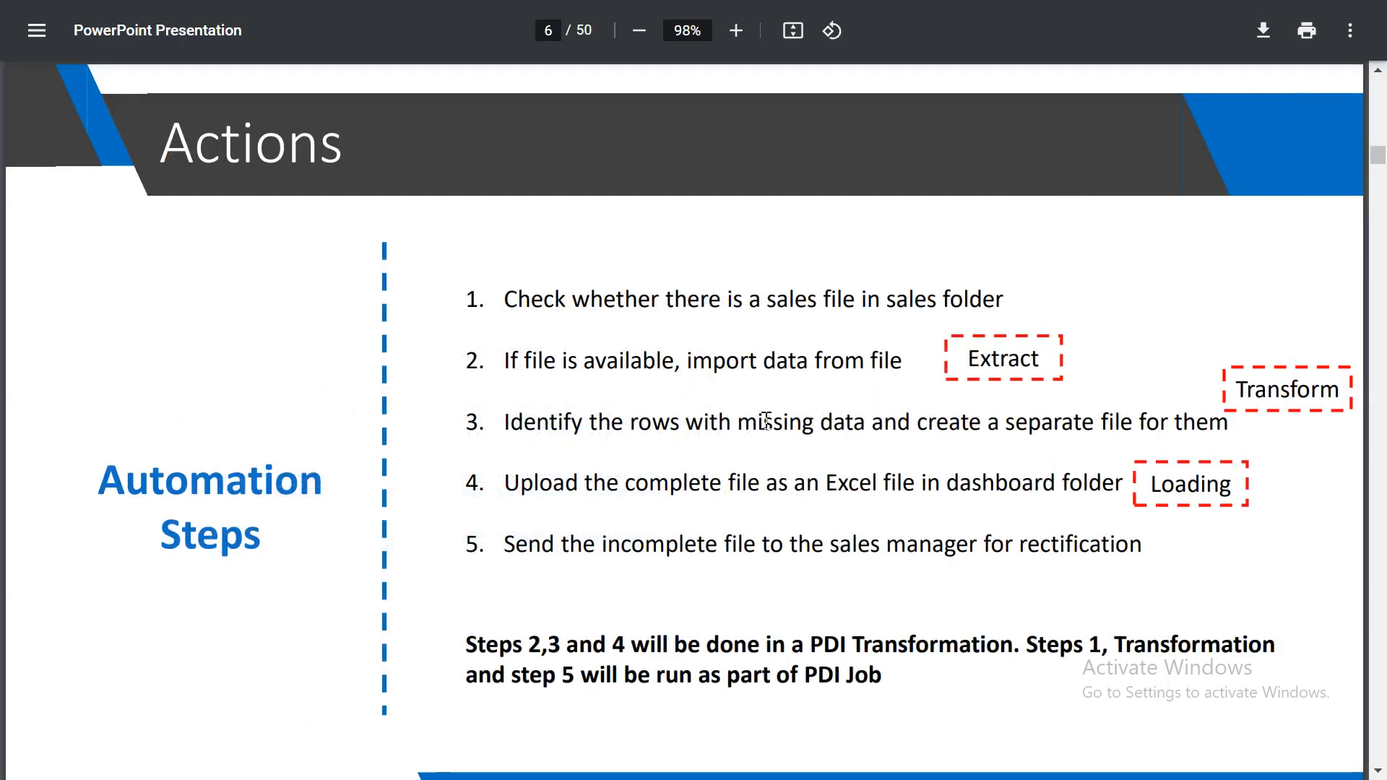
key(alt+Tab)
key(alt+Tab)
key(Tab)
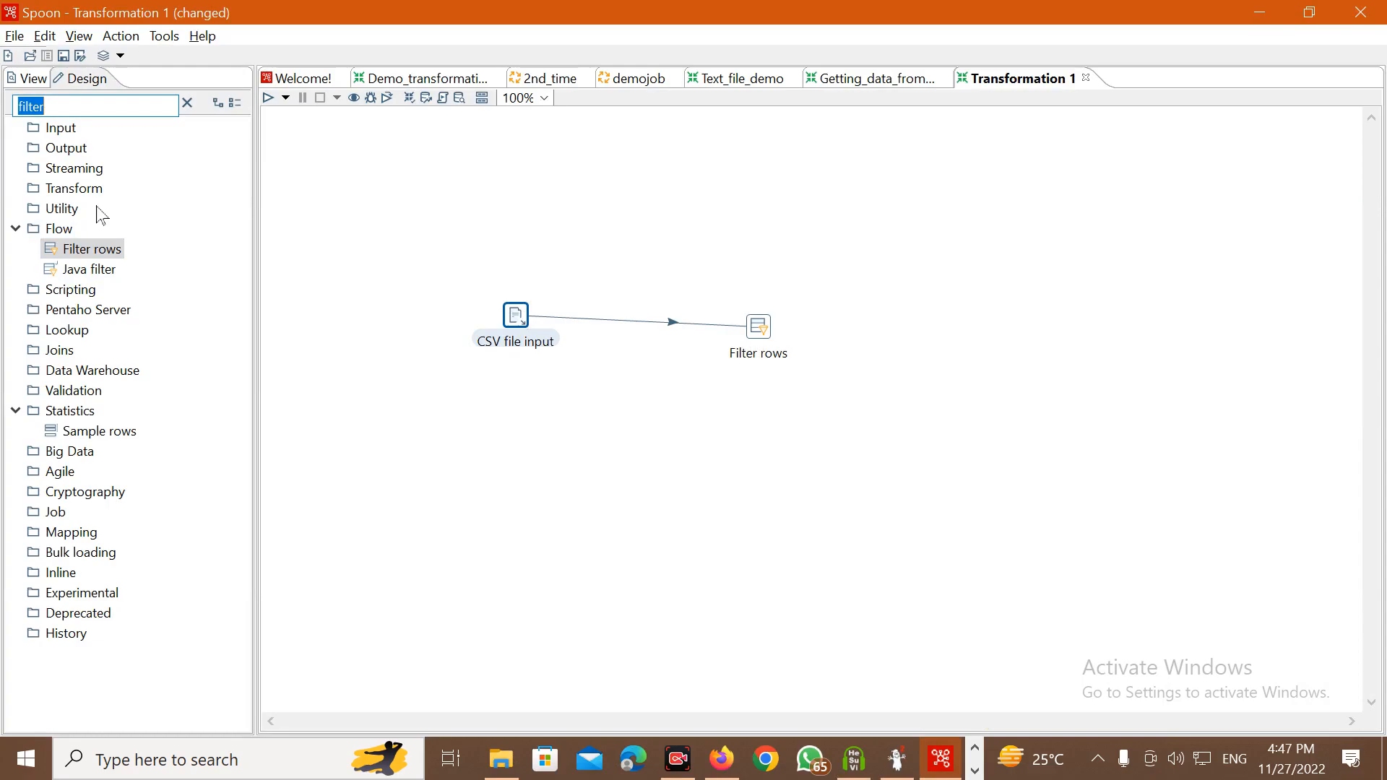
Search the design steps for "text" and place a Text file input step to the right of Filter rows.
click(119, 109)
key(BackSpace)
key(BackSpace)
key(BackSpace)
key(BackSpace)
key(BackSpace)
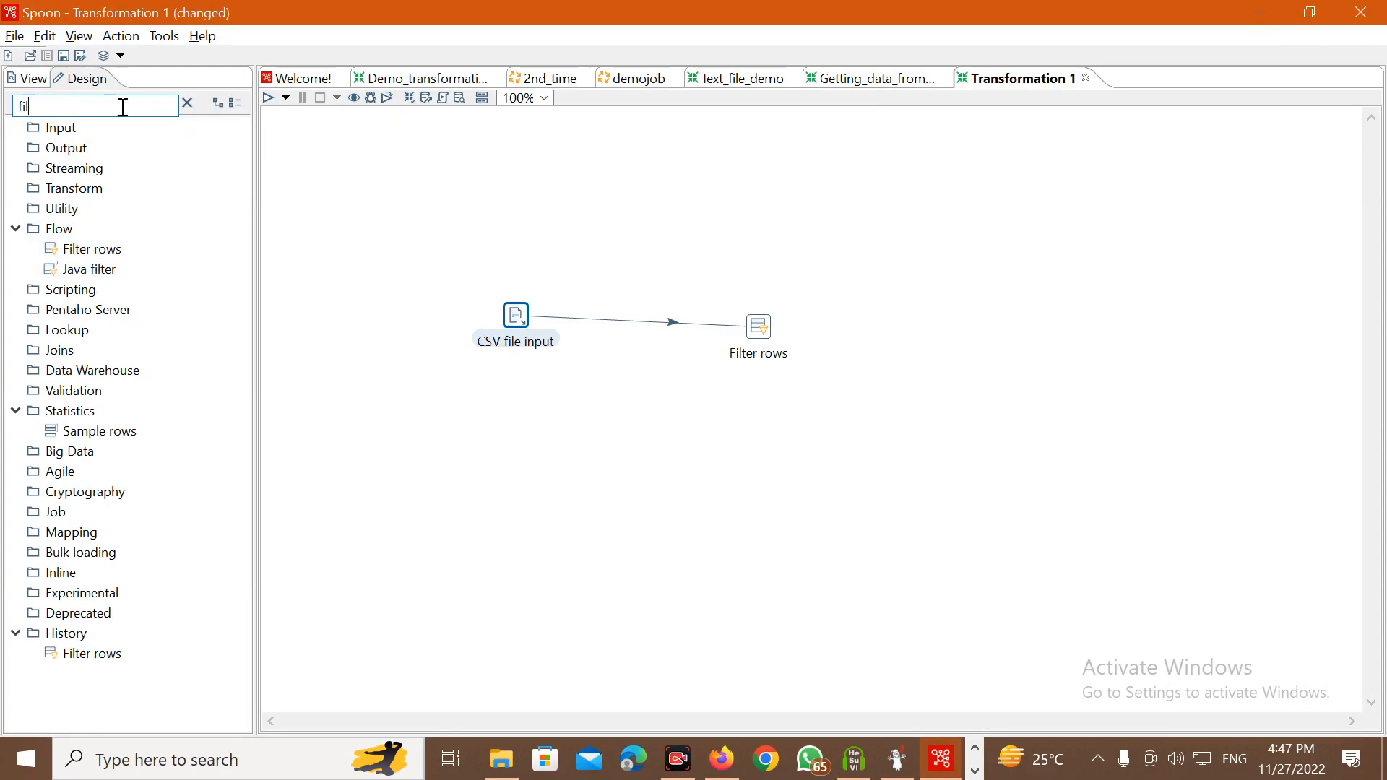
key(BackSpace)
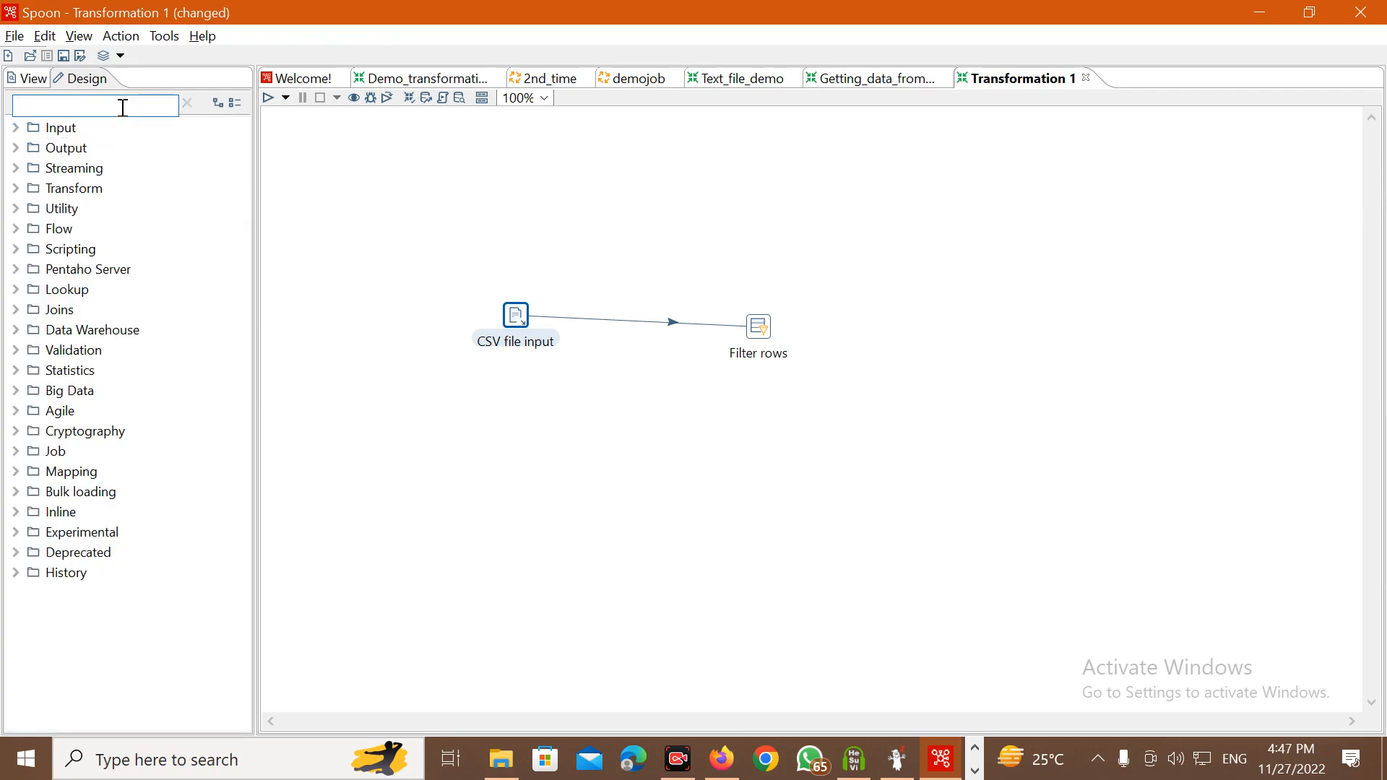
text(text)
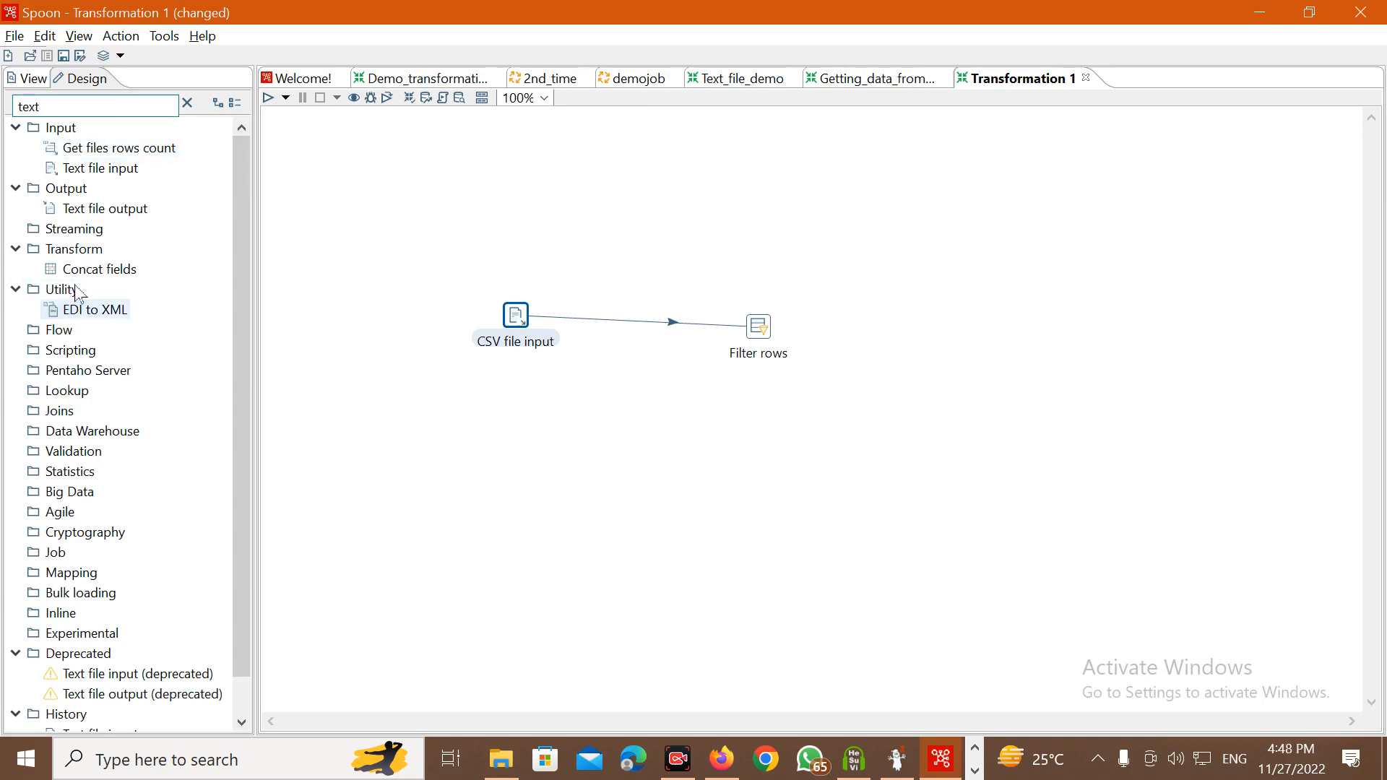
click(116, 167)
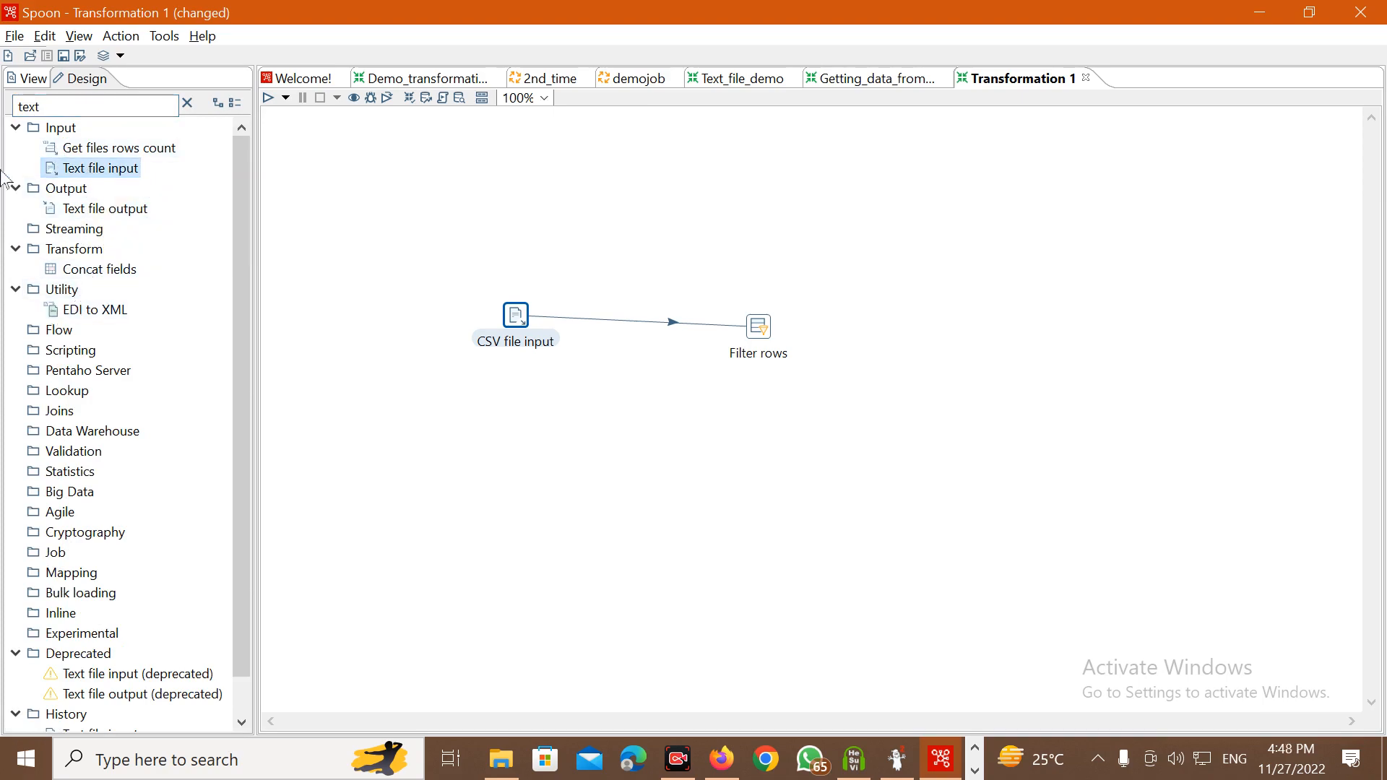
drag(105, 186, 1003, 338)
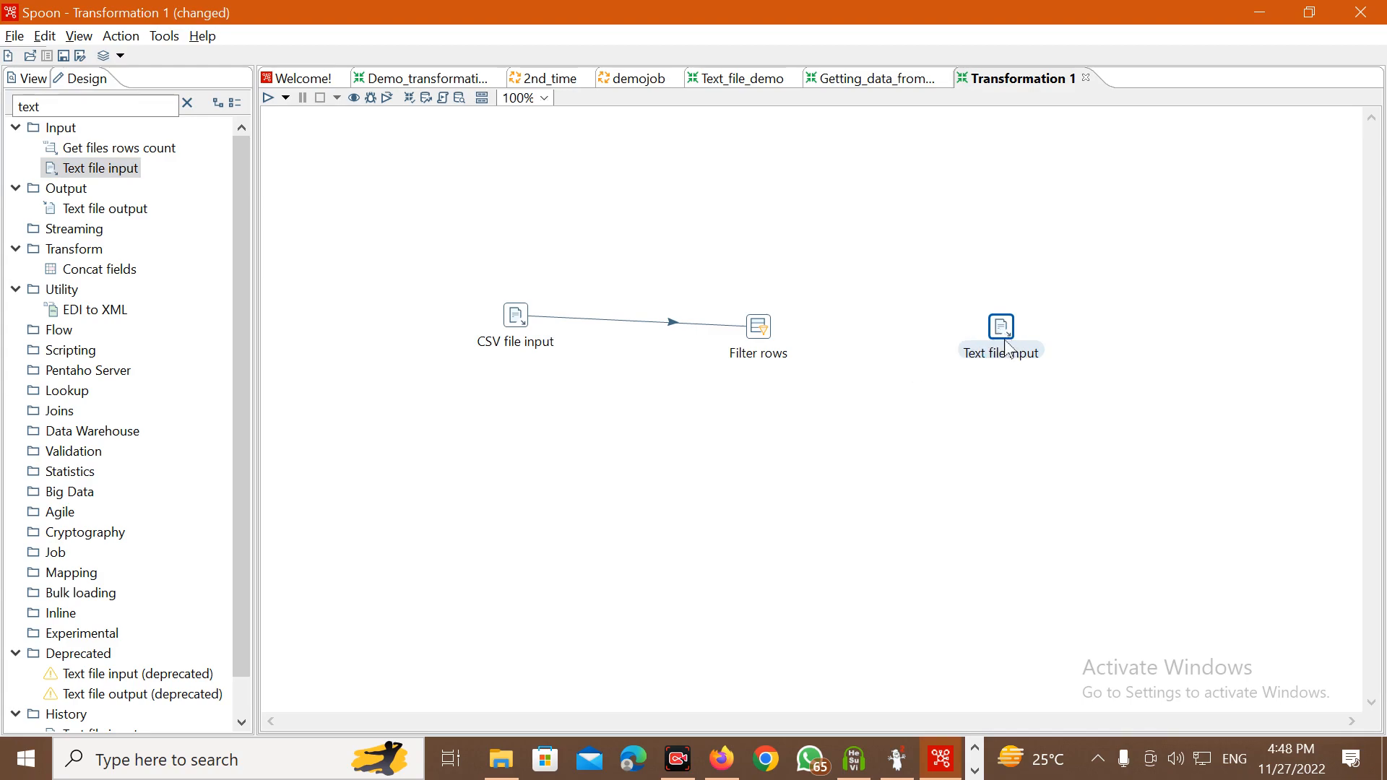
click(756, 334)
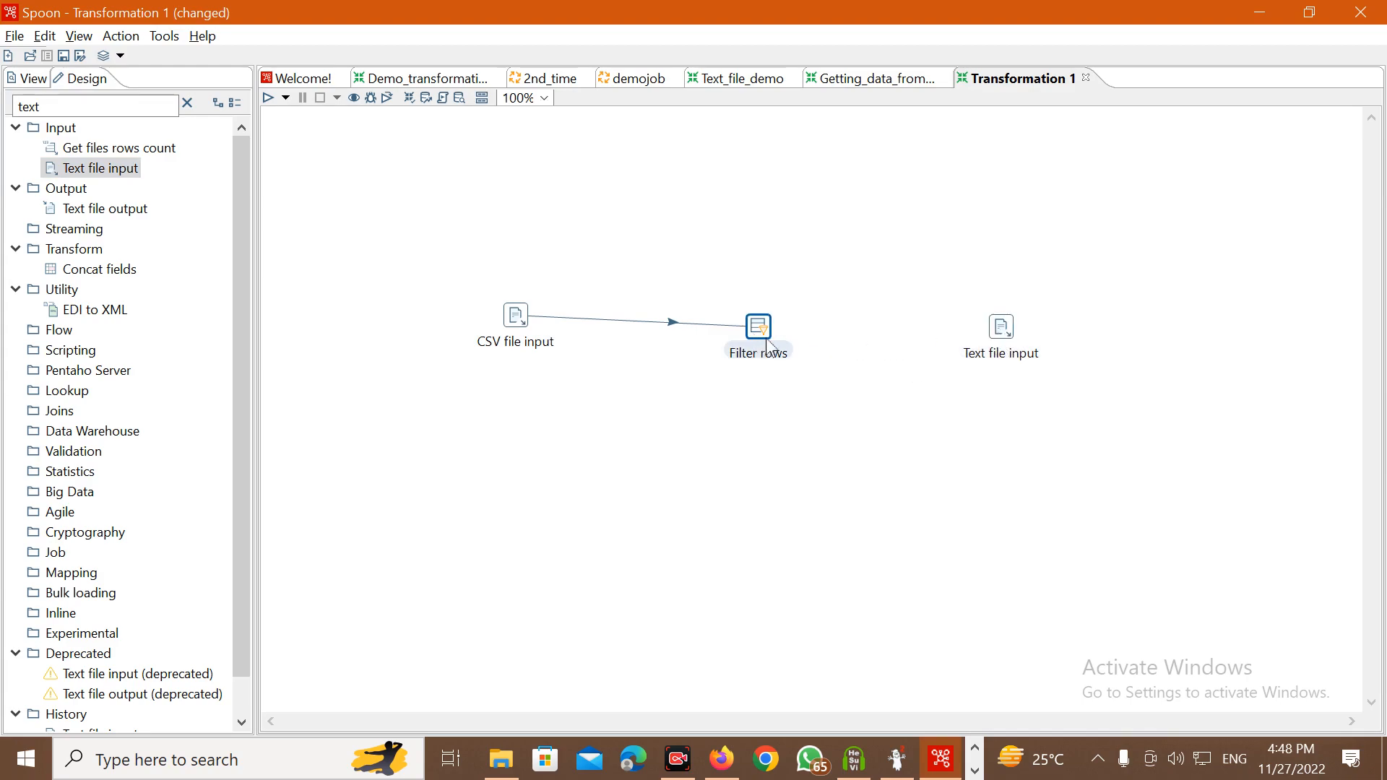
Search the design steps for "ecxel" and delete the Text file input step from the canvas.
mouse_move(770, 347)
click(80, 101)
double_click(80, 101)
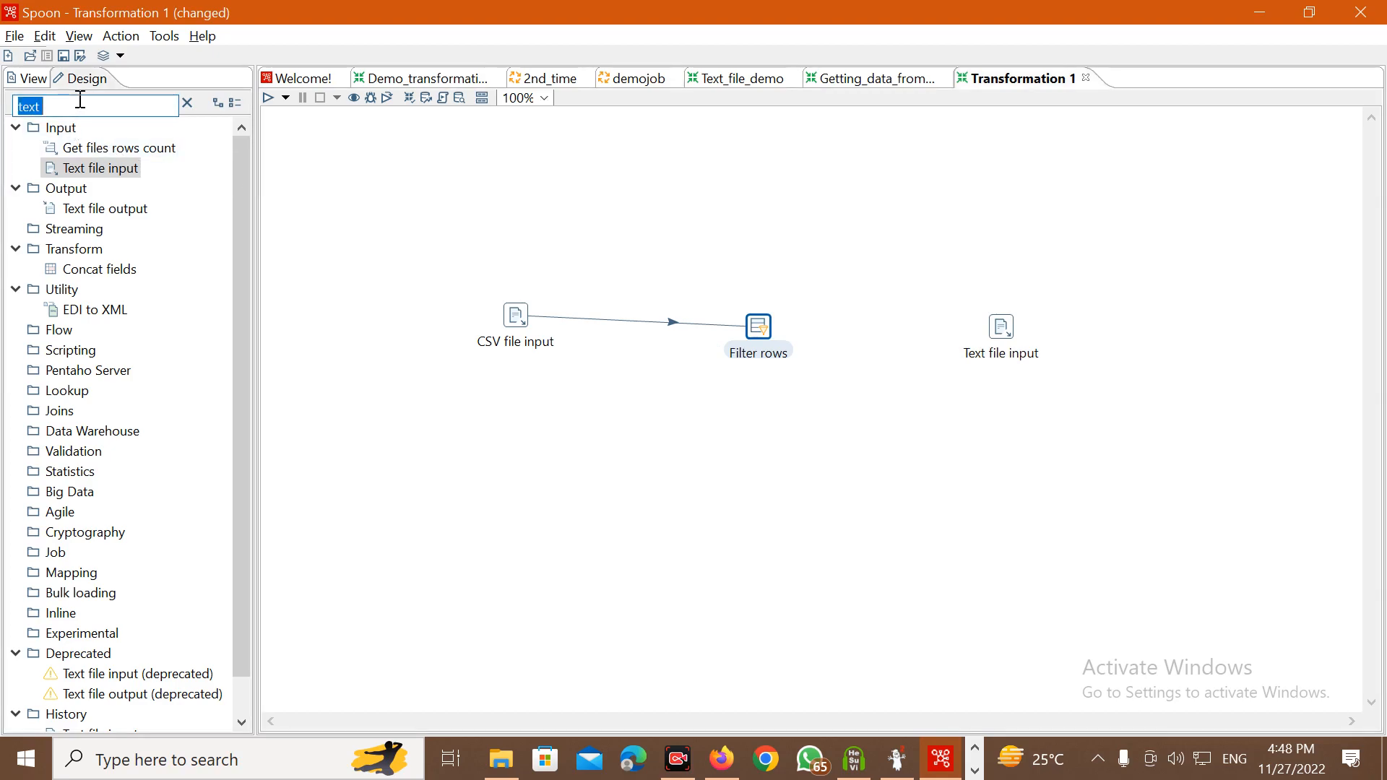
text(ecxel)
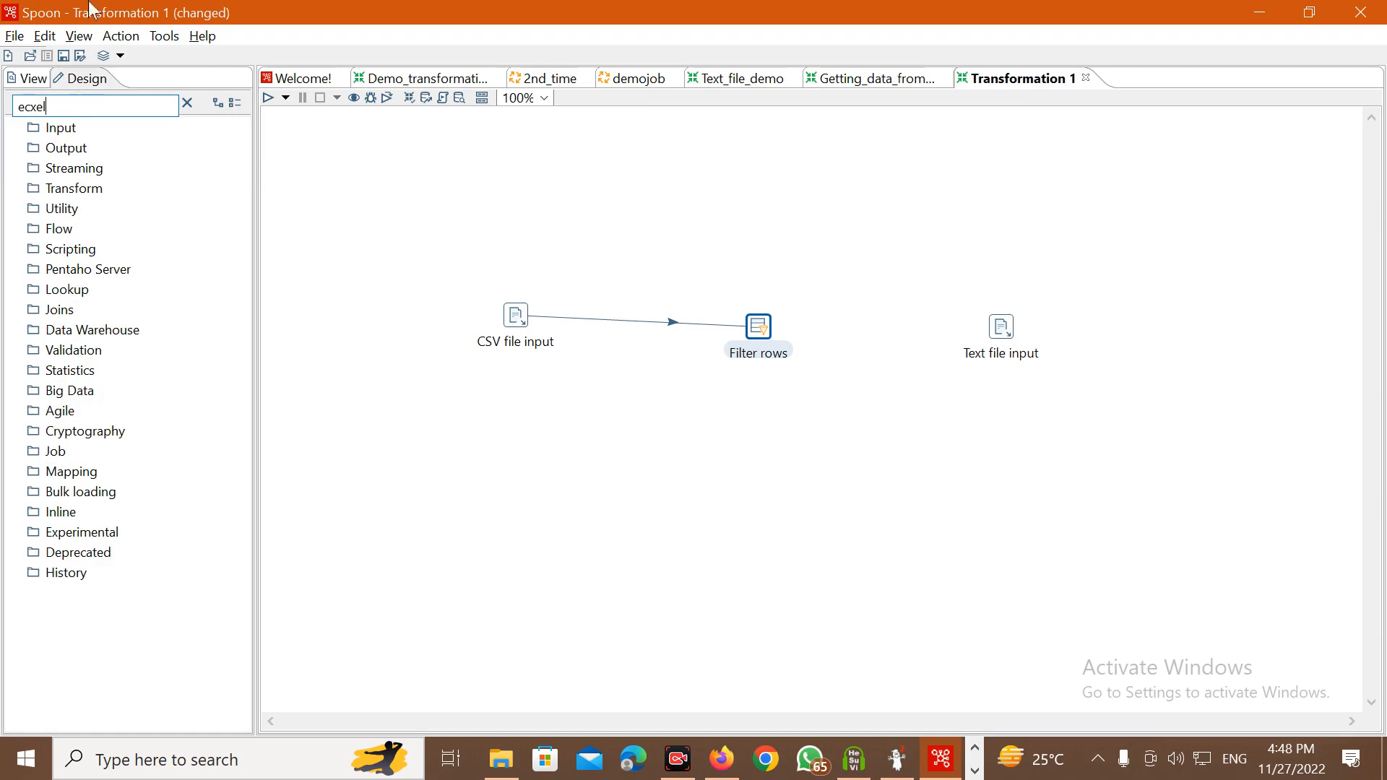
click(995, 332)
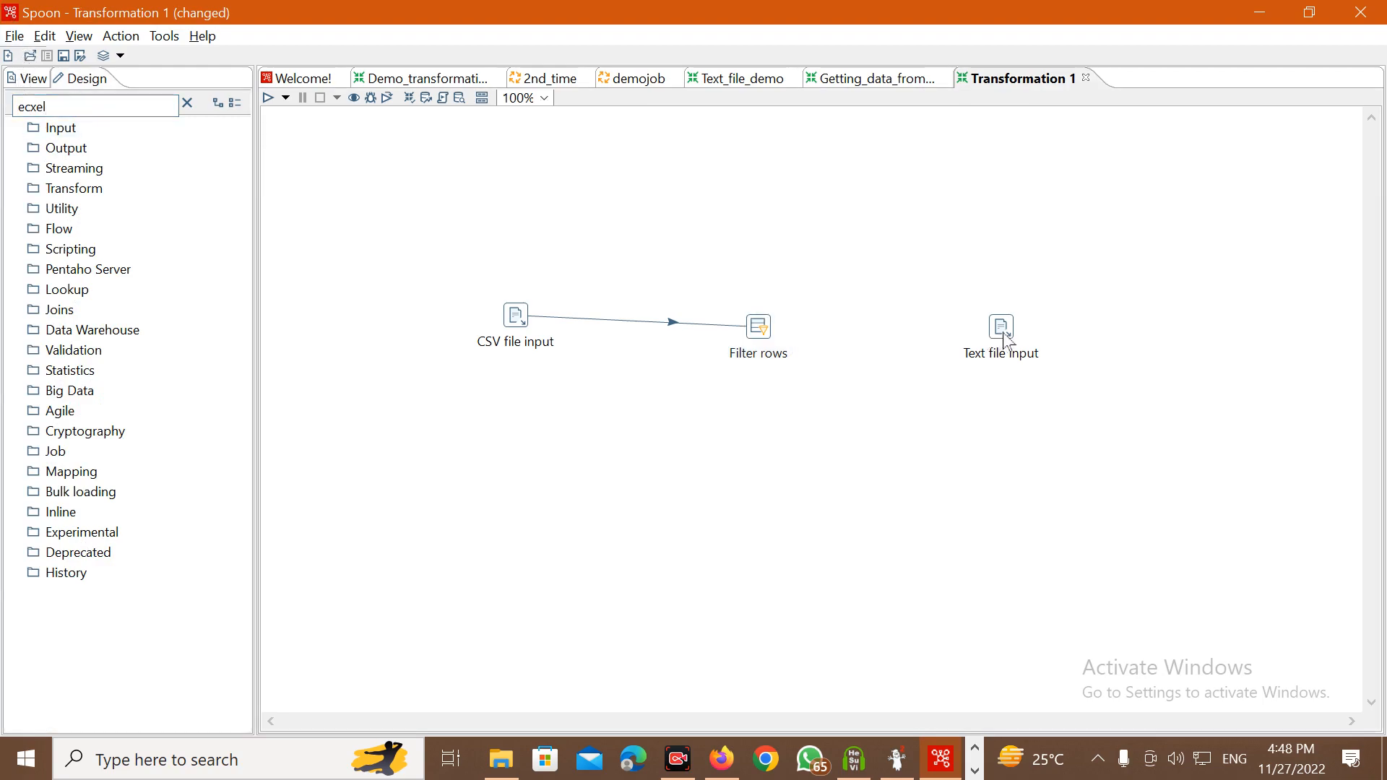
key(Delete)
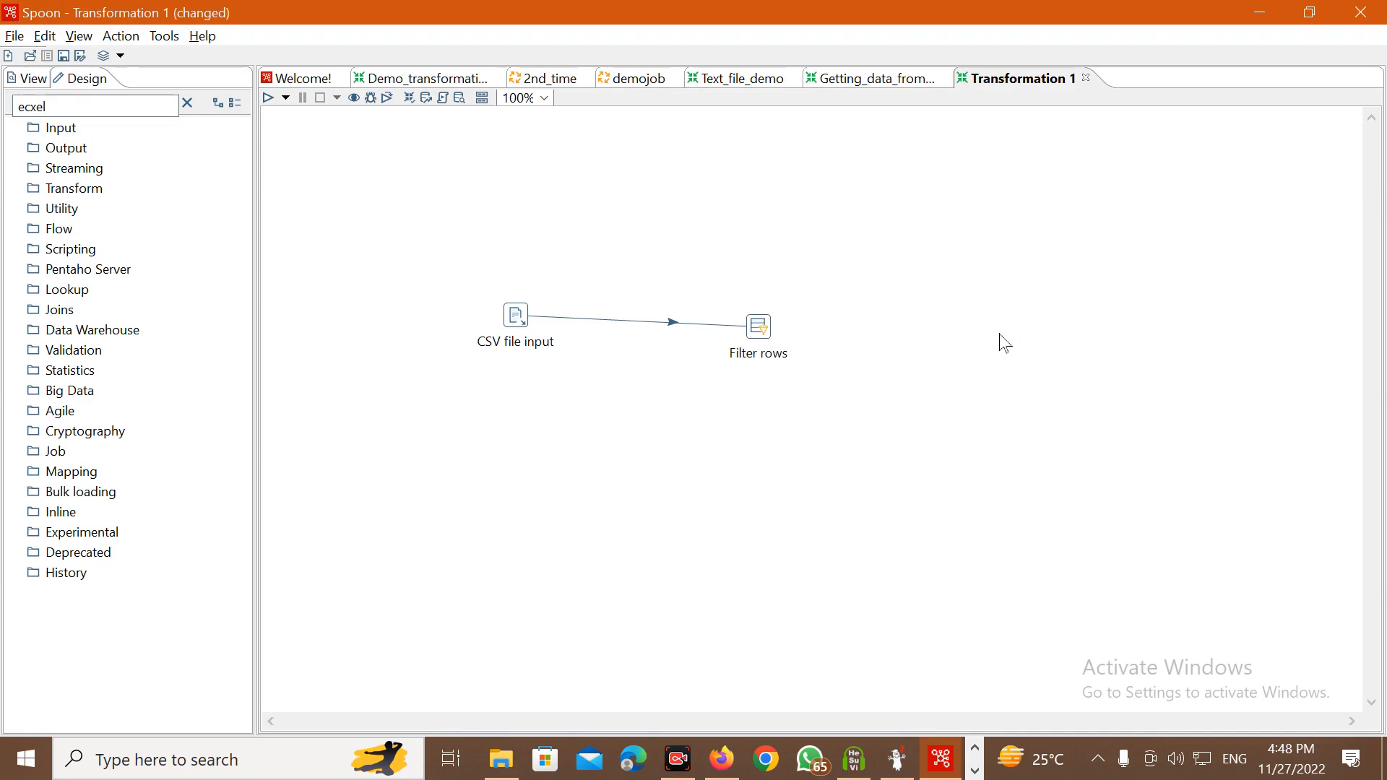
Search the design steps for "text" and place a Text file output step to the right of Filter rows.
click(77, 155)
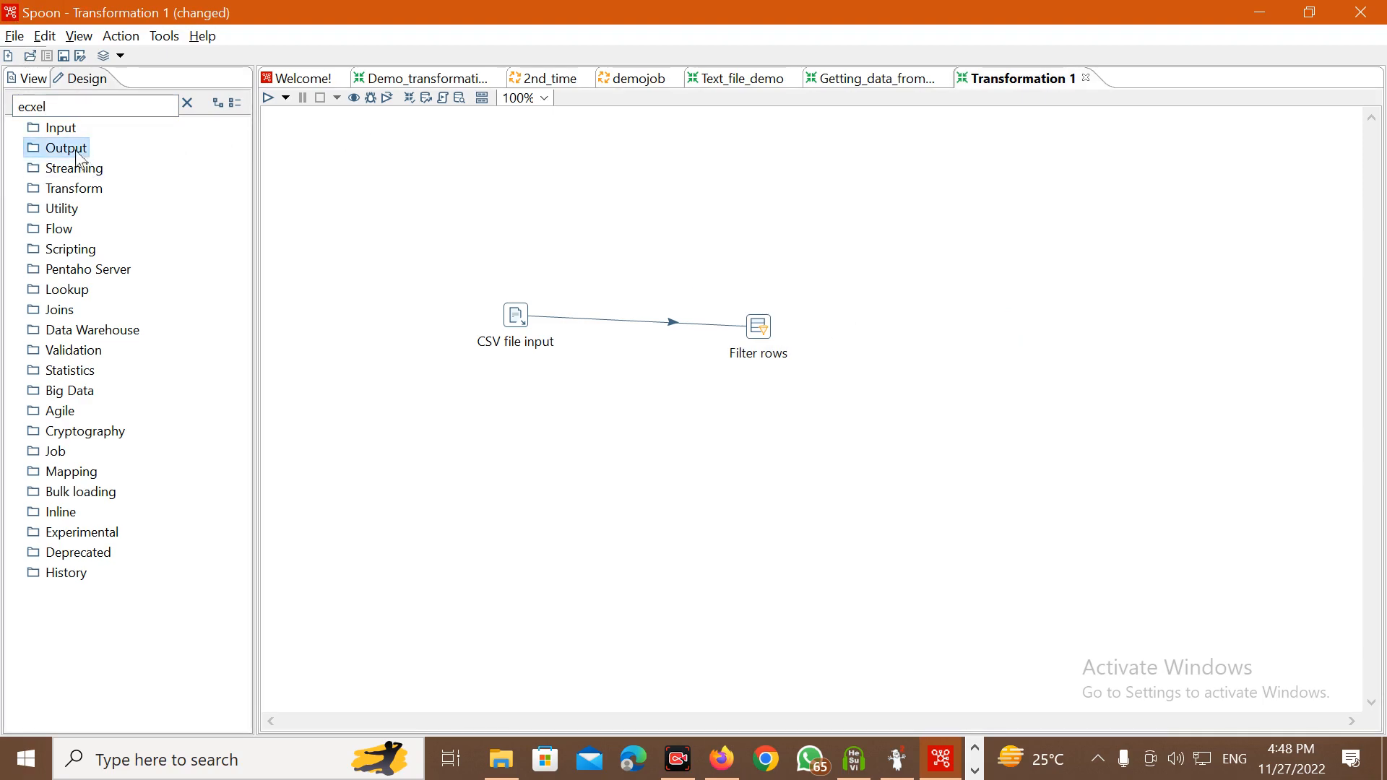
click(187, 103)
double_click(76, 148)
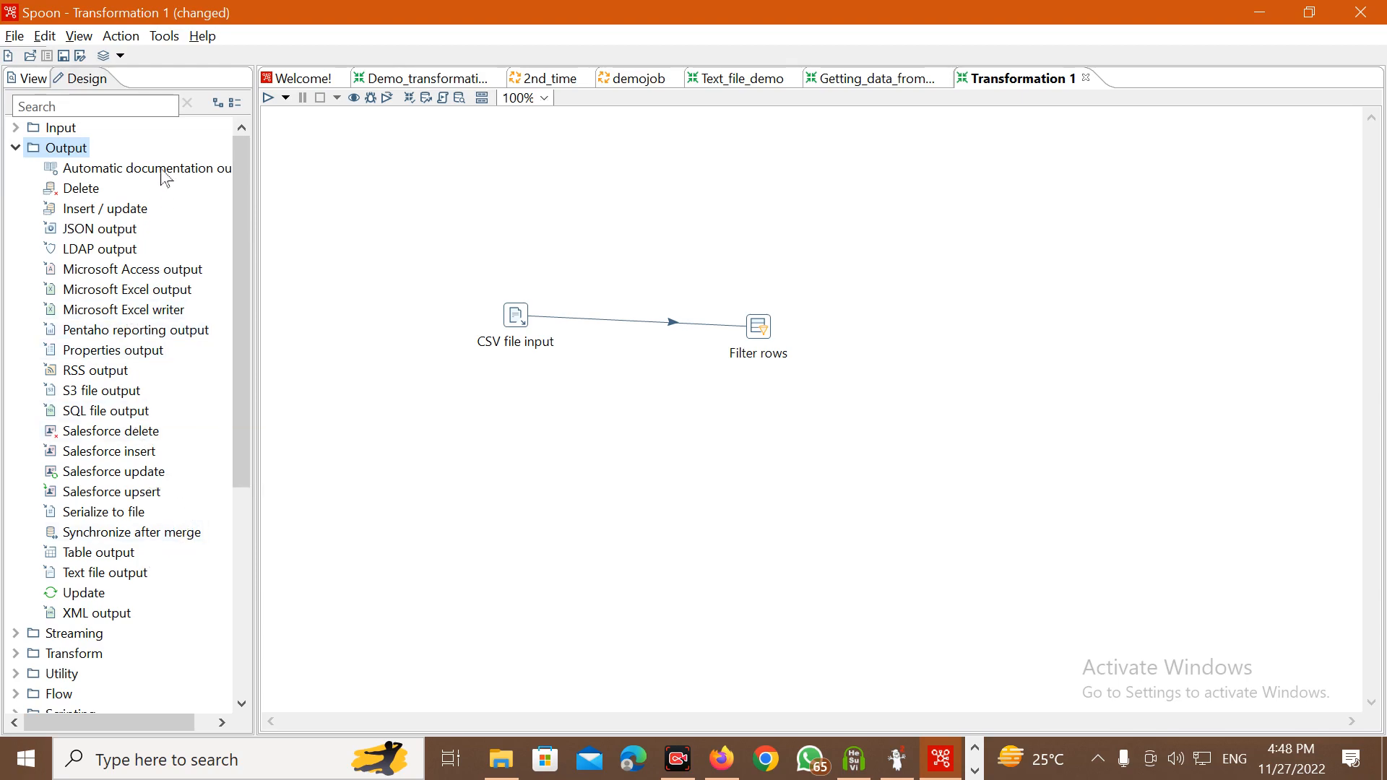
click(127, 104)
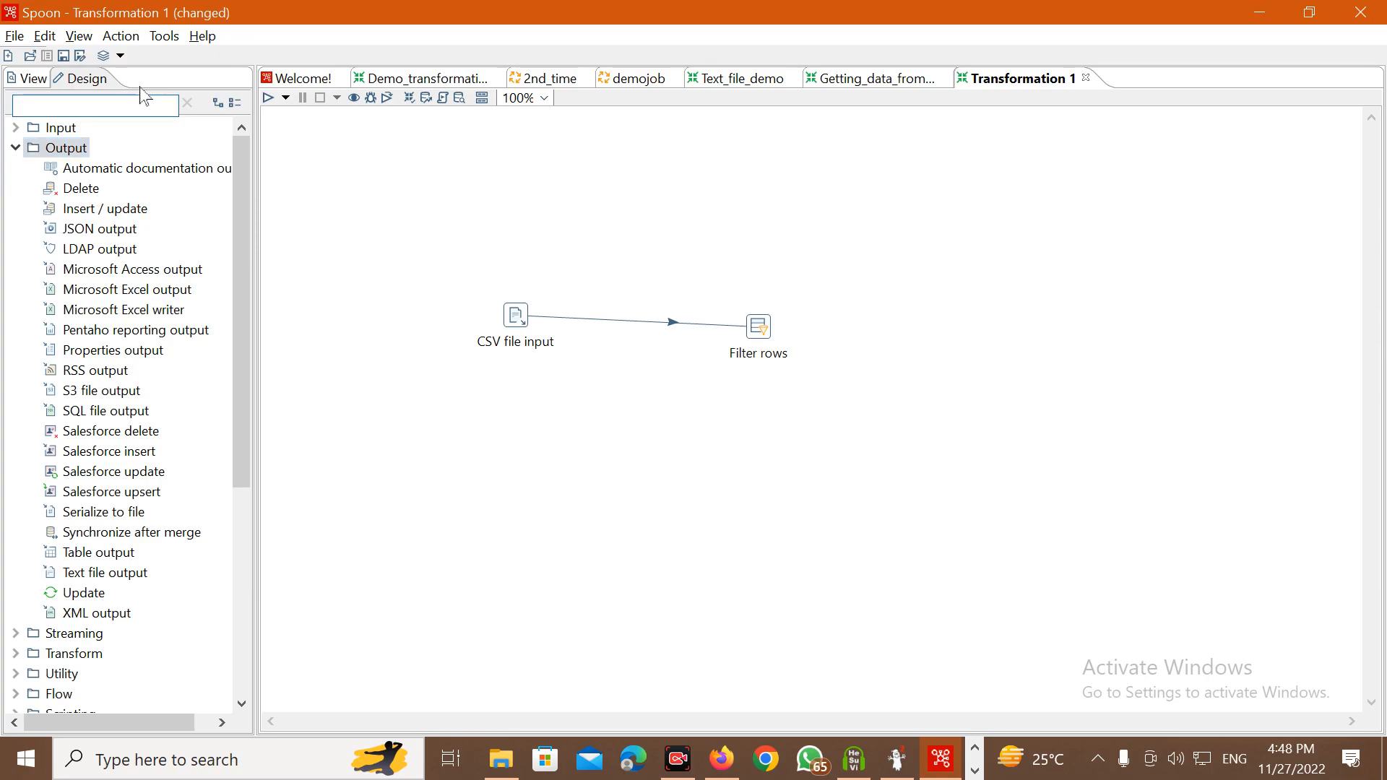
text(text)
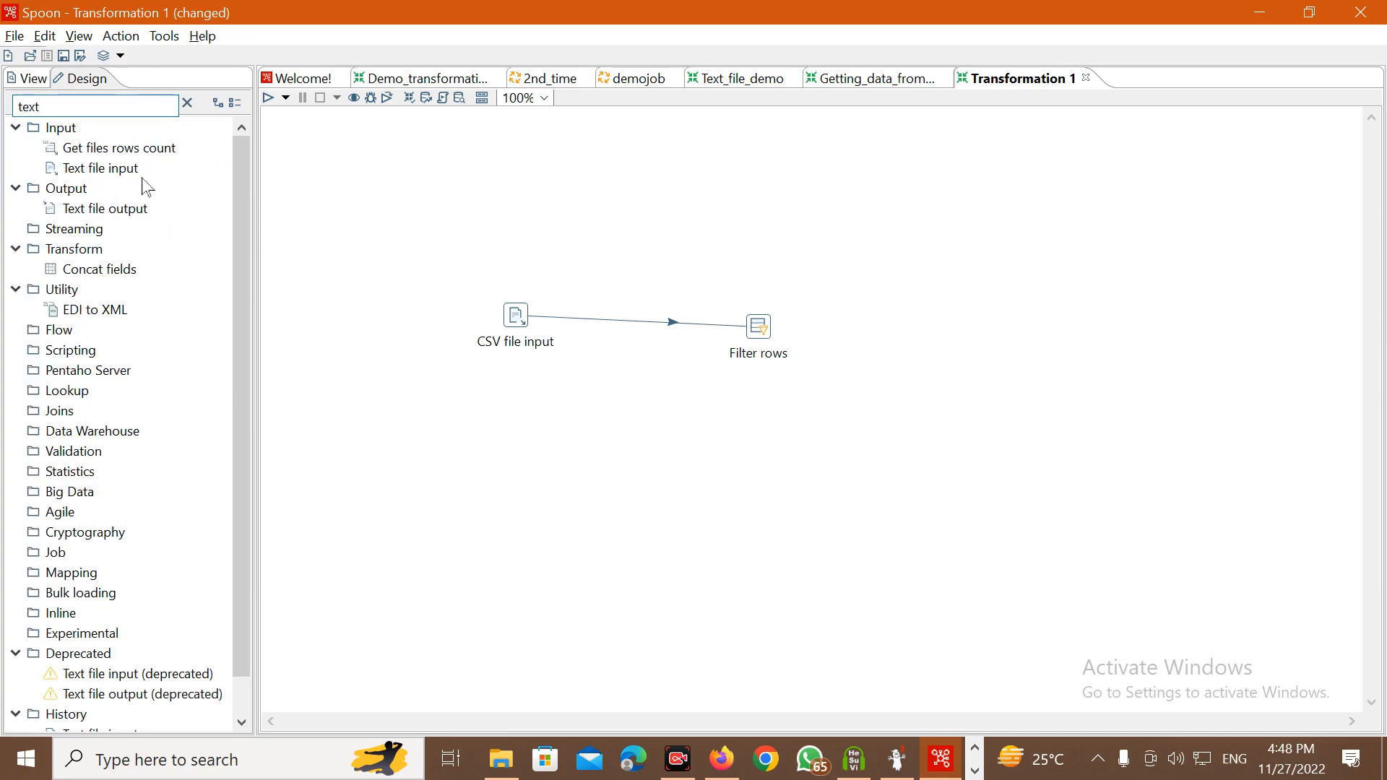
drag(142, 206, 944, 337)
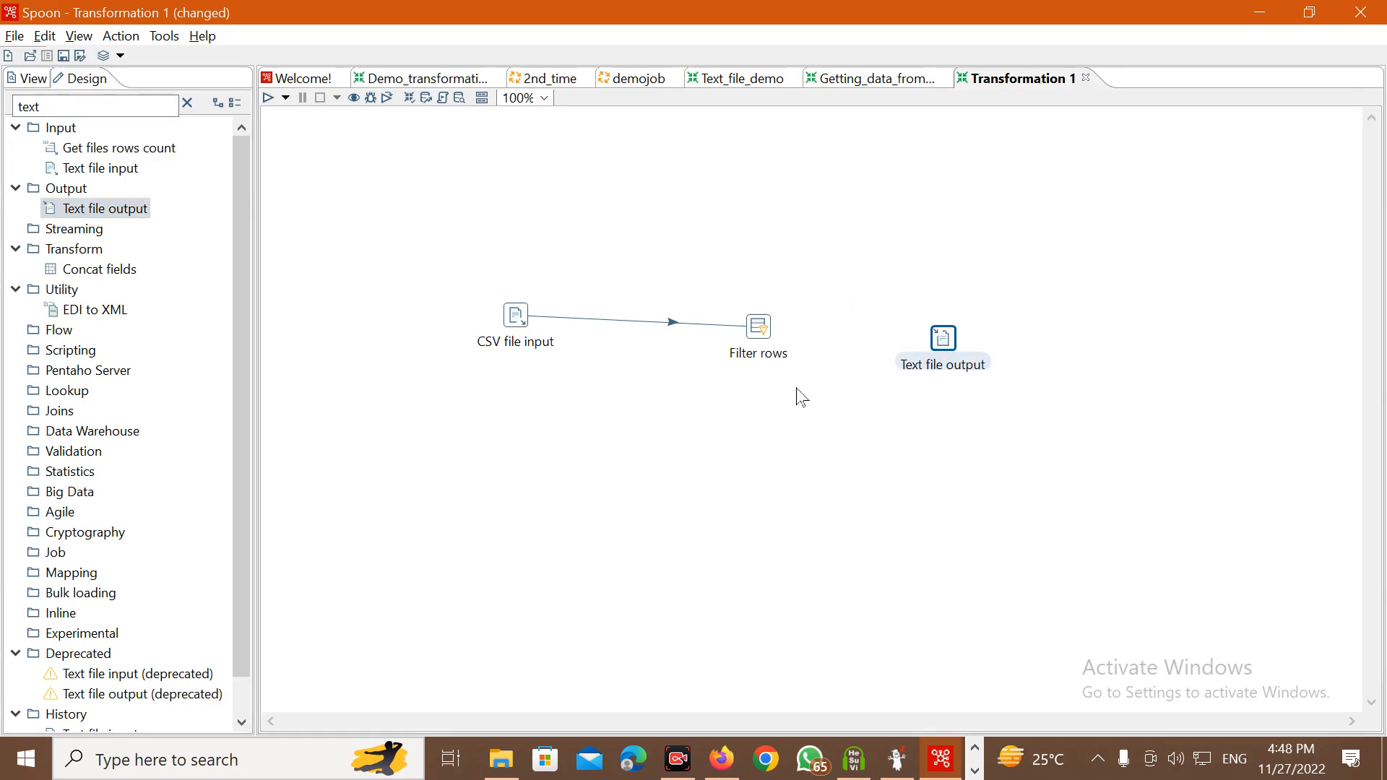
Search the design steps for "excel" and place a Microsoft Excel output step below Filter rows.
click(187, 102)
click(84, 106)
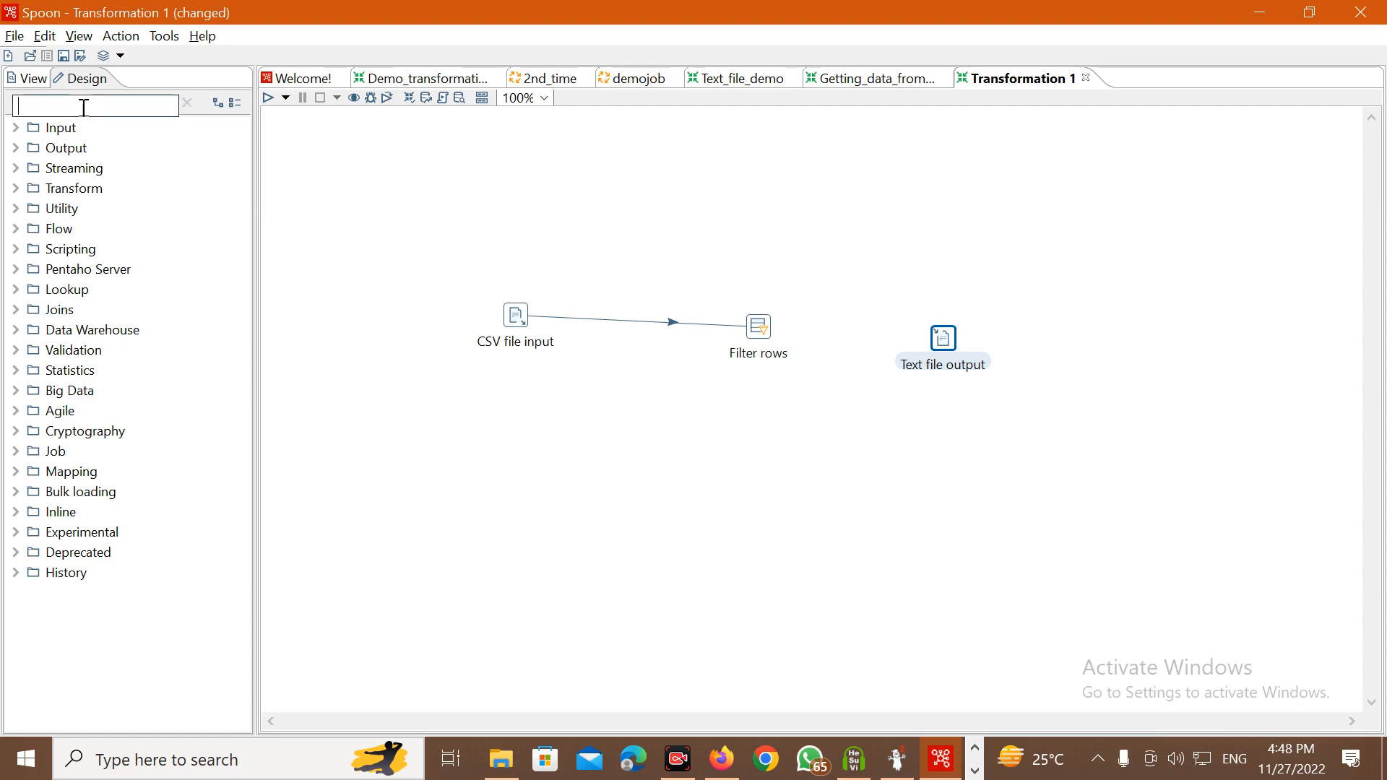
text(excel)
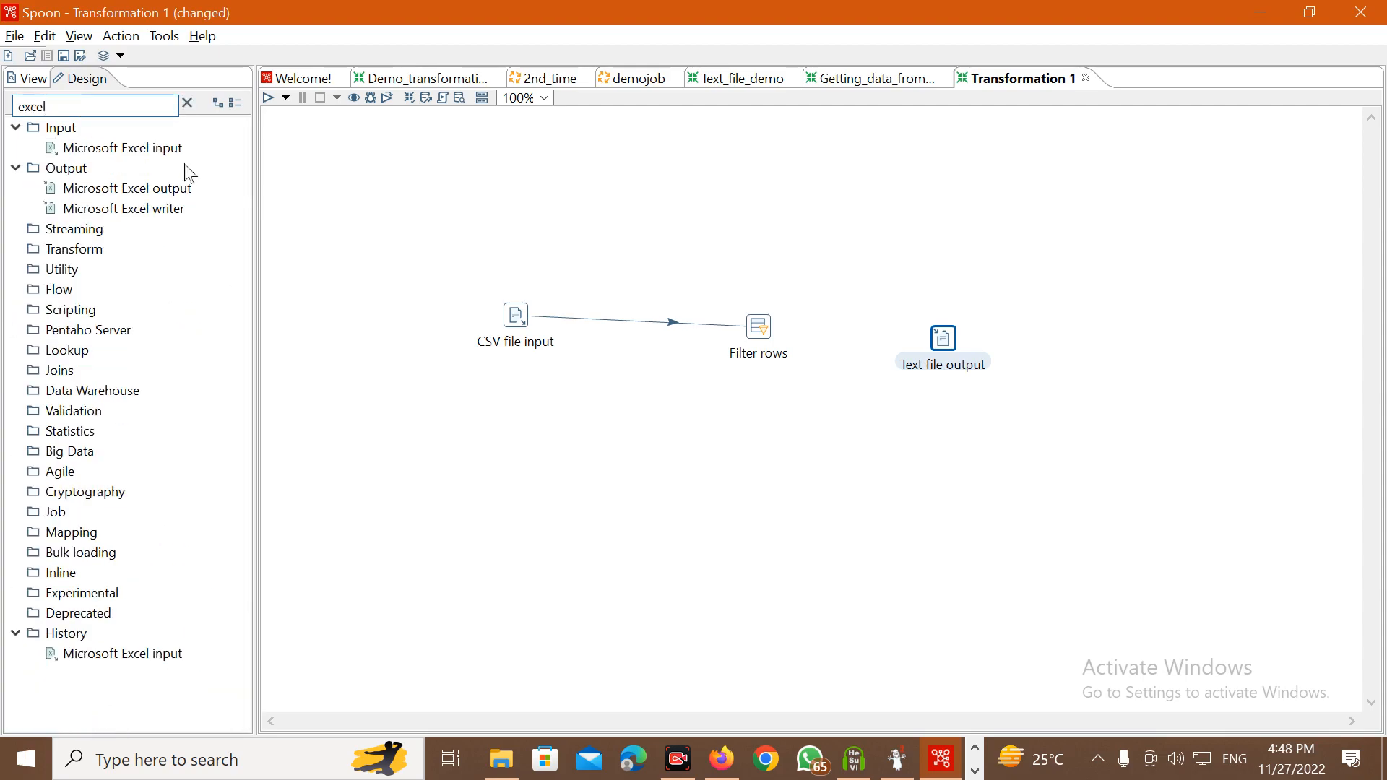
drag(137, 189, 757, 467)
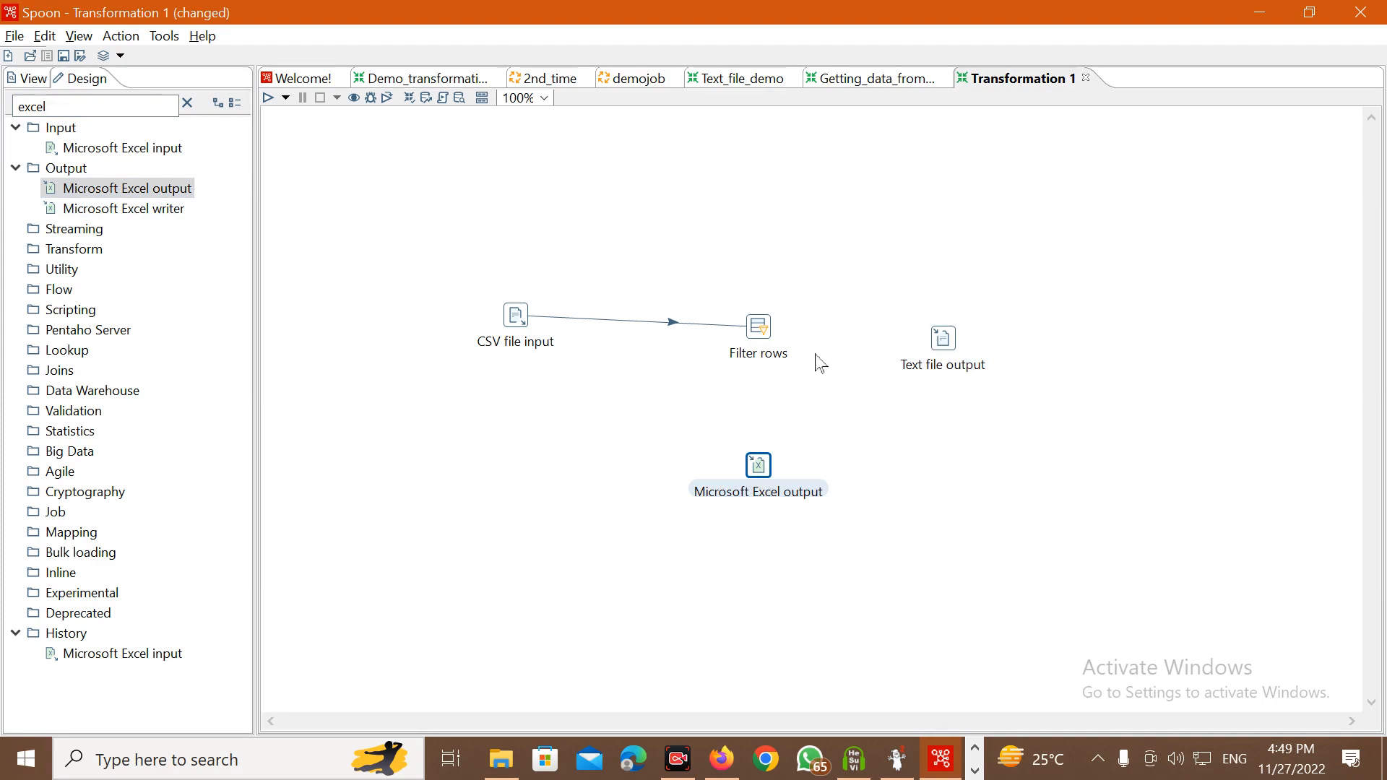
Connect Filter rows to Text file output with a hop for the "Result is TRUE" rows.
click(760, 334)
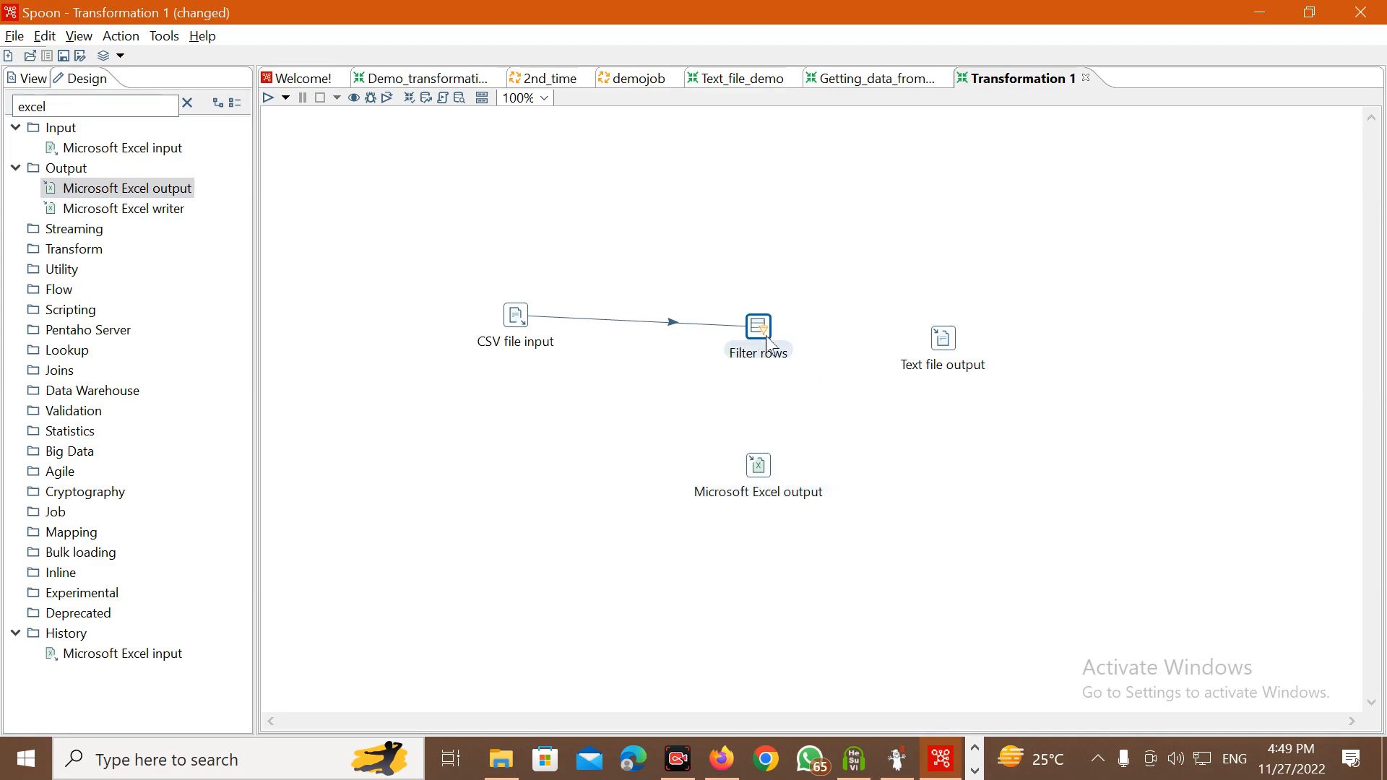
mouse_move(760, 333)
drag(776, 377, 957, 342)
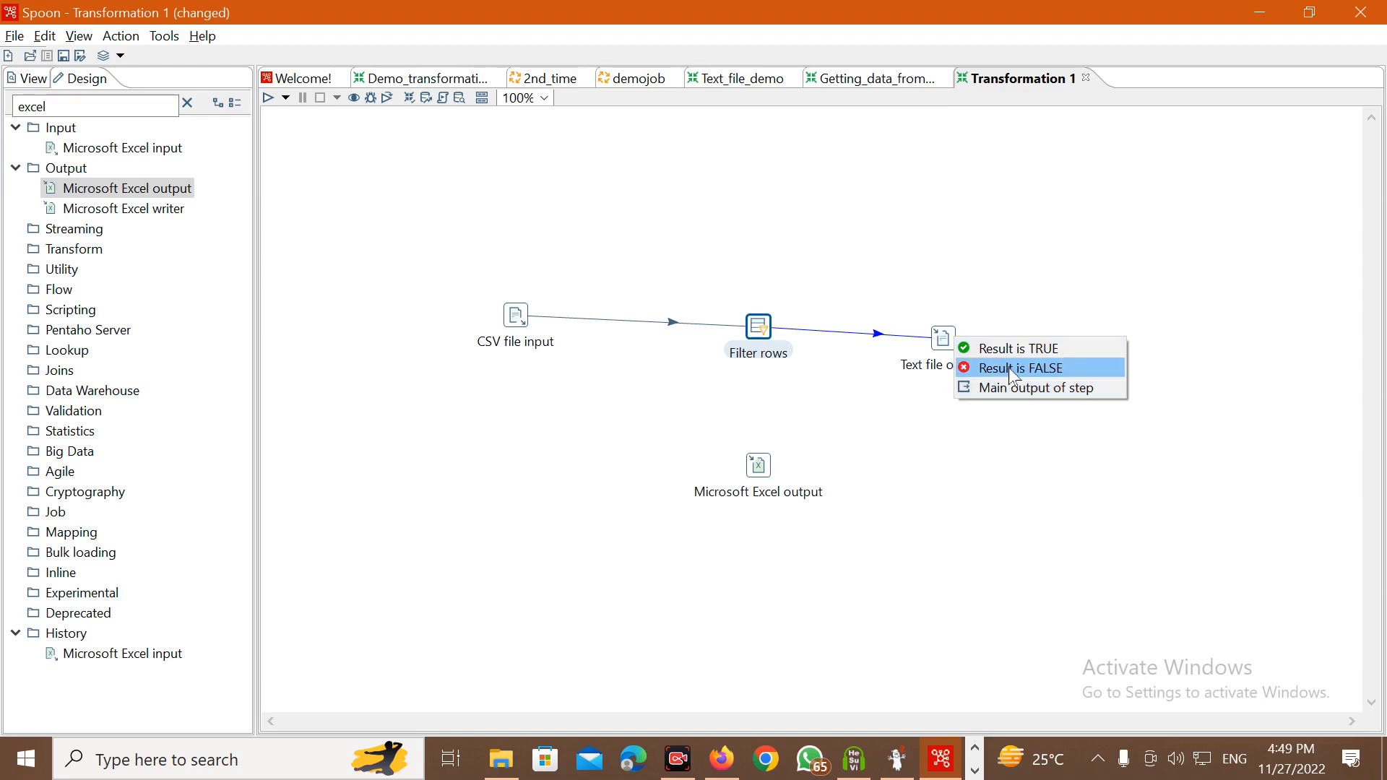
click(1084, 354)
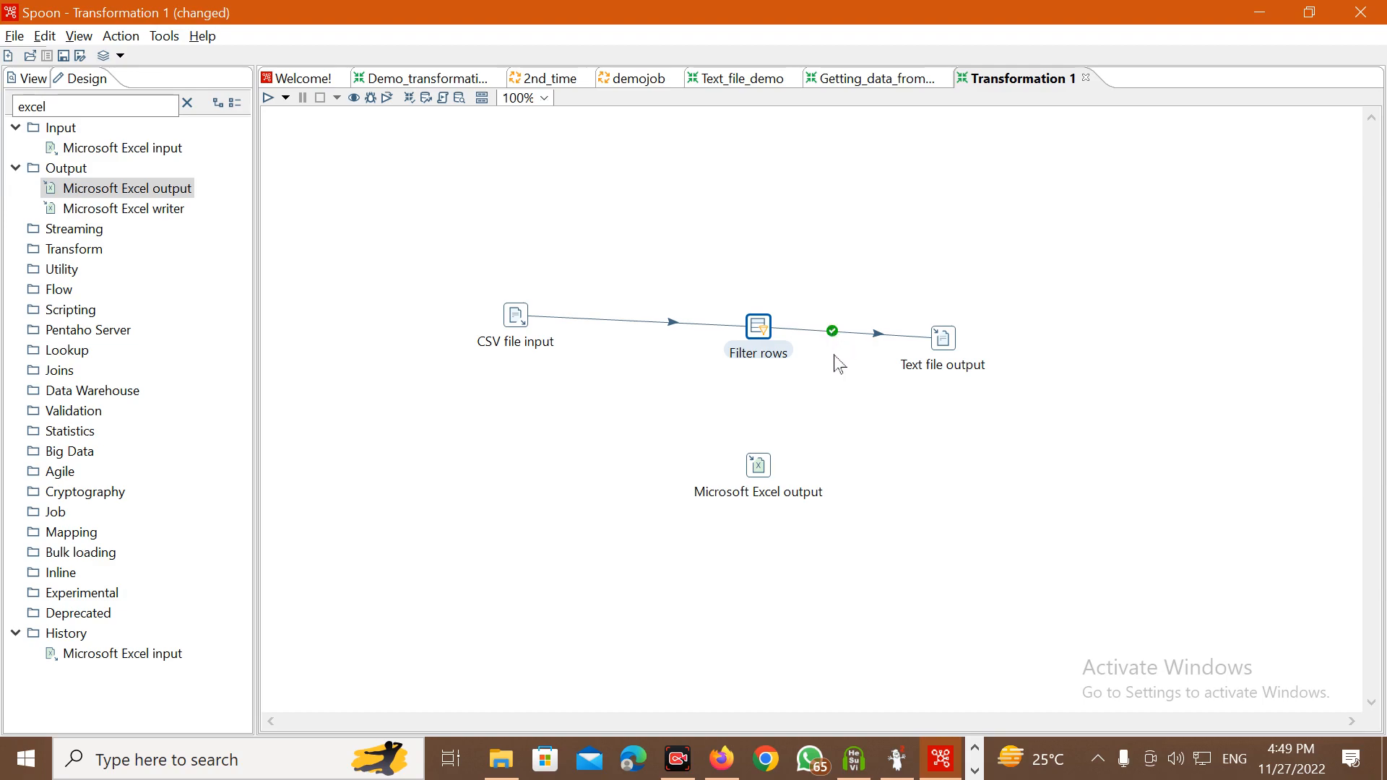
Connect Filter rows to Microsoft Excel output with a hop for the "Result is FALSE" rows.
click(768, 486)
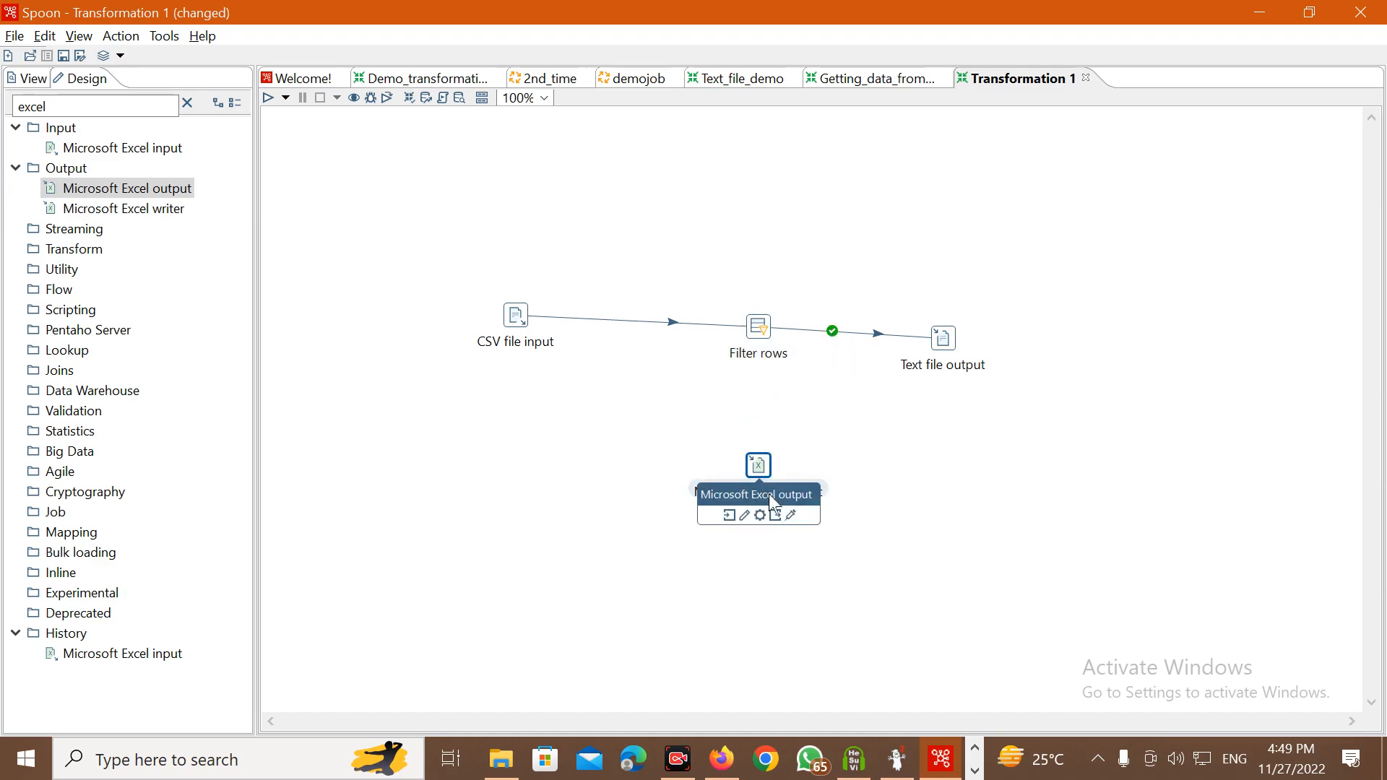
click(765, 332)
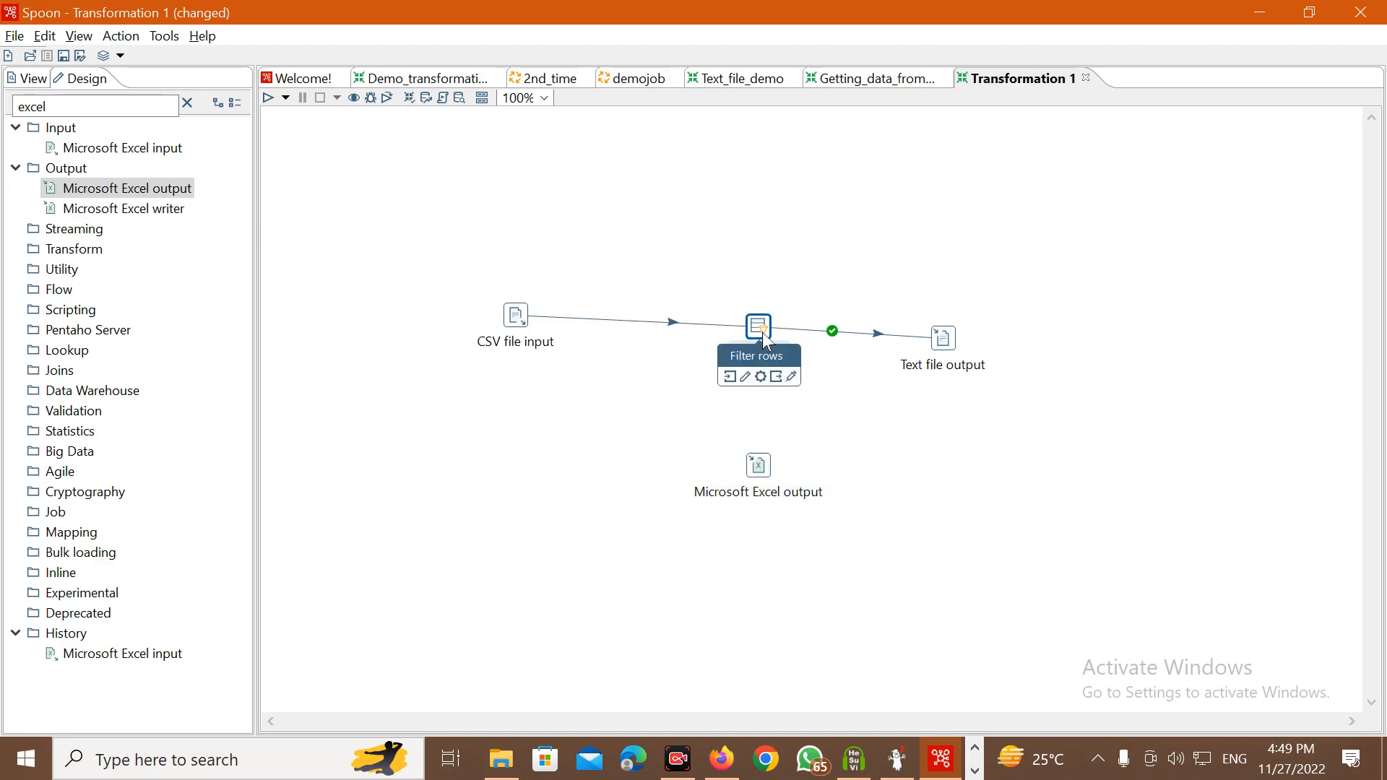
drag(777, 382, 762, 466)
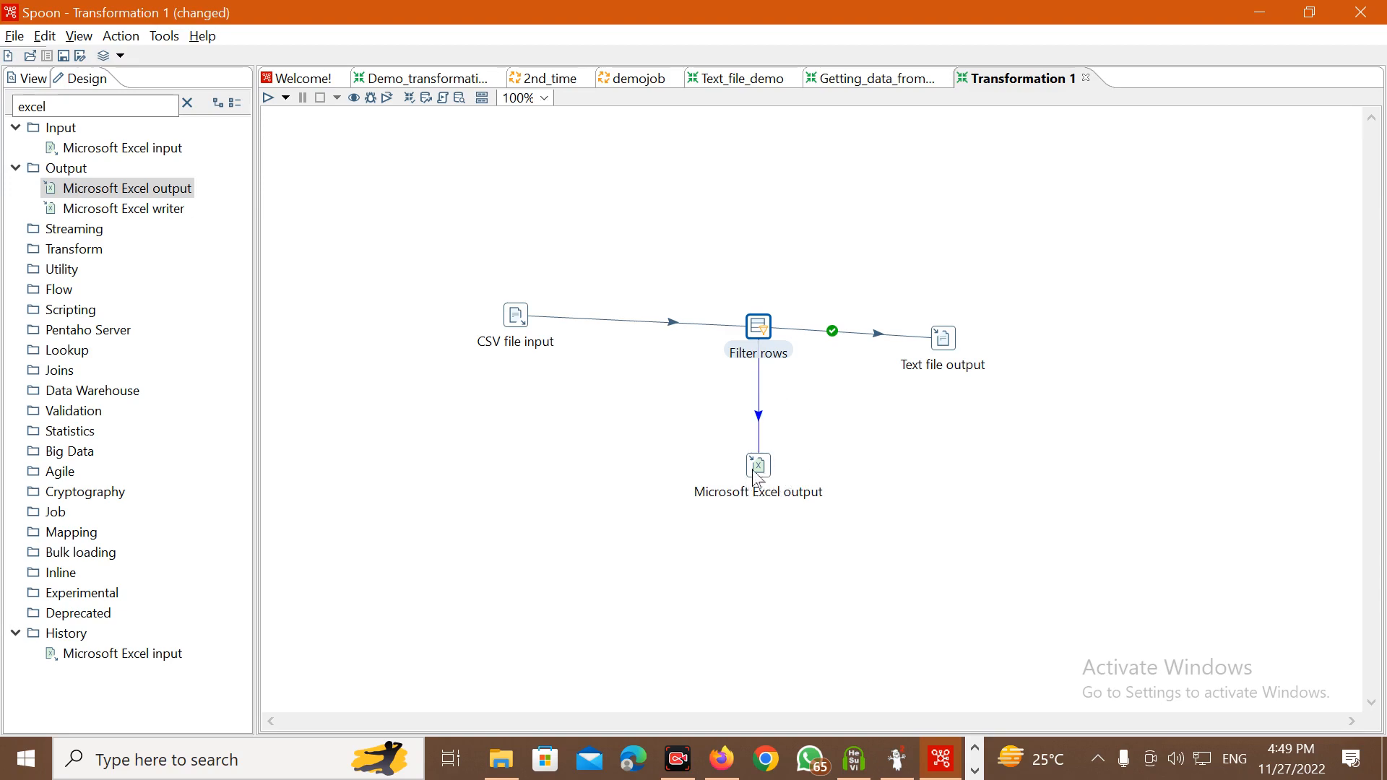
mouse_move(755, 477)
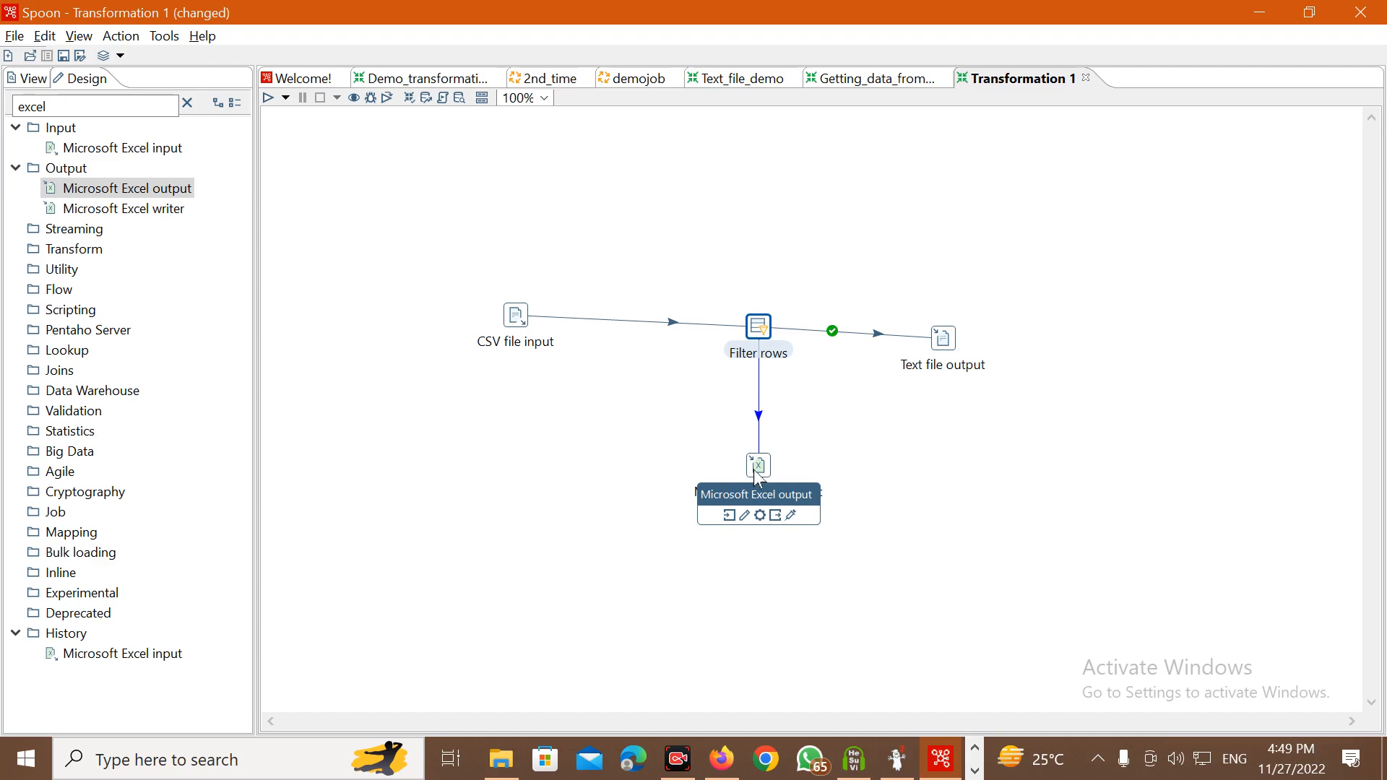
drag(756, 473, 757, 473)
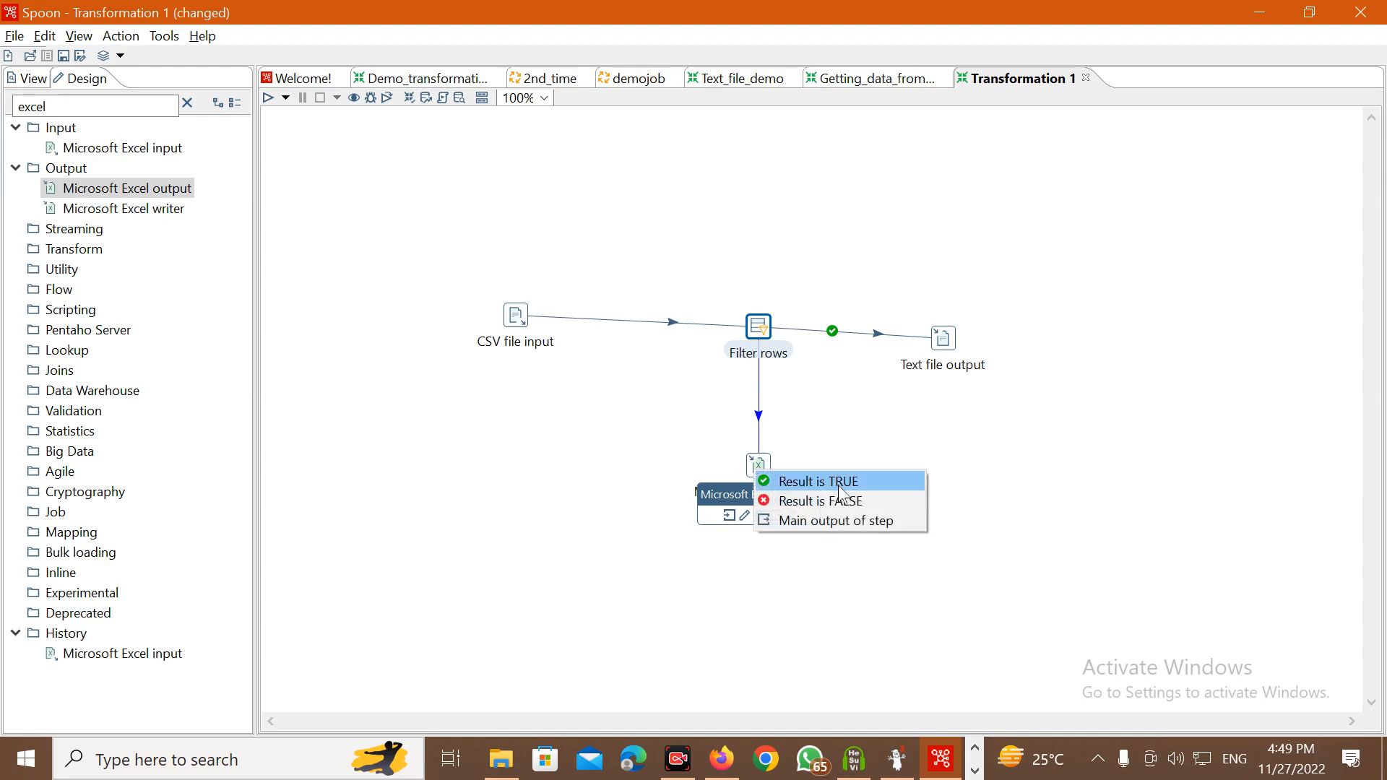
click(869, 501)
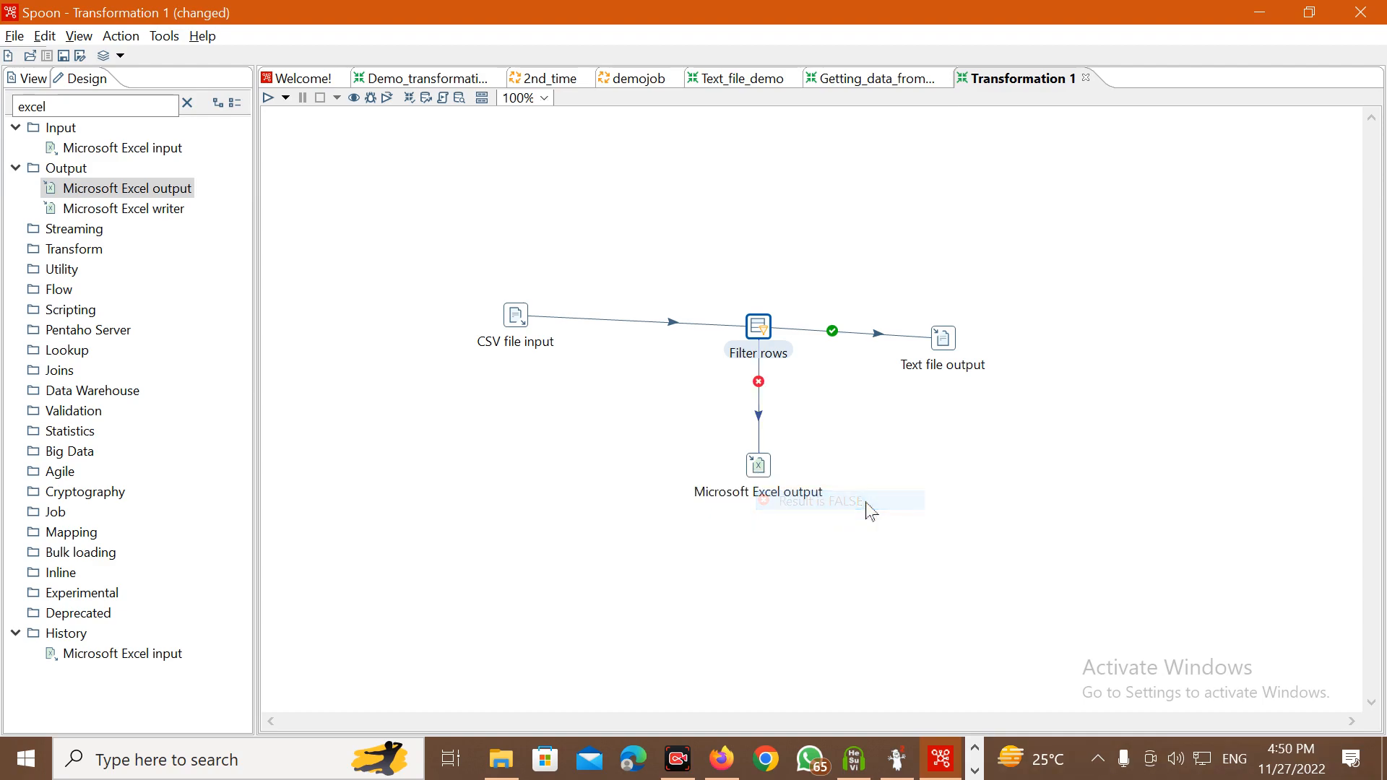
Align CSV file input and Text file output in one row with Filter rows, spaced wider, and move Microsoft Excel output farther below Filter rows.
drag(949, 342, 989, 337)
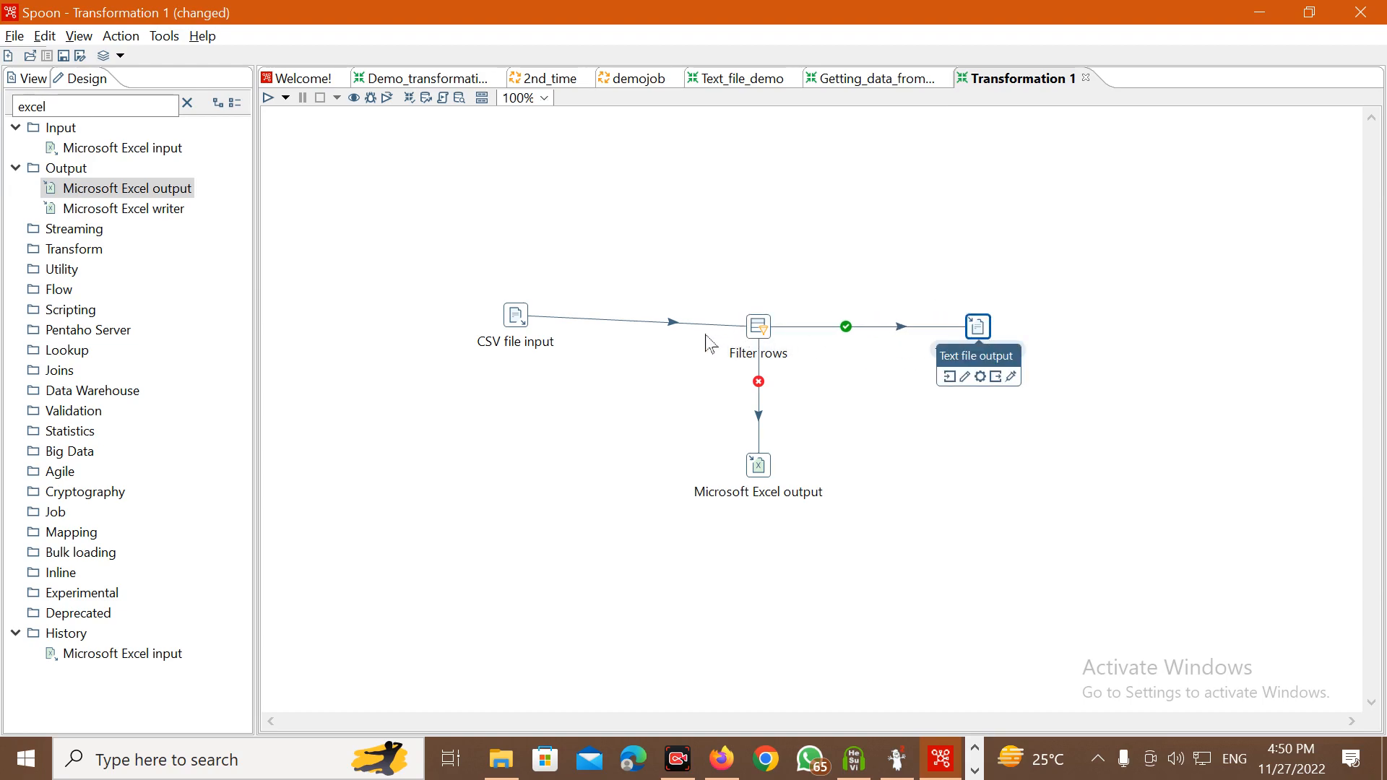
mouse_move(518, 320)
mouse_down()
mouse_move(538, 309)
mouse_move(537, 336)
mouse_up()
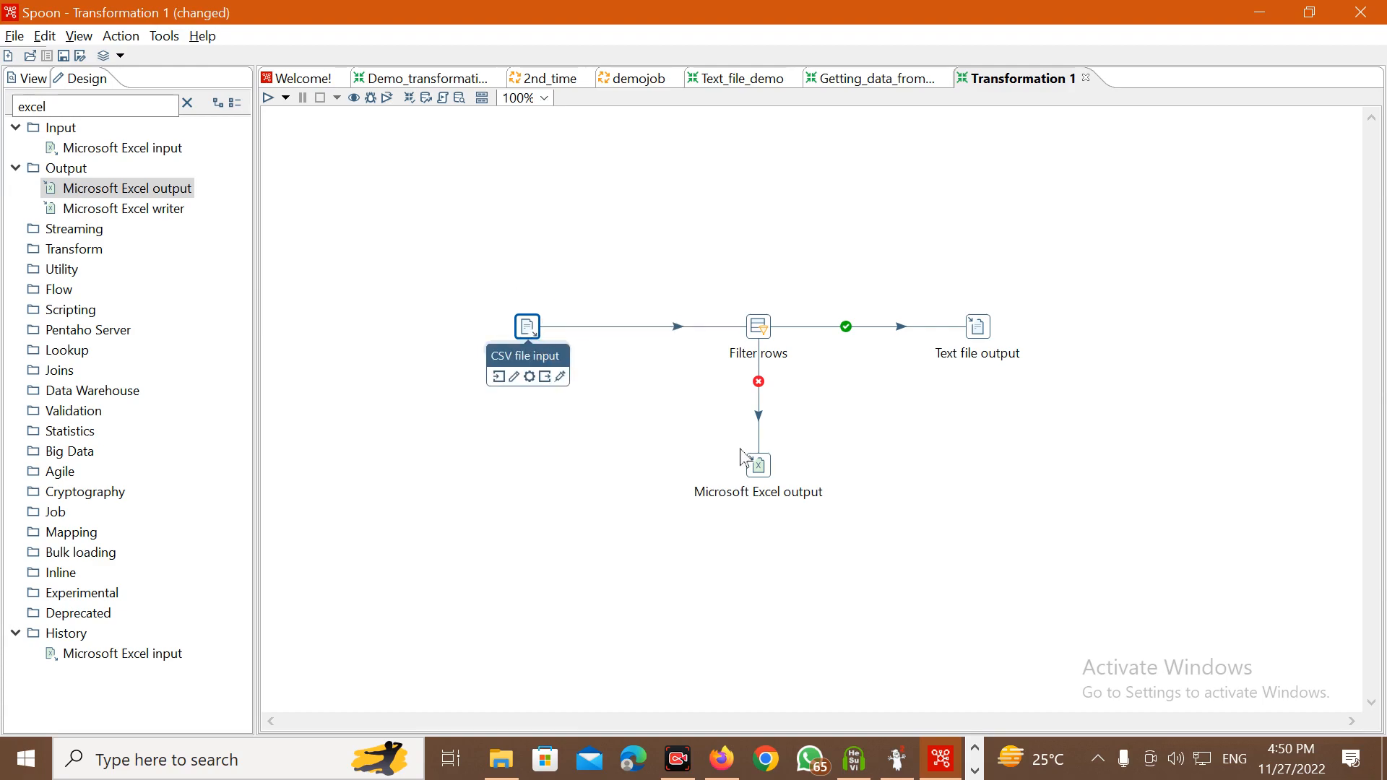
click(564, 479)
drag(760, 486, 767, 594)
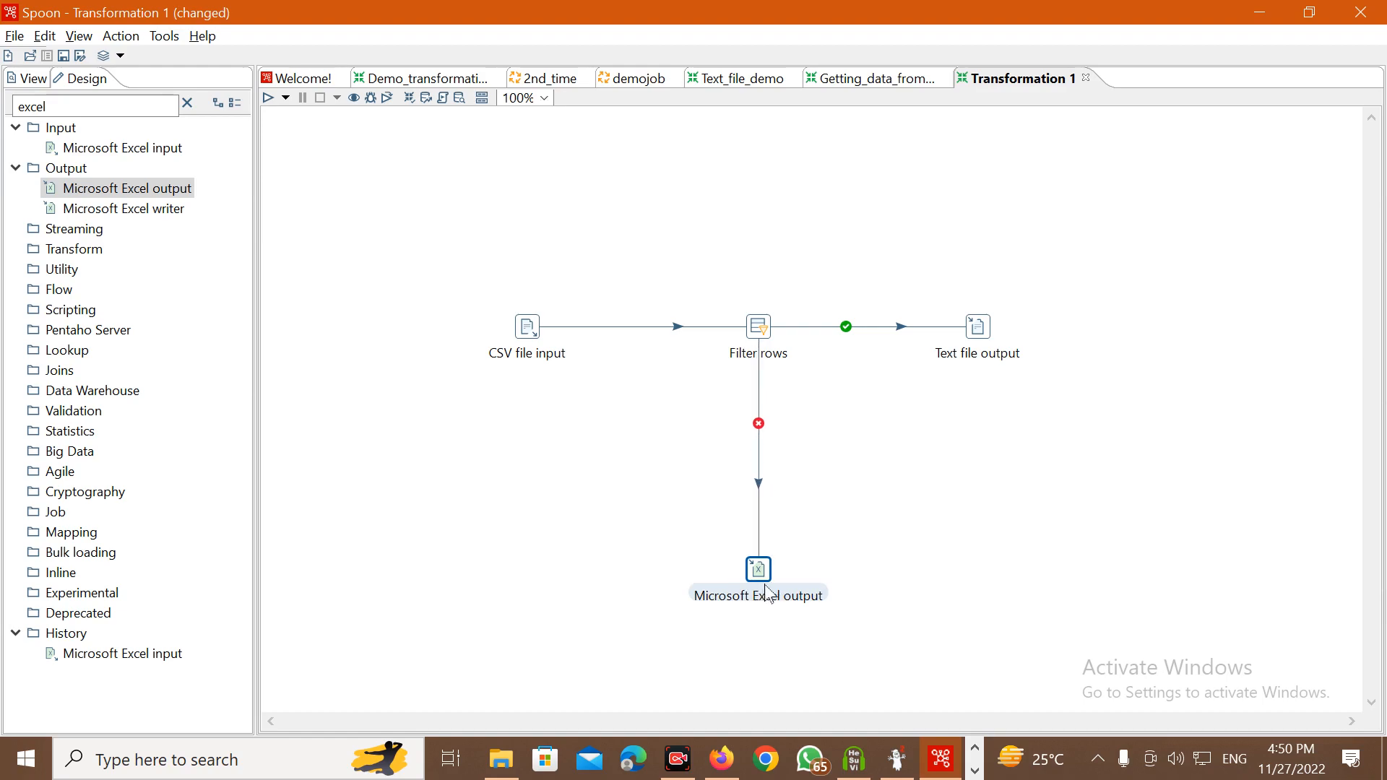
click(842, 643)
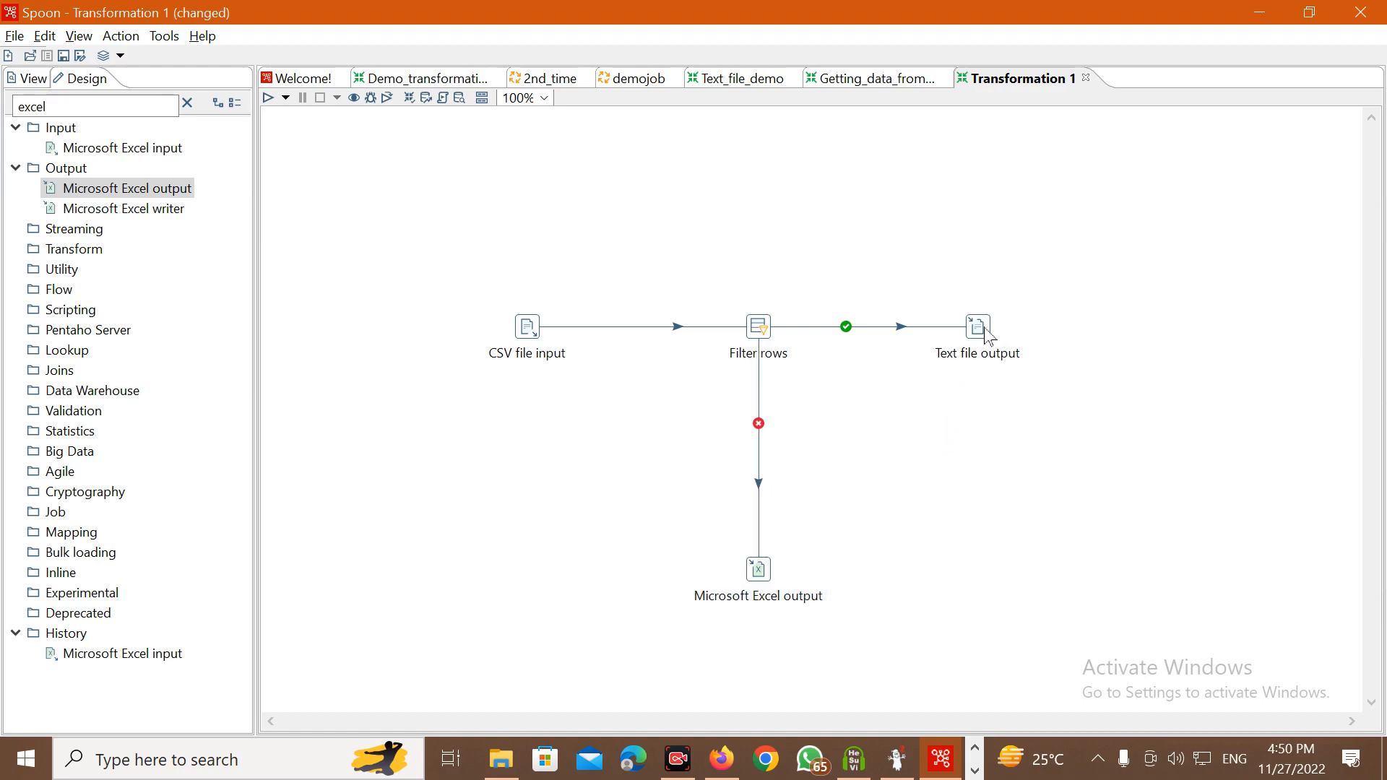
drag(987, 334, 1126, 333)
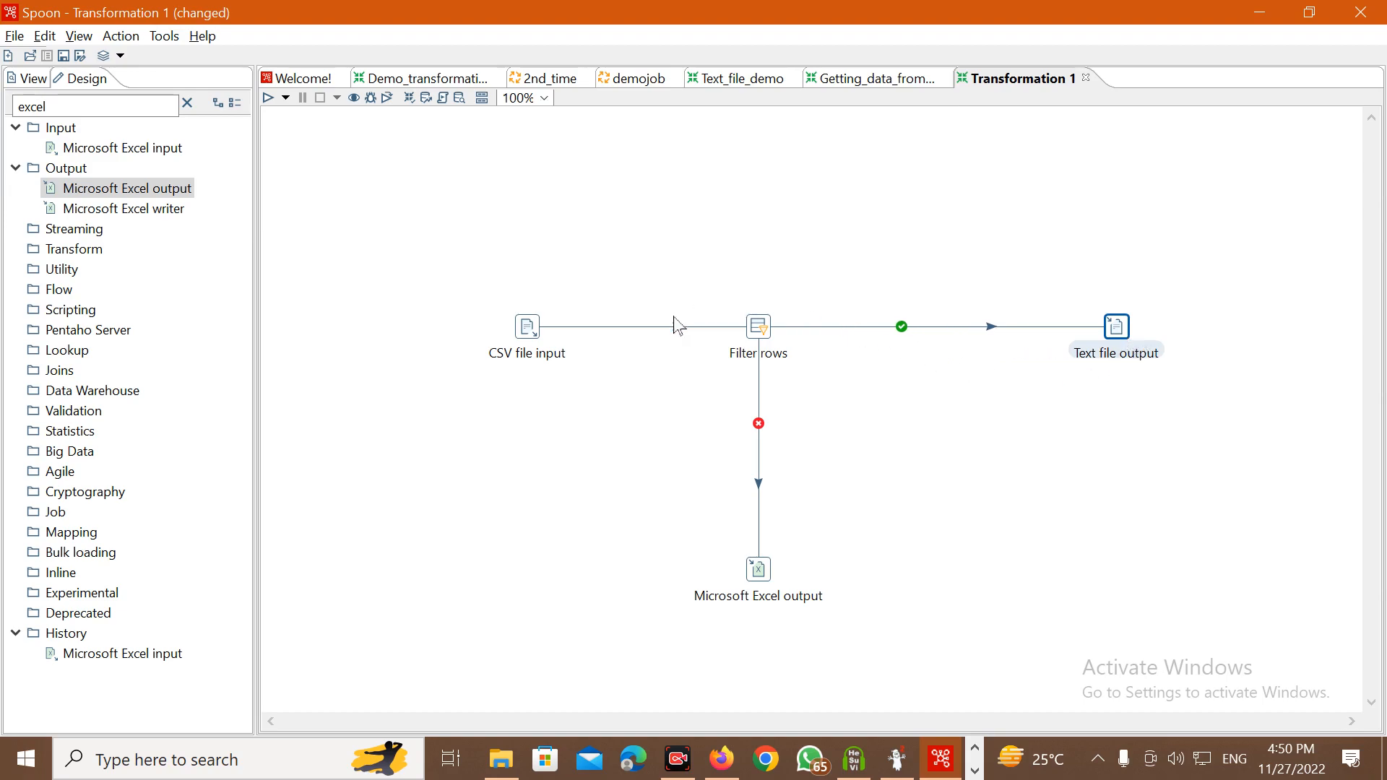
drag(528, 331, 441, 333)
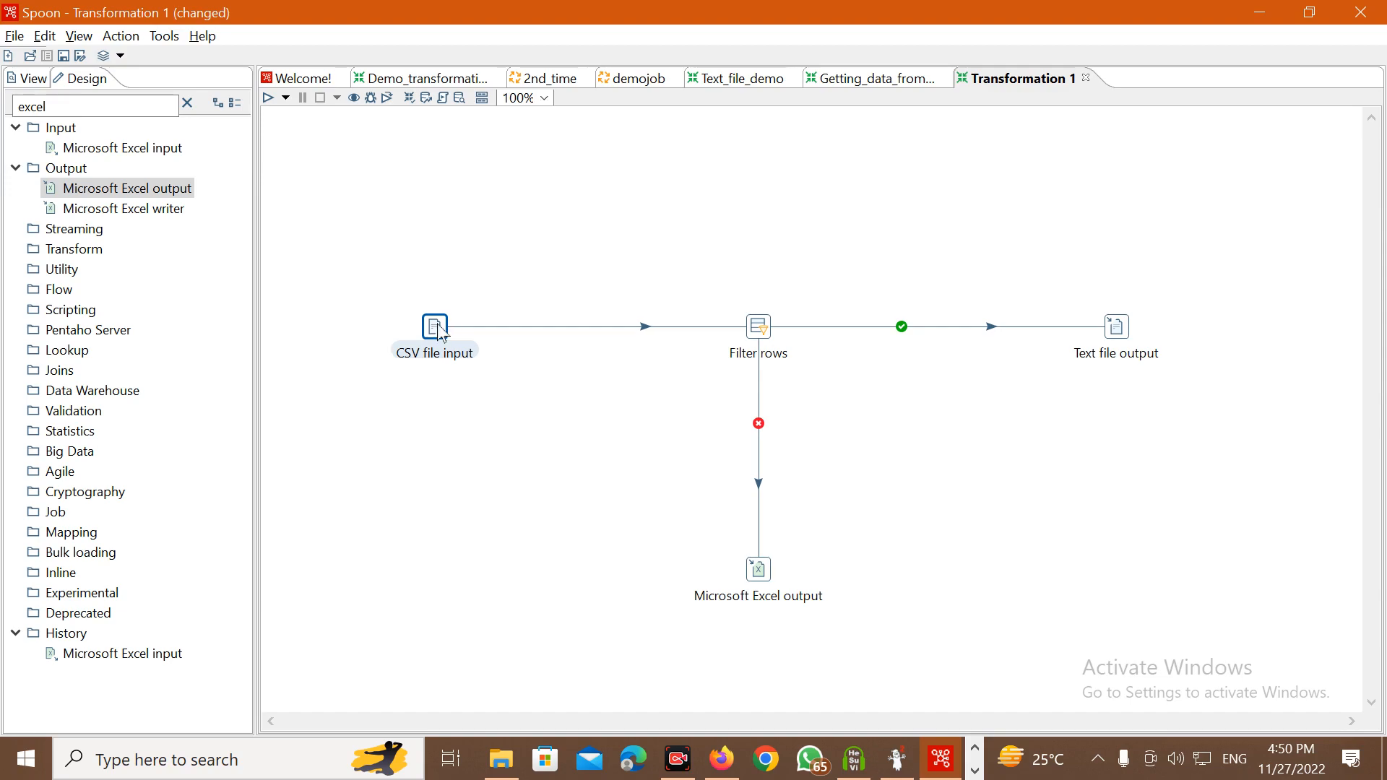
click(594, 447)
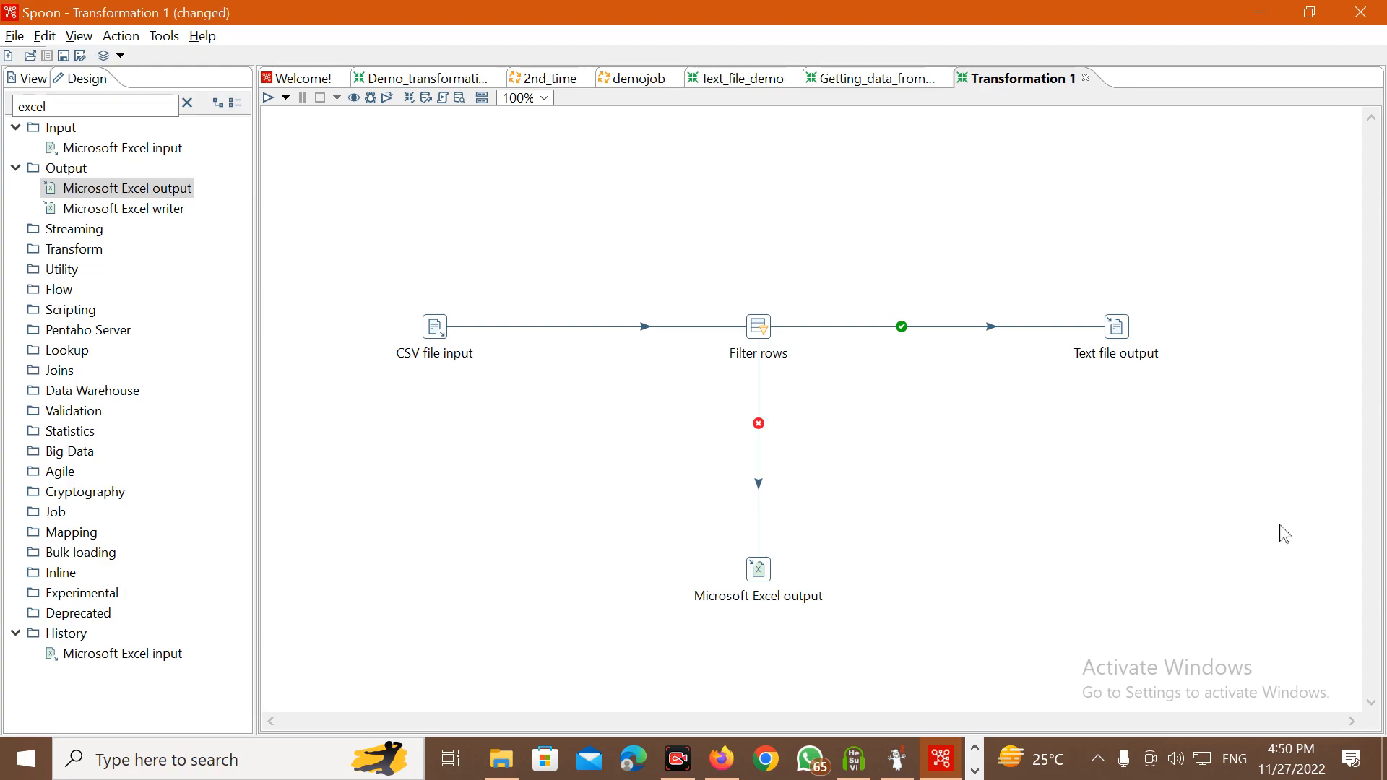
Edit the CSV file input step and set its source file to FurnitureSales.csv from the Furniture project folder.
right_click(435, 327)
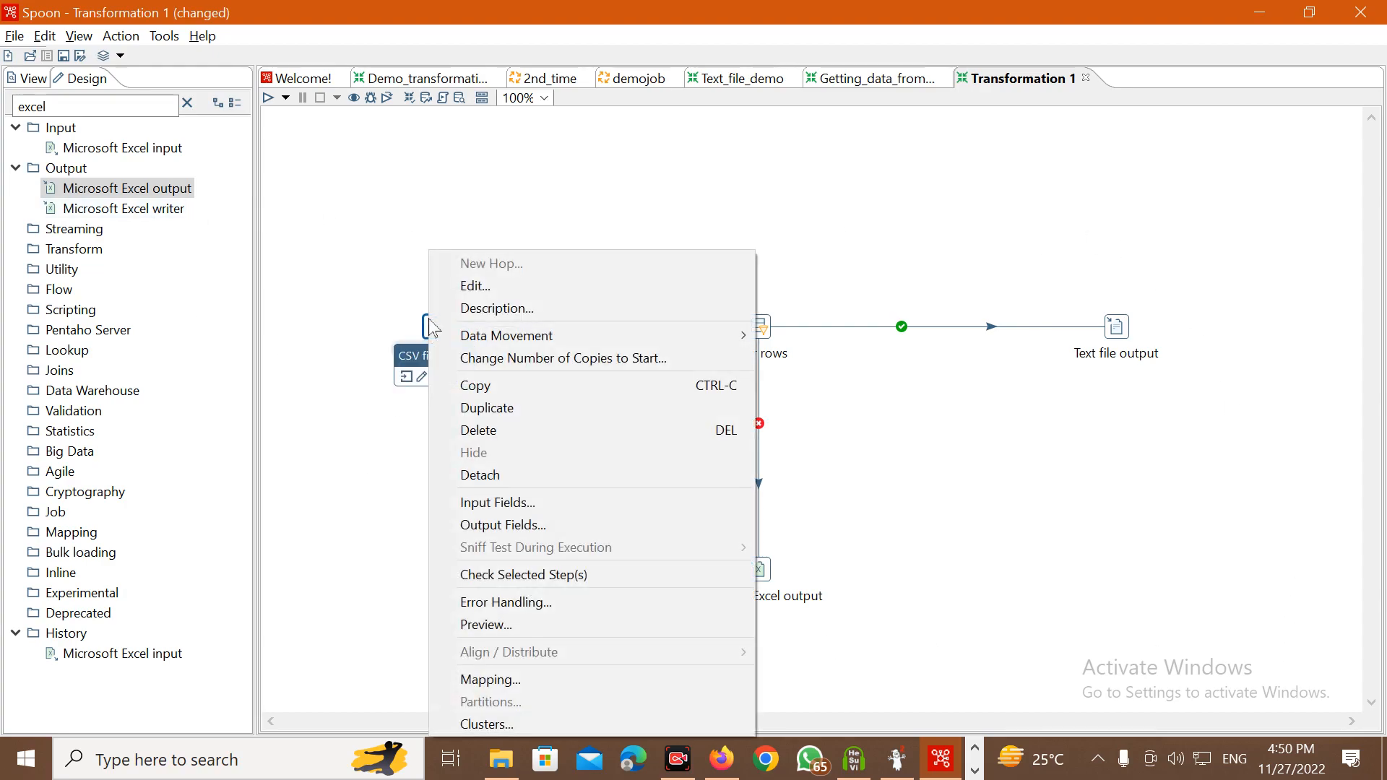
click(495, 289)
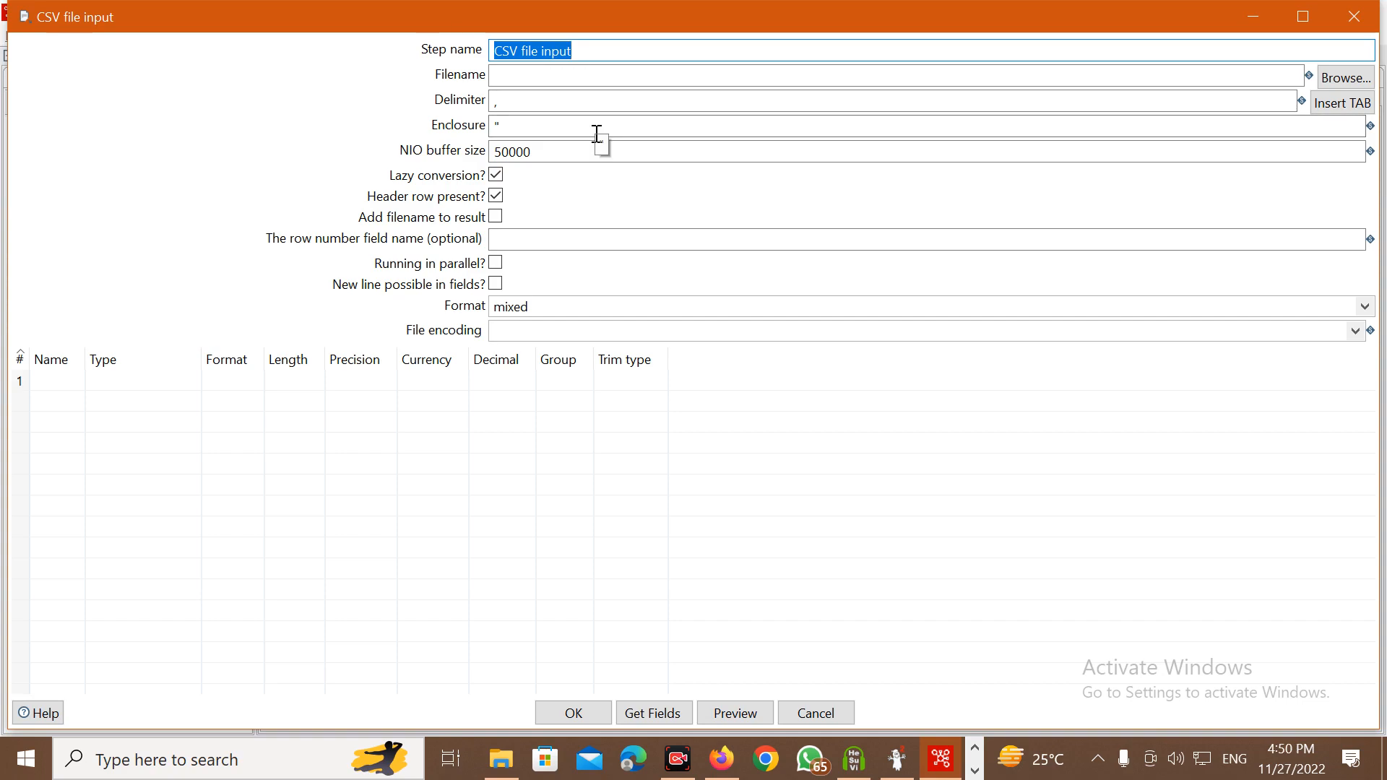
click(1238, 74)
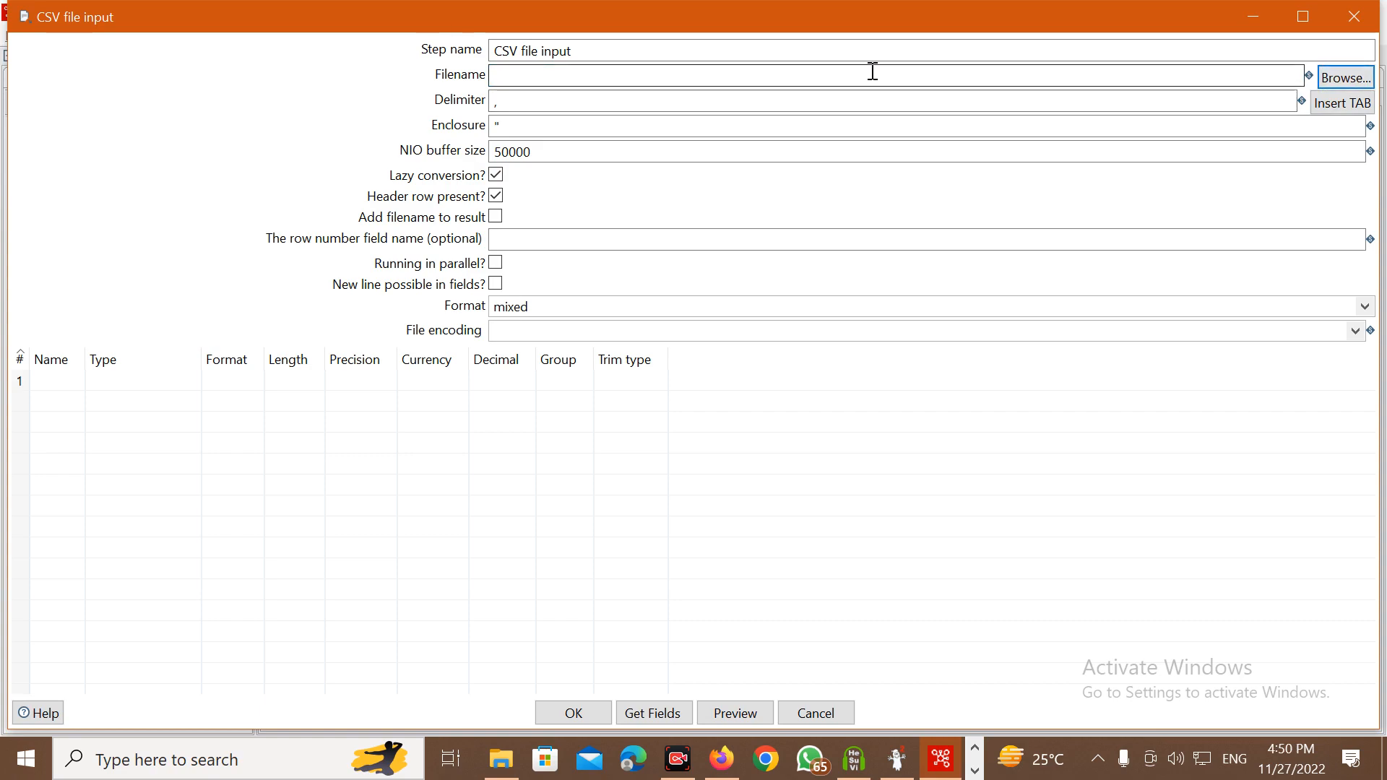
click(1335, 79)
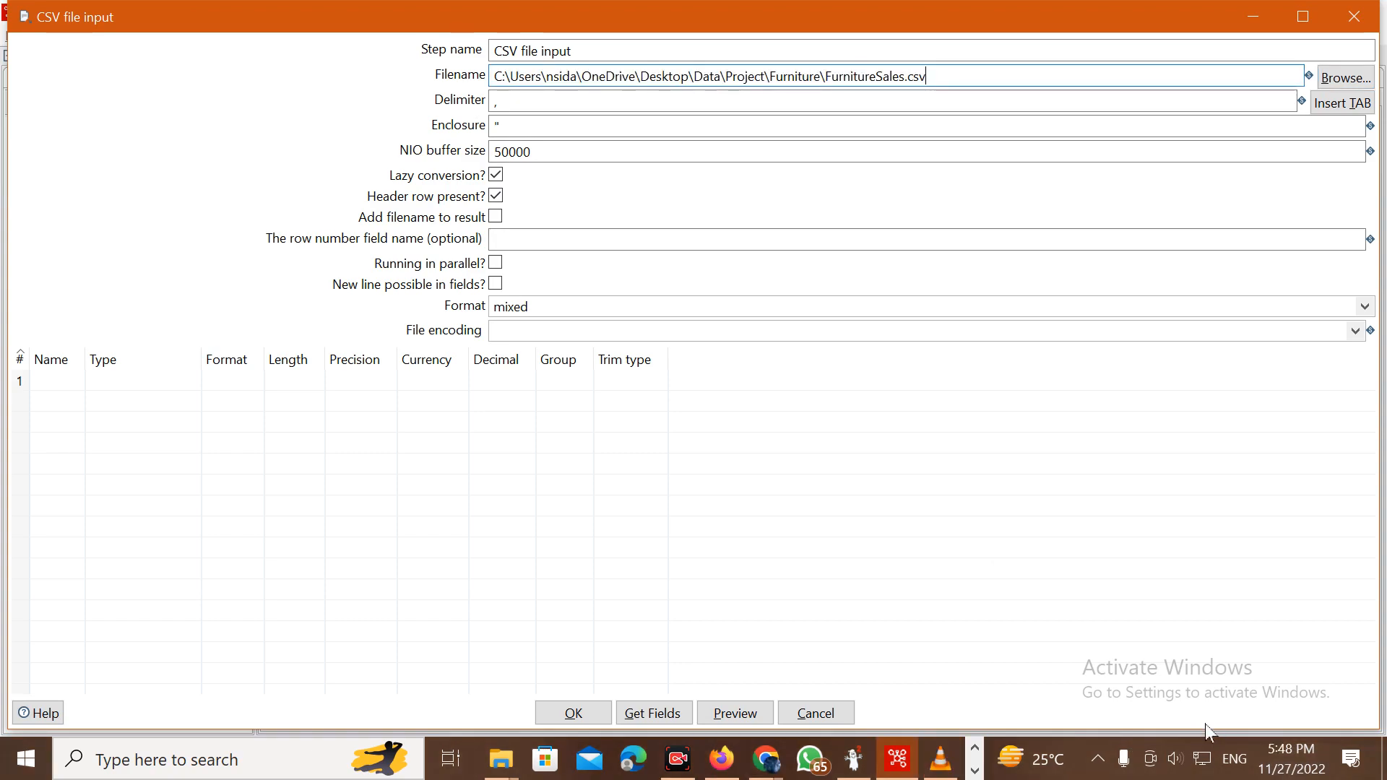
drag(995, 83, 172, 165)
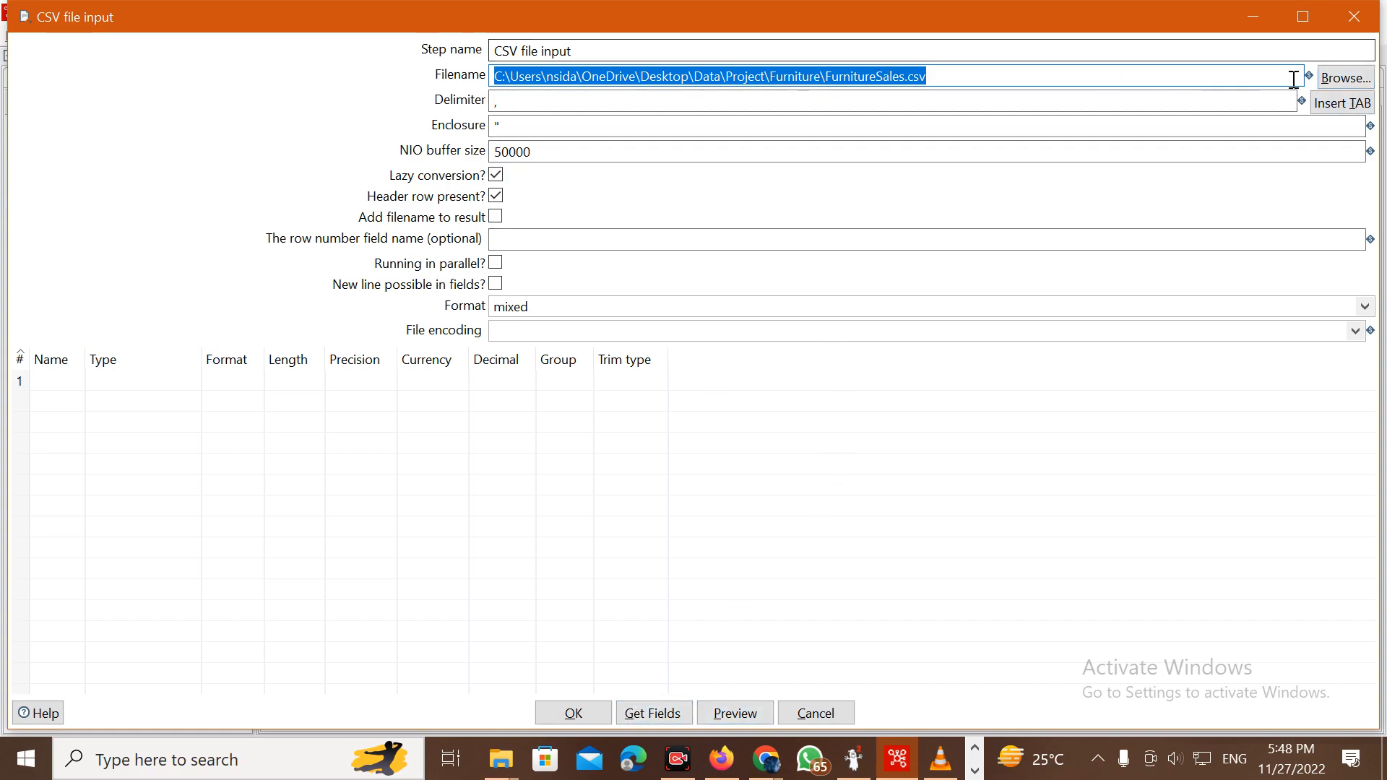
click(1214, 76)
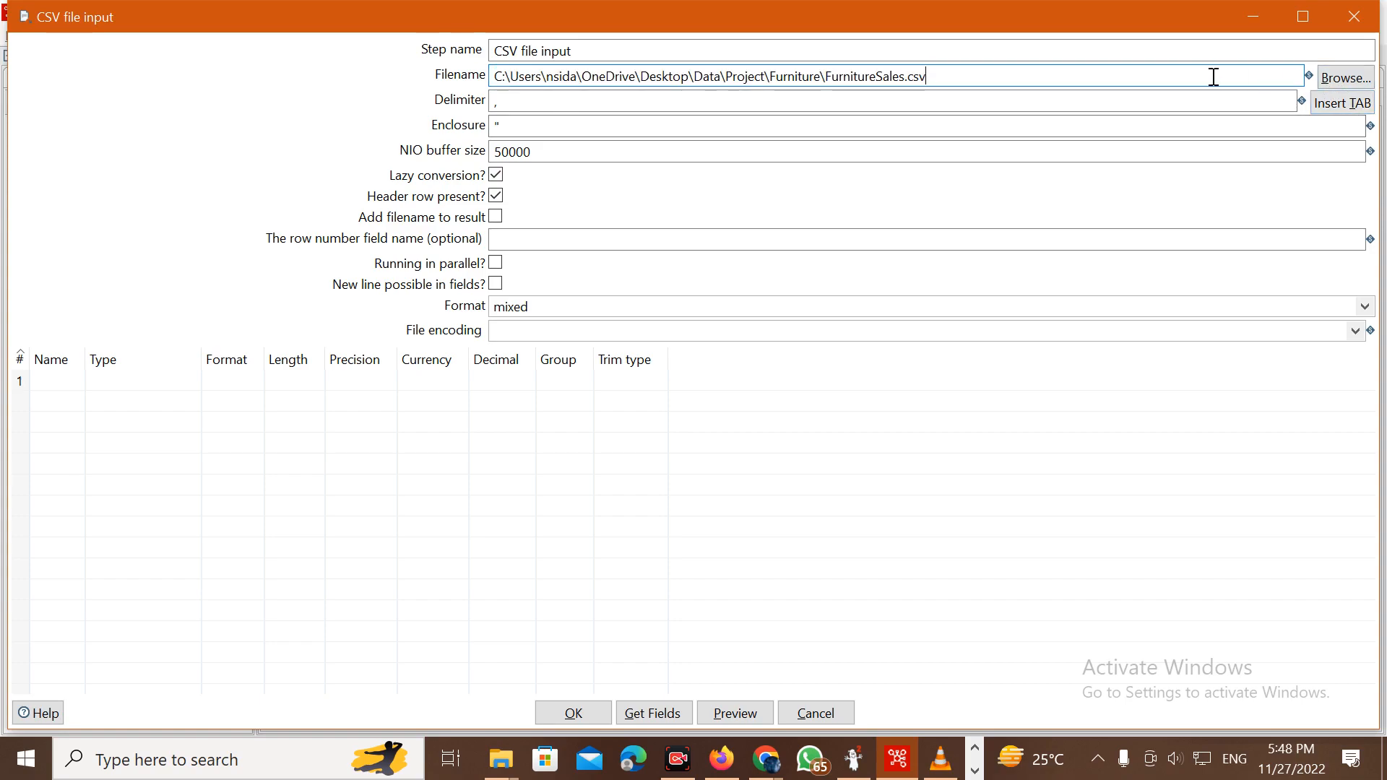
key(Return)
Reopen the CSV file input step for editing and select the first row of its fields table.
right_click(414, 344)
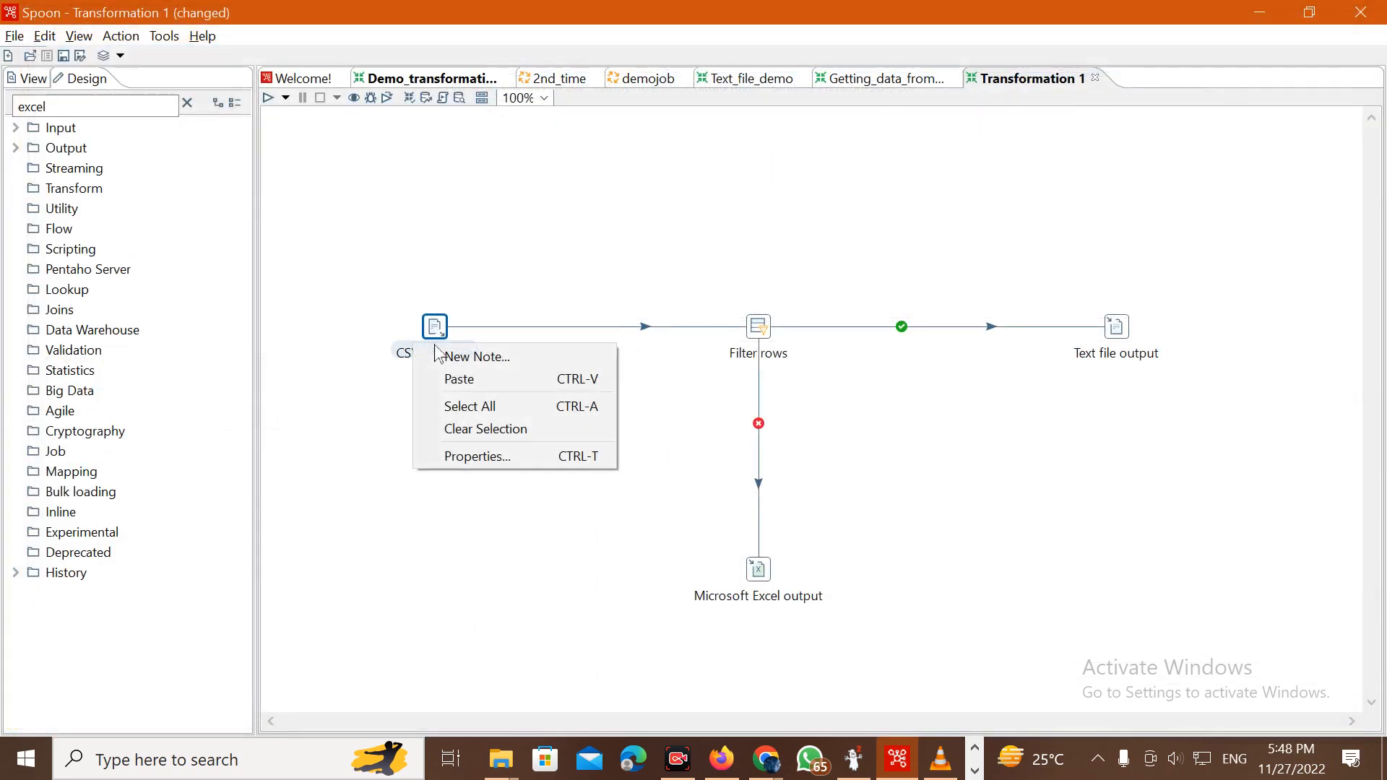
click(520, 488)
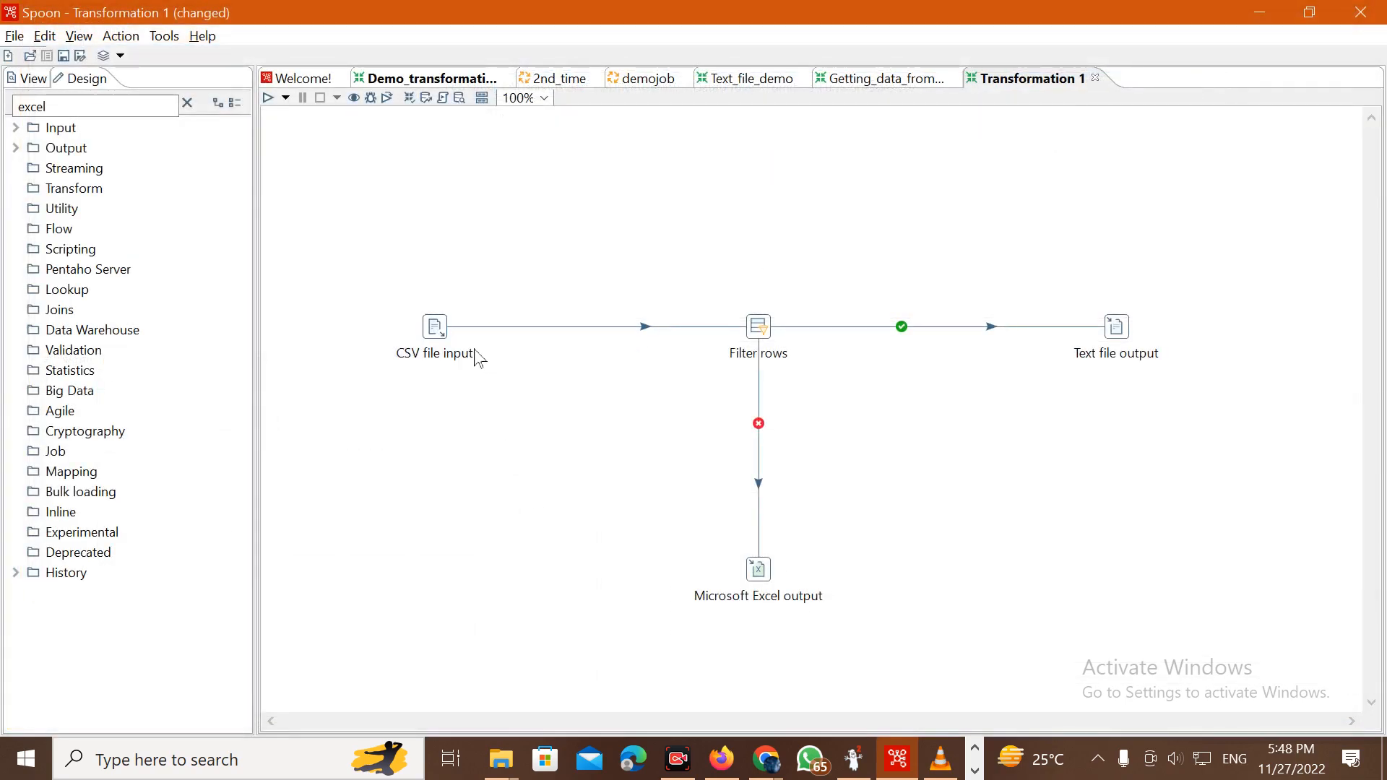
right_click(449, 350)
right_click(436, 327)
click(512, 286)
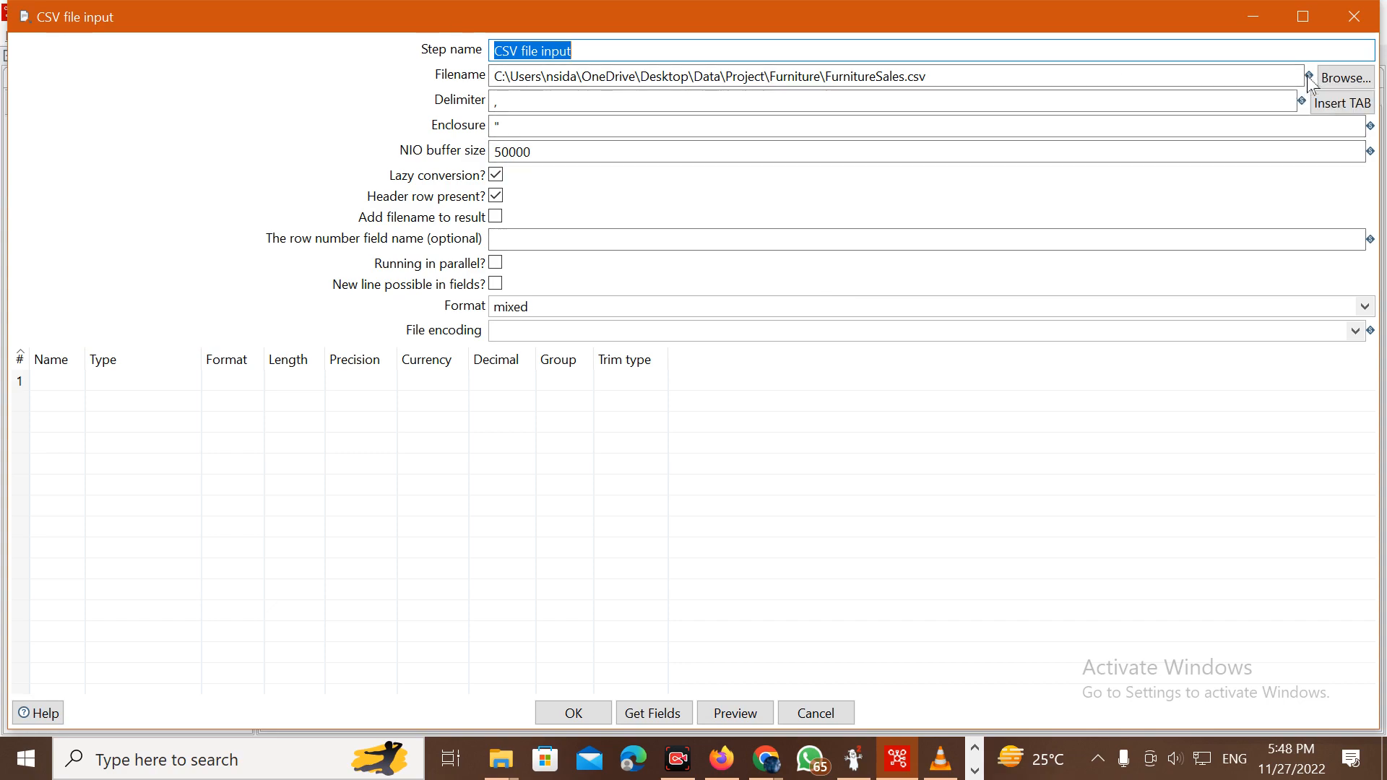
click(153, 397)
click(59, 382)
click(65, 381)
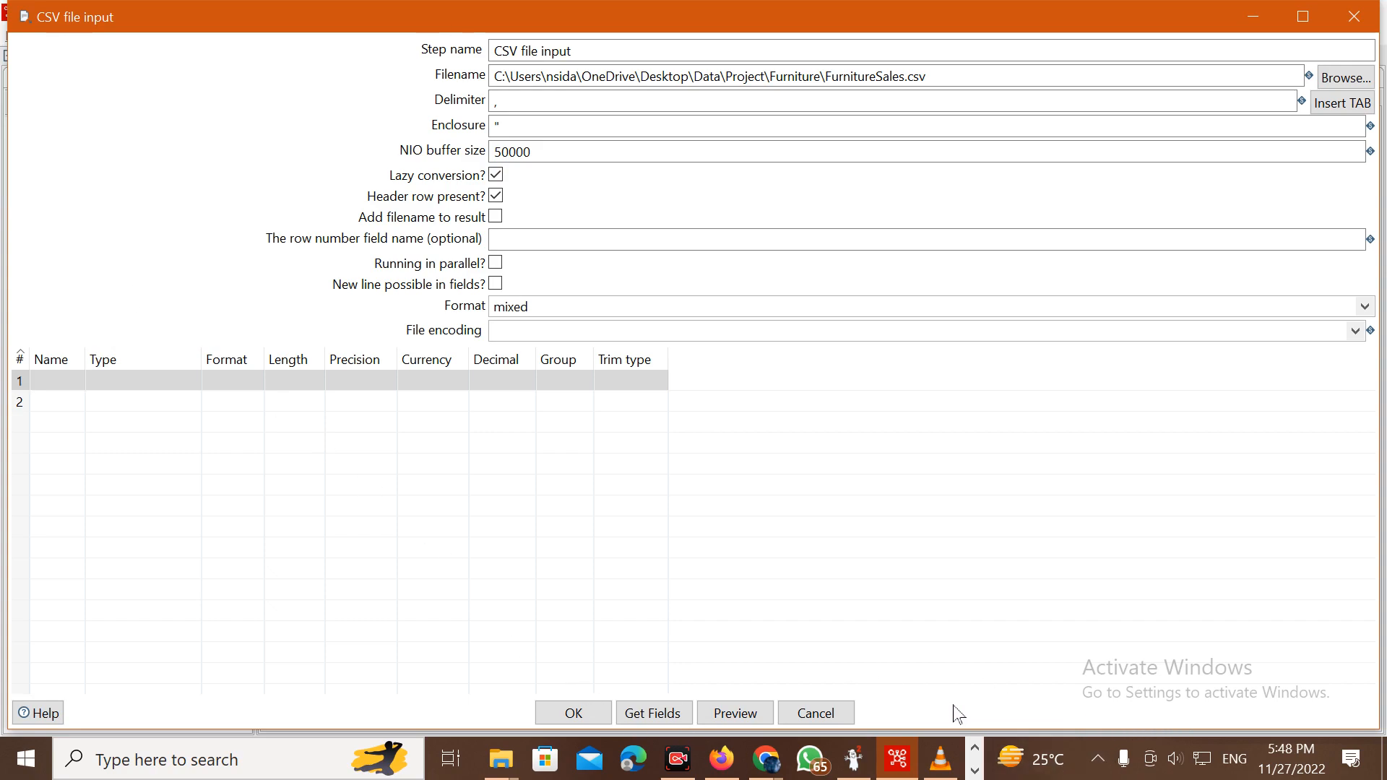
Get the fields from the CSV file with a sample of 100 lines and close the scan results without saving them.
click(654, 714)
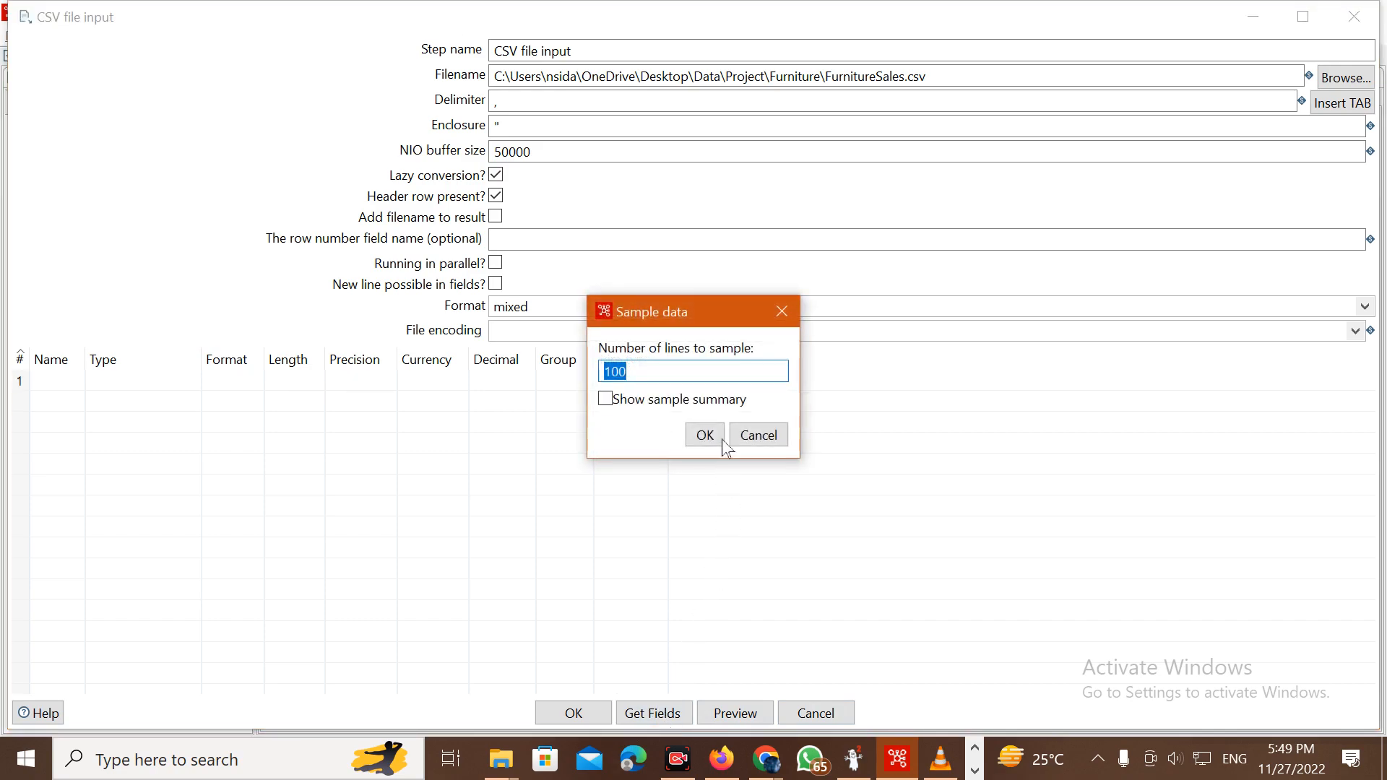
text(.)
key(Return)
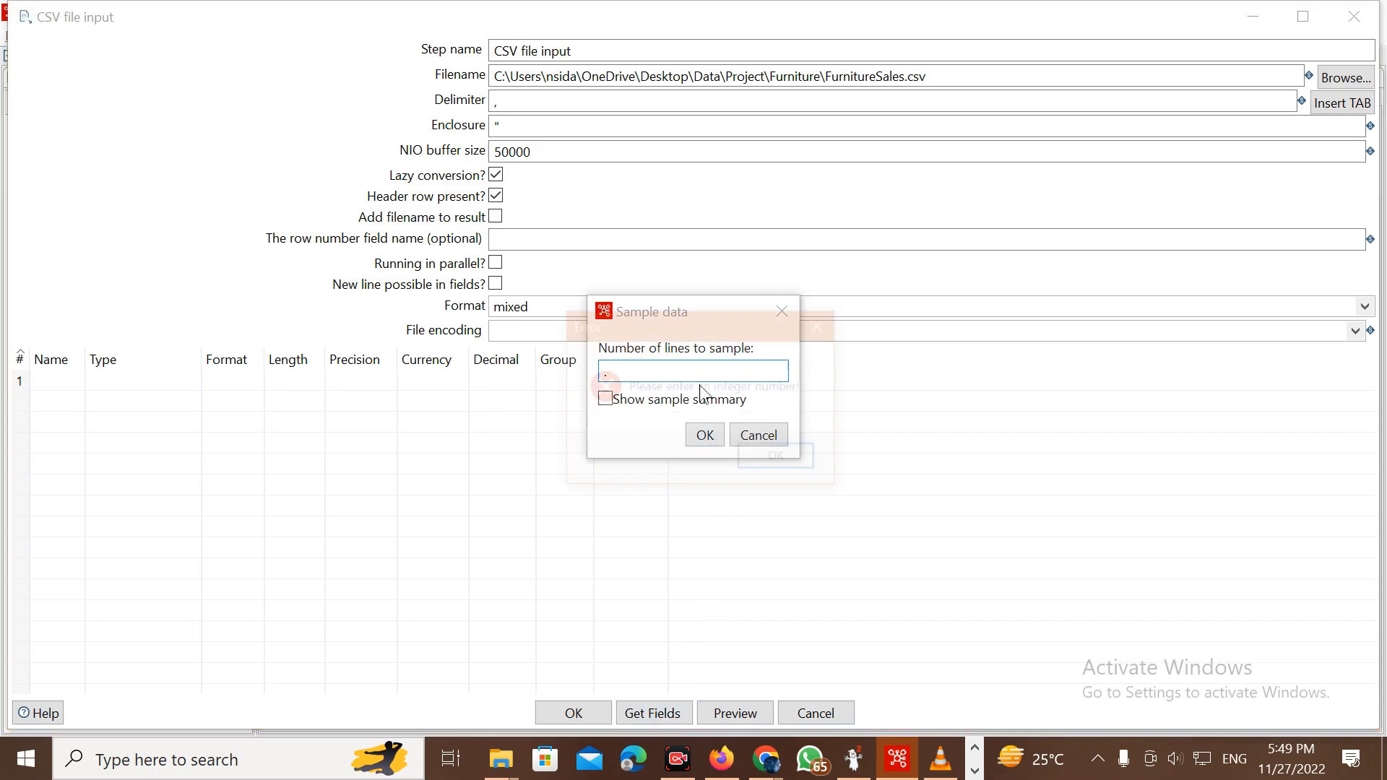
click(747, 452)
click(683, 370)
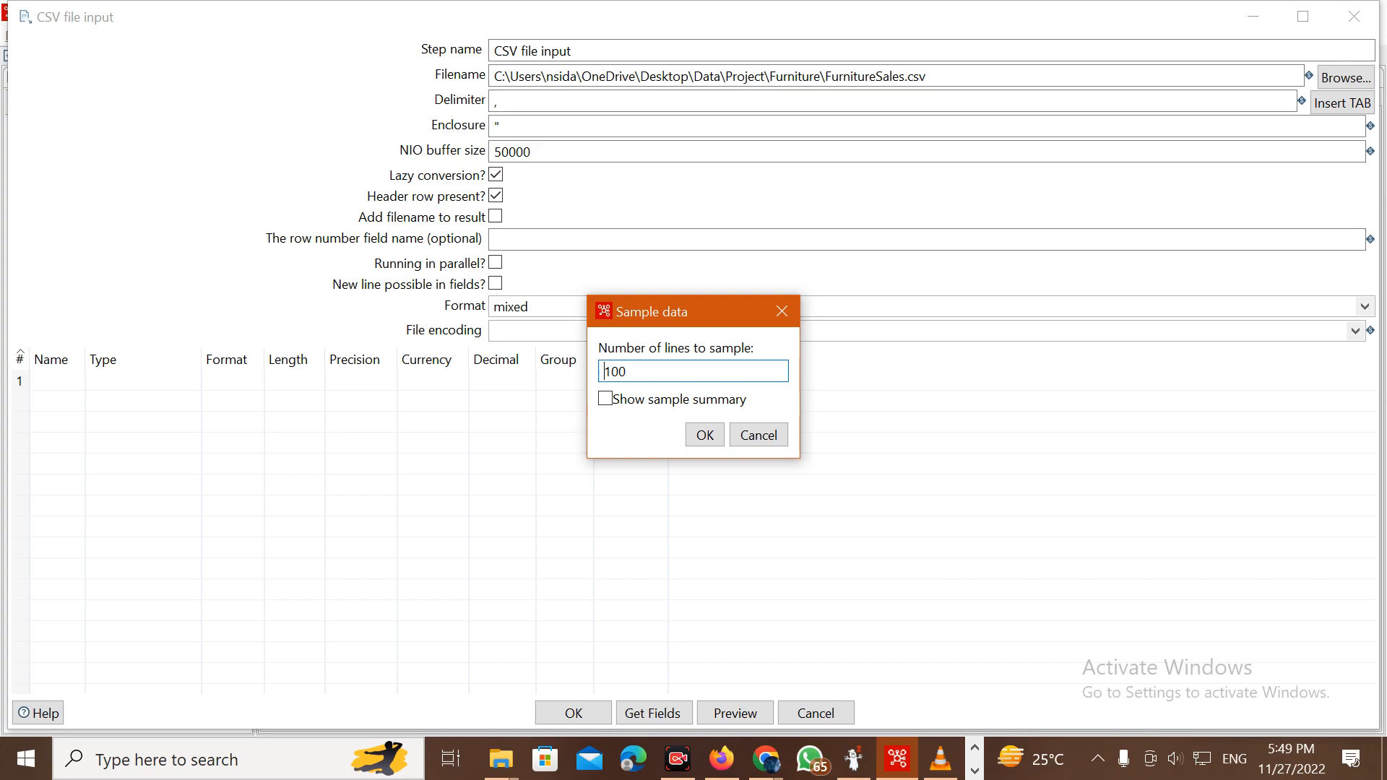
click(699, 402)
click(710, 438)
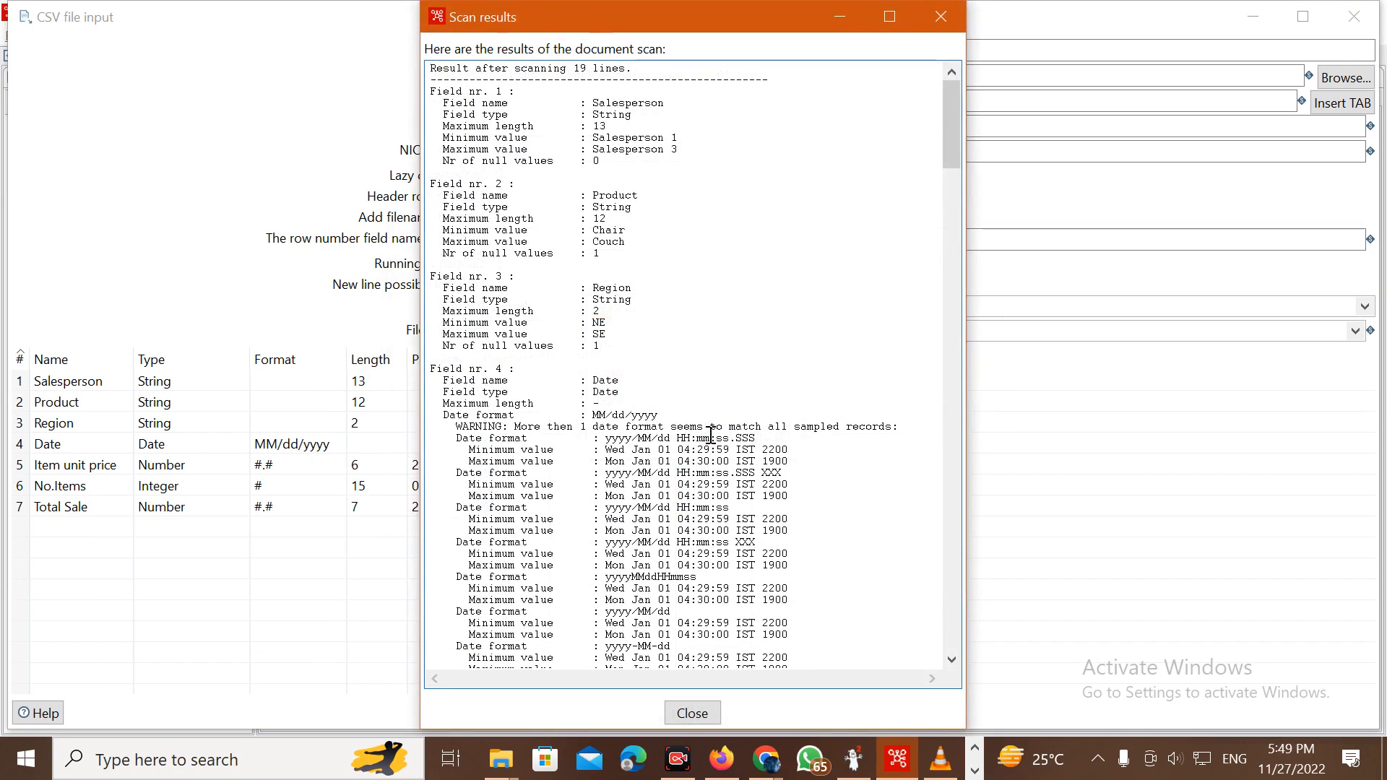
click(935, 29)
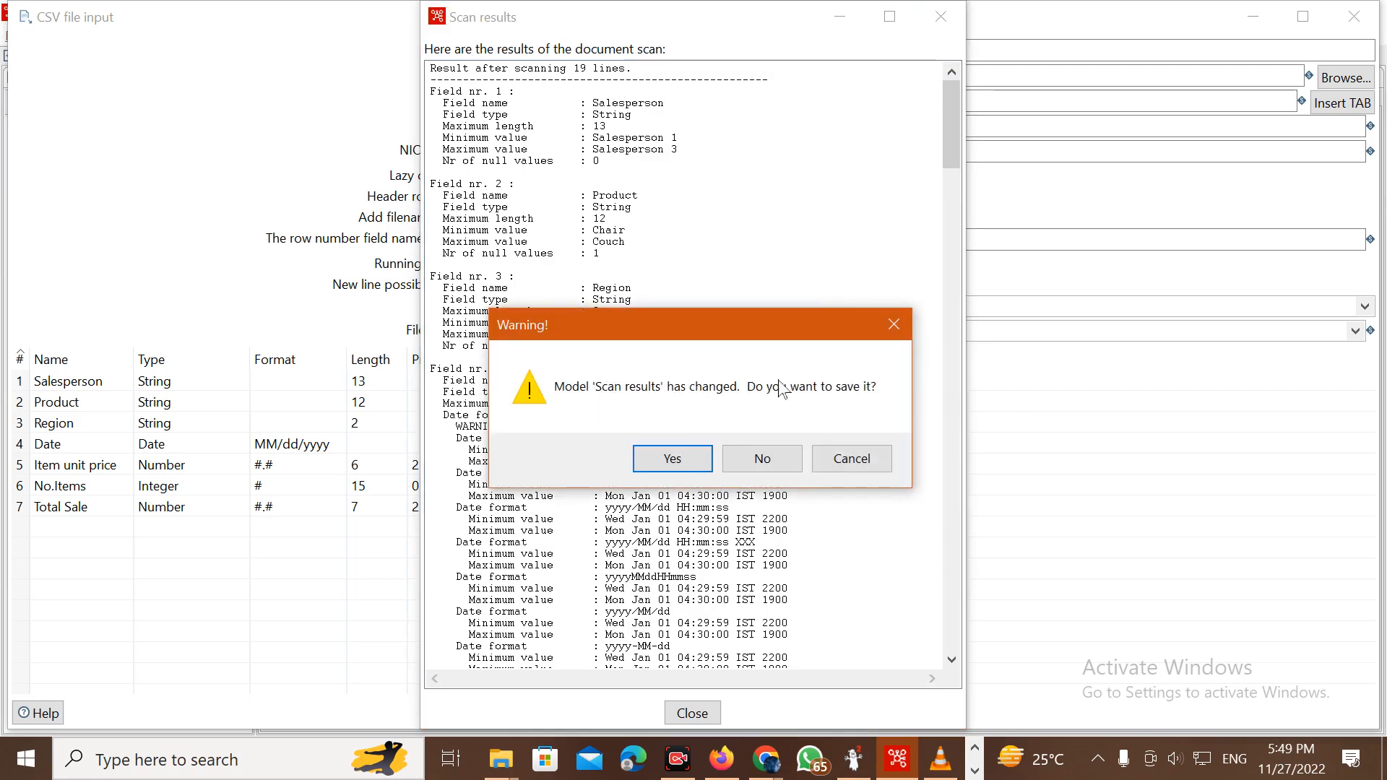
click(759, 463)
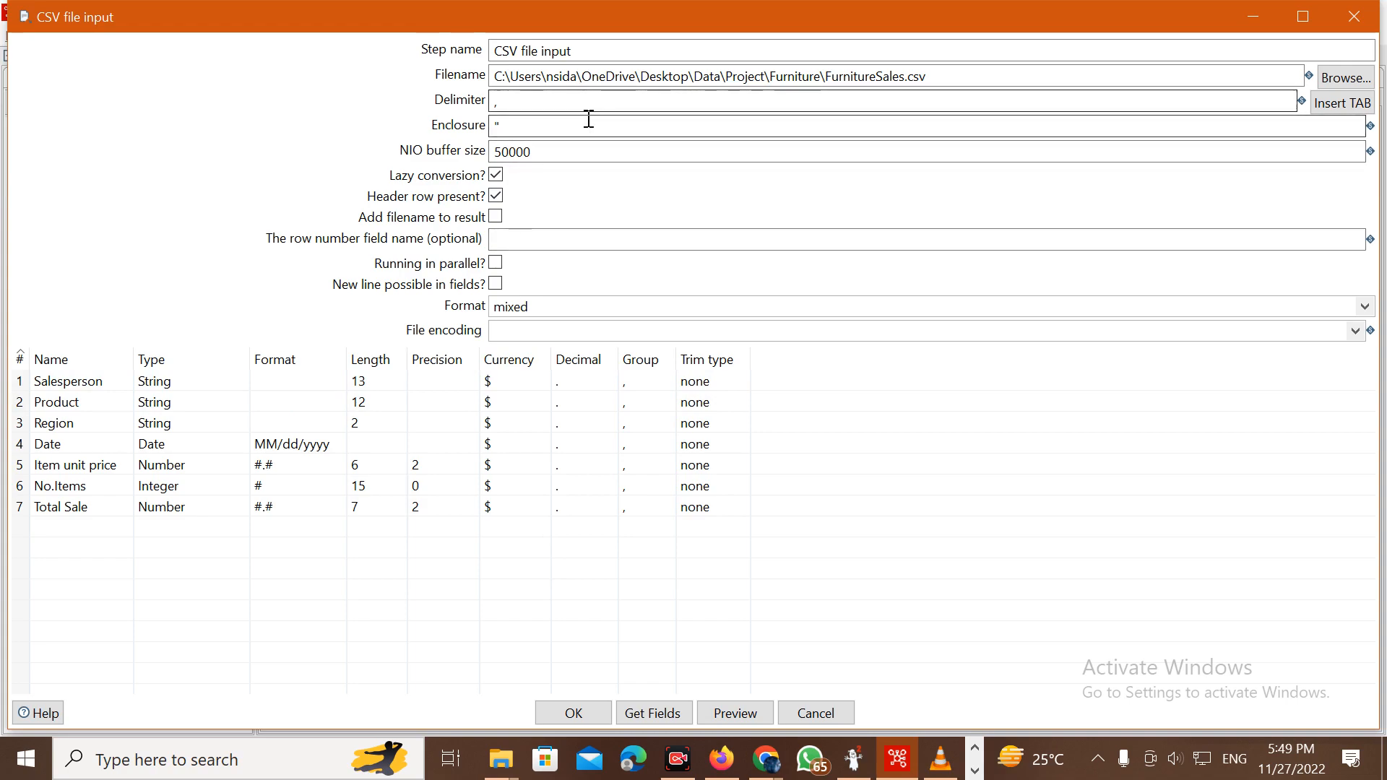
Turn off the header row option and get the fields again, clearing and adding all fields from a 100-line sample.
double_click(617, 99)
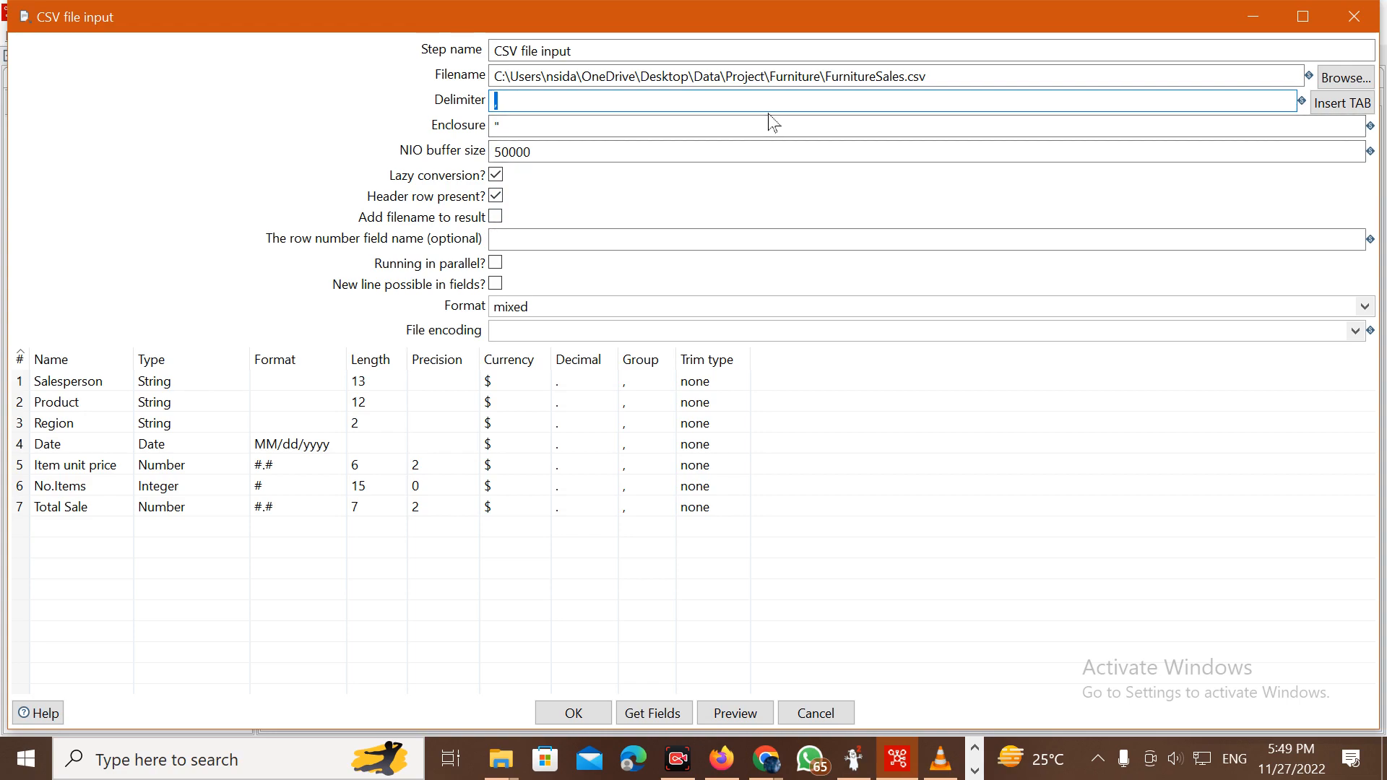
drag(1049, 74, 909, 67)
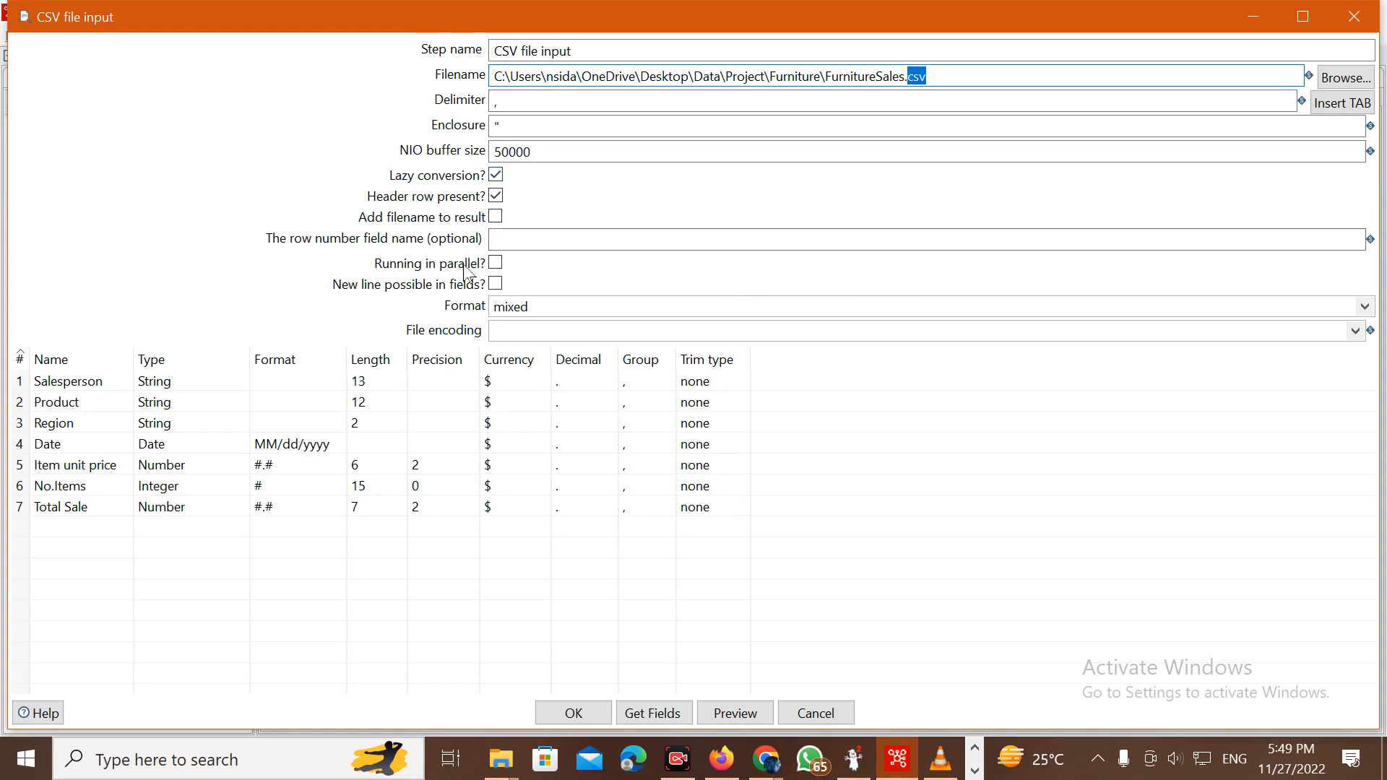
click(495, 197)
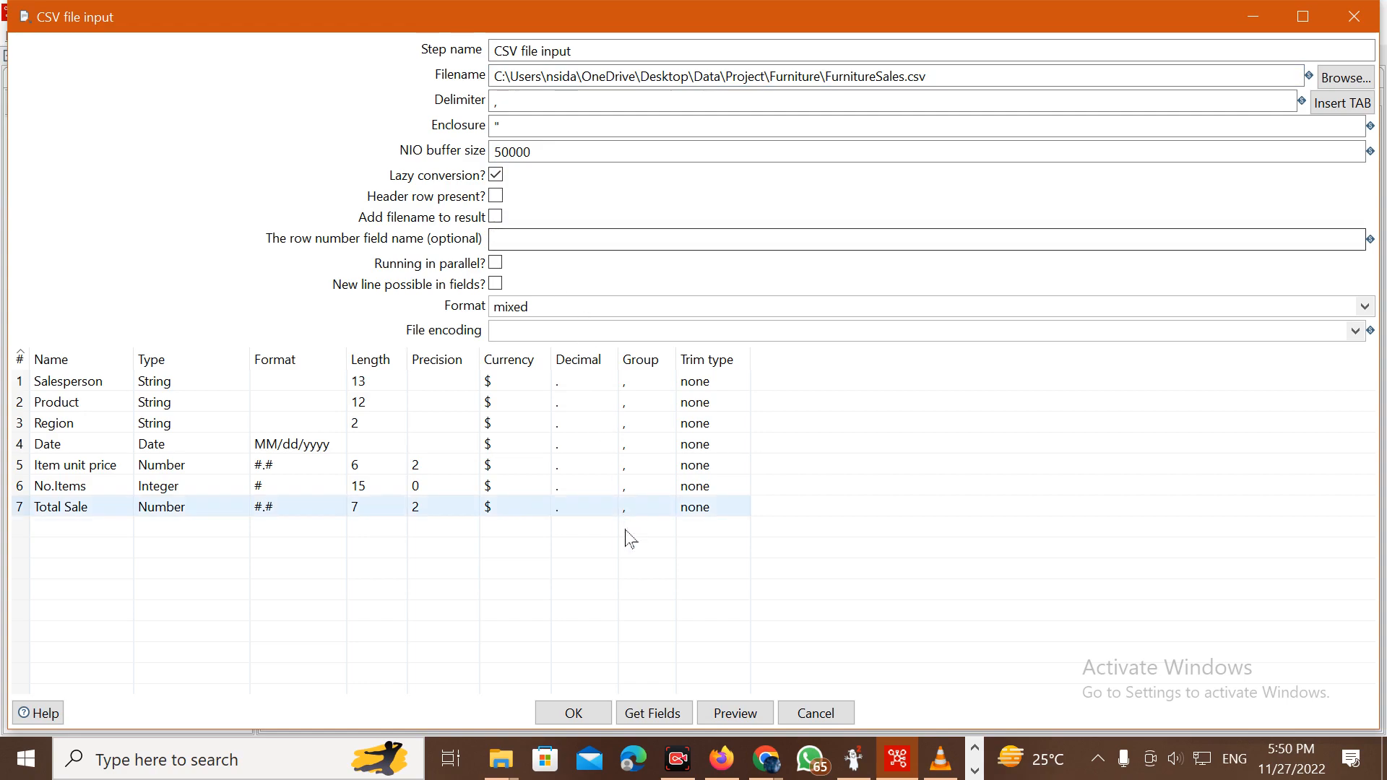
click(681, 713)
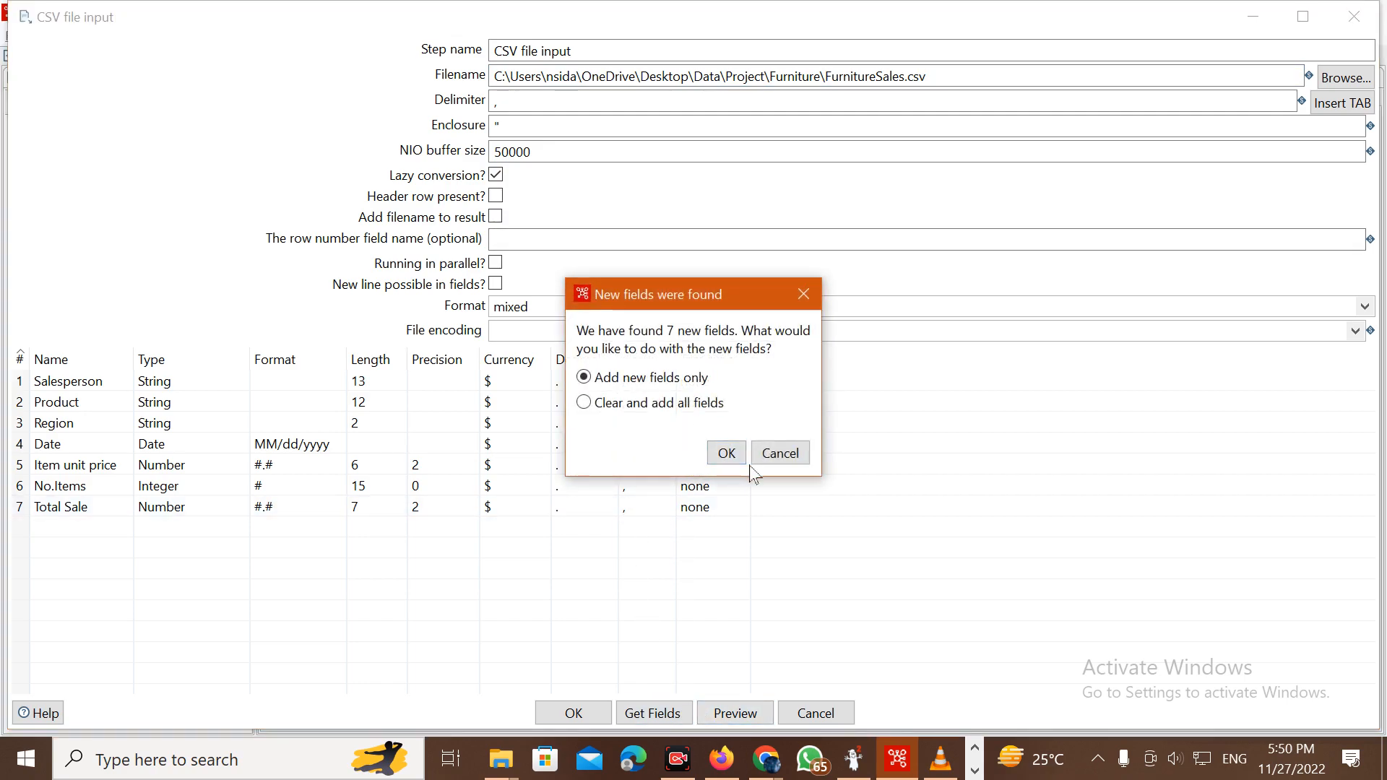
click(679, 404)
click(725, 453)
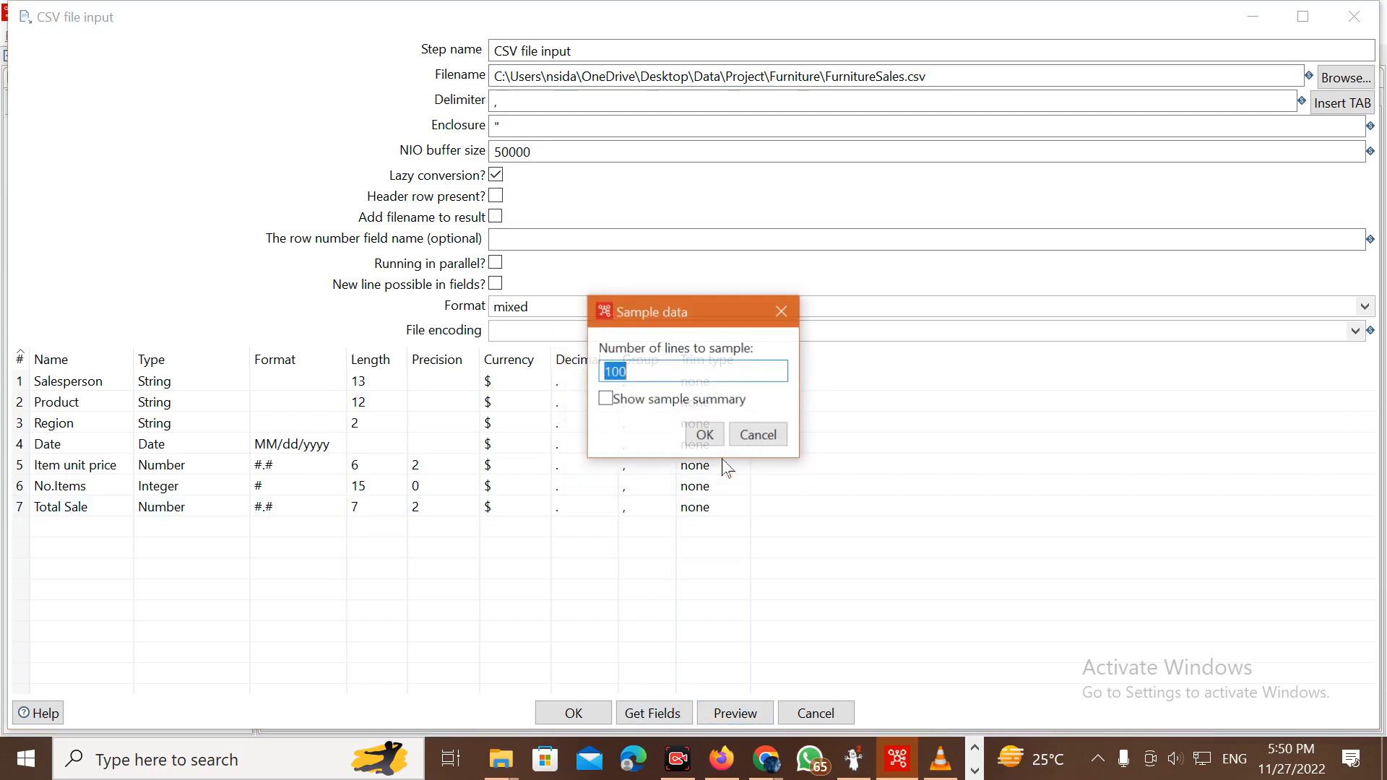
click(713, 444)
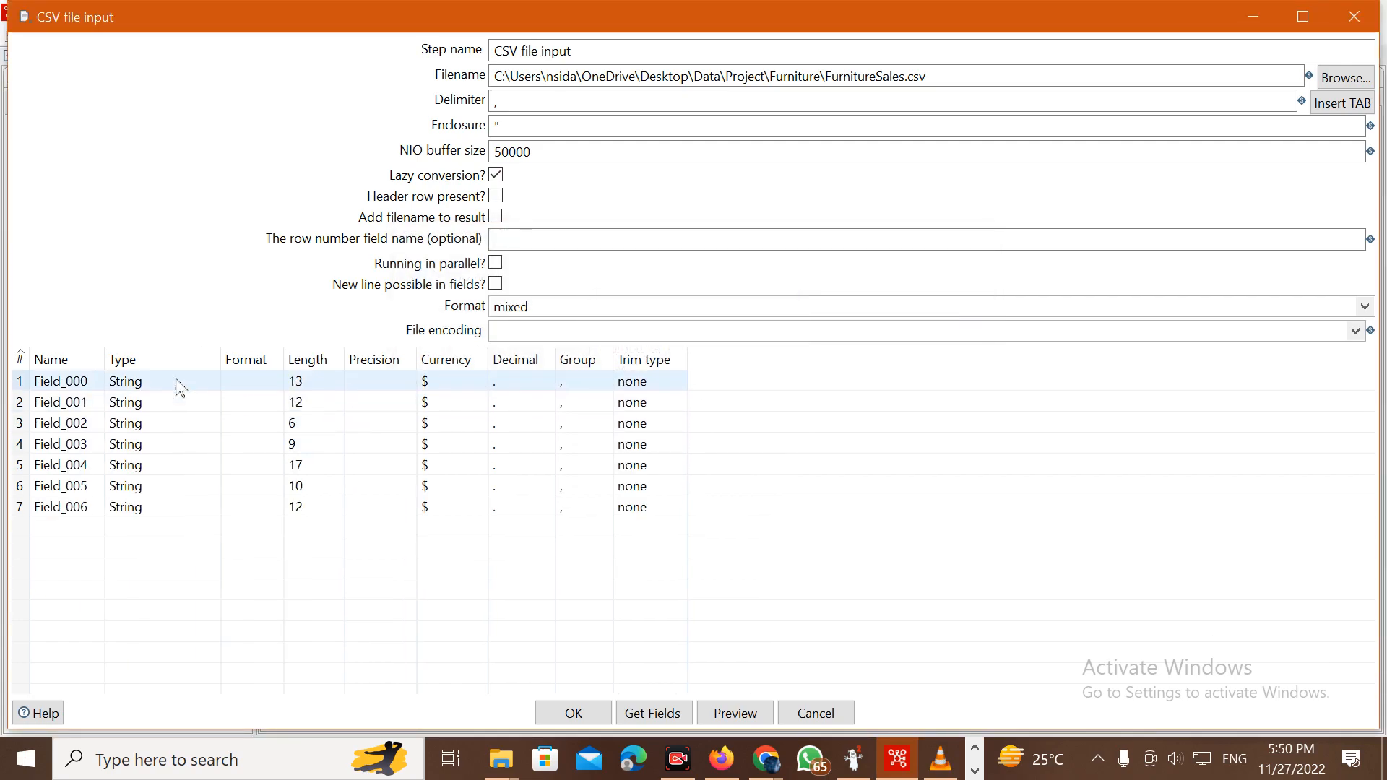
Turn on the header row option and get the fields again, clearing and adding all fields from a 100-line sample.
click(495, 201)
click(60, 380)
click(61, 381)
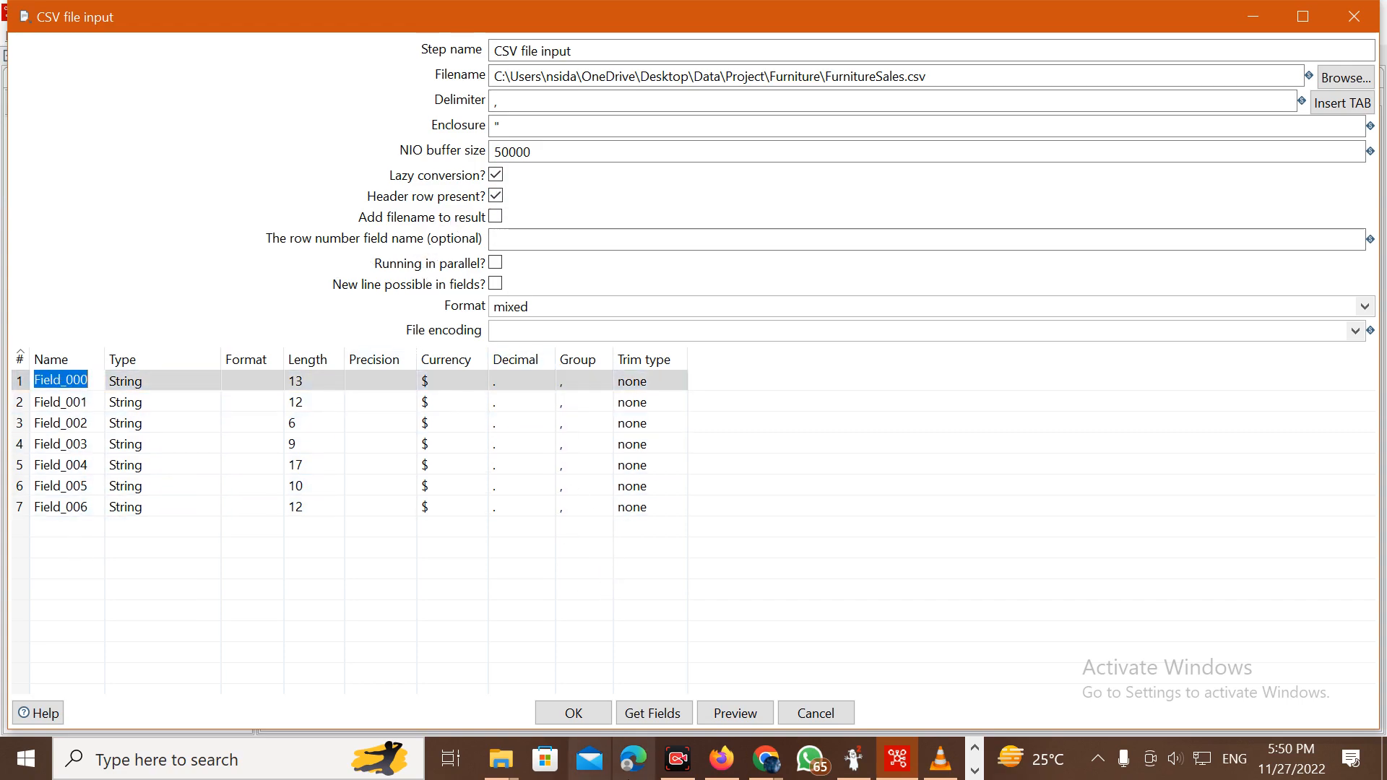
click(650, 714)
click(663, 404)
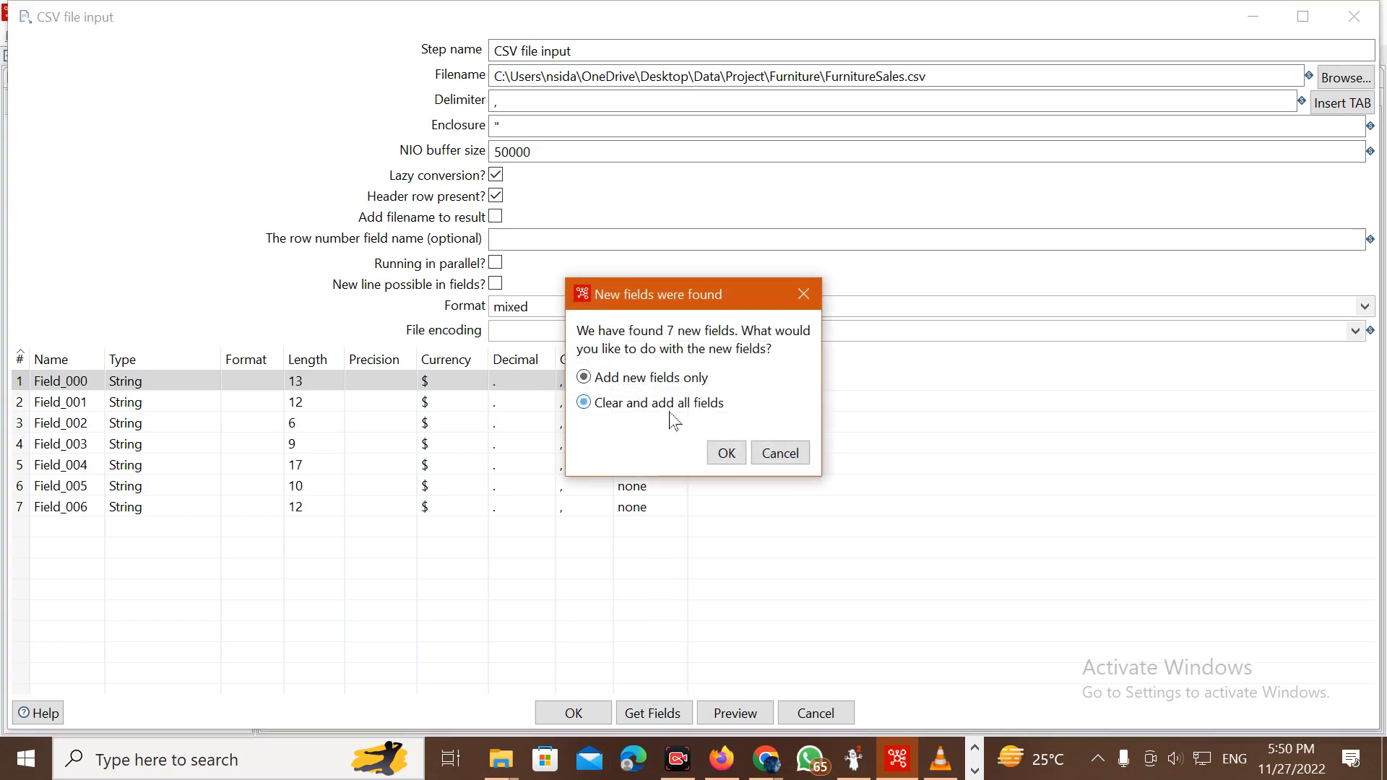
click(720, 456)
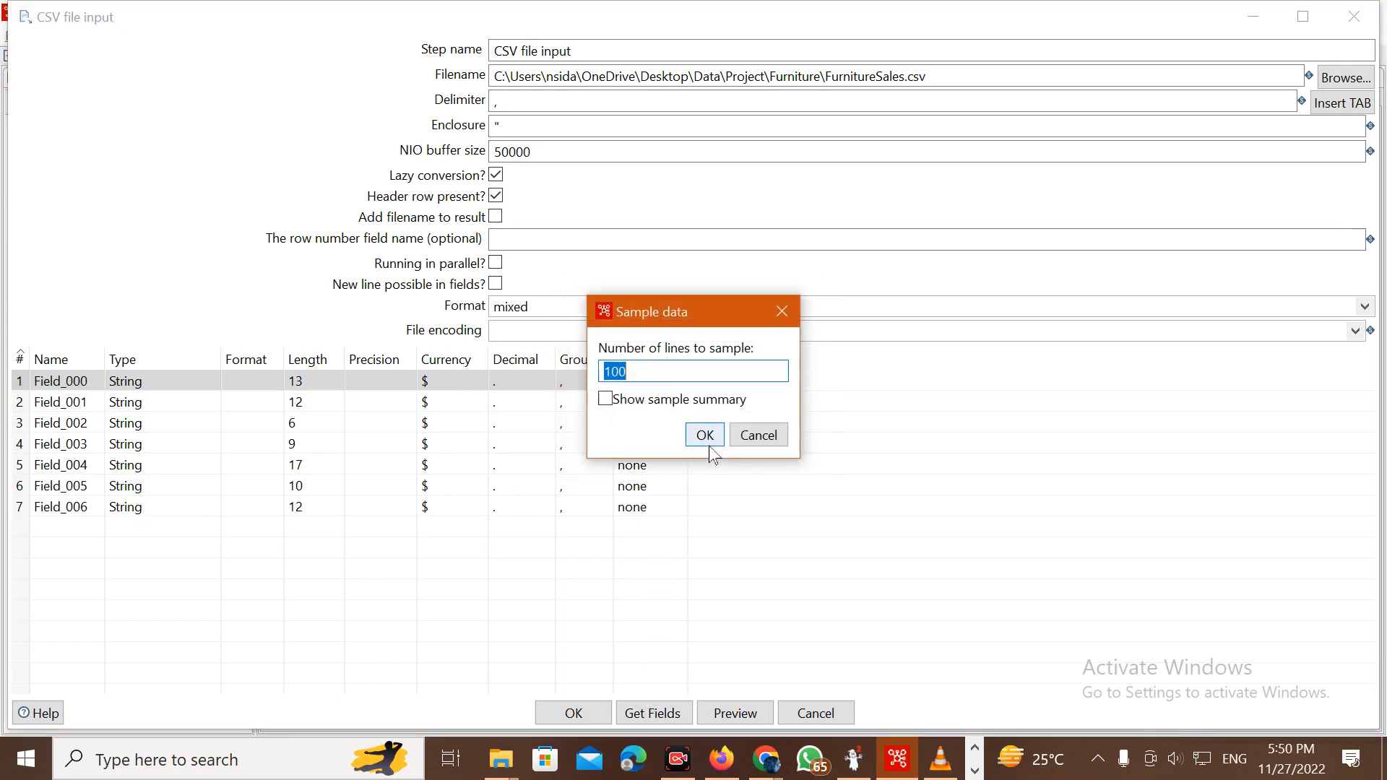
click(709, 446)
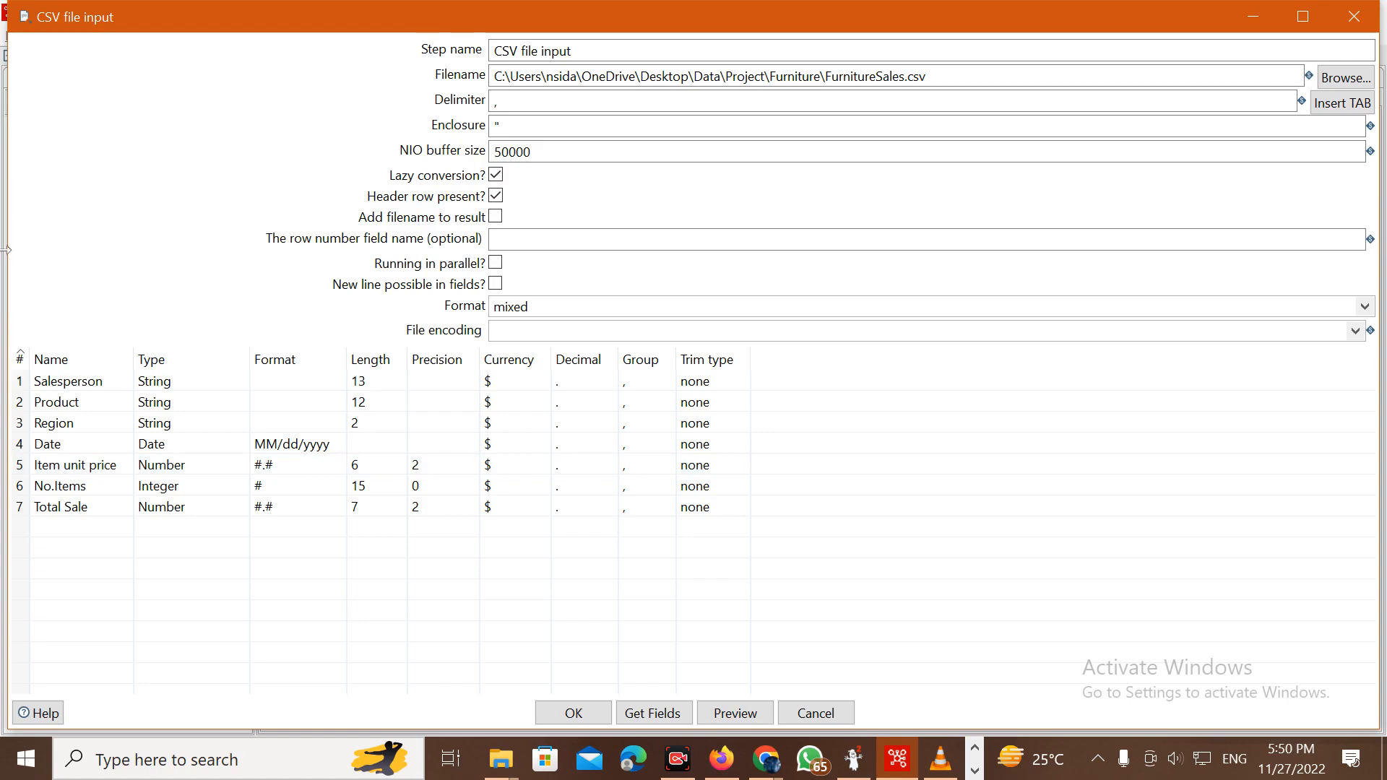
Switch the CSV file format to DOS and return it to mixed.
click(618, 308)
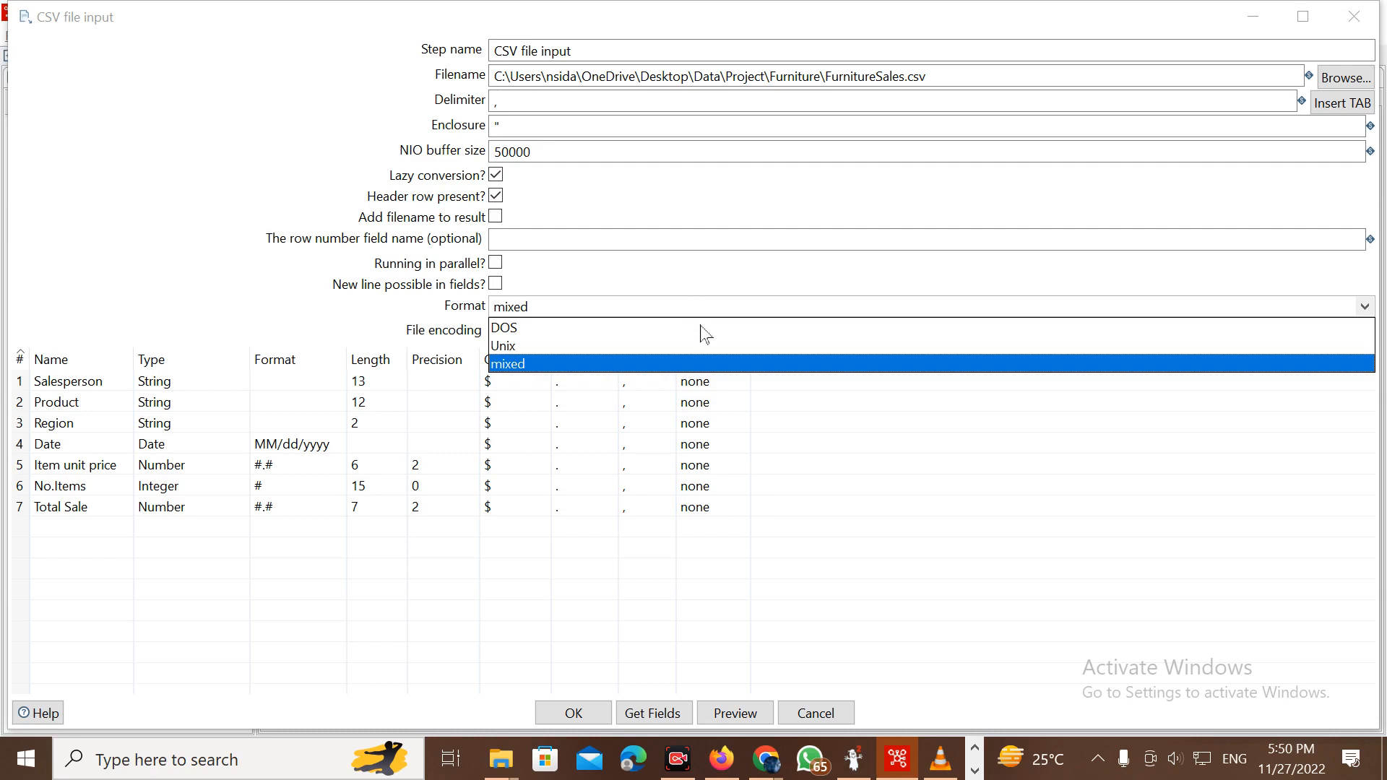
click(700, 327)
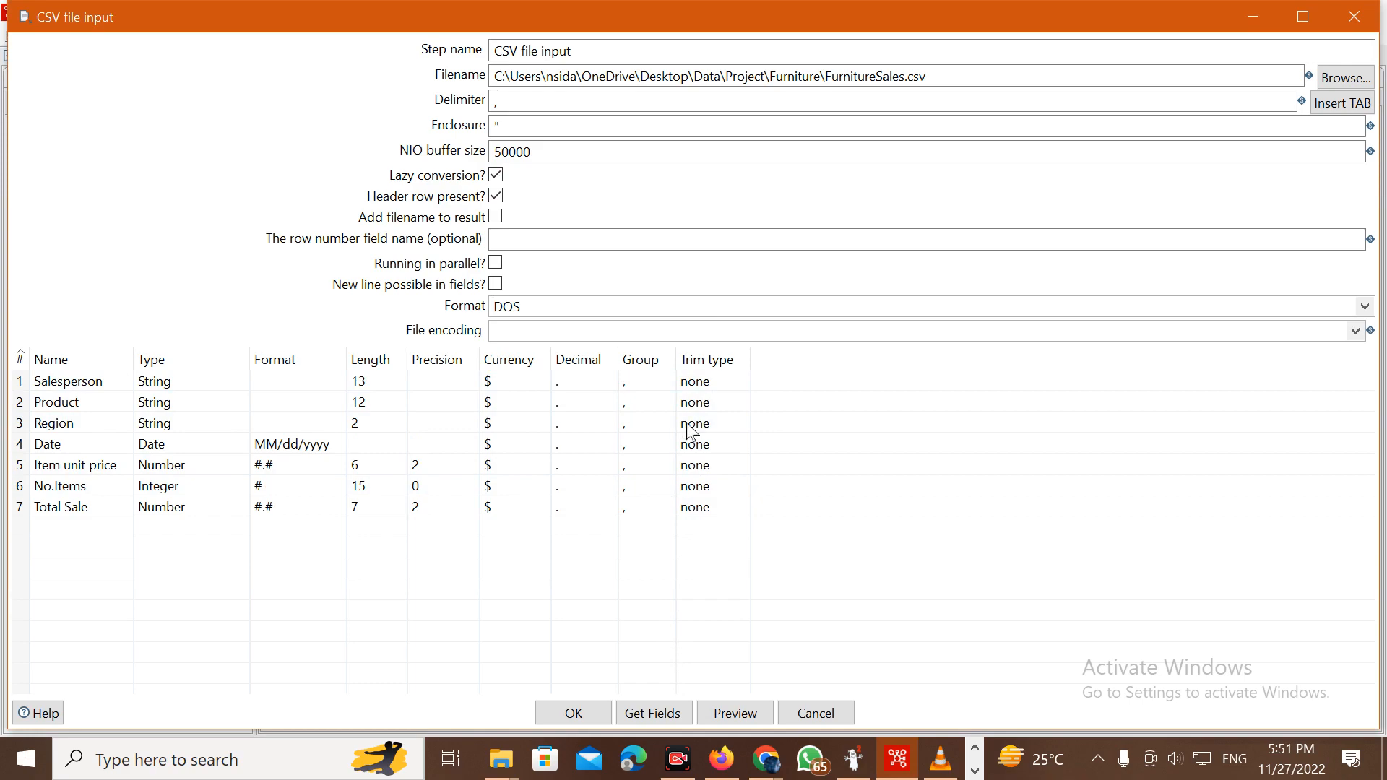
click(717, 307)
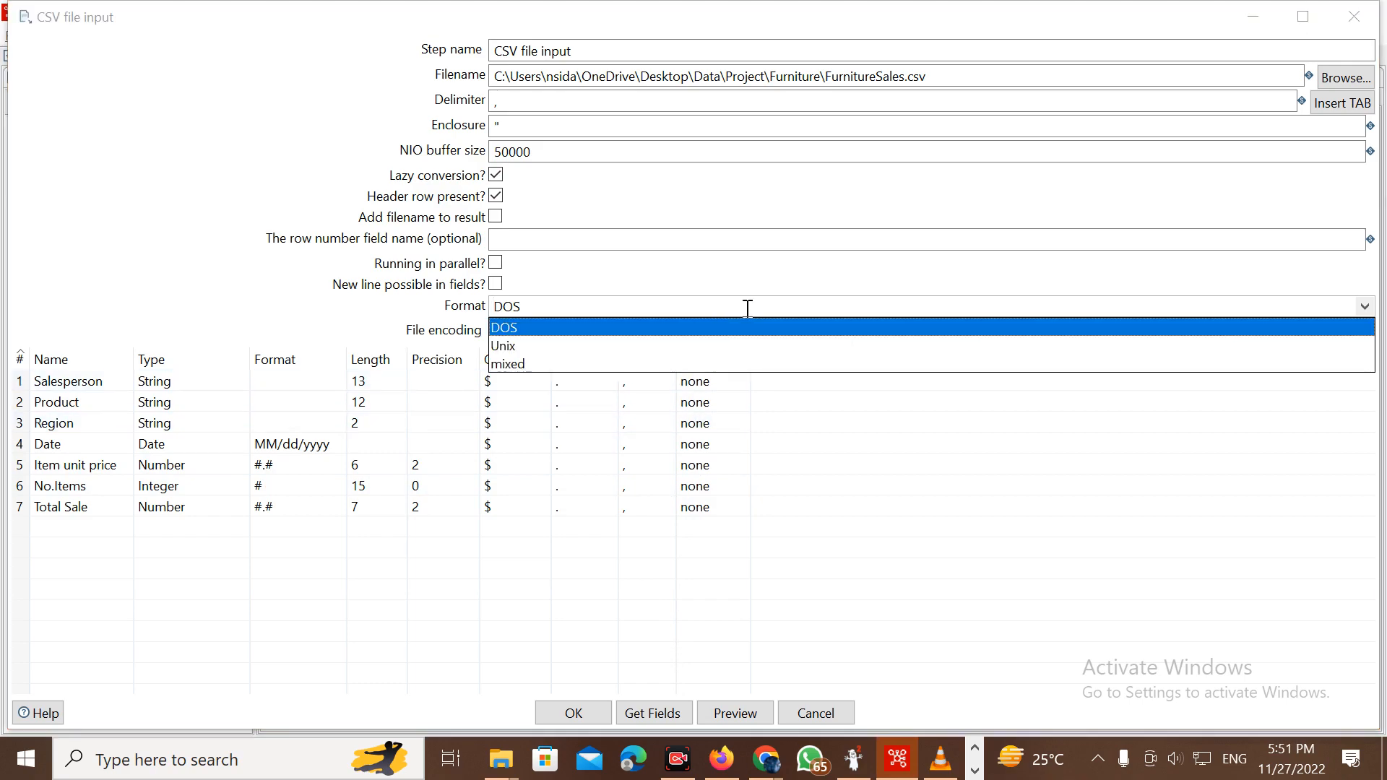
click(732, 367)
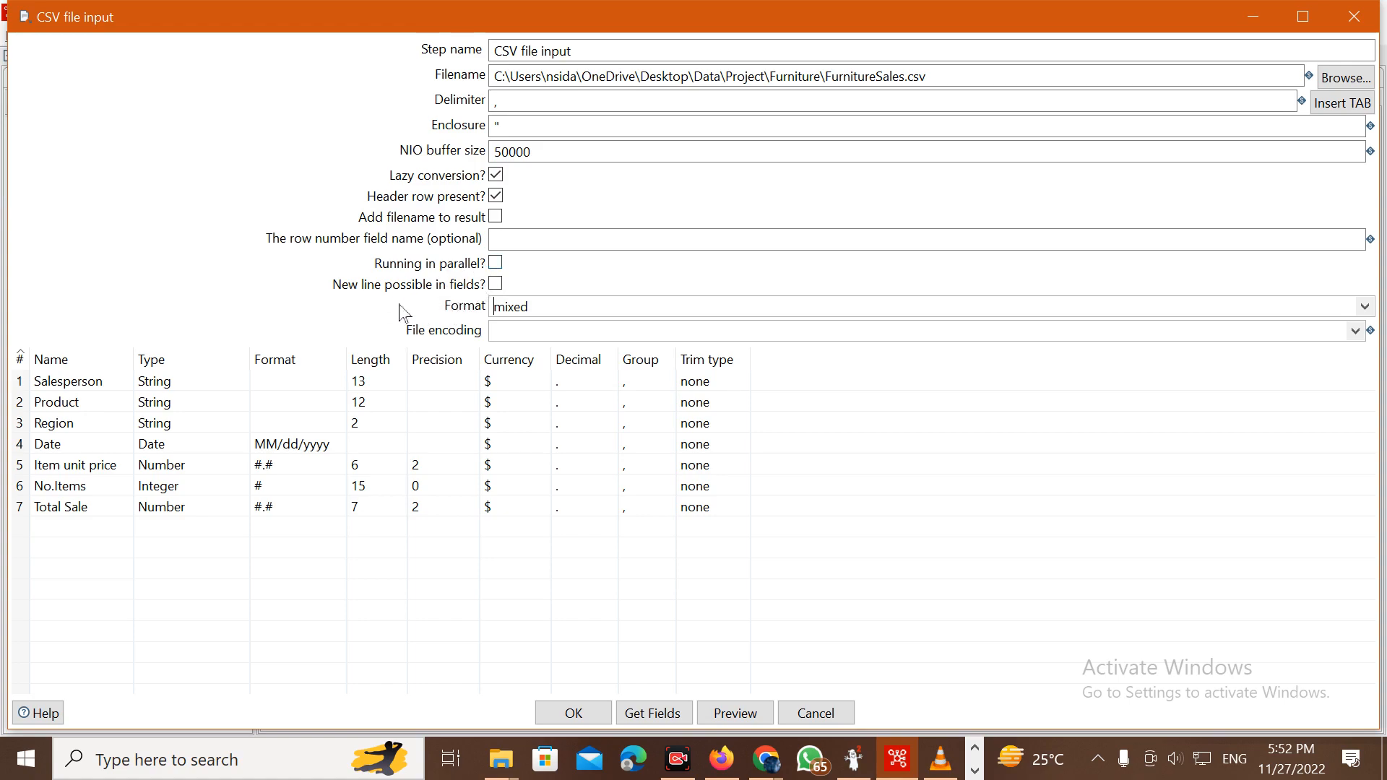
Allow new lines in fields, check the format and file encoding choices, and confirm the CSV file input settings.
click(495, 284)
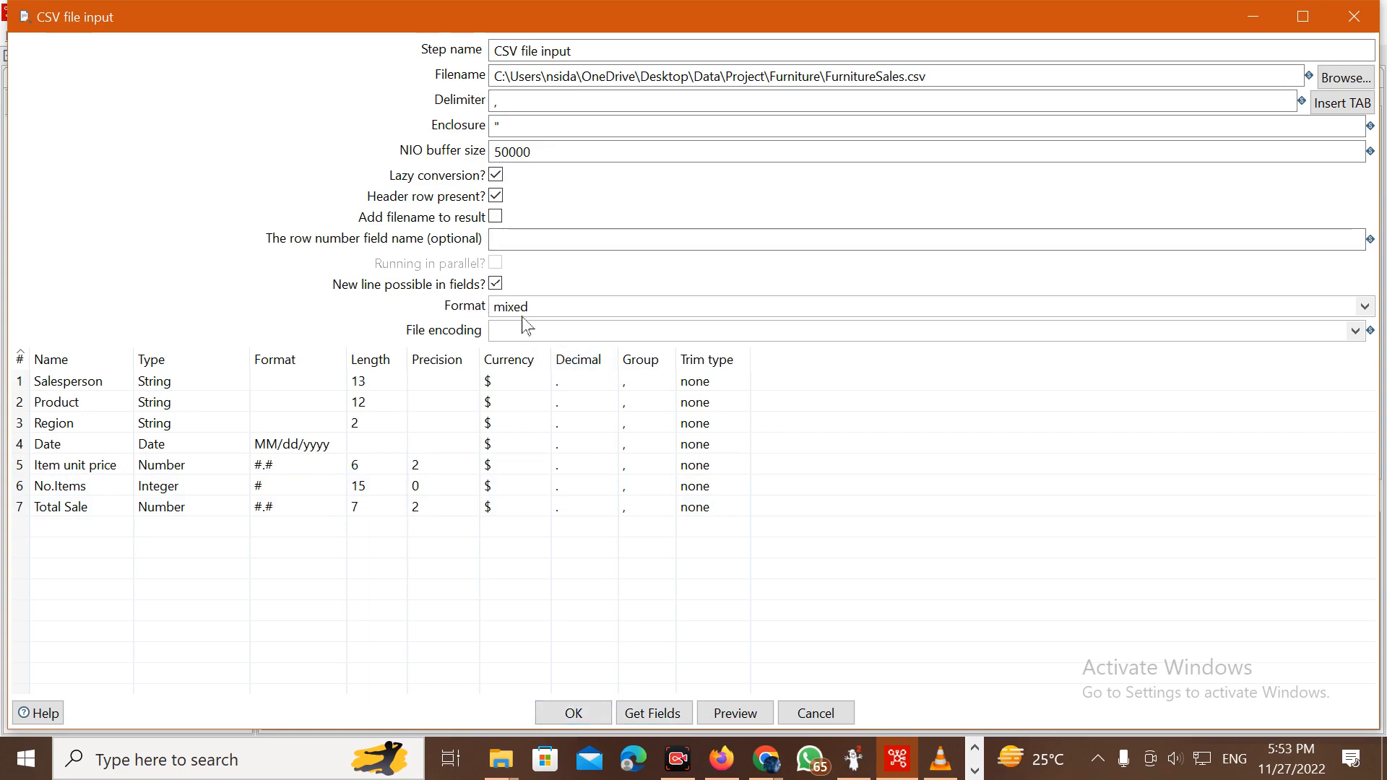
click(554, 307)
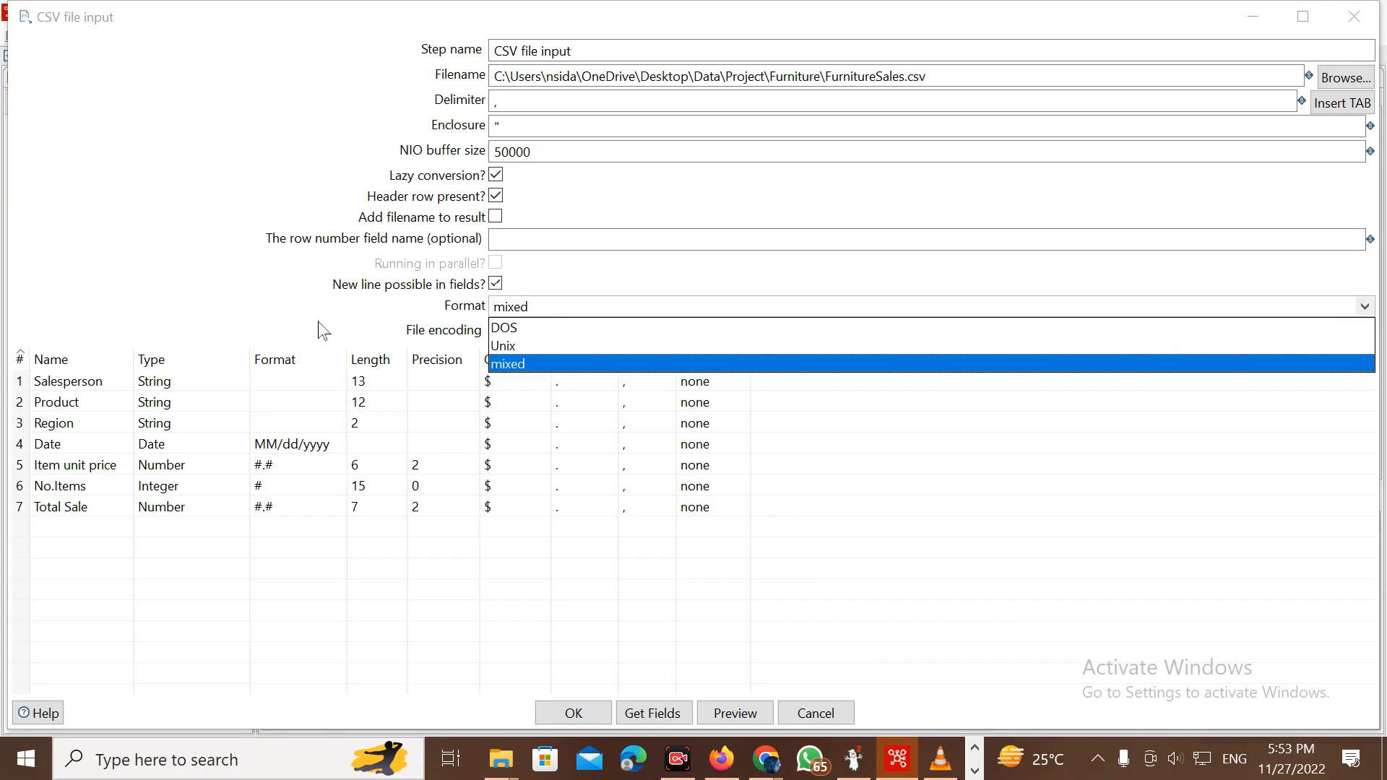
click(322, 331)
click(555, 337)
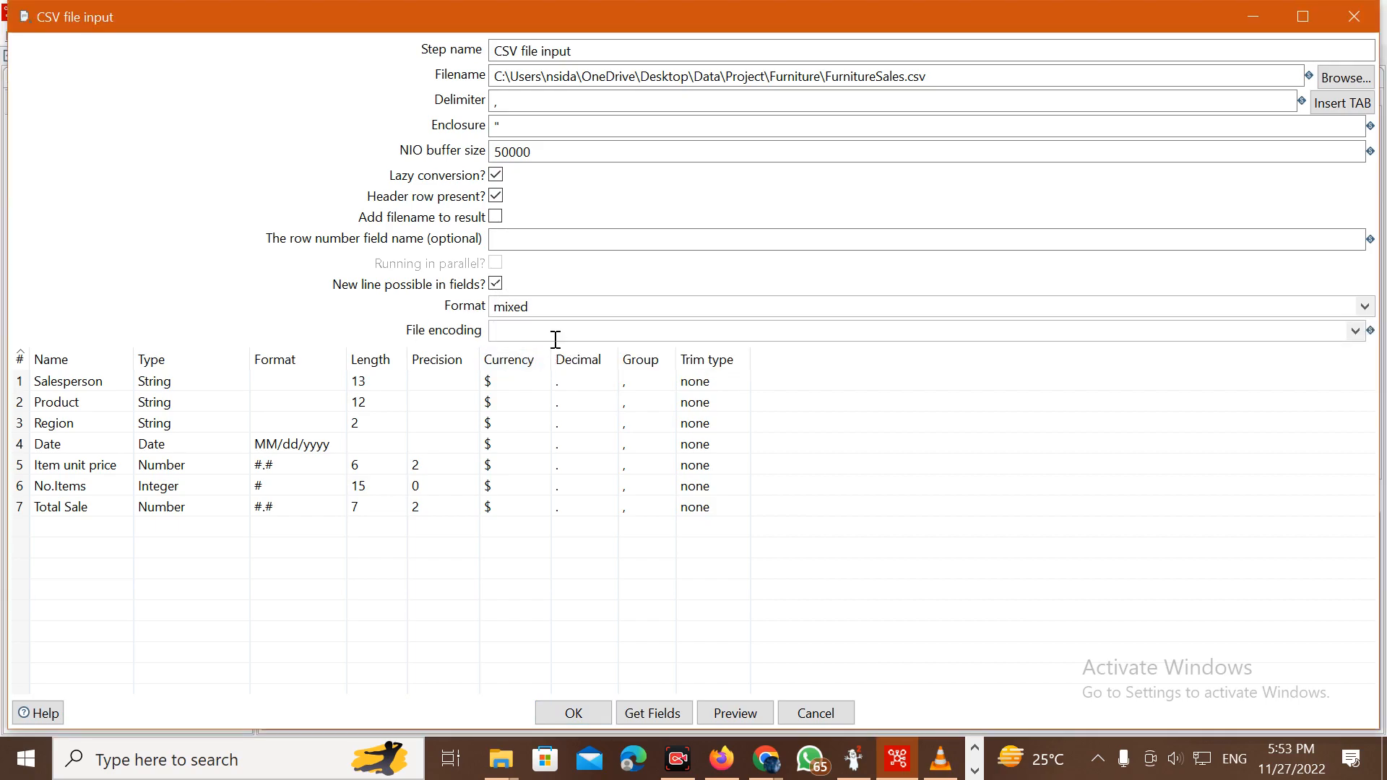
click(1356, 331)
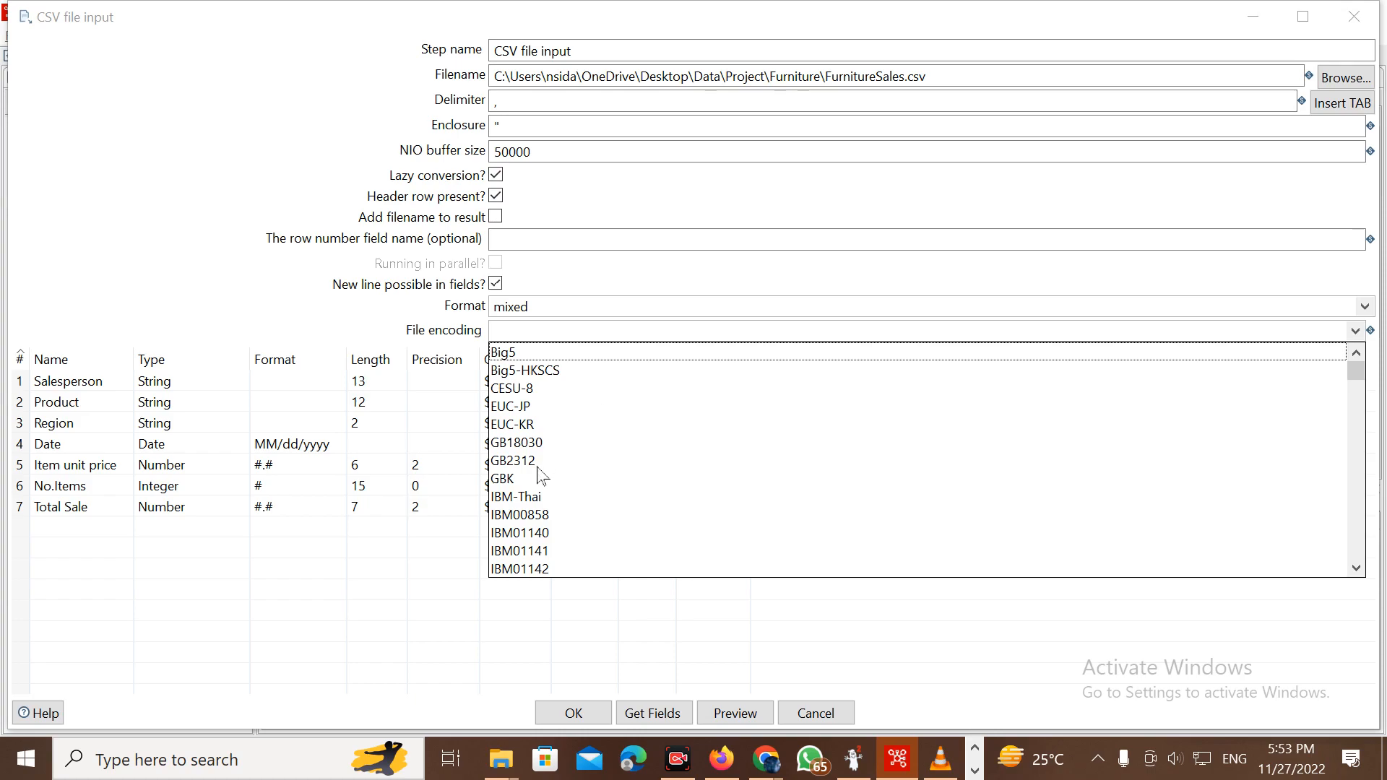
click(446, 336)
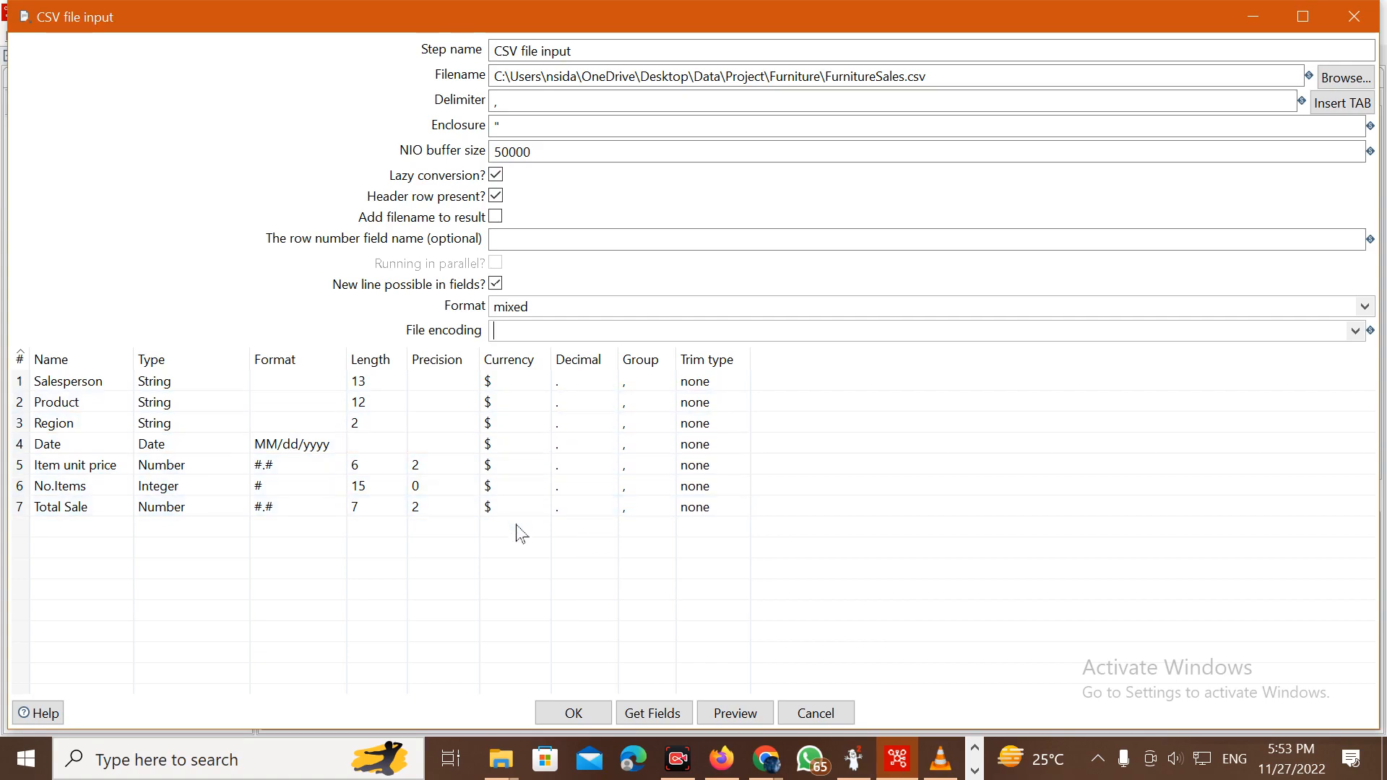
click(589, 714)
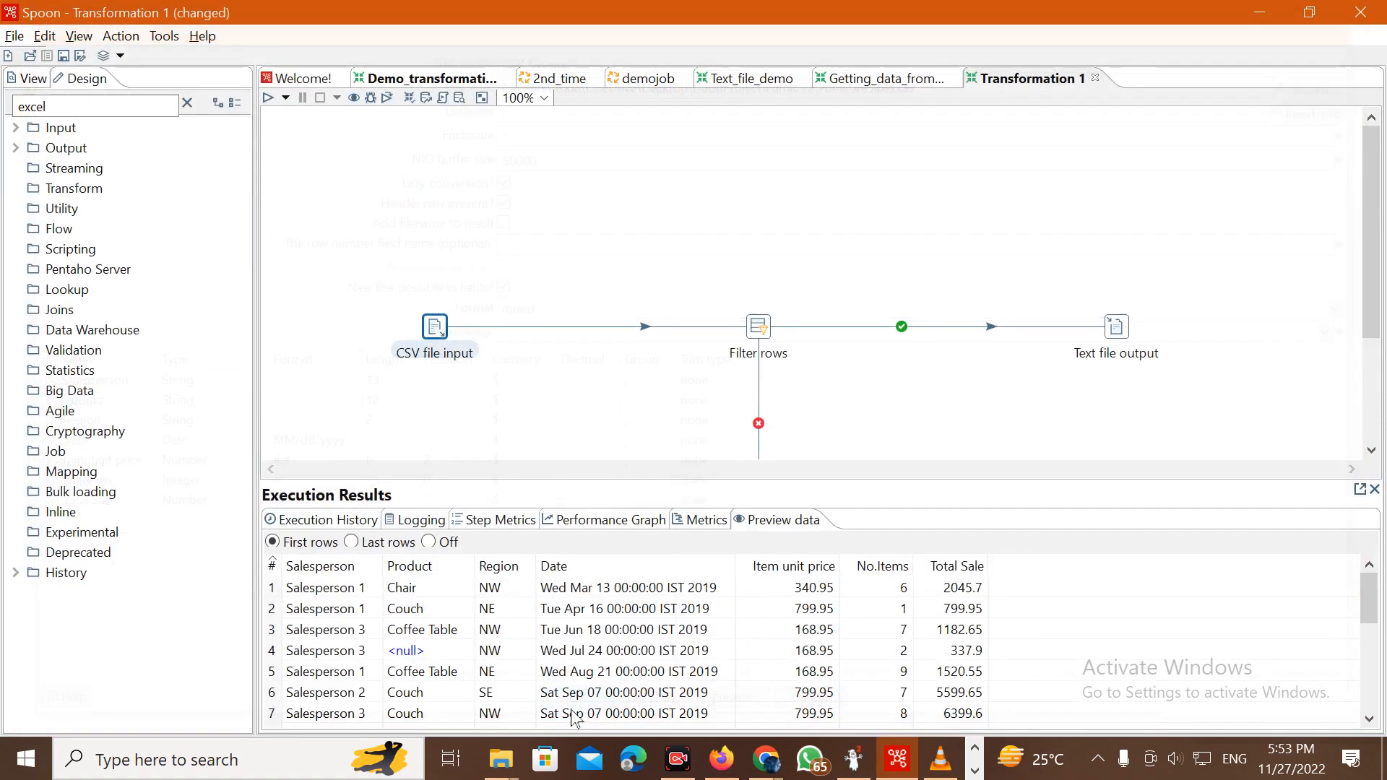
Open the Filter rows step for editing and go to its 'true' data target step setting.
right_click(763, 326)
click(787, 287)
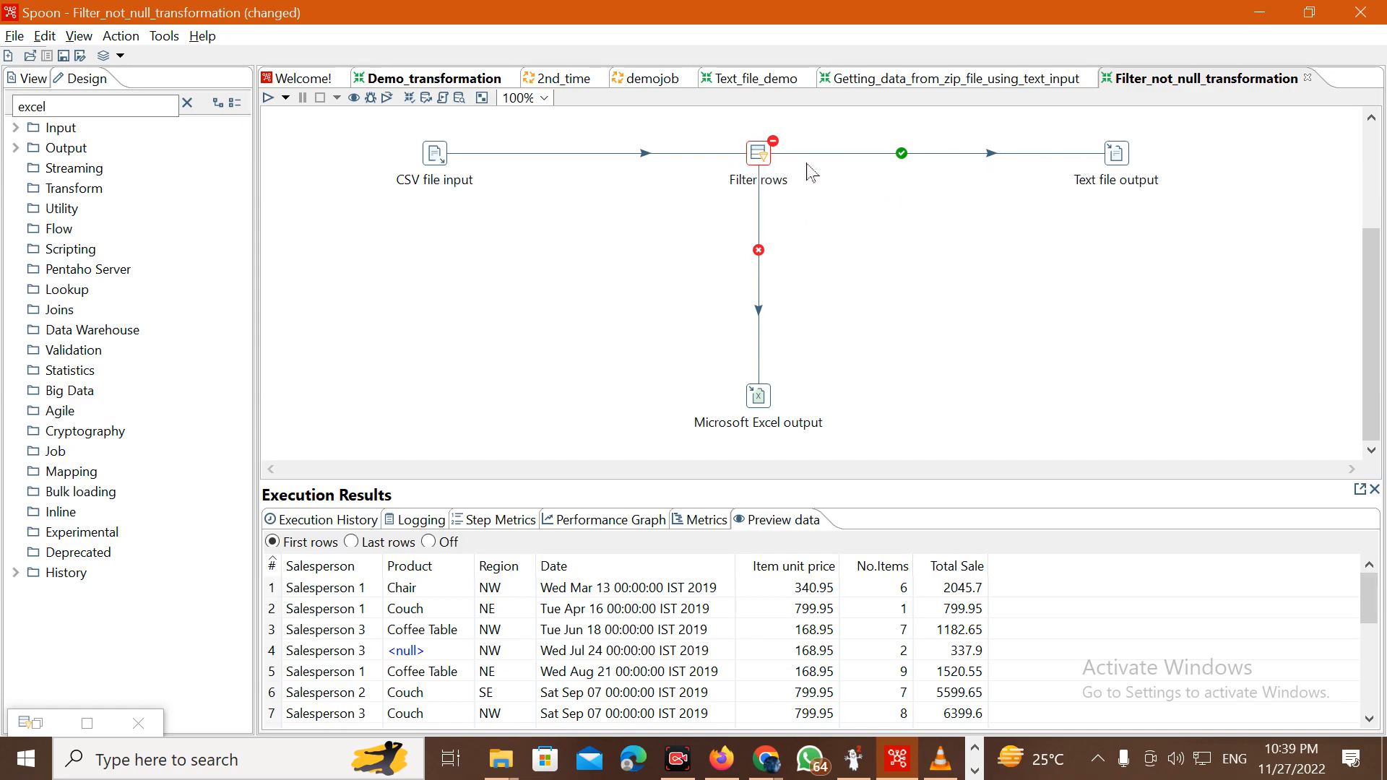
scroll(852, 233, up, 1)
scroll(854, 287, down, 1)
right_click(763, 166)
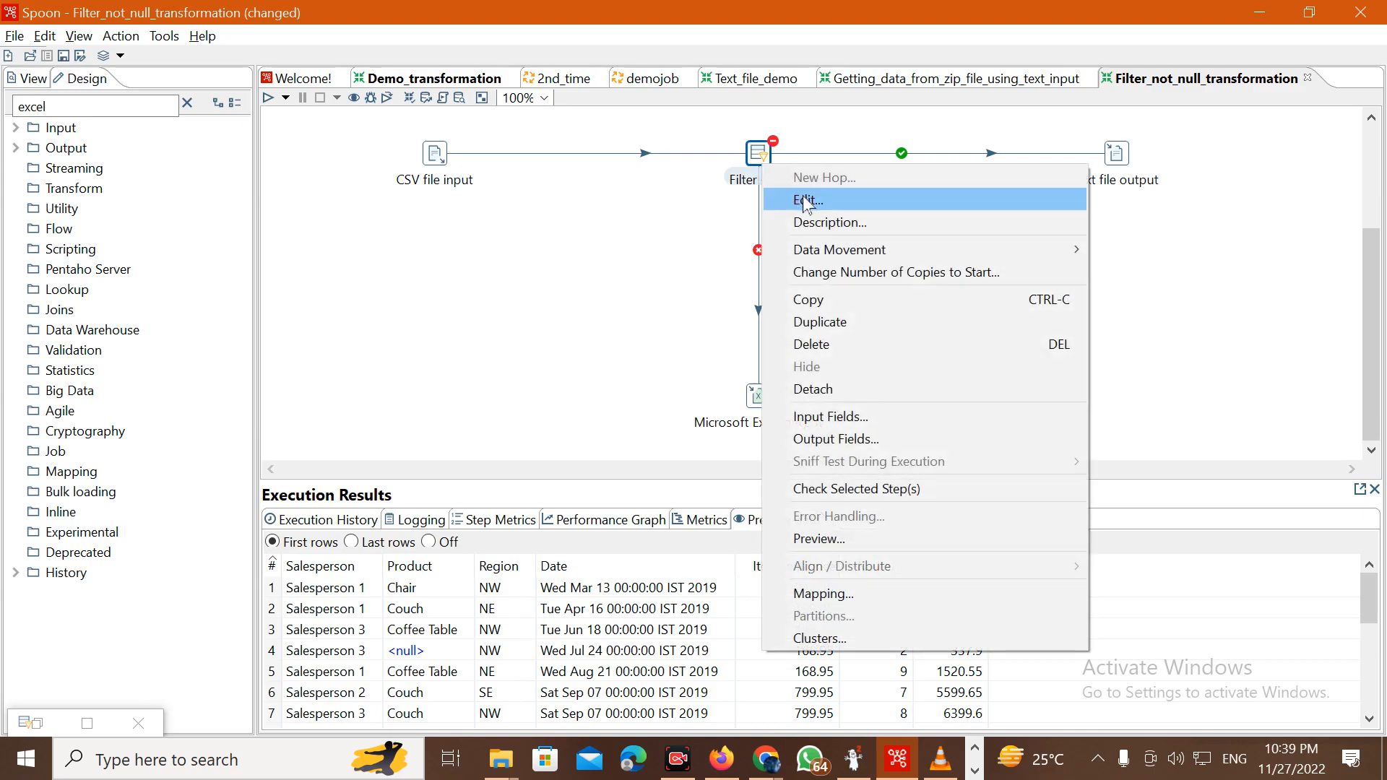
click(807, 201)
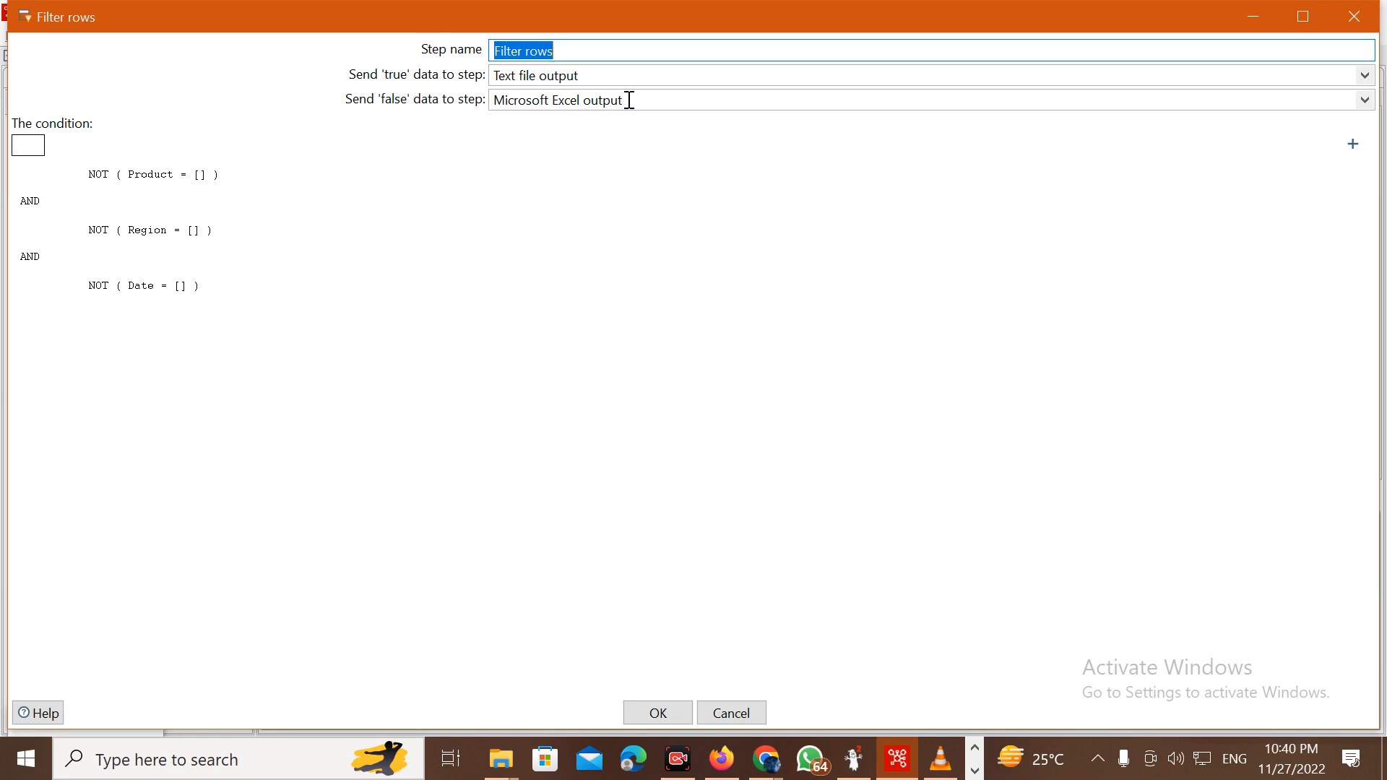
click(600, 72)
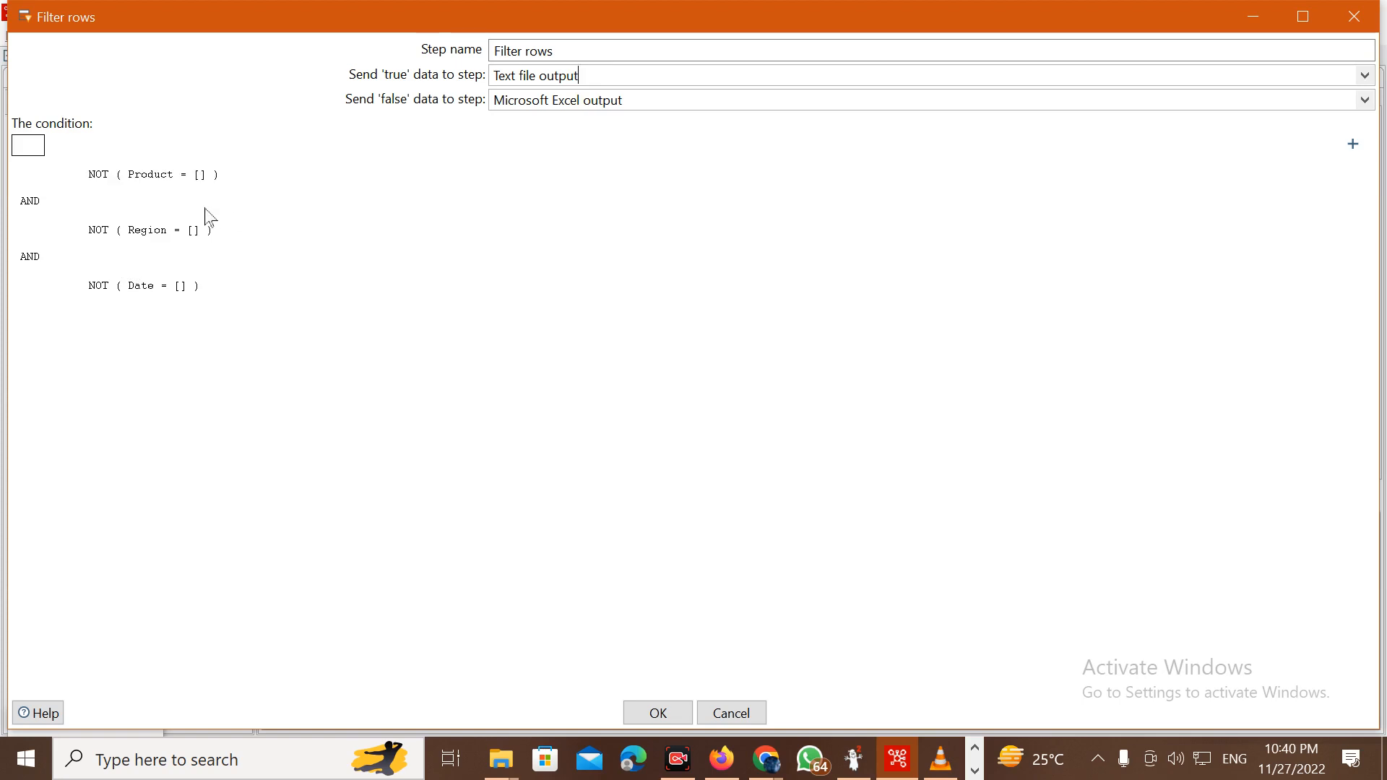
Compare the Product field with an empty String value, negate that condition with NOT, and confirm the Filter rows settings.
click(142, 189)
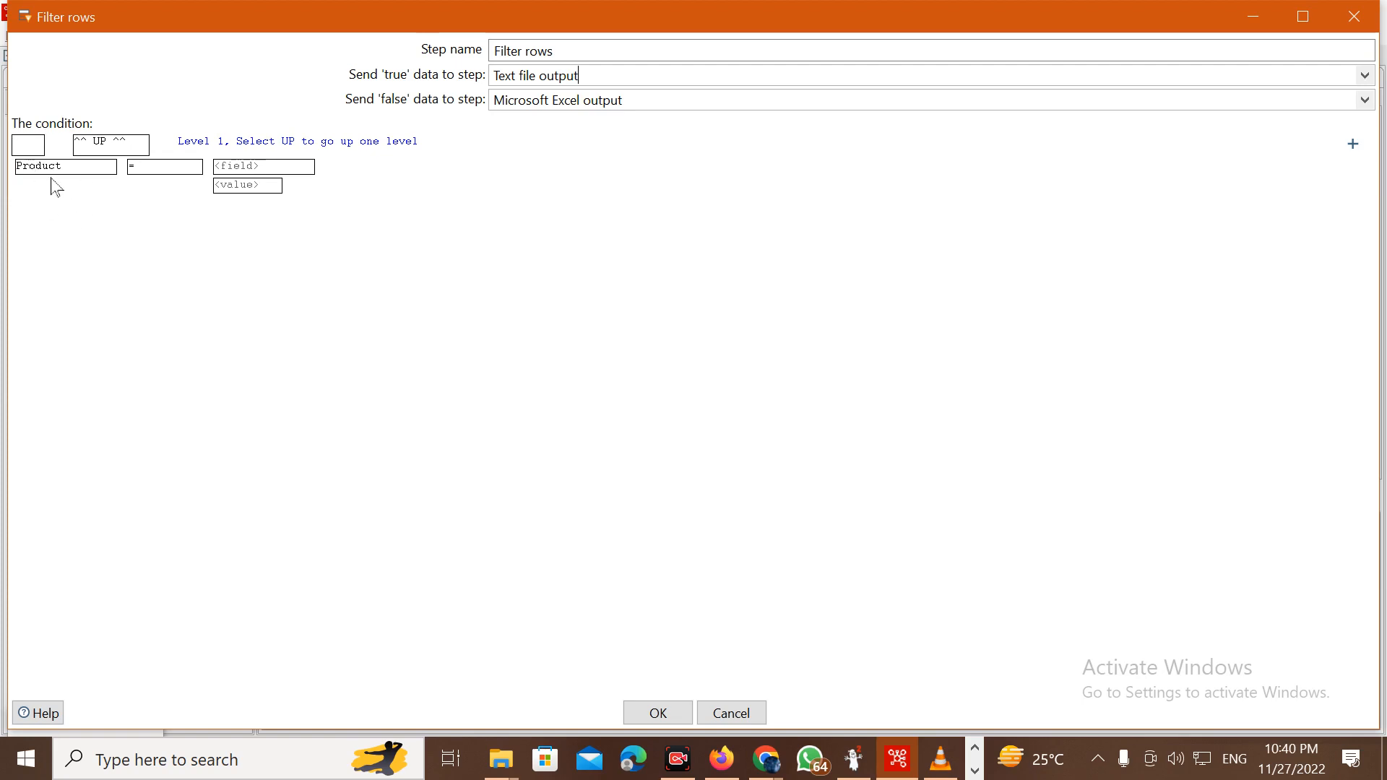
click(72, 170)
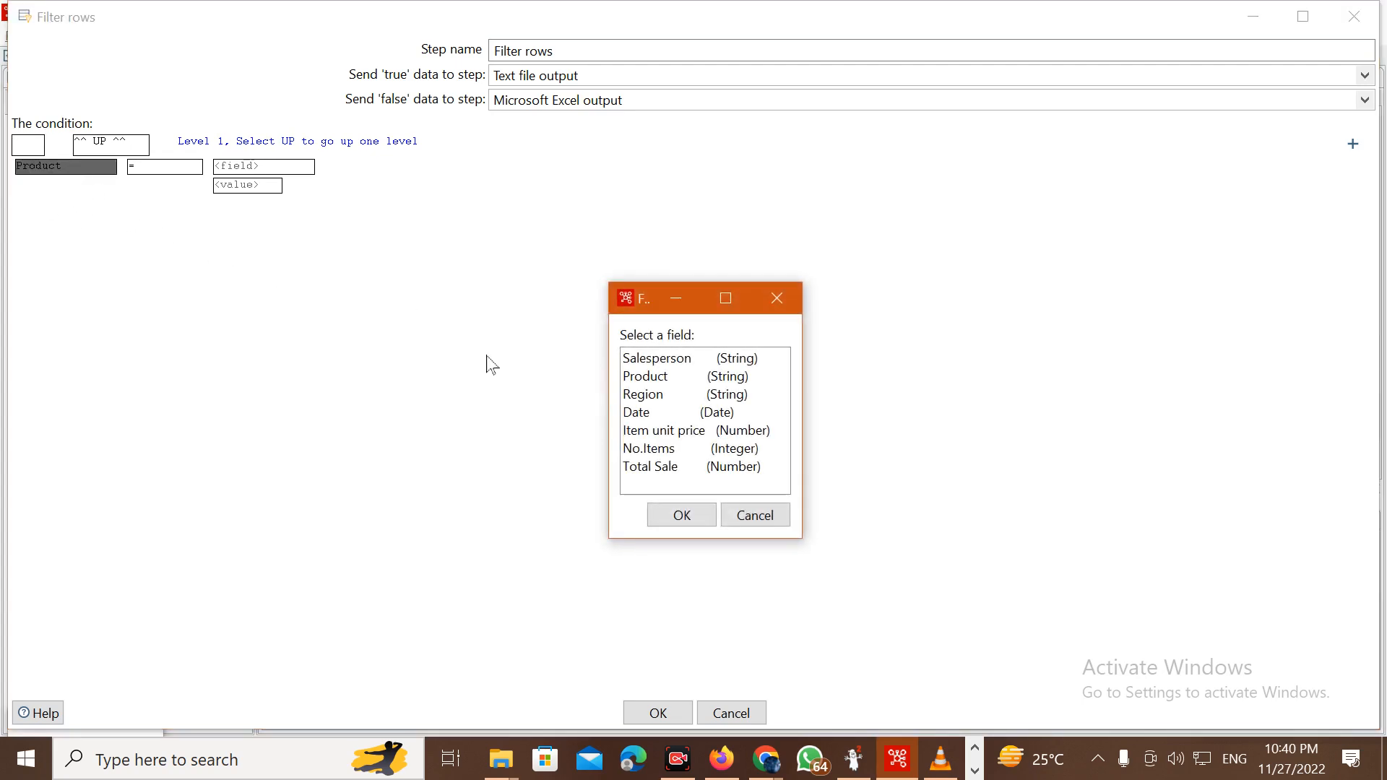
double_click(646, 384)
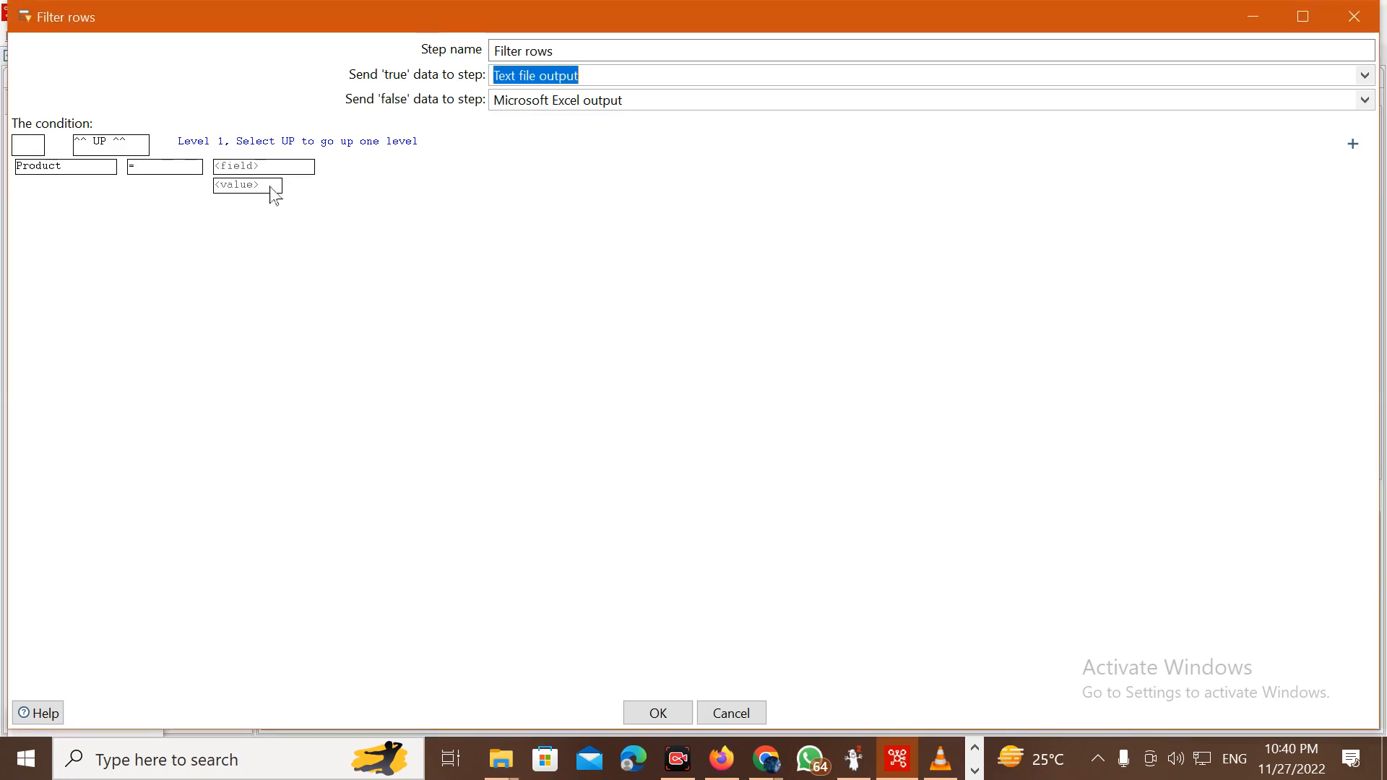
click(247, 187)
click(606, 455)
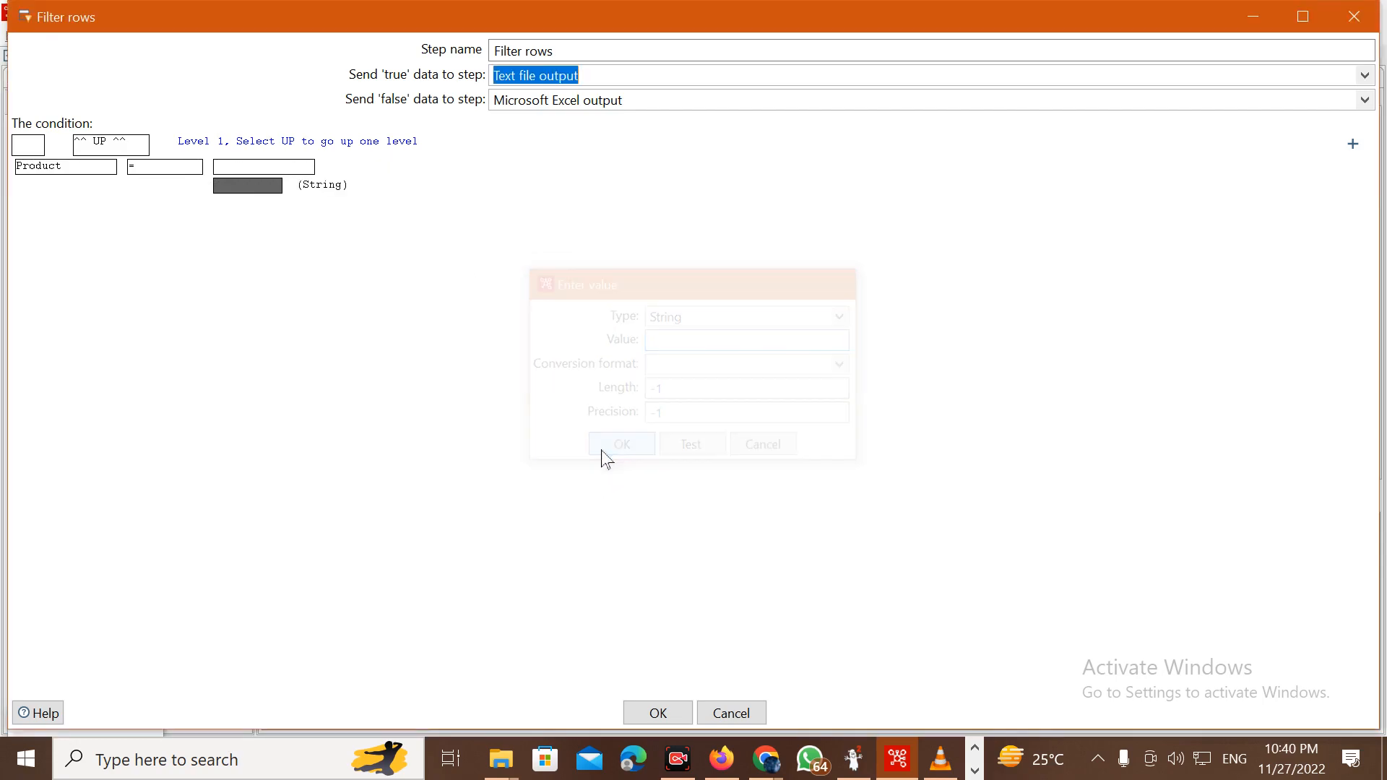
click(28, 144)
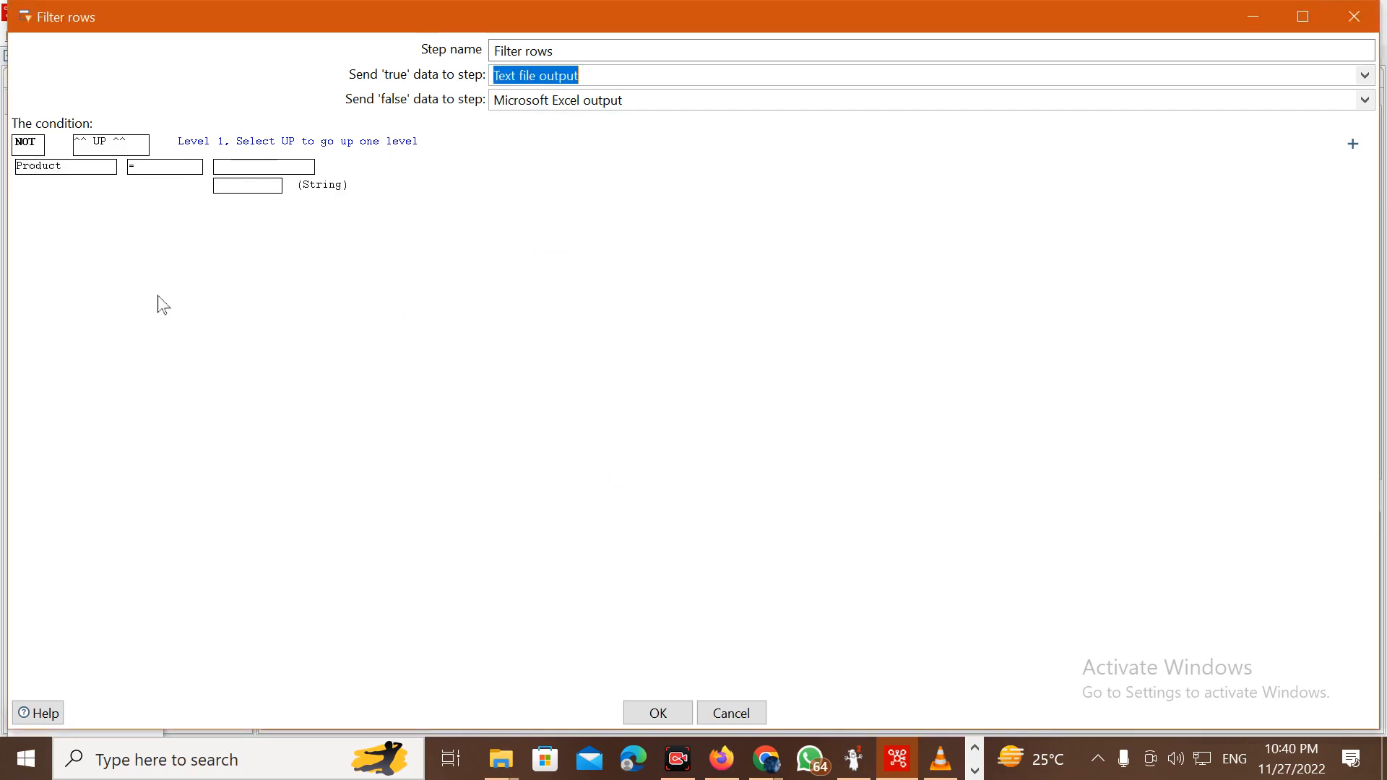
click(655, 712)
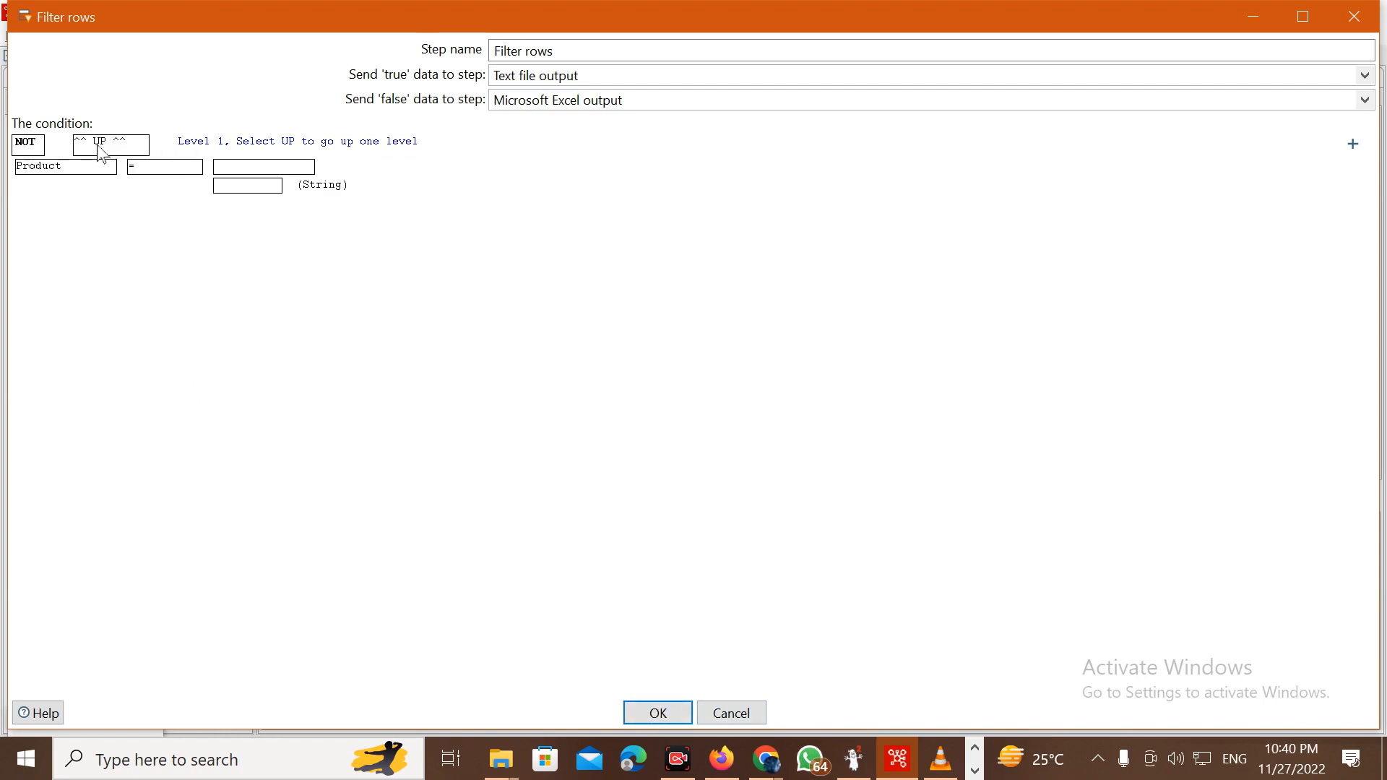
click(656, 714)
Reopen the Filter rows step and set the Region condition's comparison value to the String 0.
right_click(760, 155)
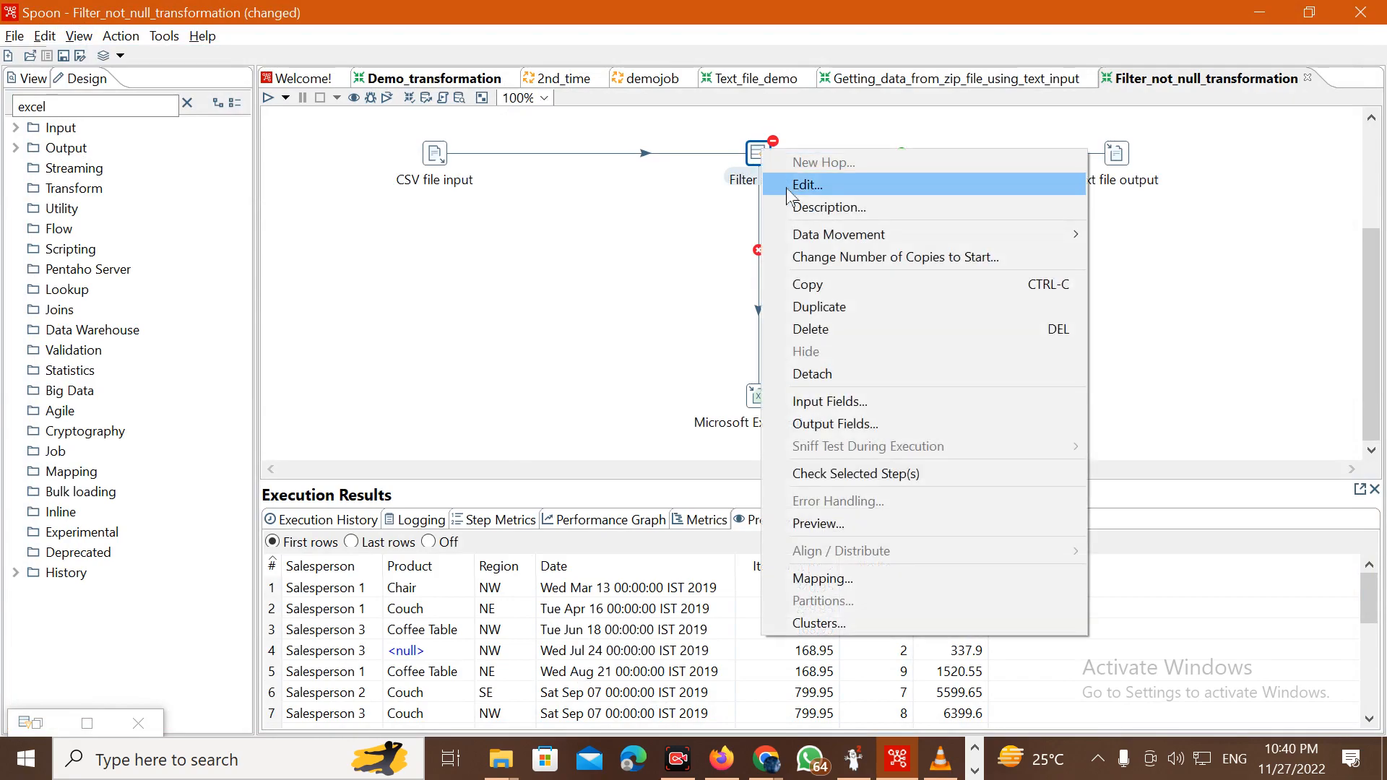
click(795, 180)
click(174, 186)
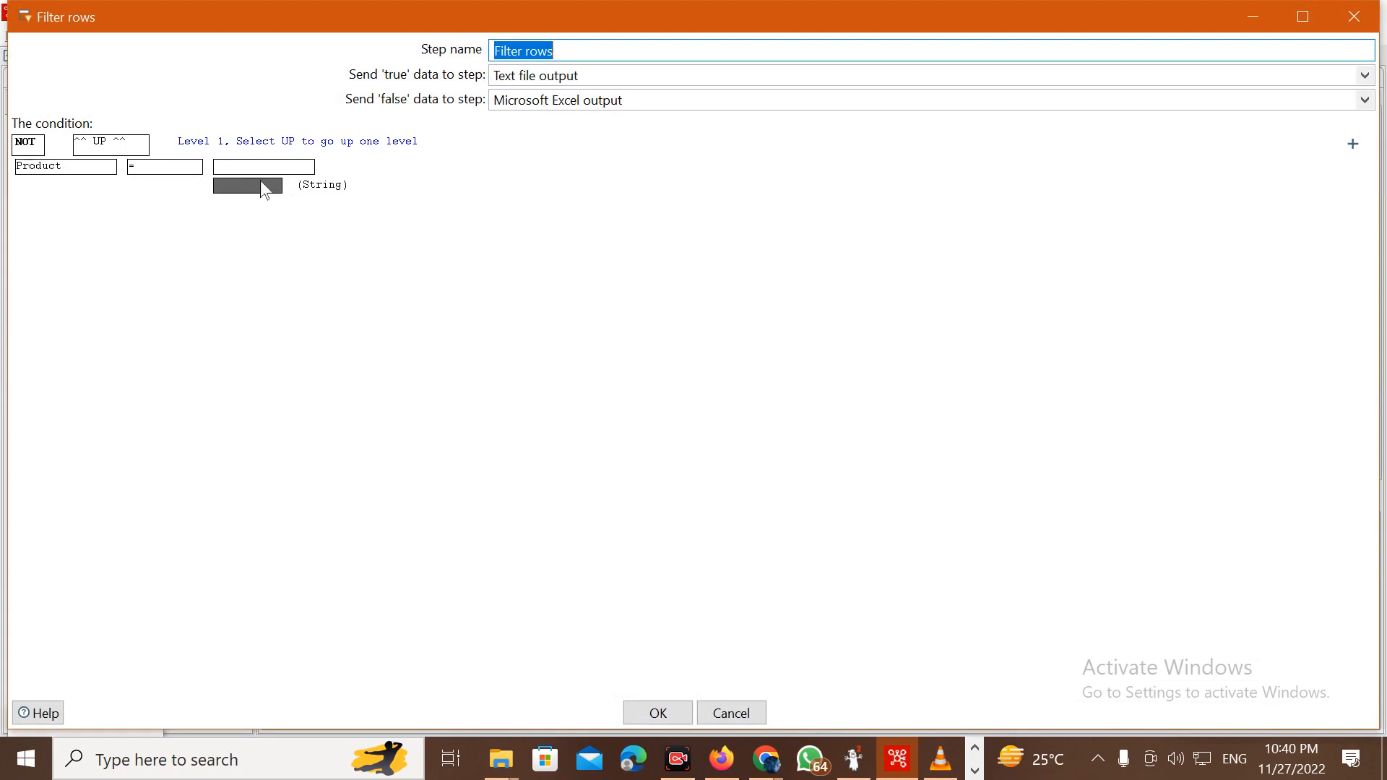
click(108, 144)
click(191, 219)
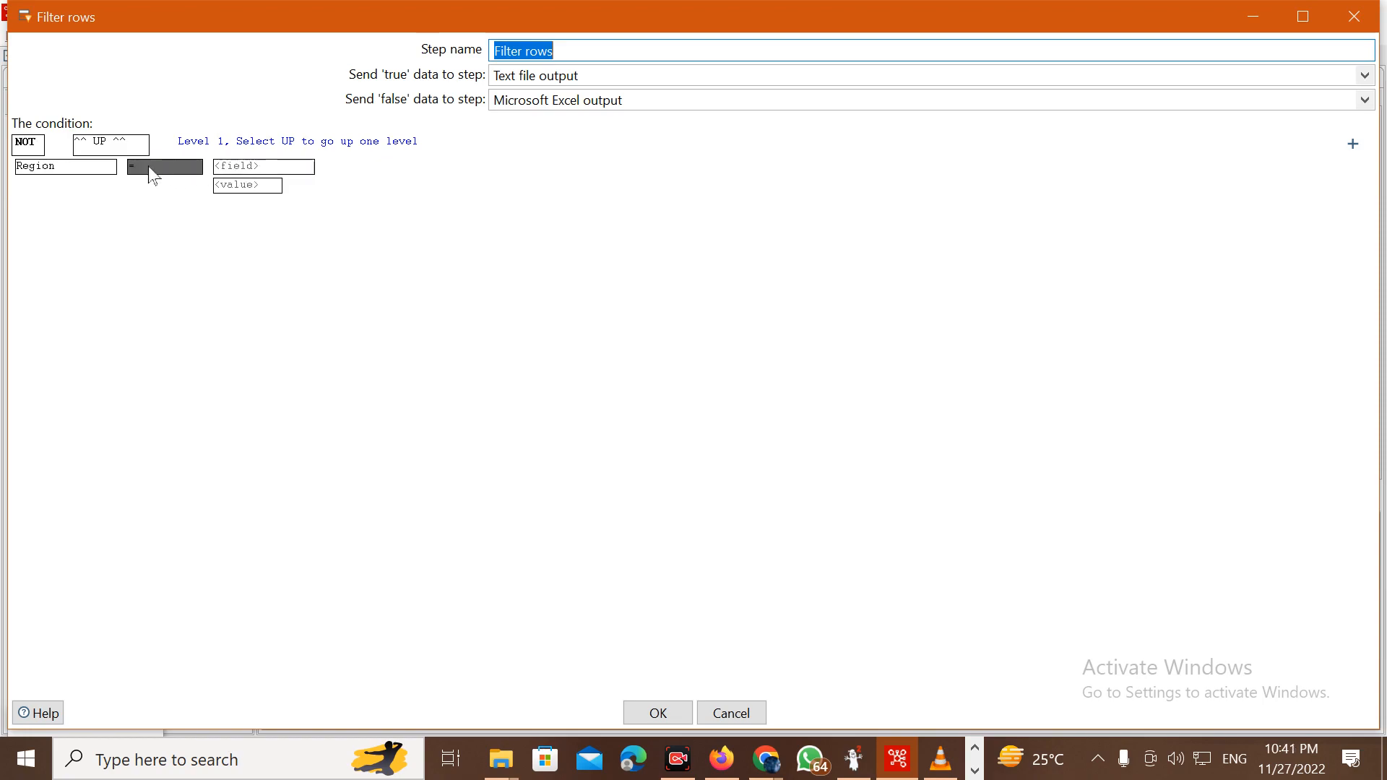
click(263, 196)
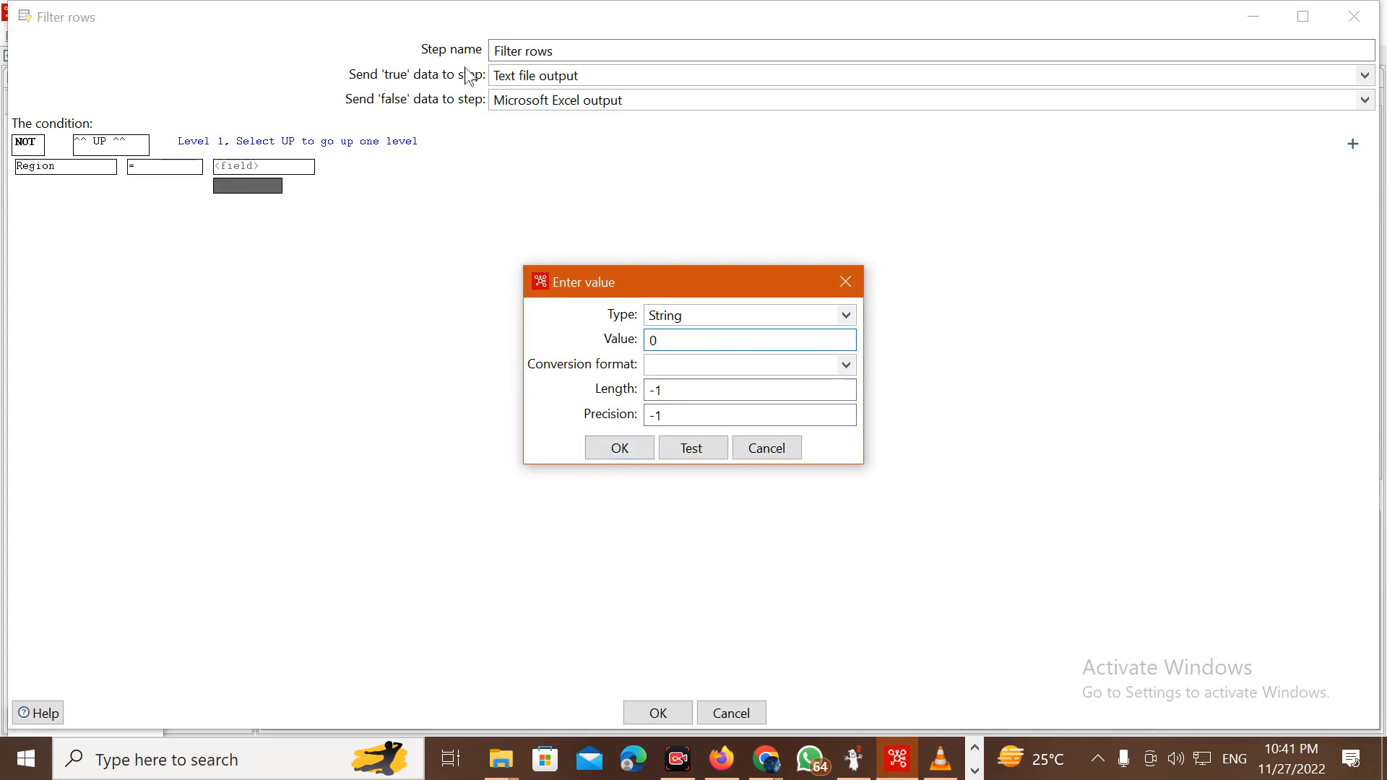
click(634, 457)
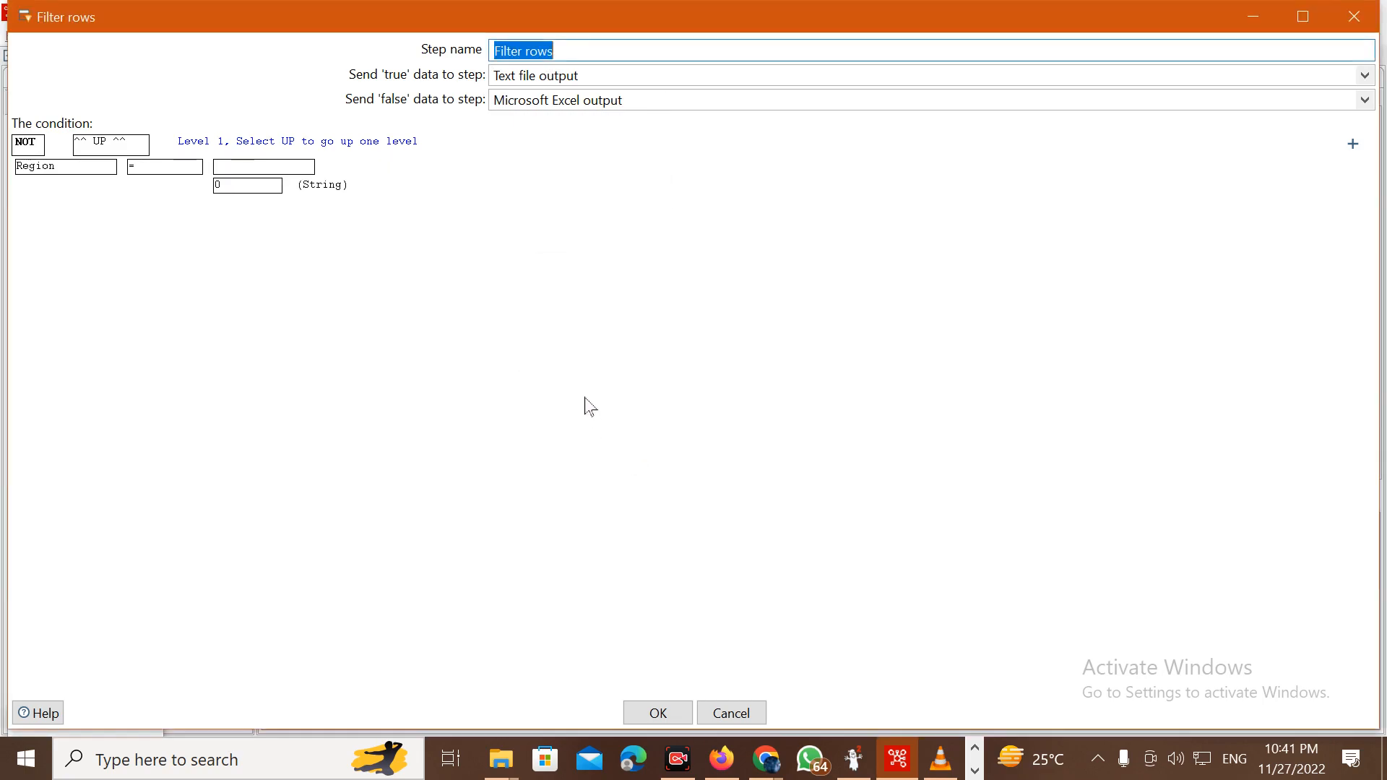
Set the Date condition's comparison value to an empty Date with the yyyy/MM/dd HH:mm:ss conversion format.
click(109, 145)
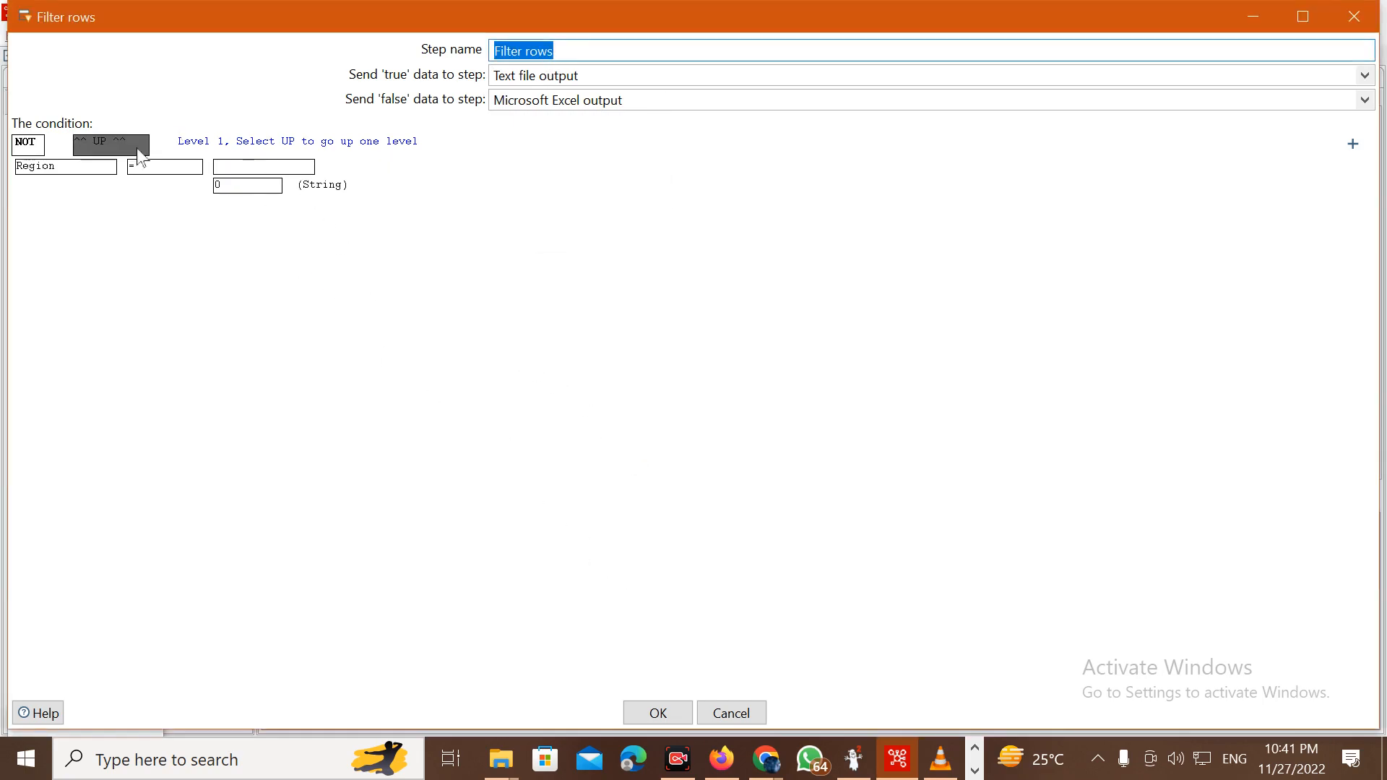
click(155, 286)
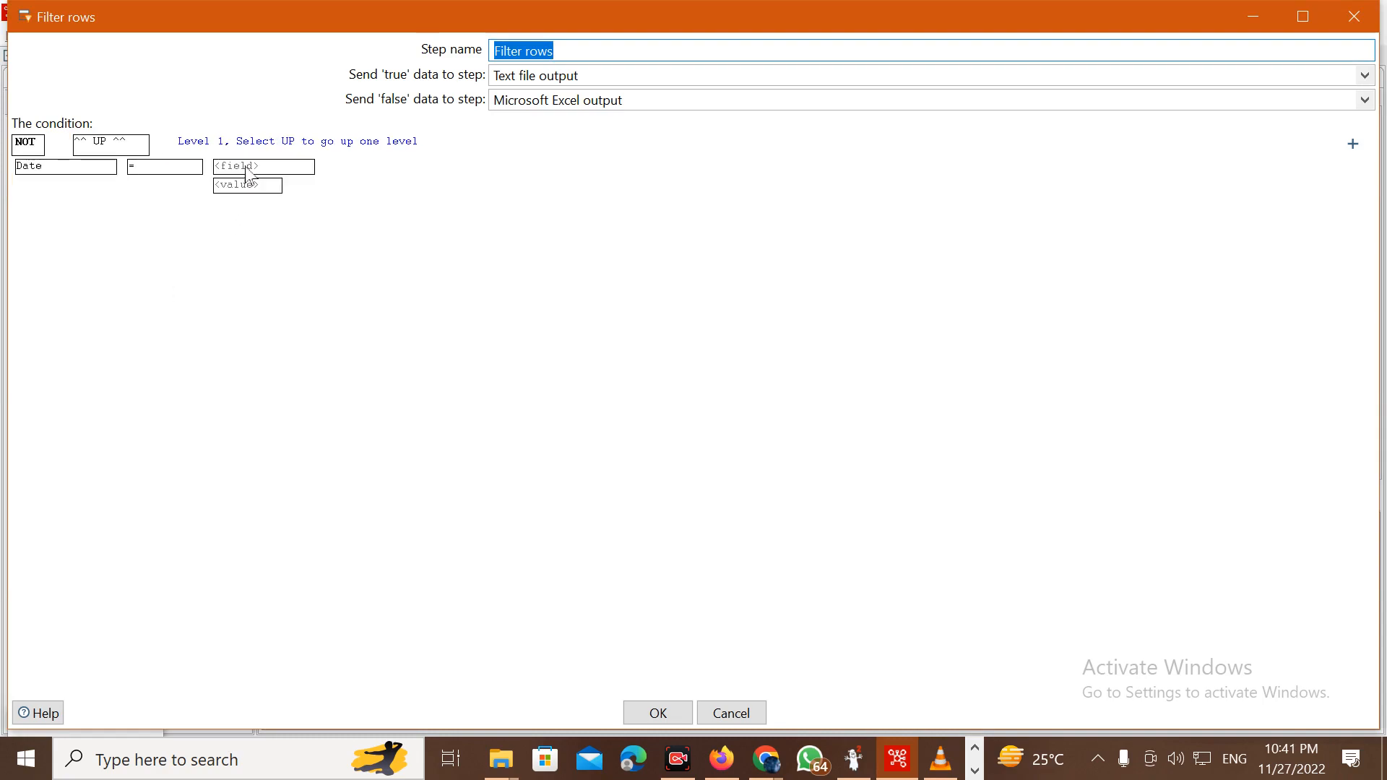
click(248, 187)
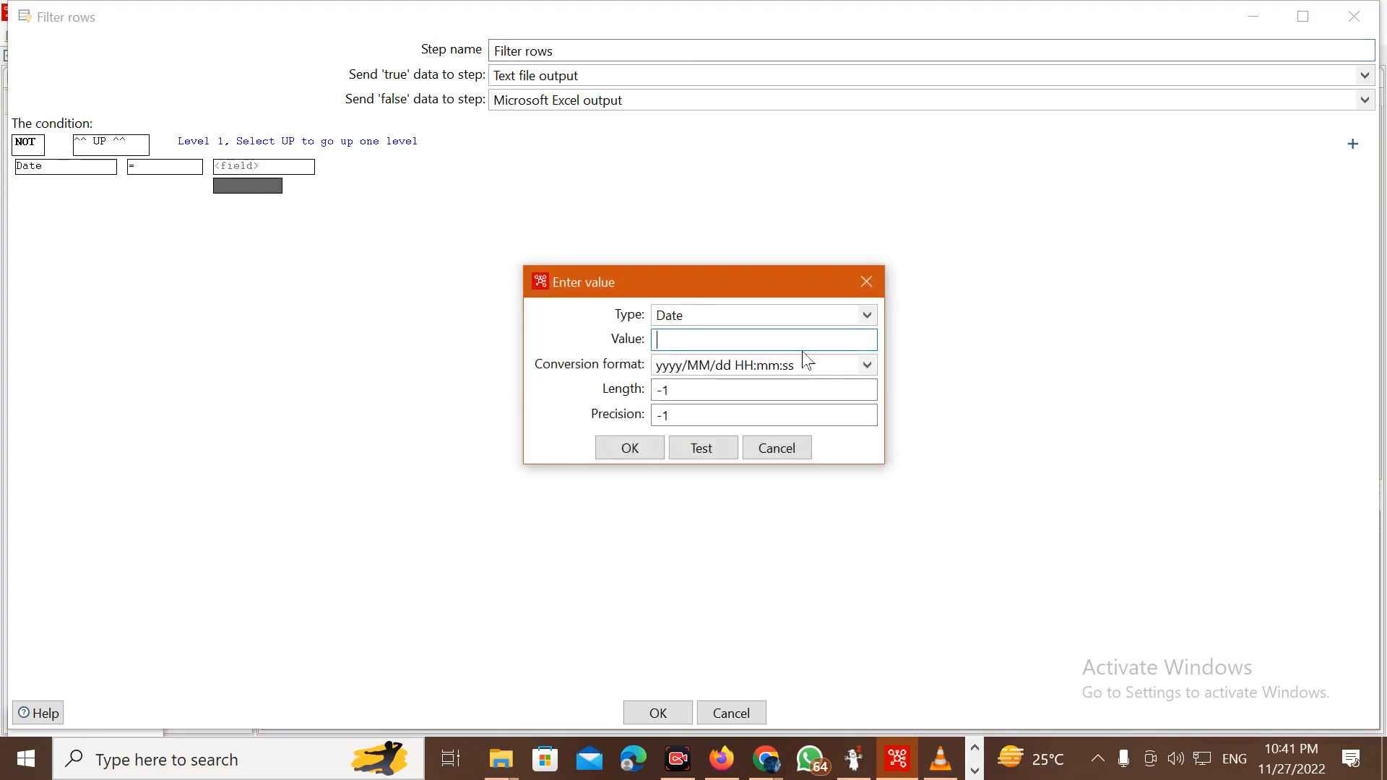
click(614, 455)
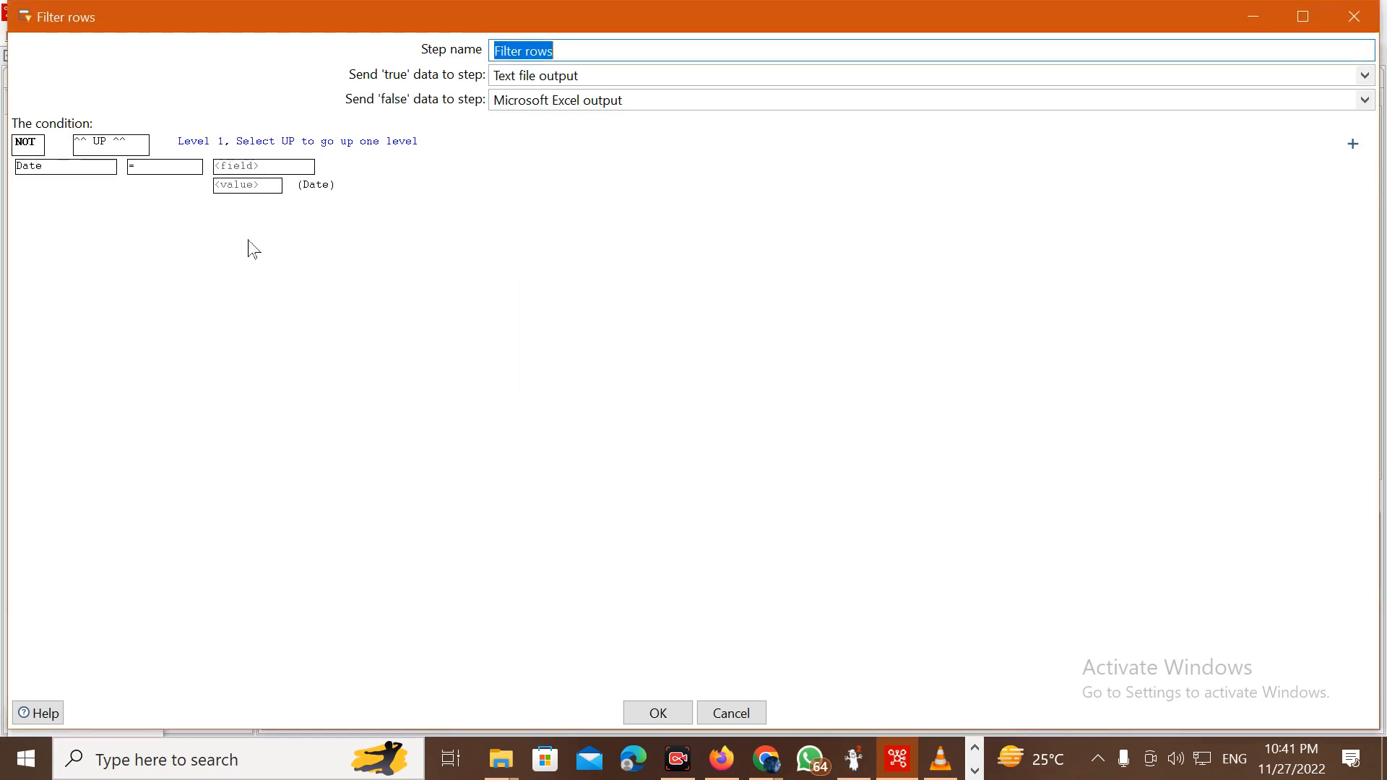
click(248, 190)
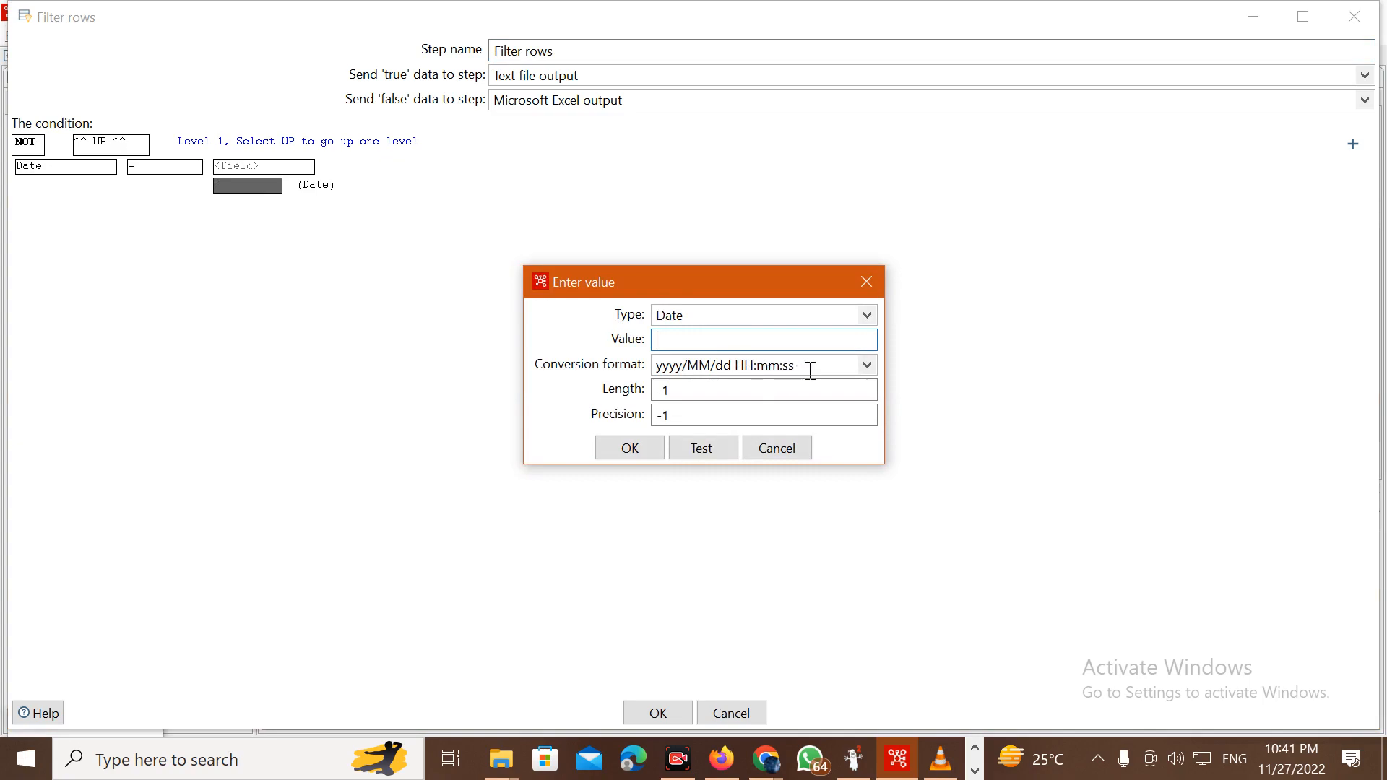
click(610, 451)
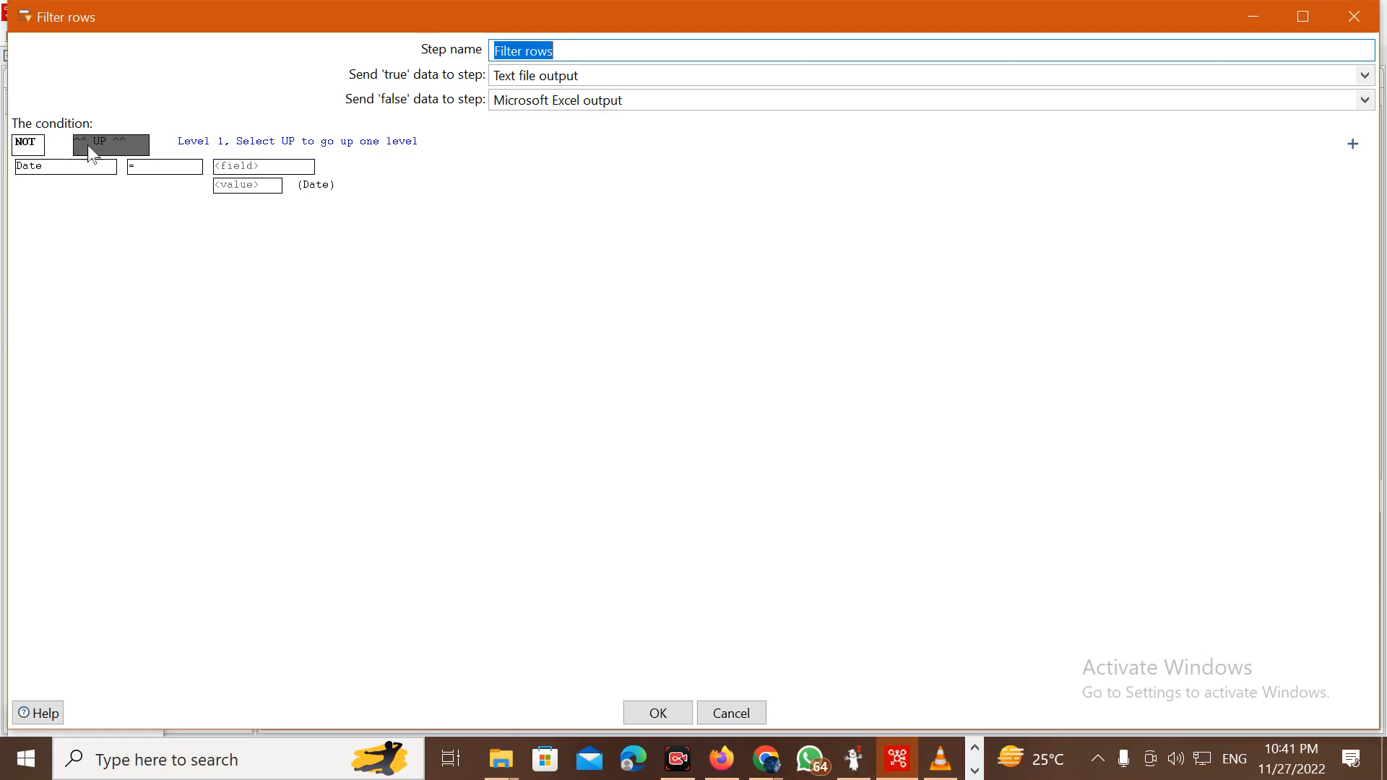
Return to the full Product, Region and Date condition and confirm the Filter rows settings.
click(123, 151)
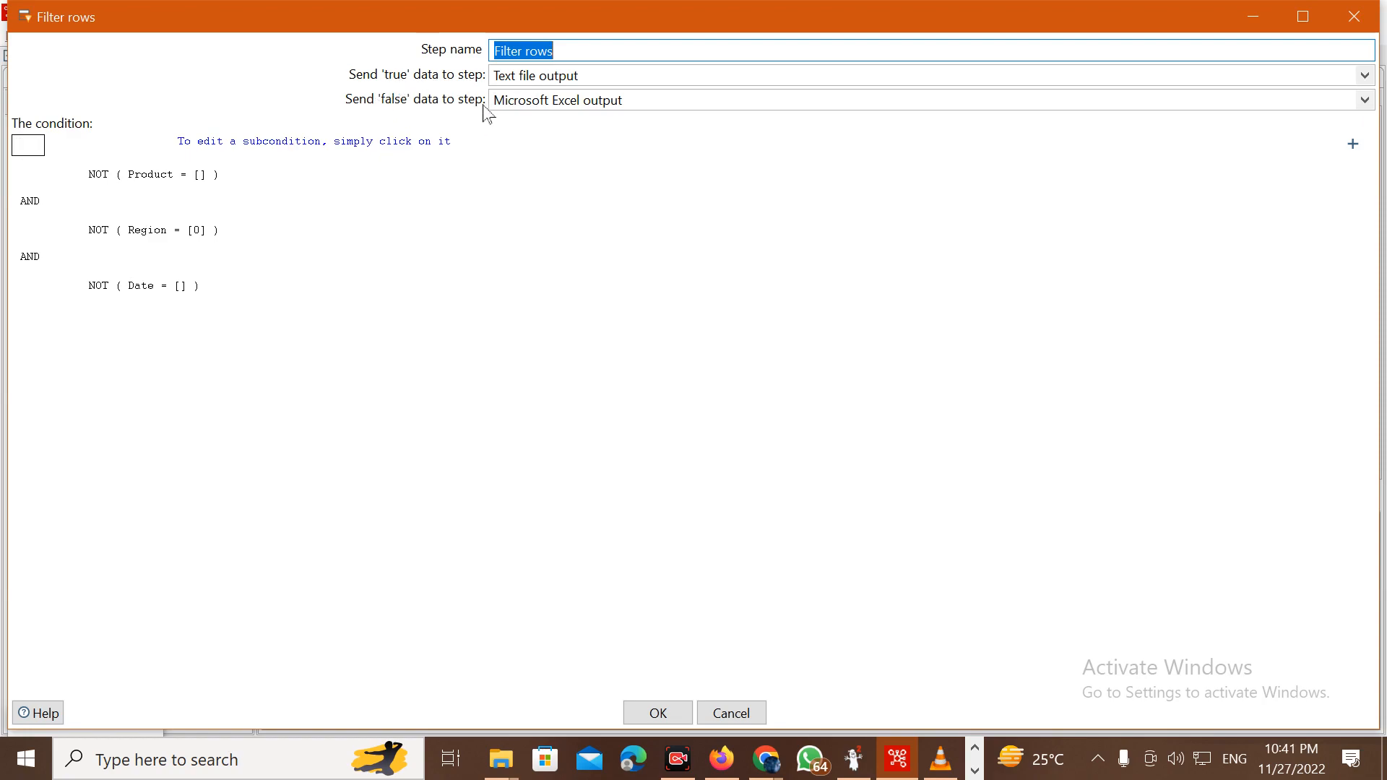
click(641, 99)
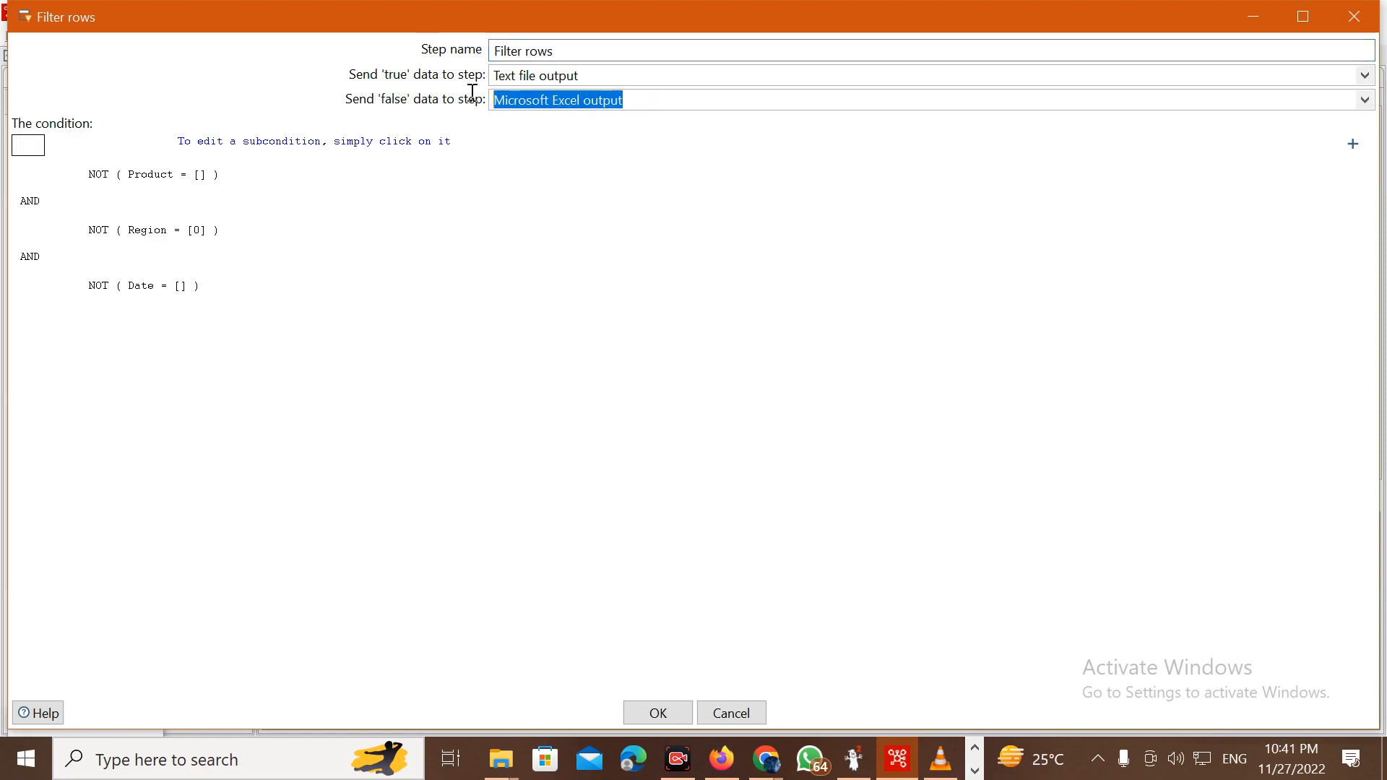
click(655, 714)
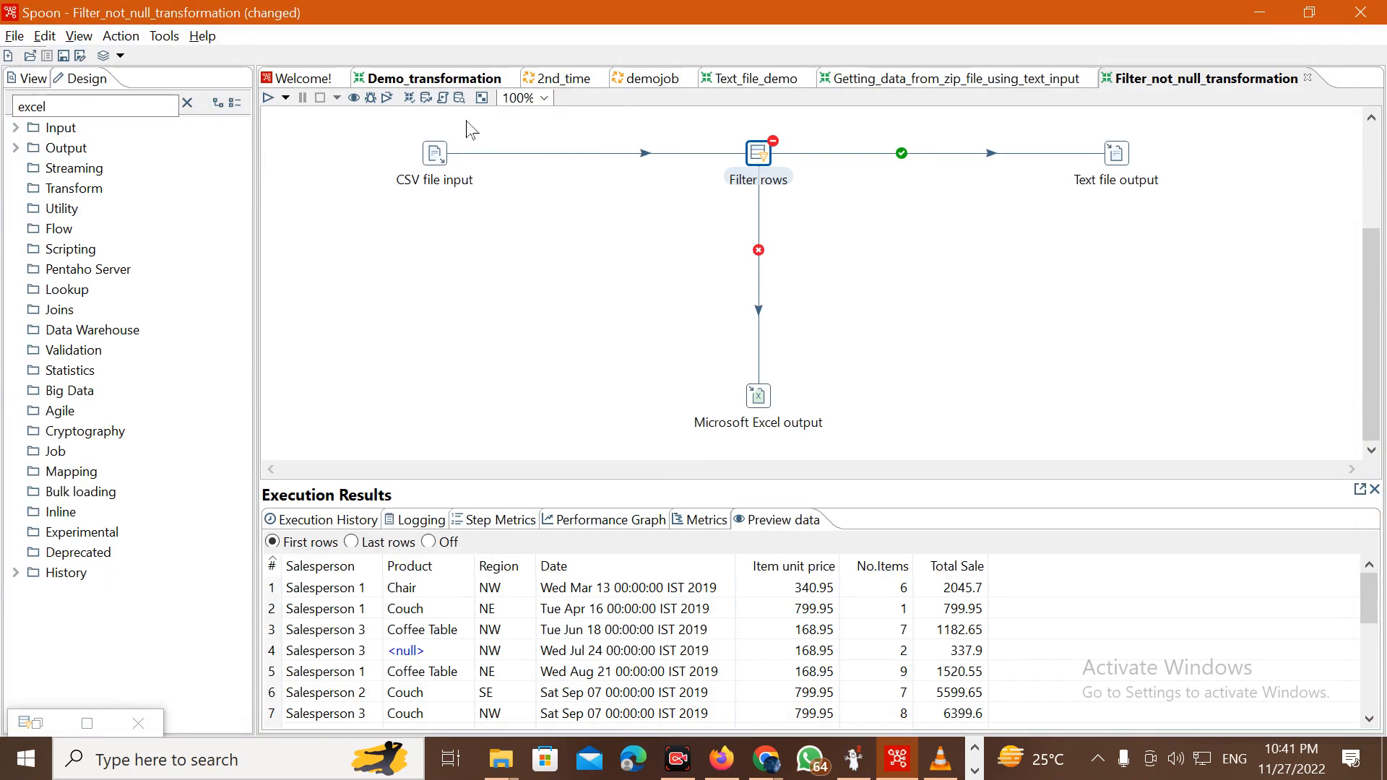
Run the transformation and review its execution log and the previewed rows.
click(268, 97)
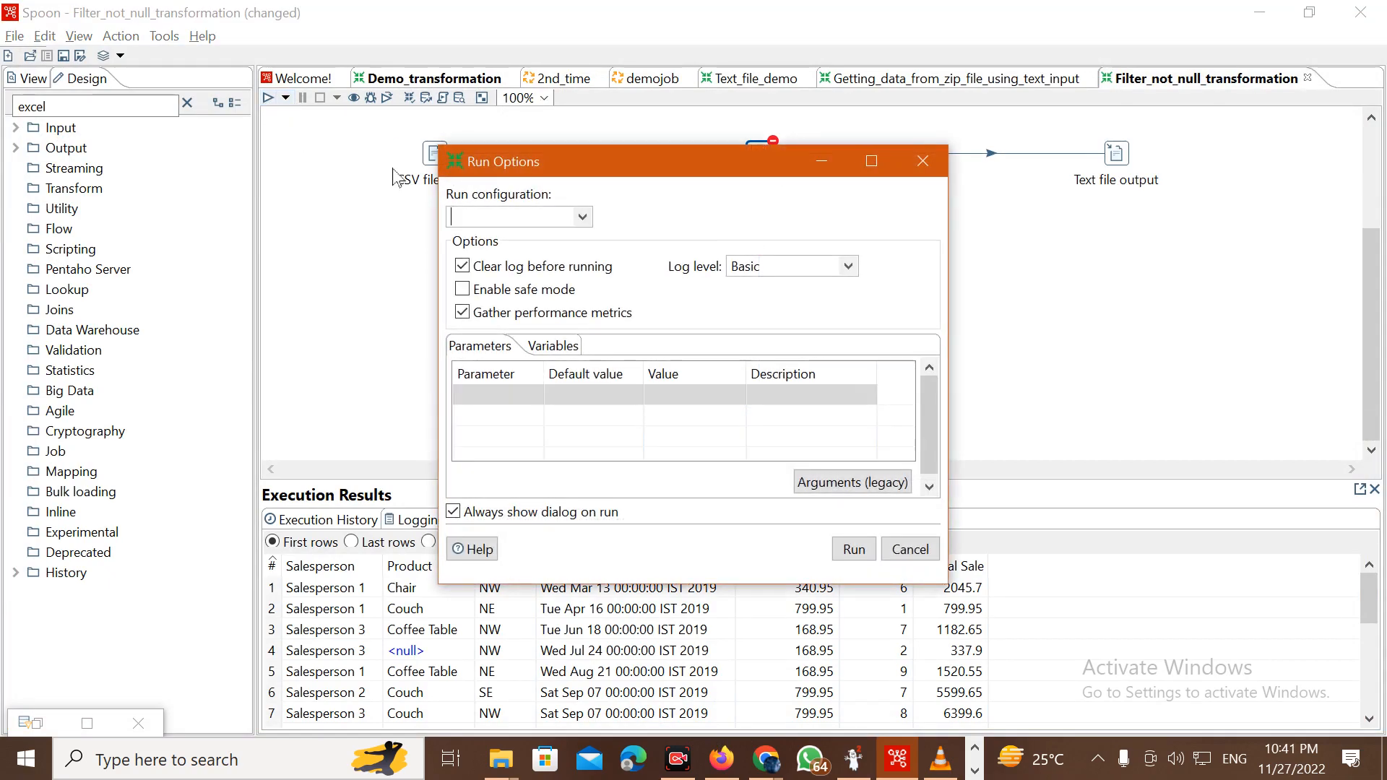
click(852, 550)
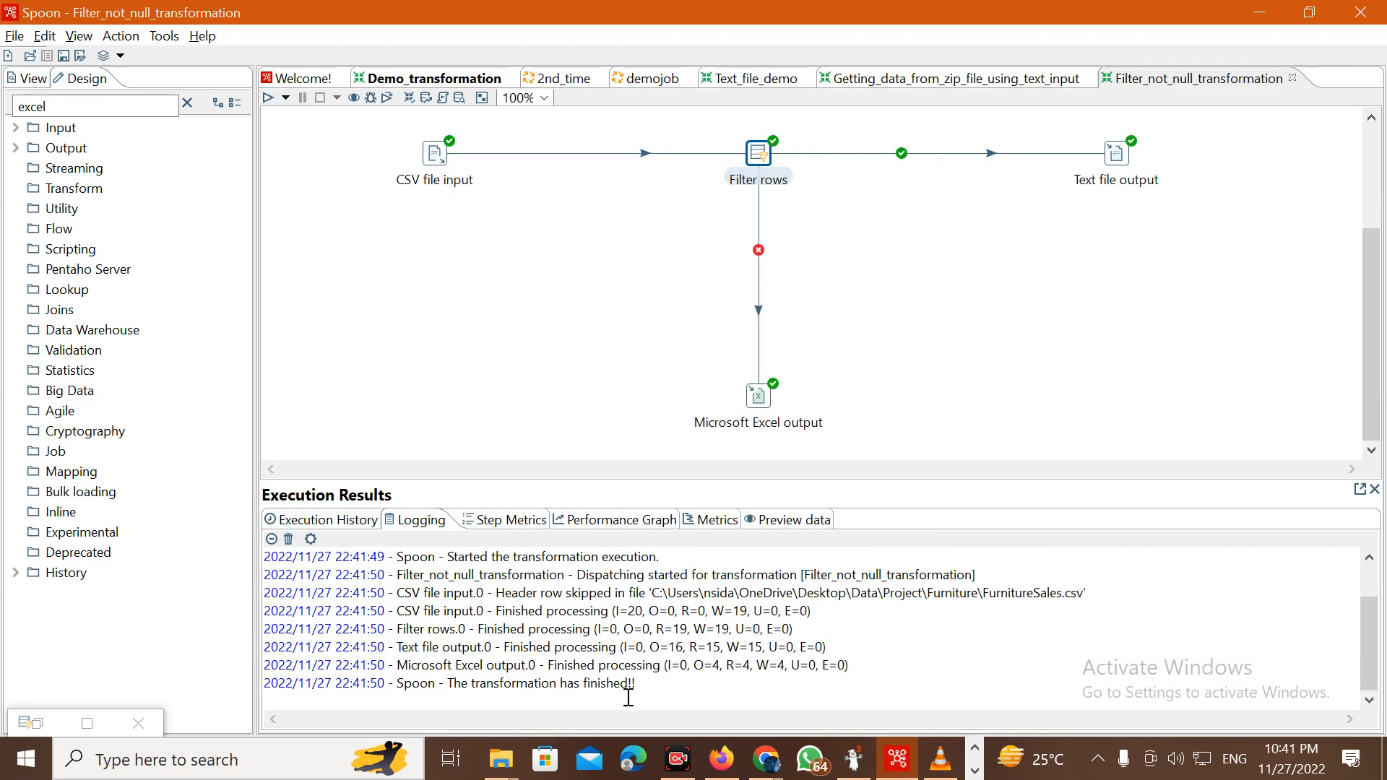
drag(680, 679, 185, 486)
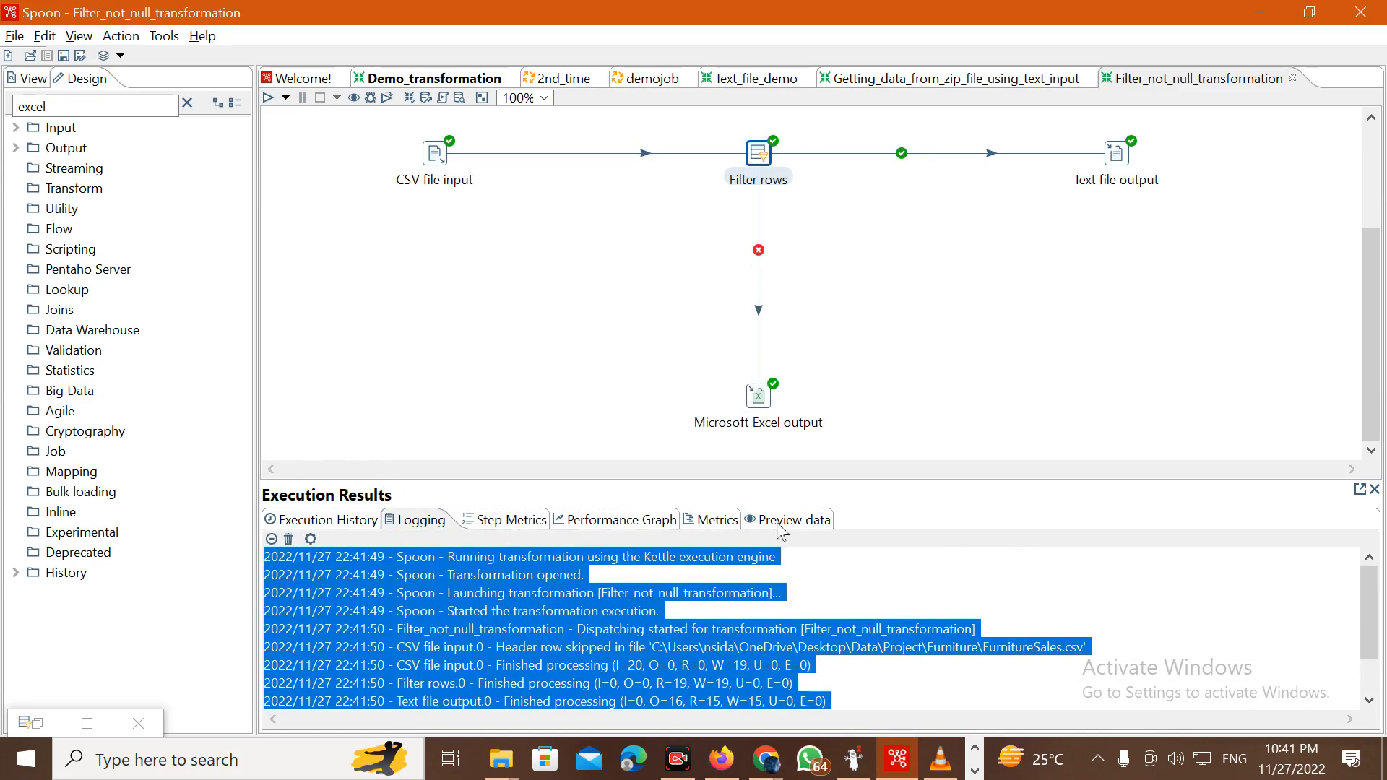
click(815, 525)
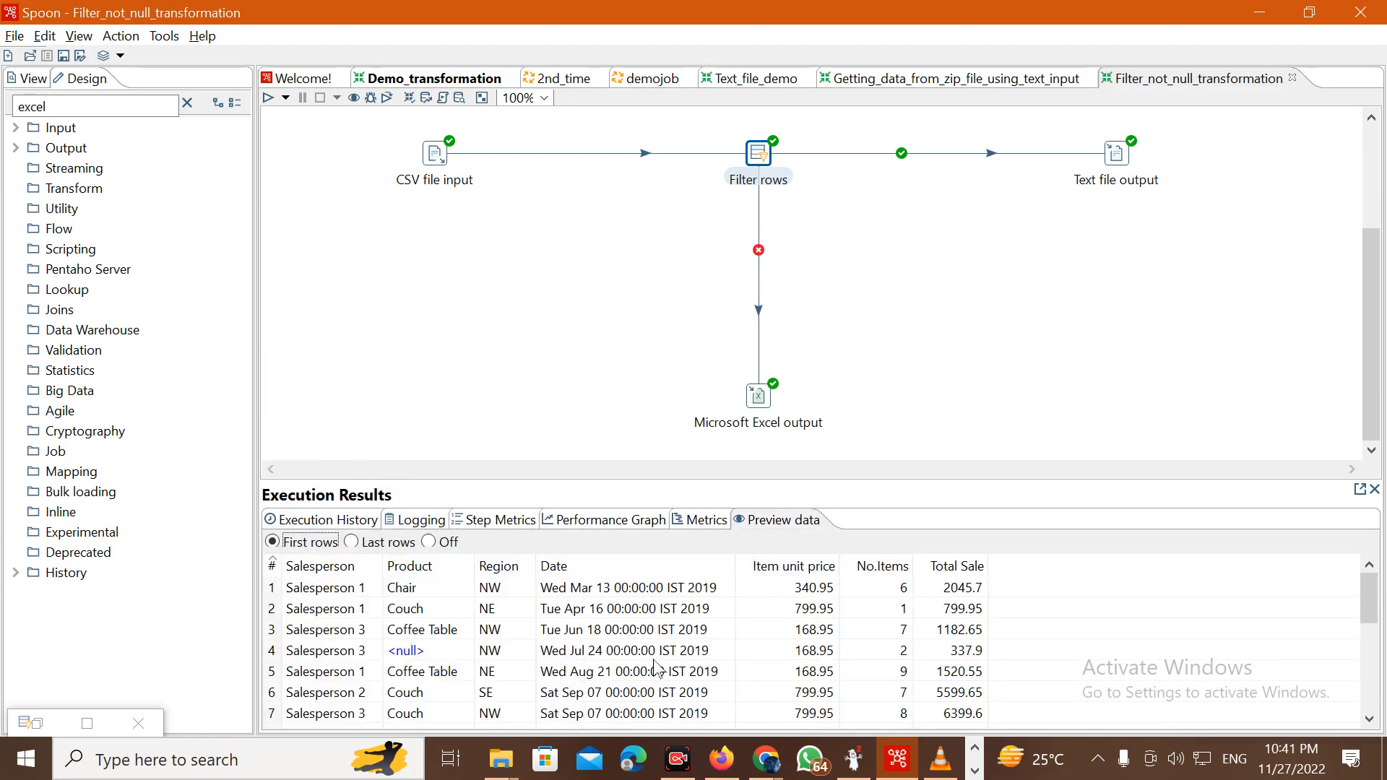
scroll(656, 668, down, 10)
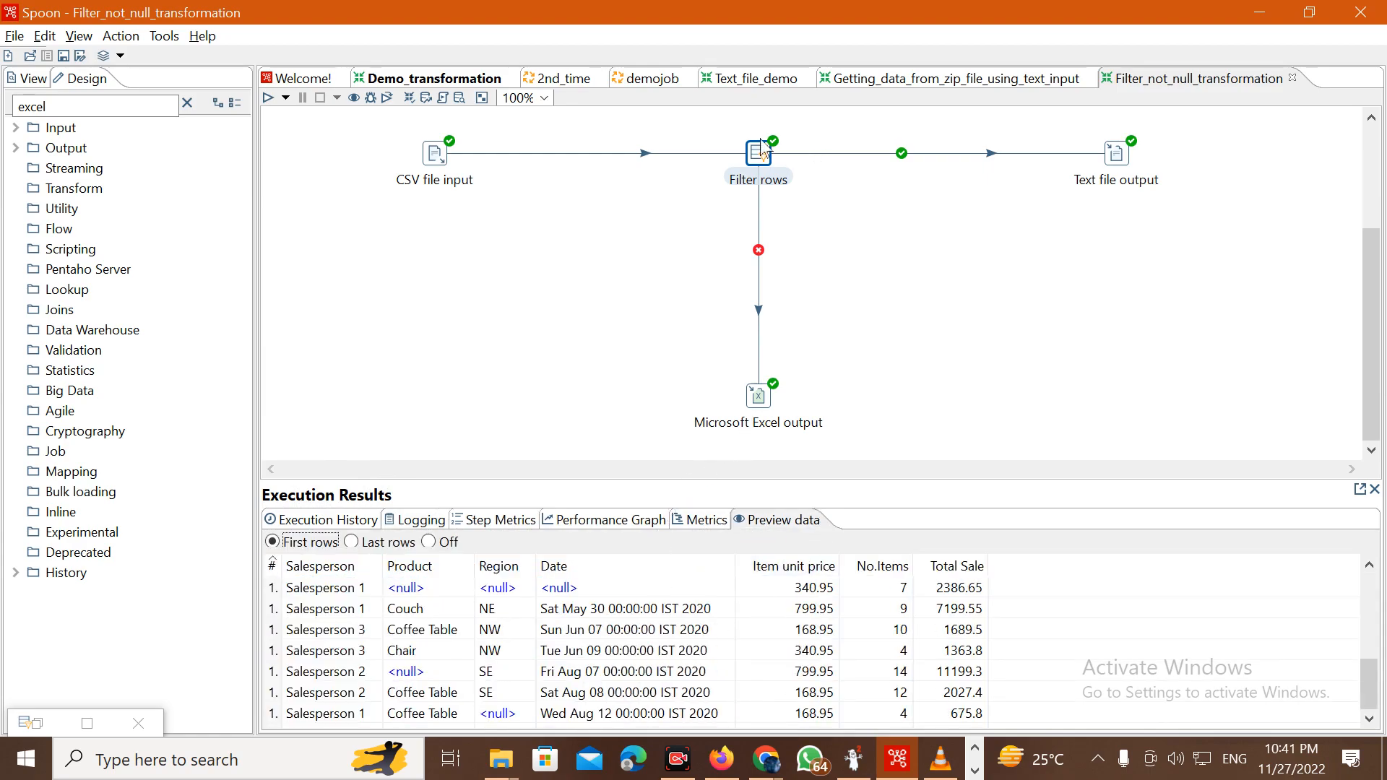
Reopen the Filter rows step to review its conditions and close it without changes.
right_click(760, 164)
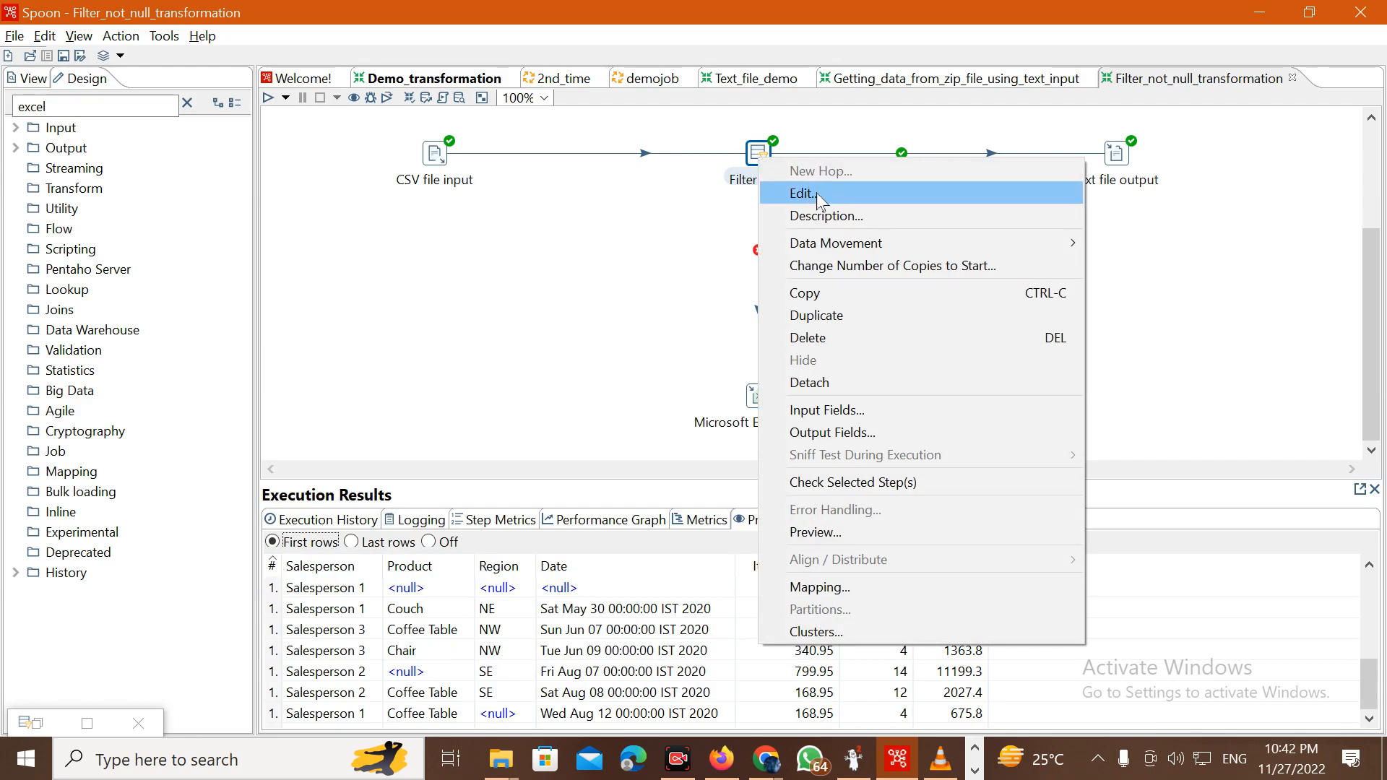
click(815, 195)
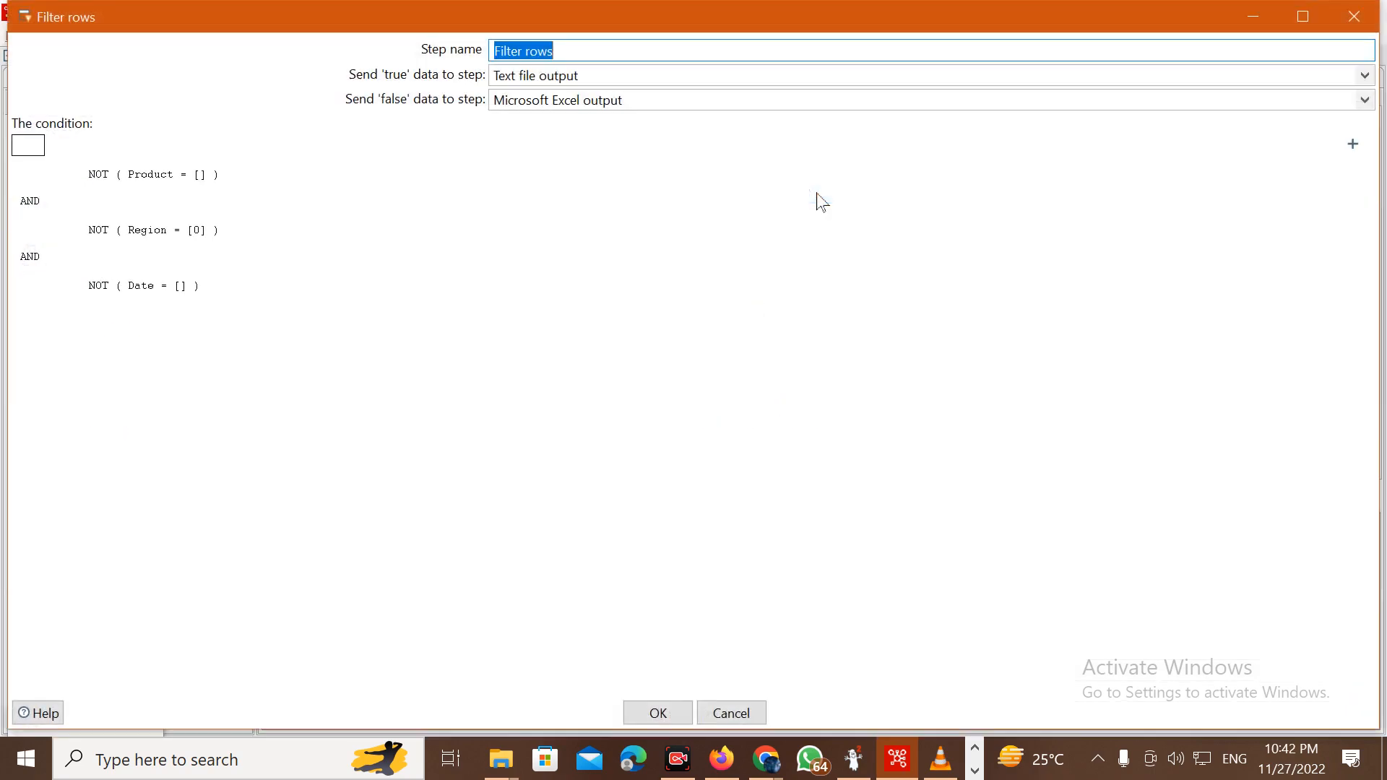
click(1351, 16)
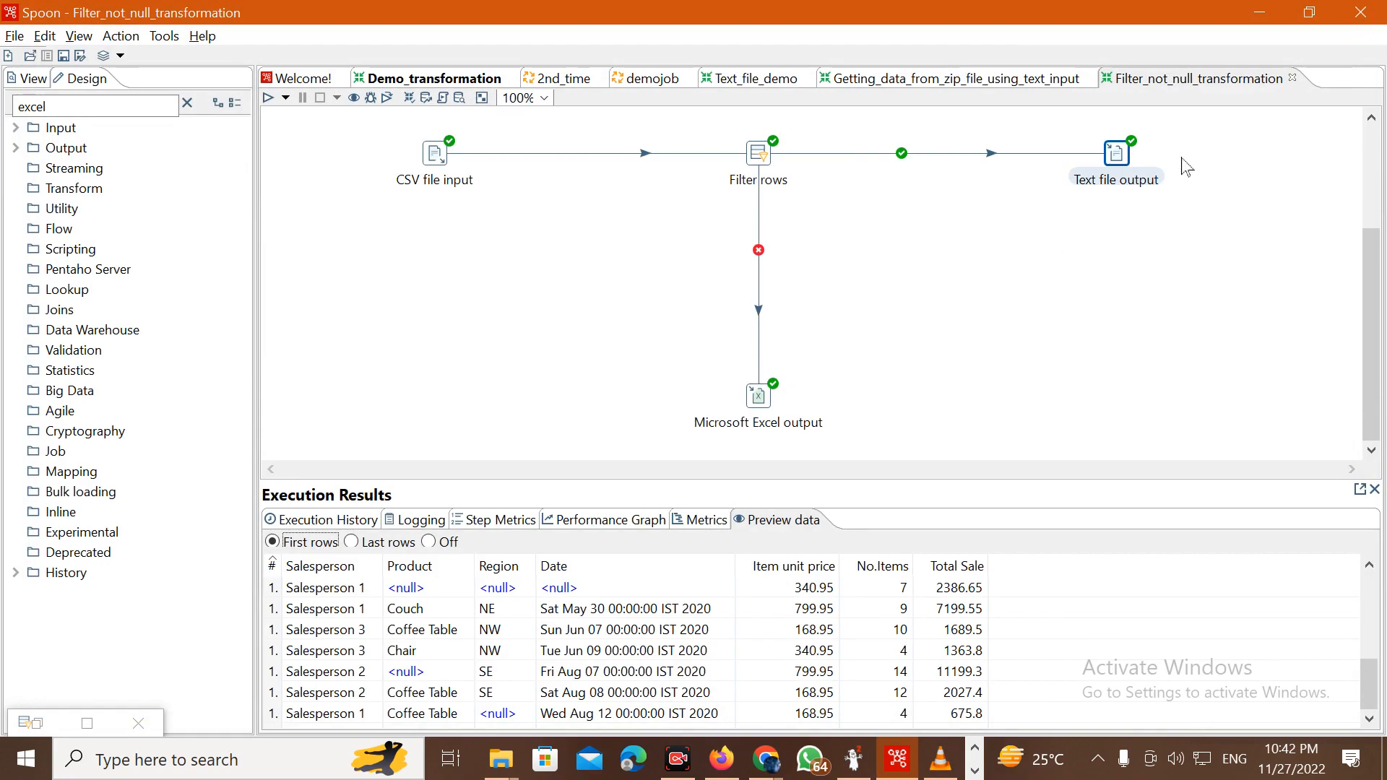
Open the Text file output step for editing and select its Filename value.
right_click(1101, 187)
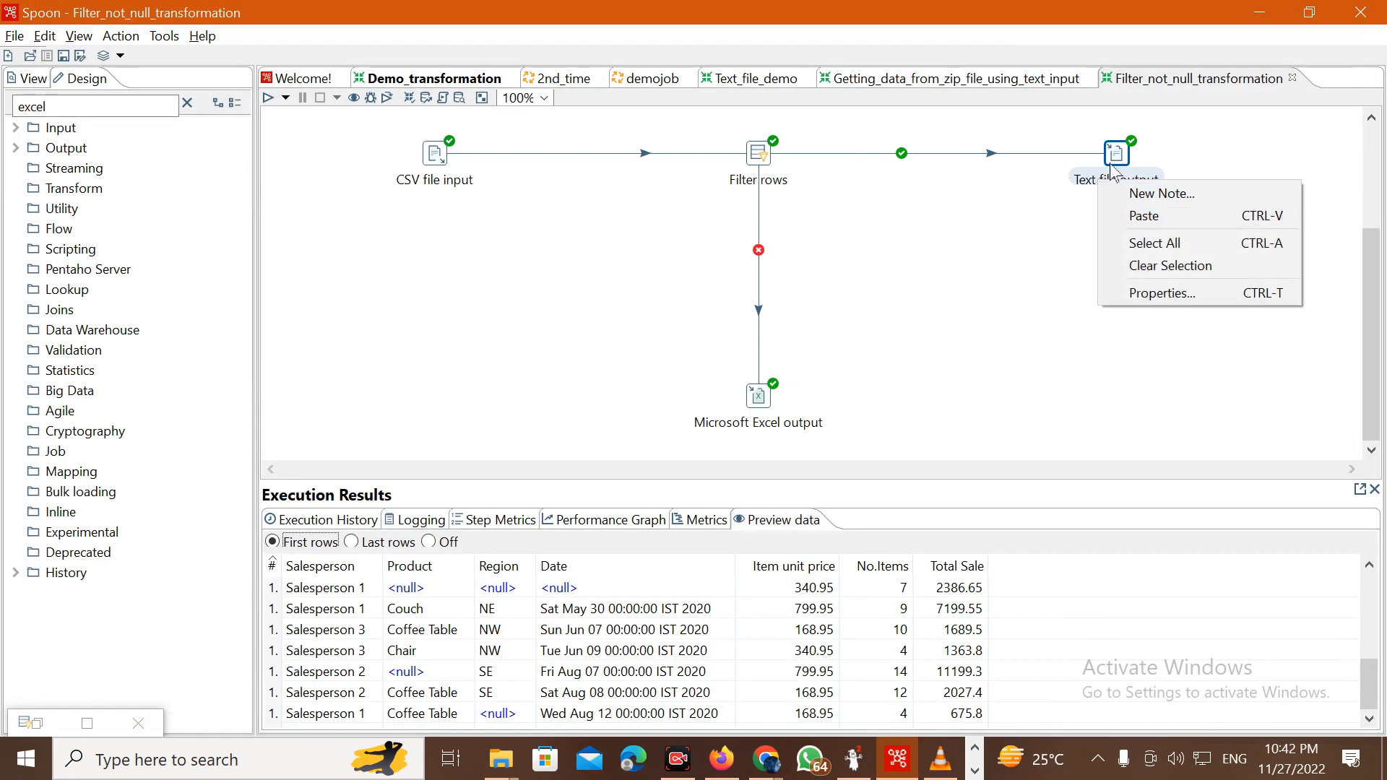
right_click(1114, 163)
click(1151, 202)
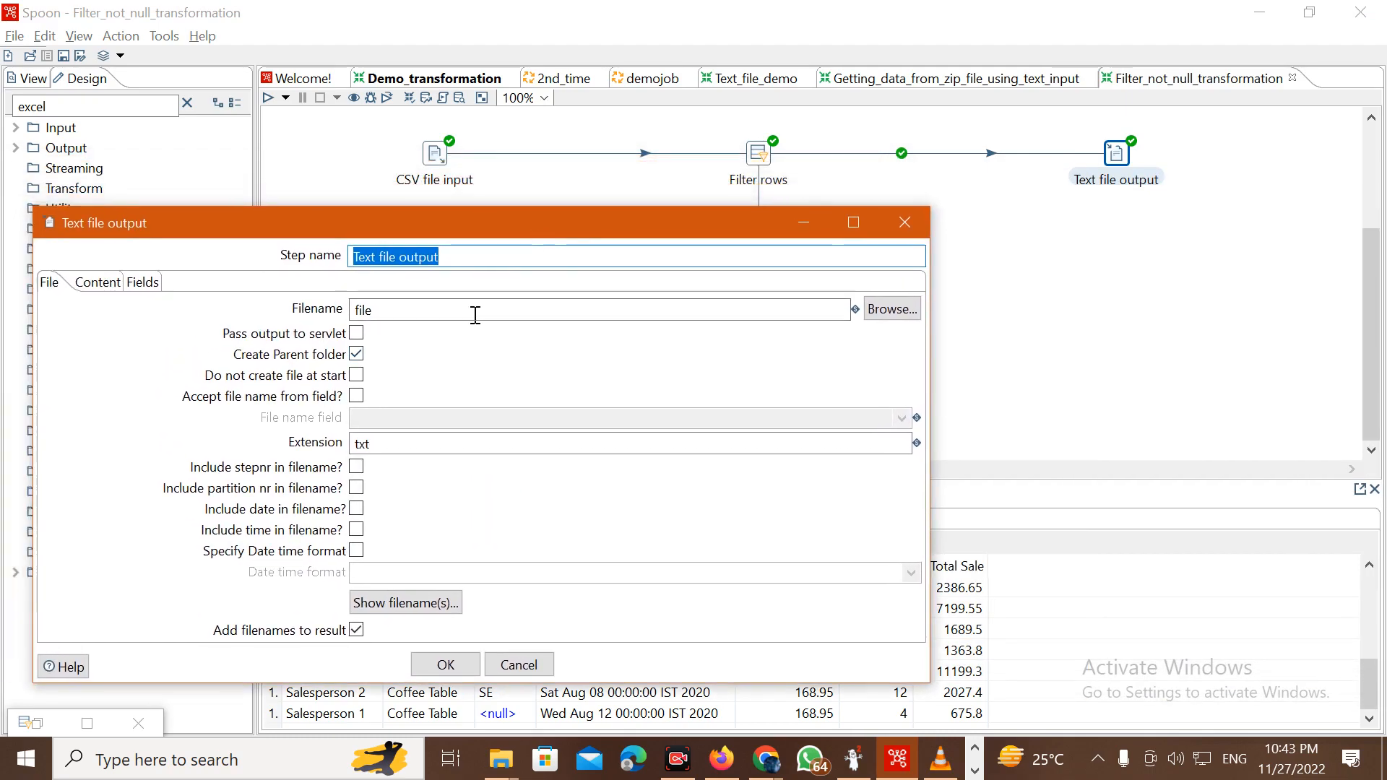
click(474, 312)
double_click(354, 309)
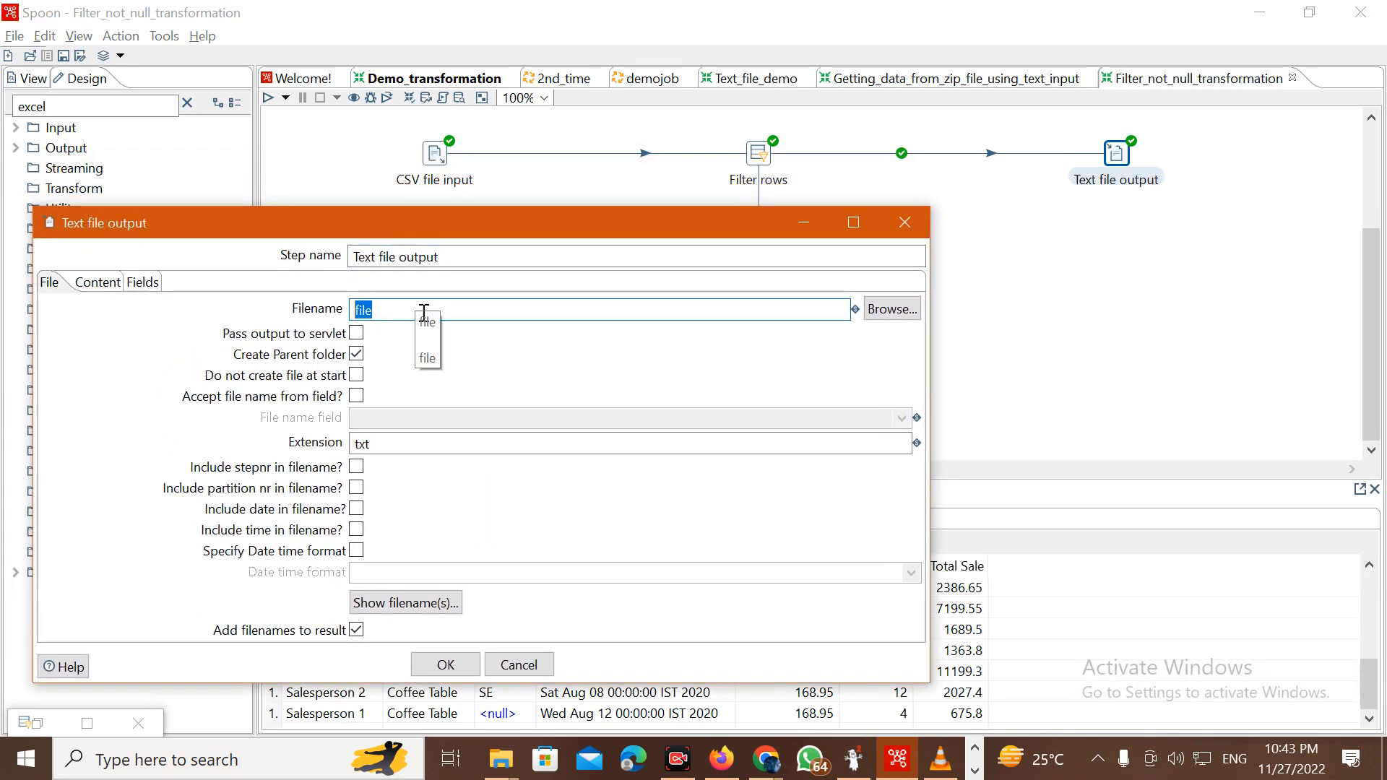
Switch to File Explorer and go to the Furniture folder under Desktop, Data, Project.
mouse_move(504, 770)
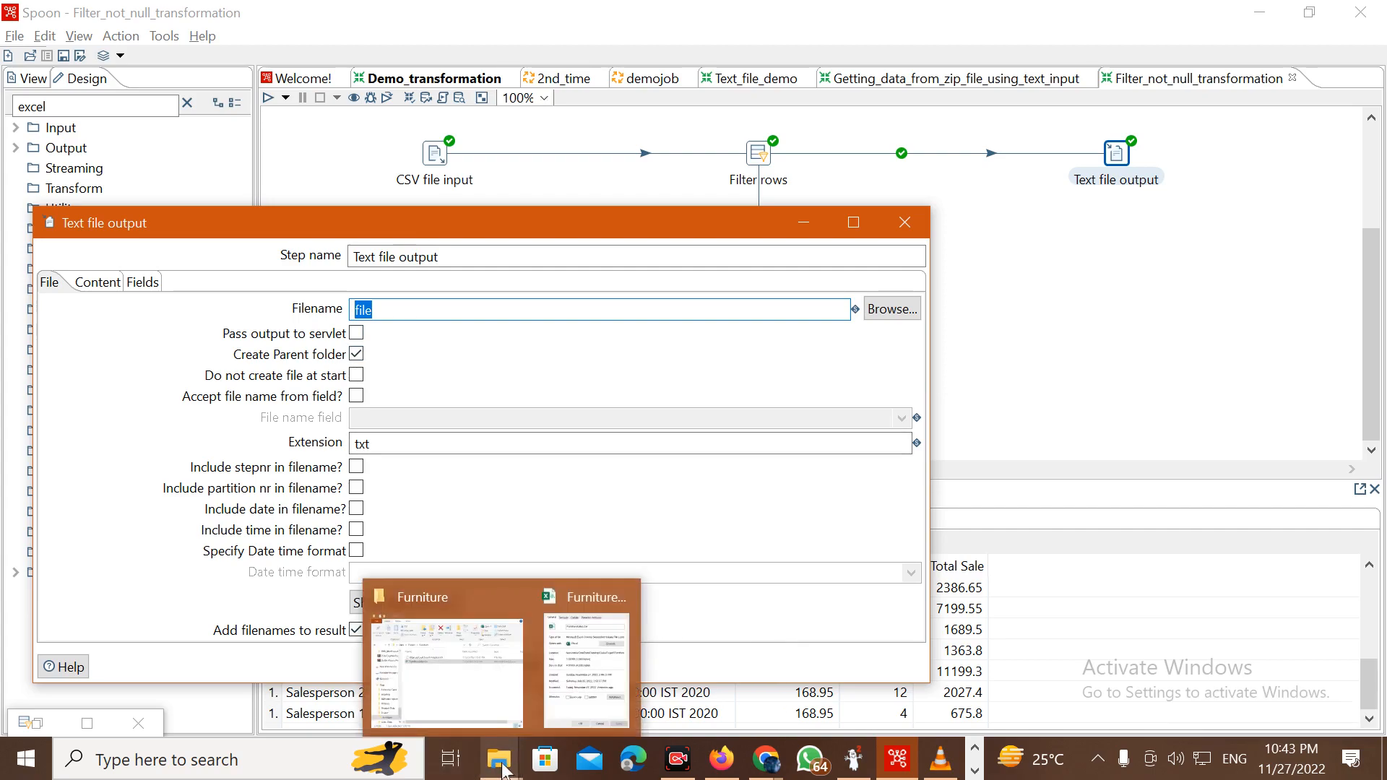
click(465, 700)
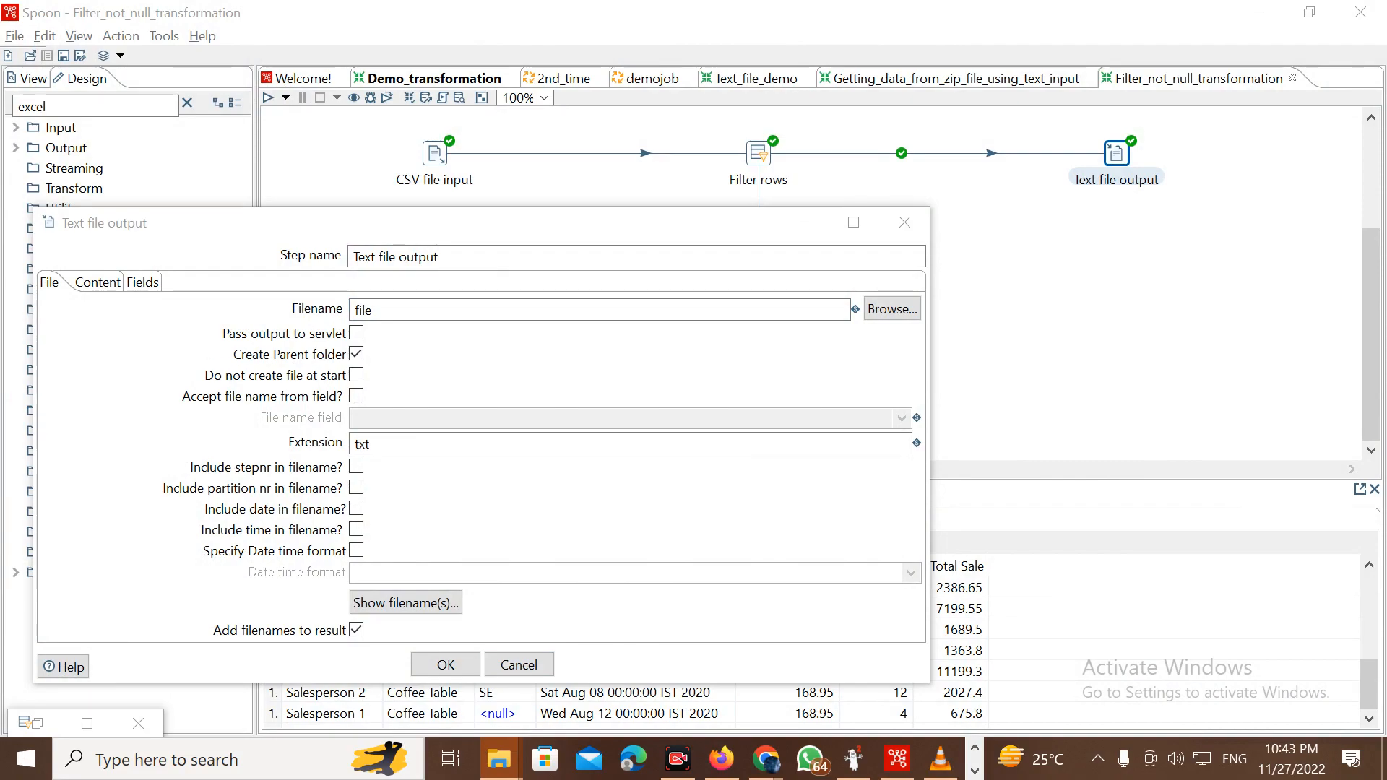
drag(713, 30, 357, 180)
click(356, 181)
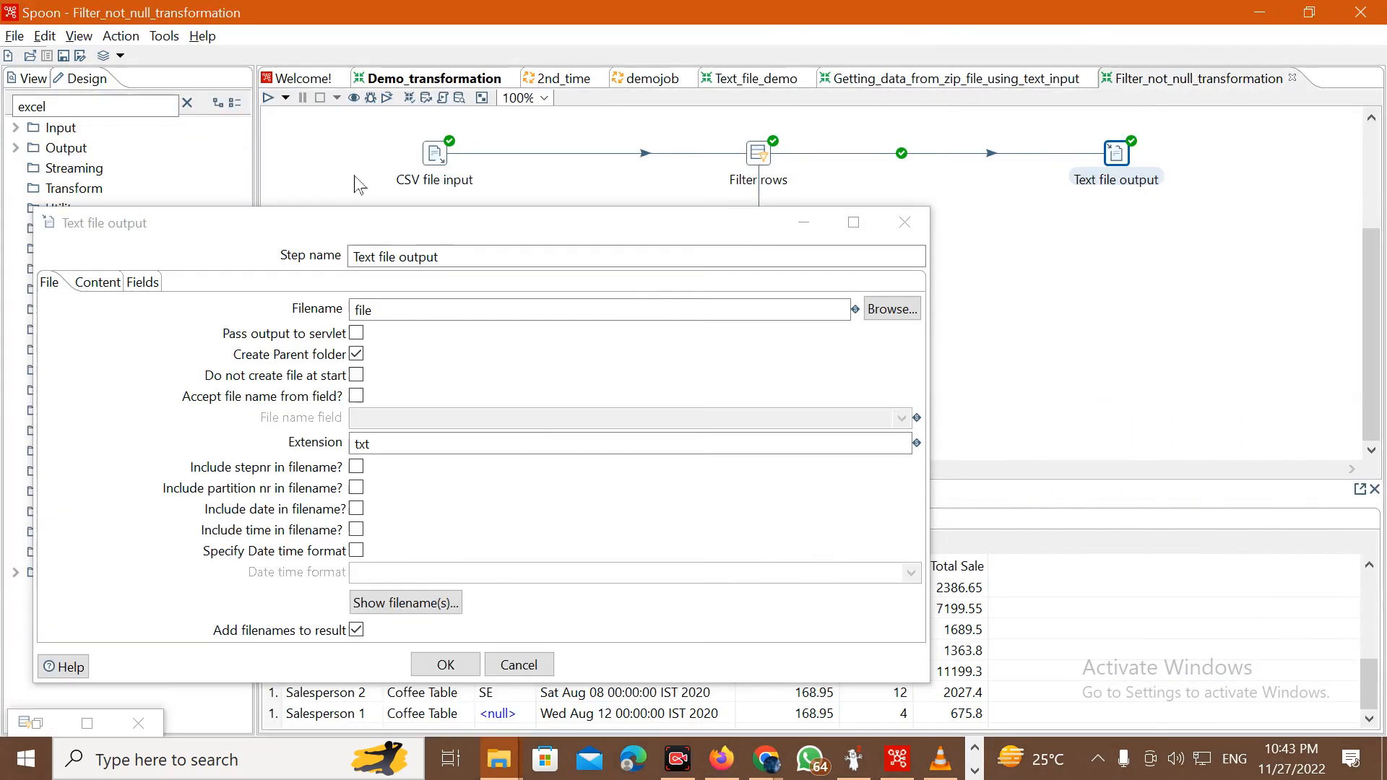
key(alt+Tab)
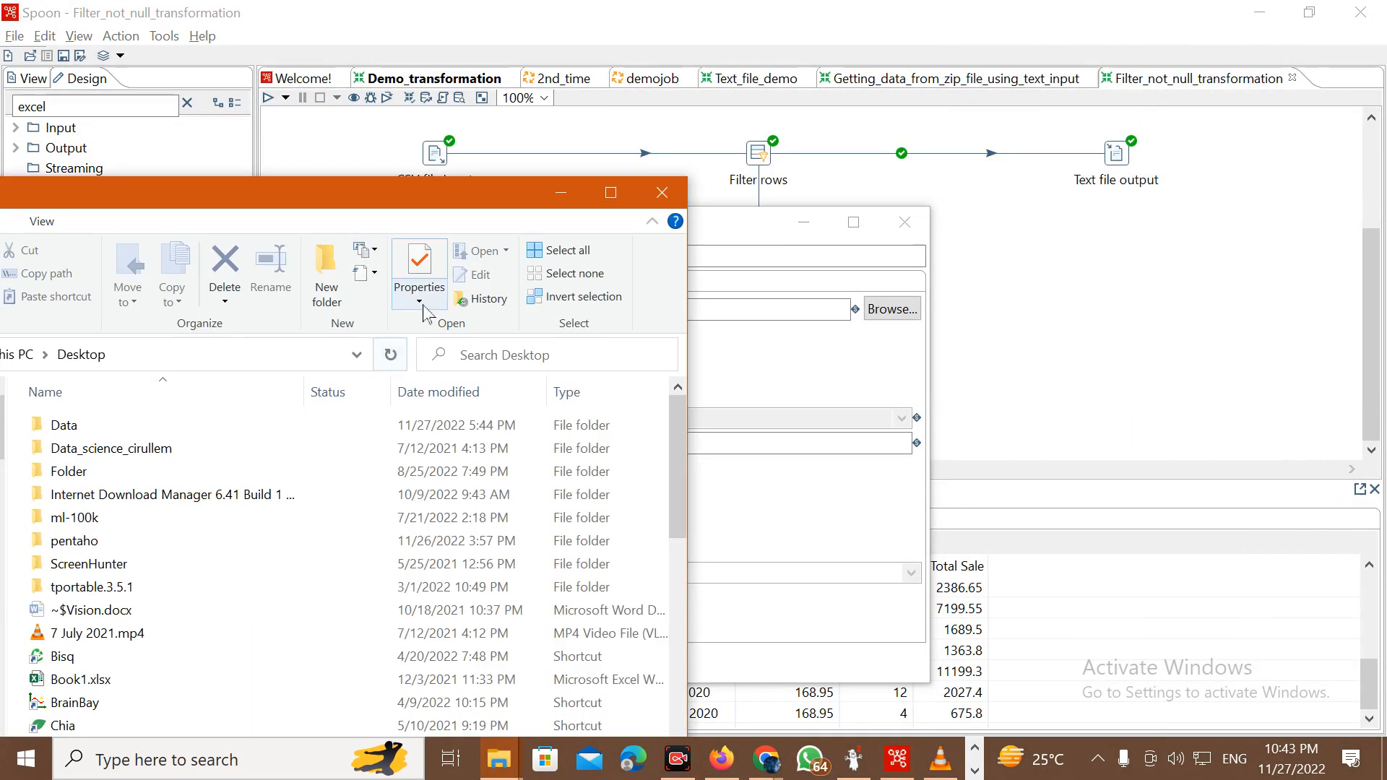
double_click(156, 437)
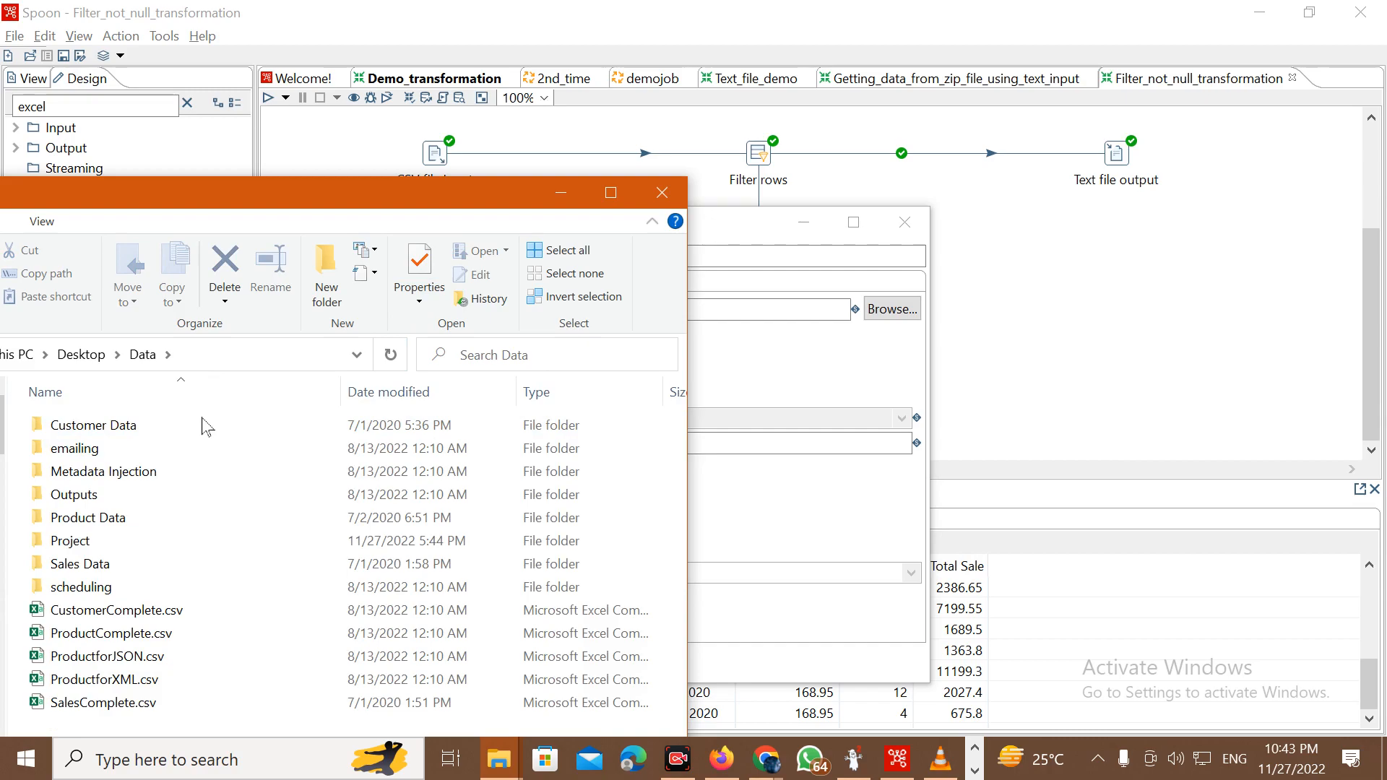
double_click(188, 542)
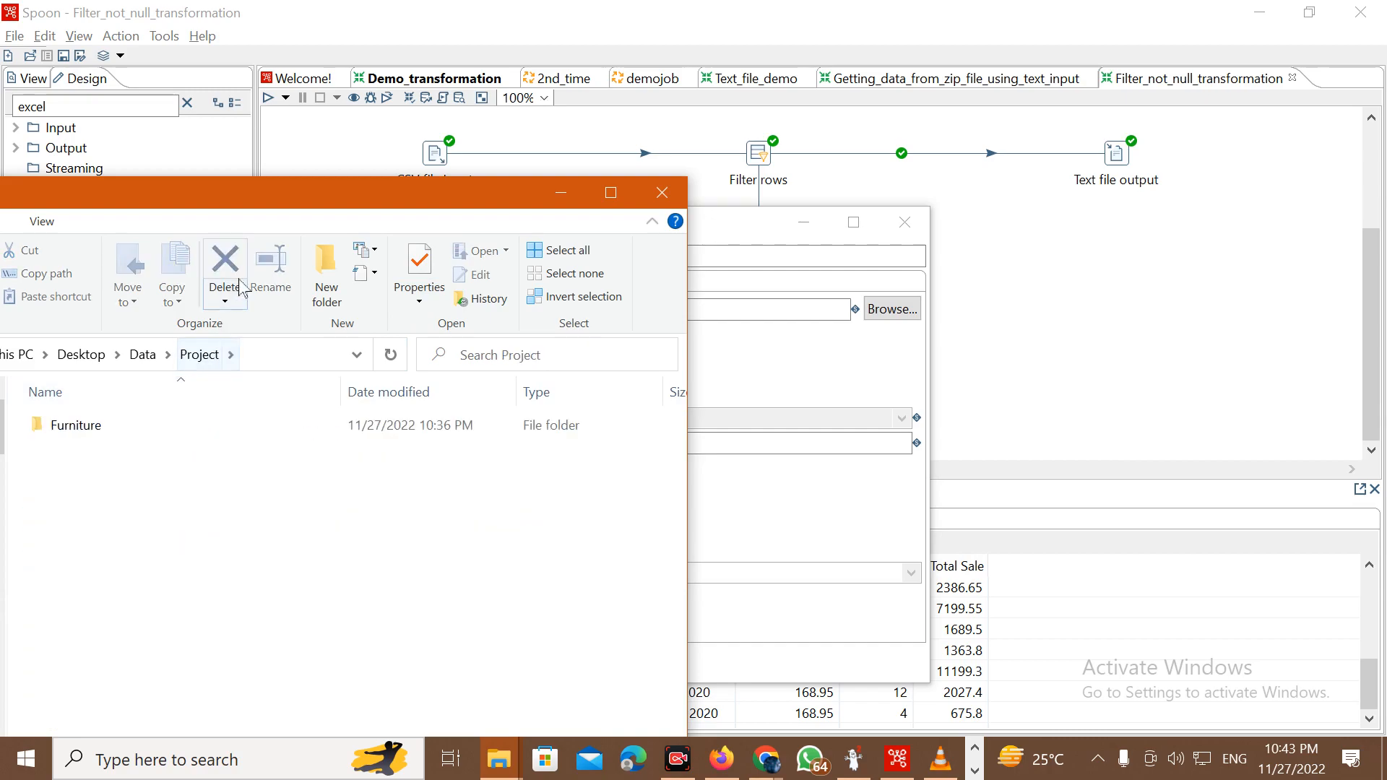
click(251, 432)
double_click(251, 432)
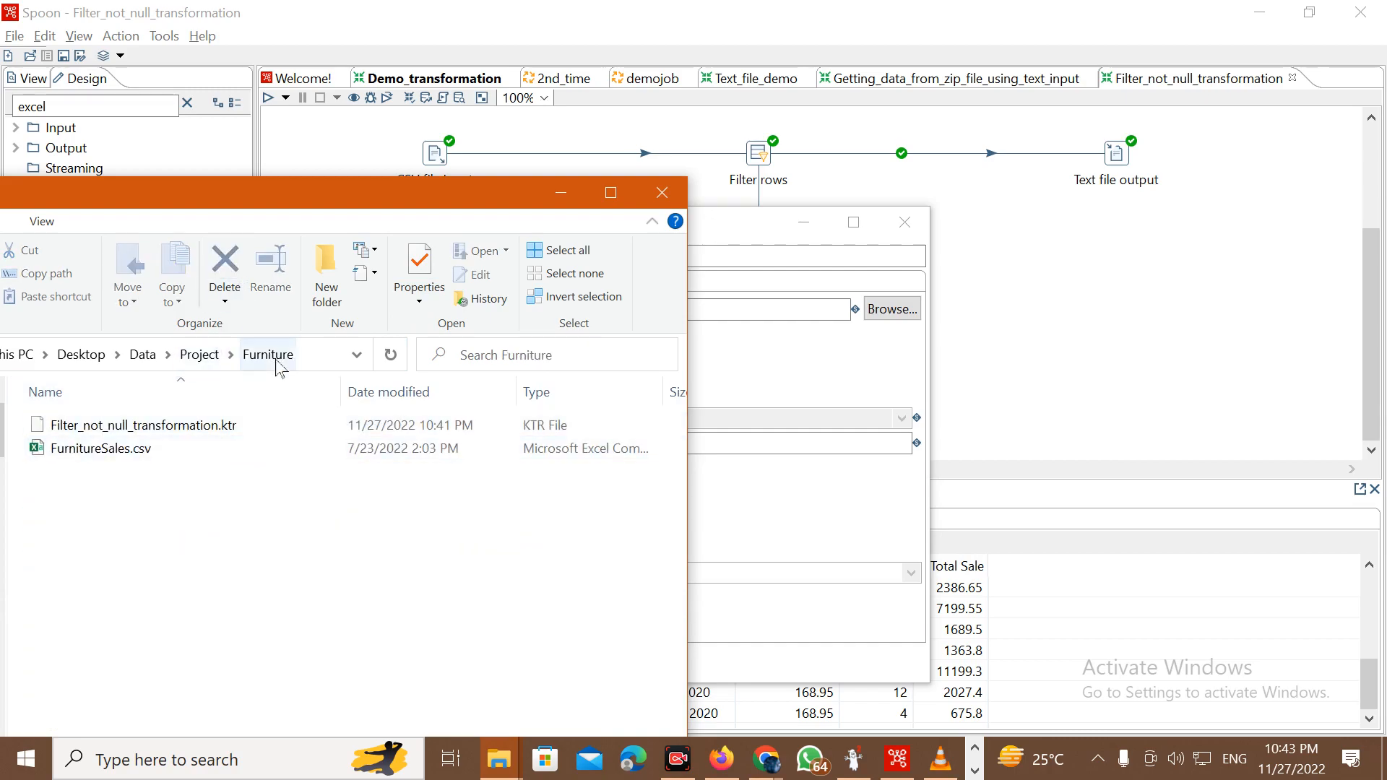
click(201, 355)
right_click(172, 488)
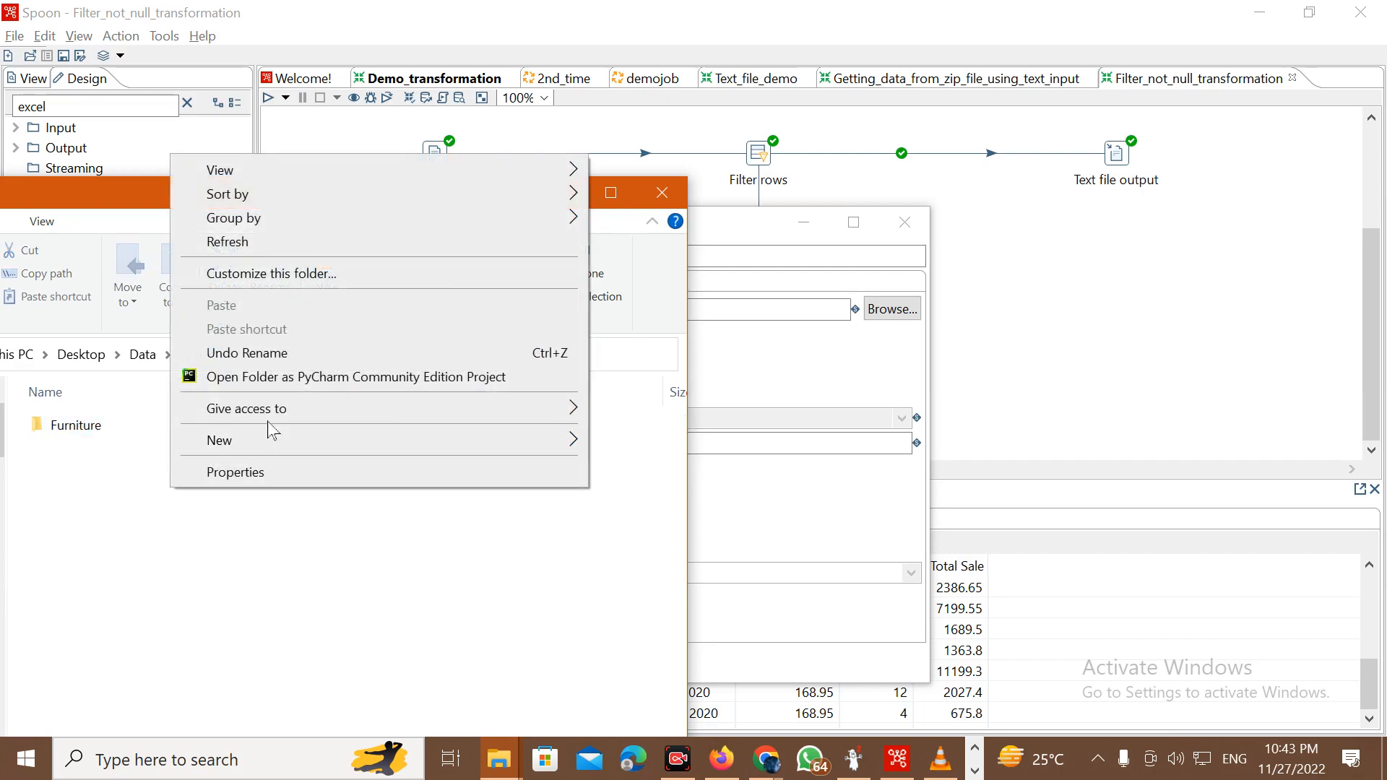
mouse_move(576, 452)
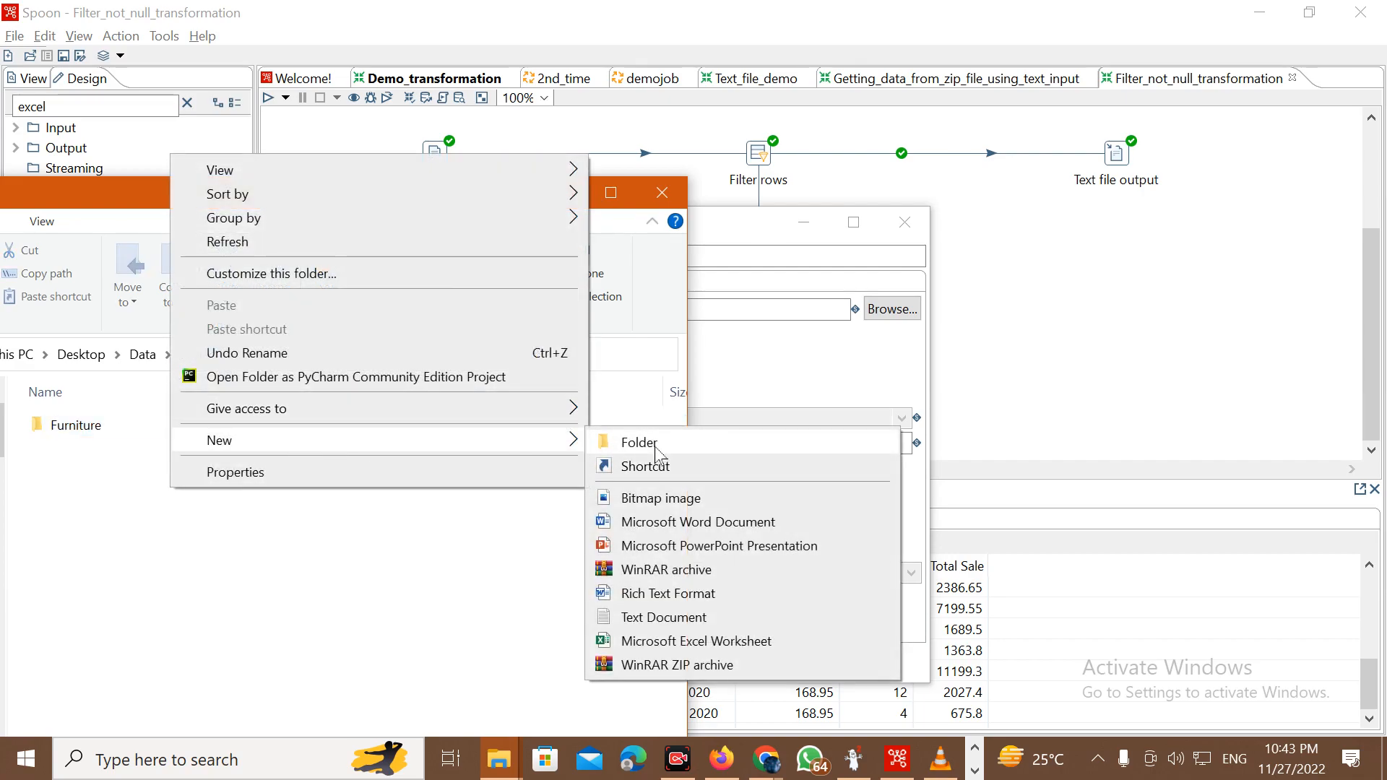
click(101, 496)
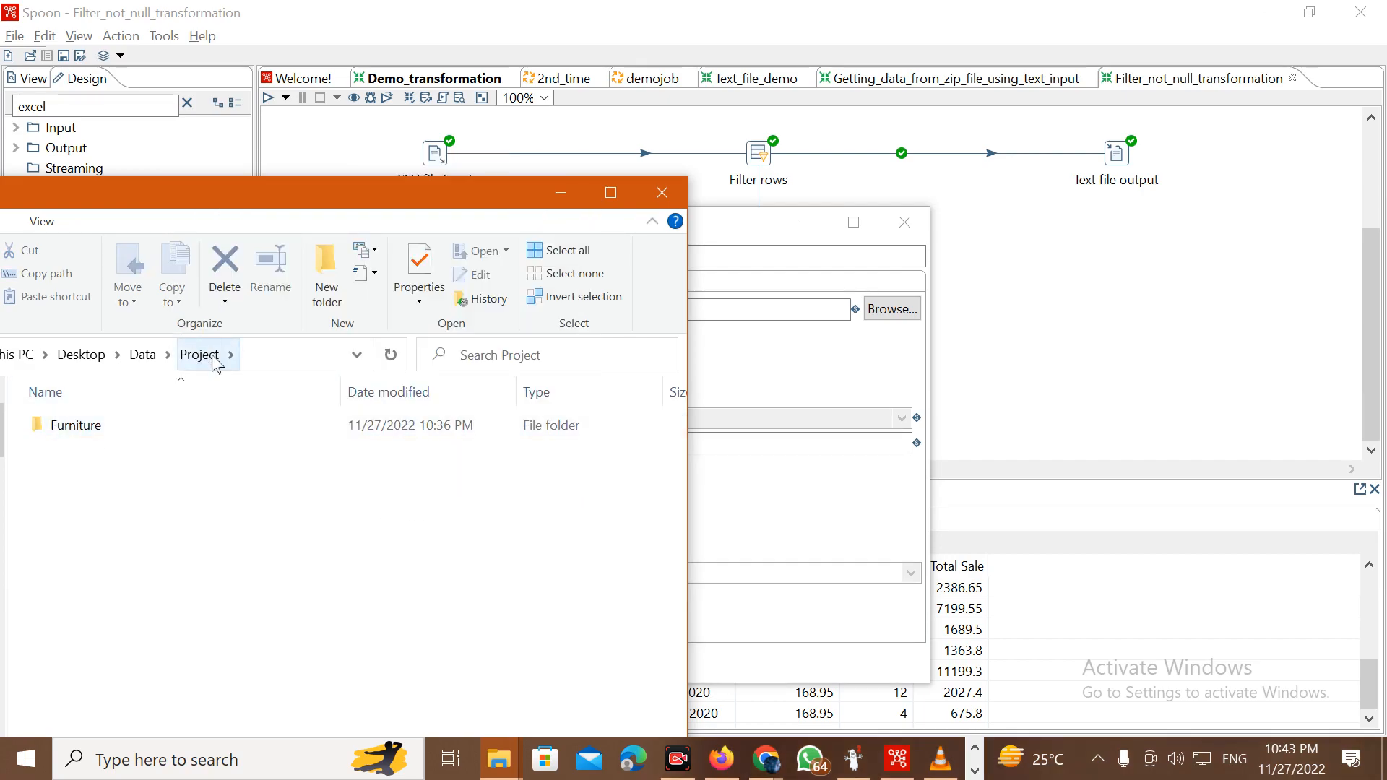
Create a new folder named Dashboard inside the Furniture folder.
double_click(189, 422)
right_click(162, 506)
click(182, 547)
right_click(179, 519)
mouse_move(459, 486)
click(678, 474)
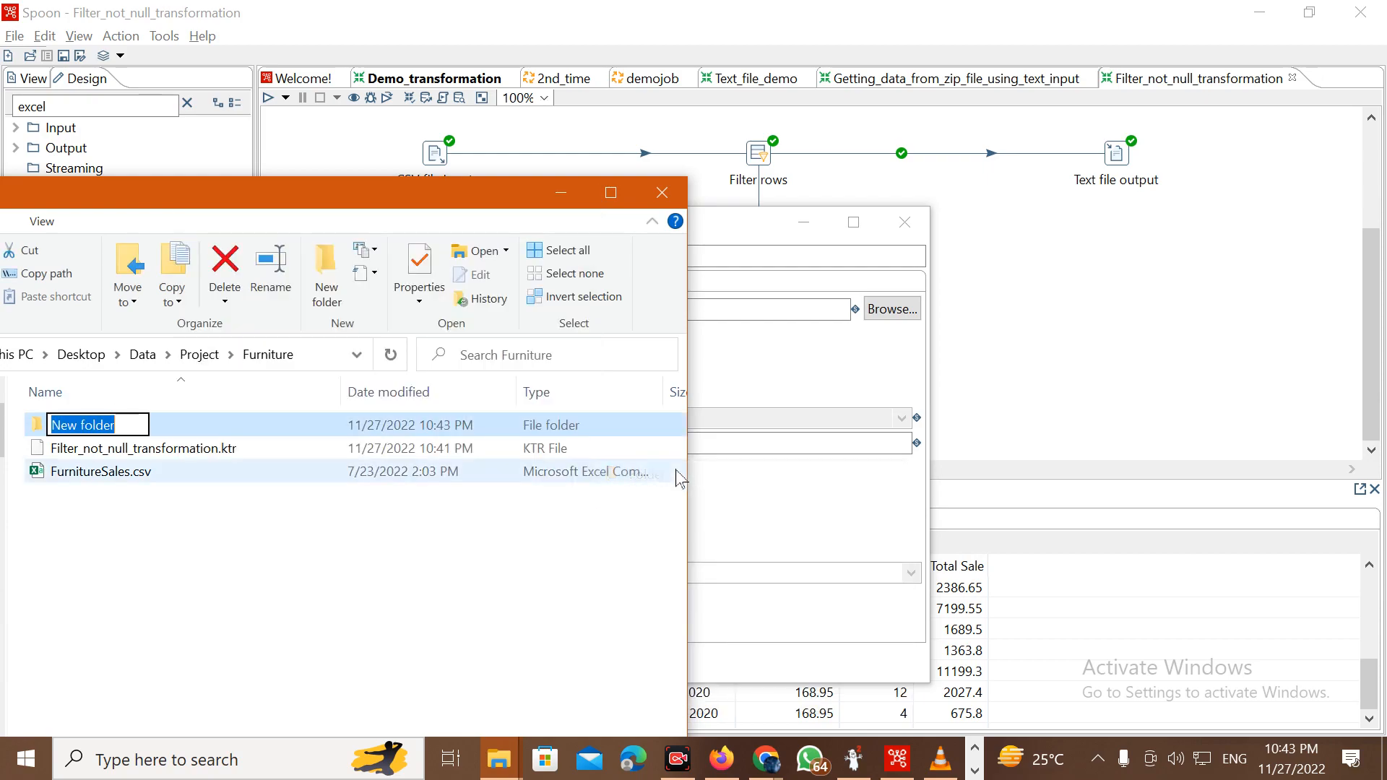
text(Dashboards)
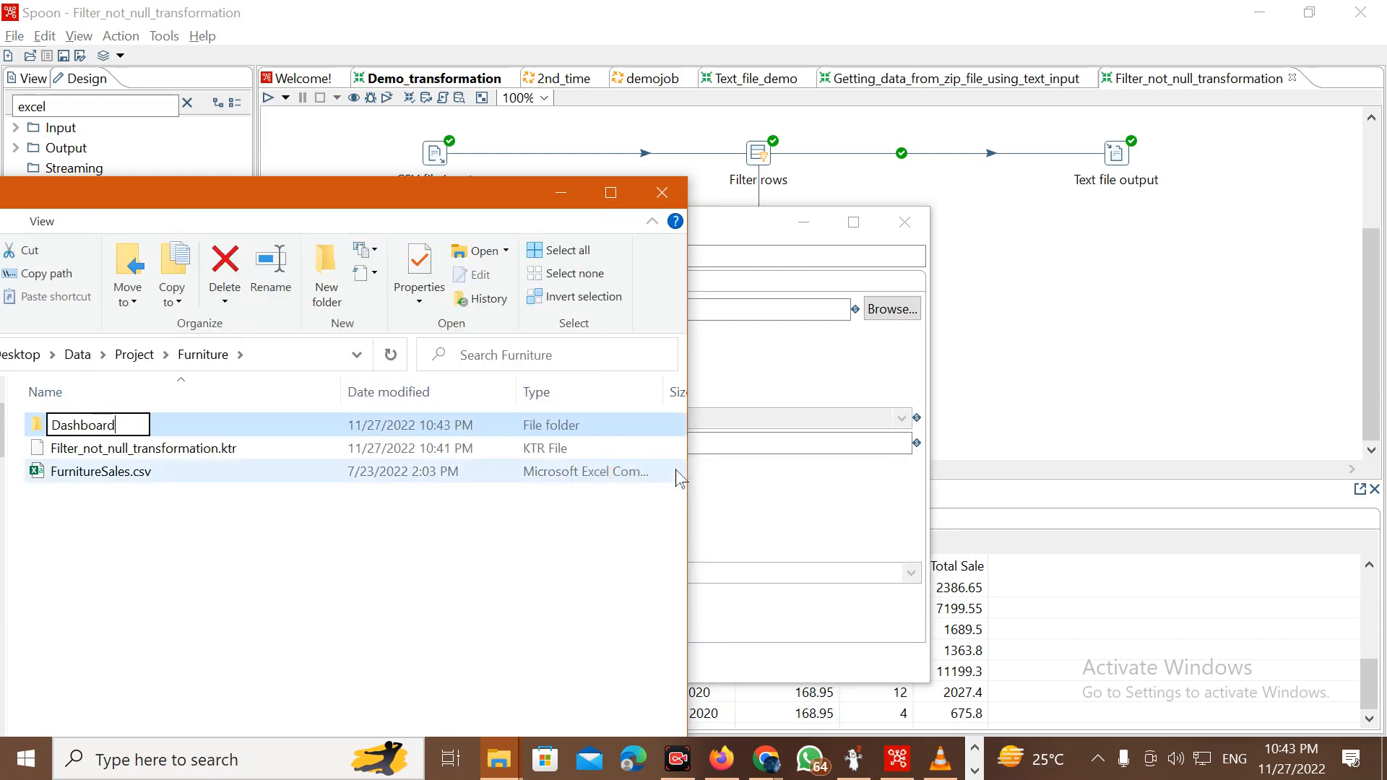
key(Return)
click(383, 442)
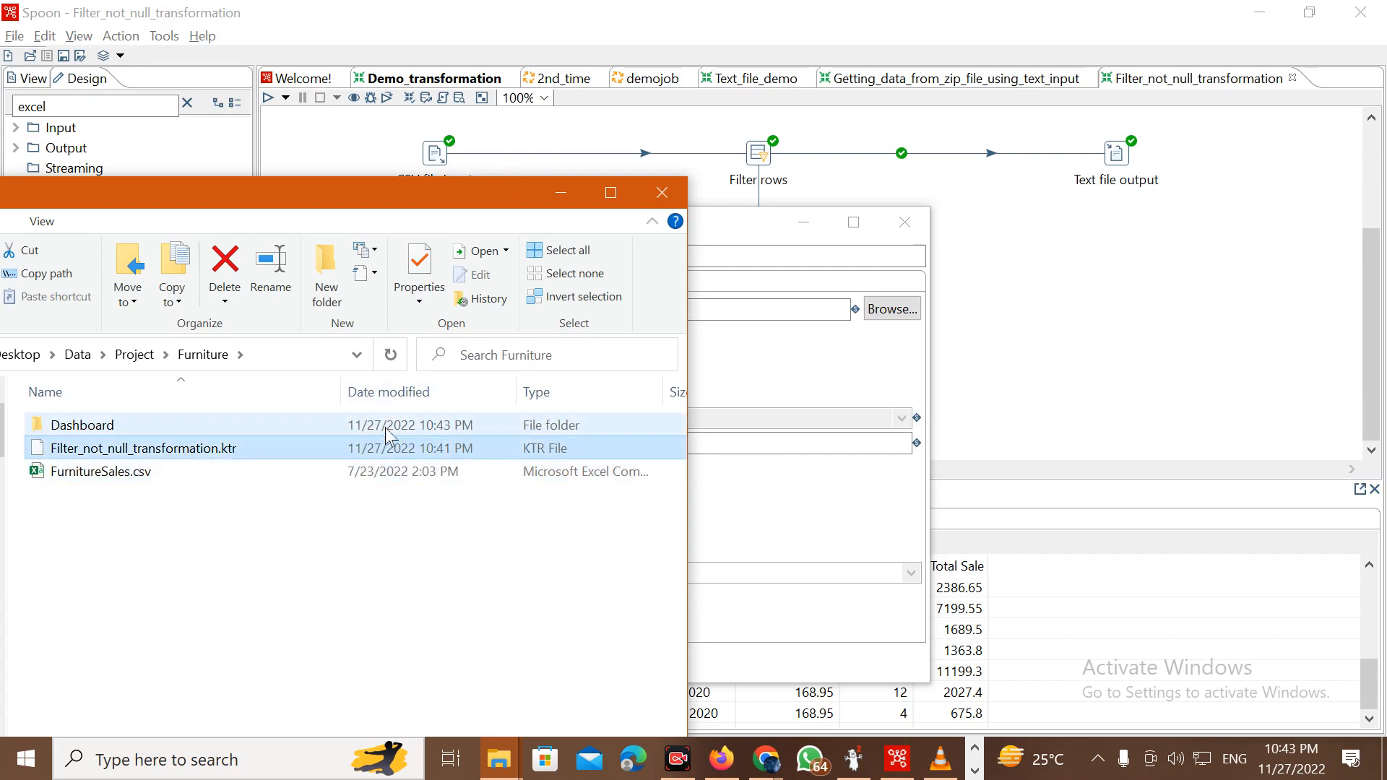
double_click(386, 426)
right_click(385, 431)
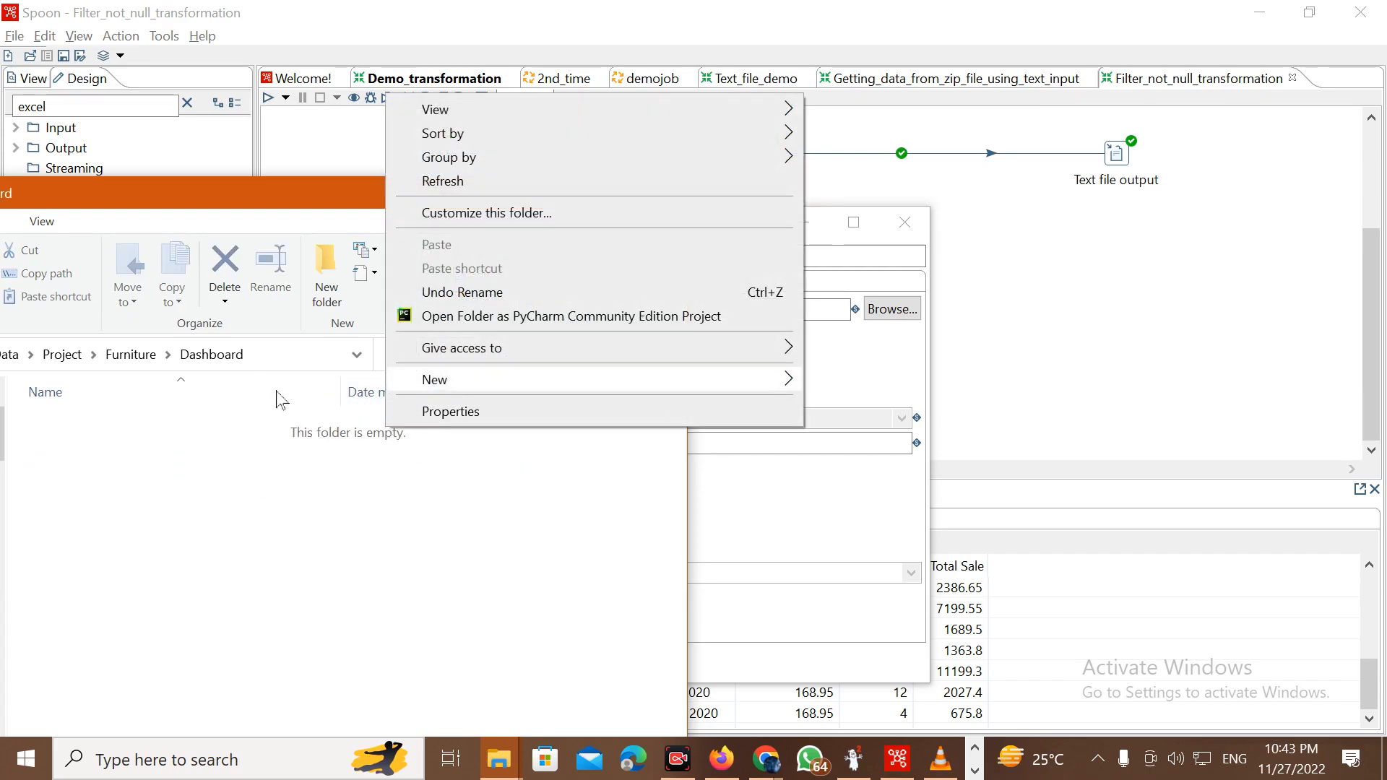
click(152, 357)
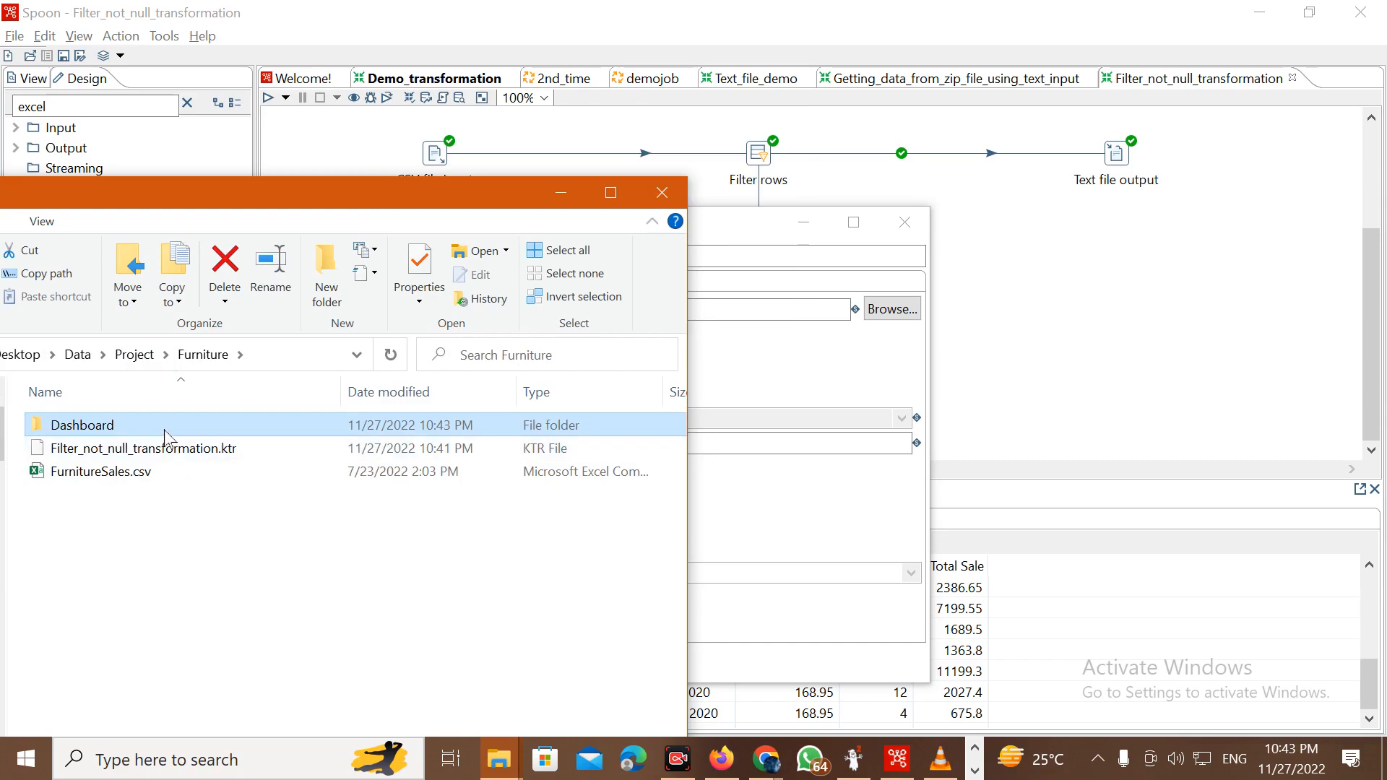
Copy the Dashboard folder's location path from its properties and close the properties without changes.
right_click(166, 435)
click(261, 720)
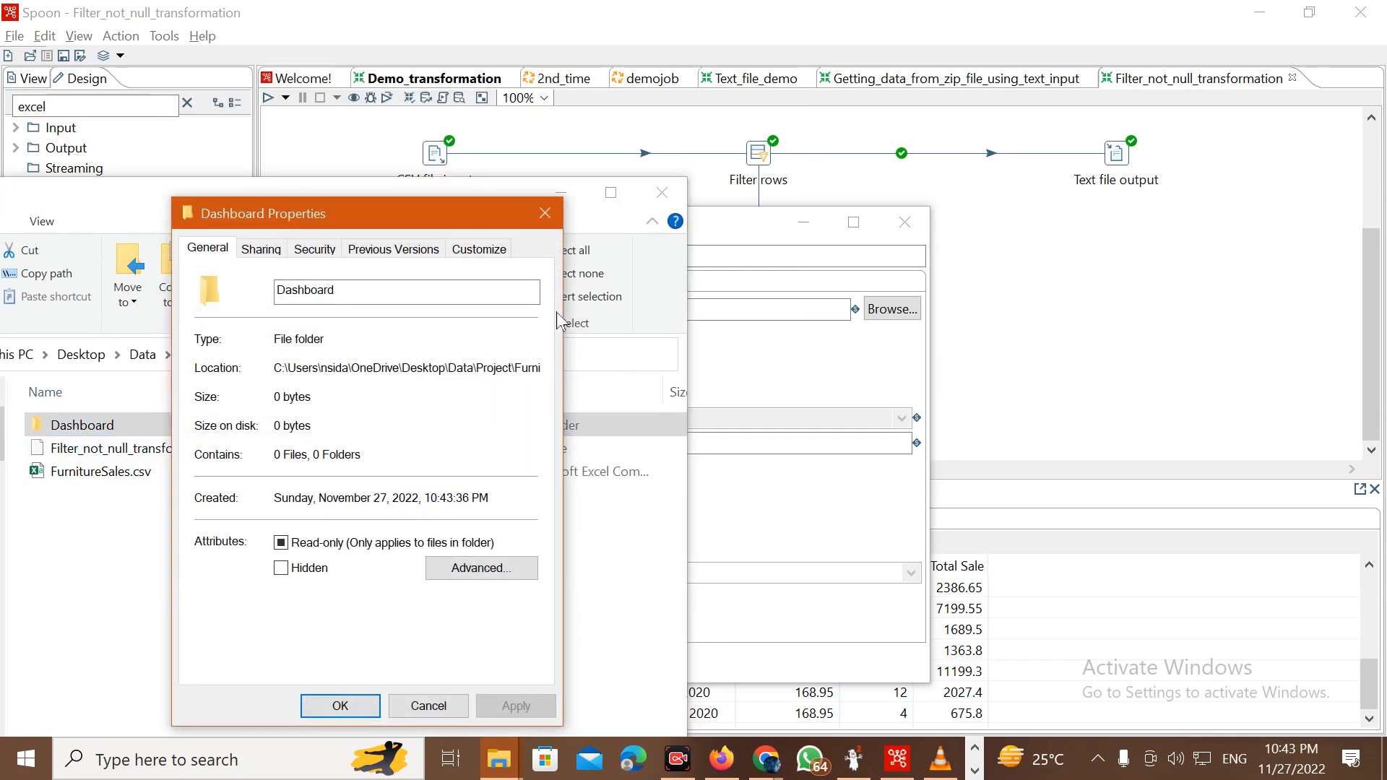
key(Tab)
key(ctrl+c)
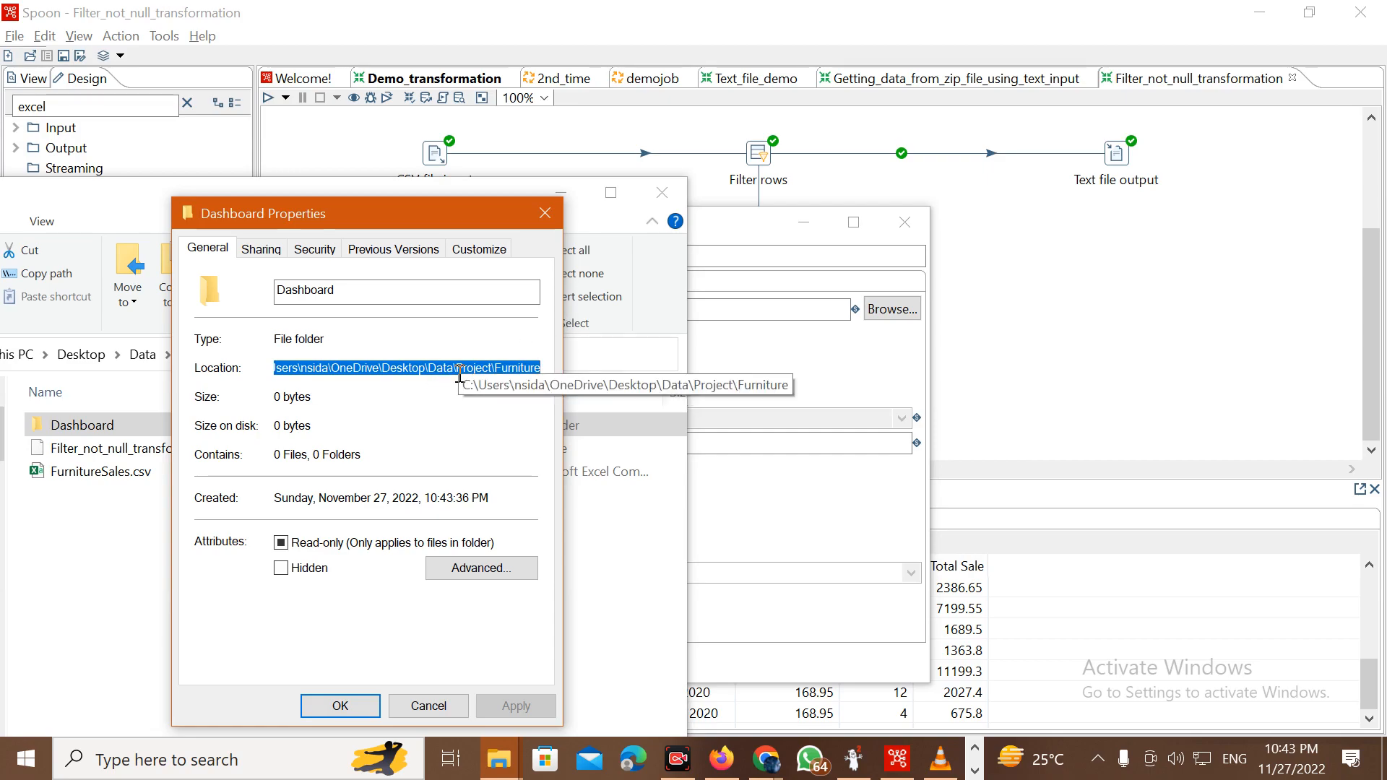
click(415, 711)
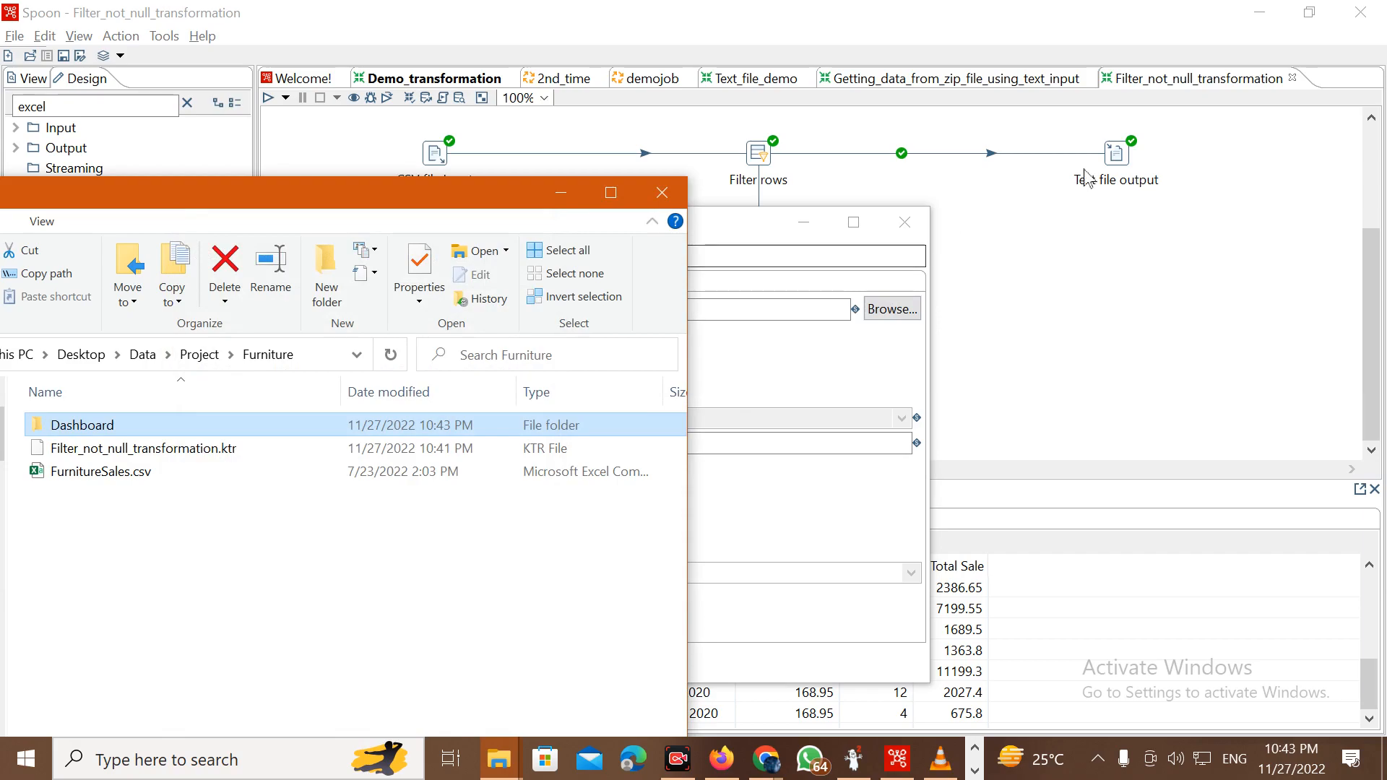
Edit the Text file output step and set its Filename to the Furniture folder path followed by Not-Null-approved_file, without a trailing period.
click(1124, 158)
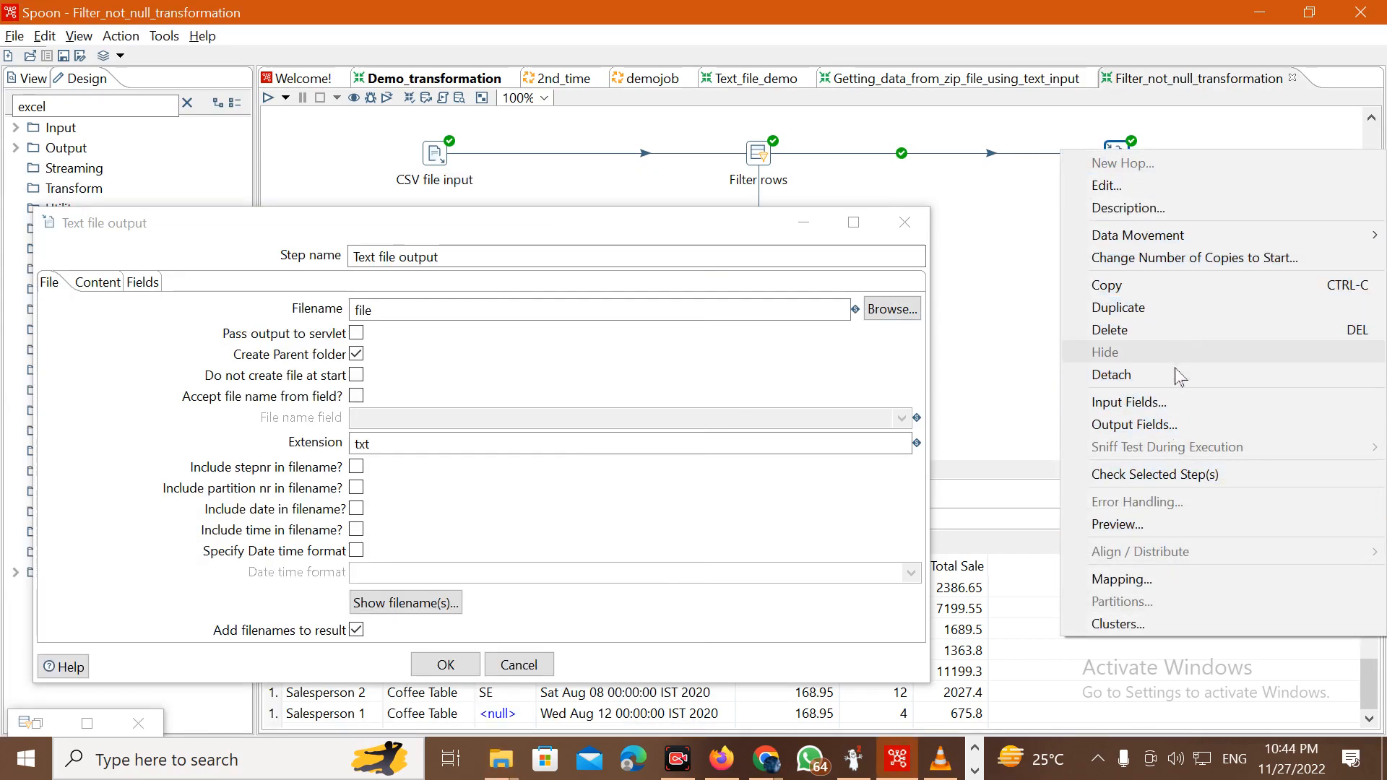
click(1174, 190)
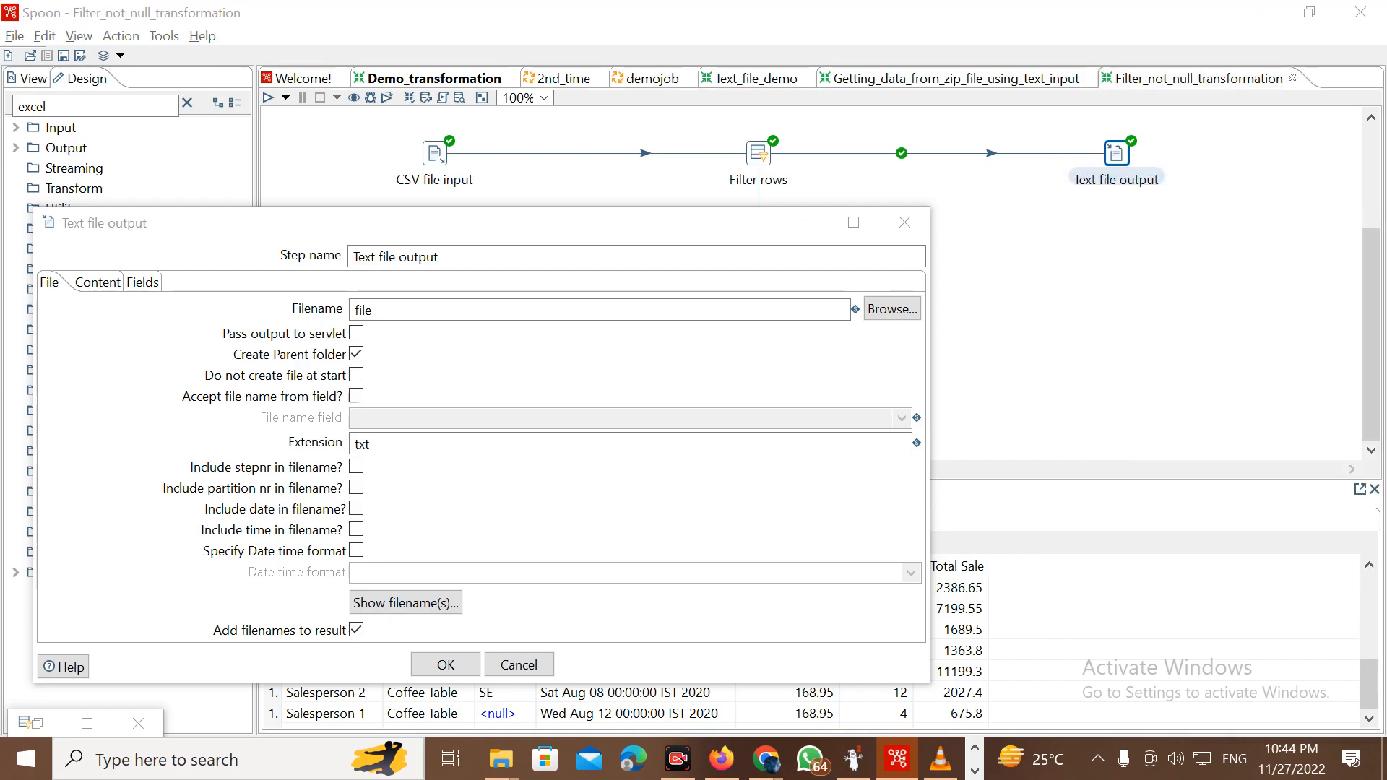
double_click(580, 307)
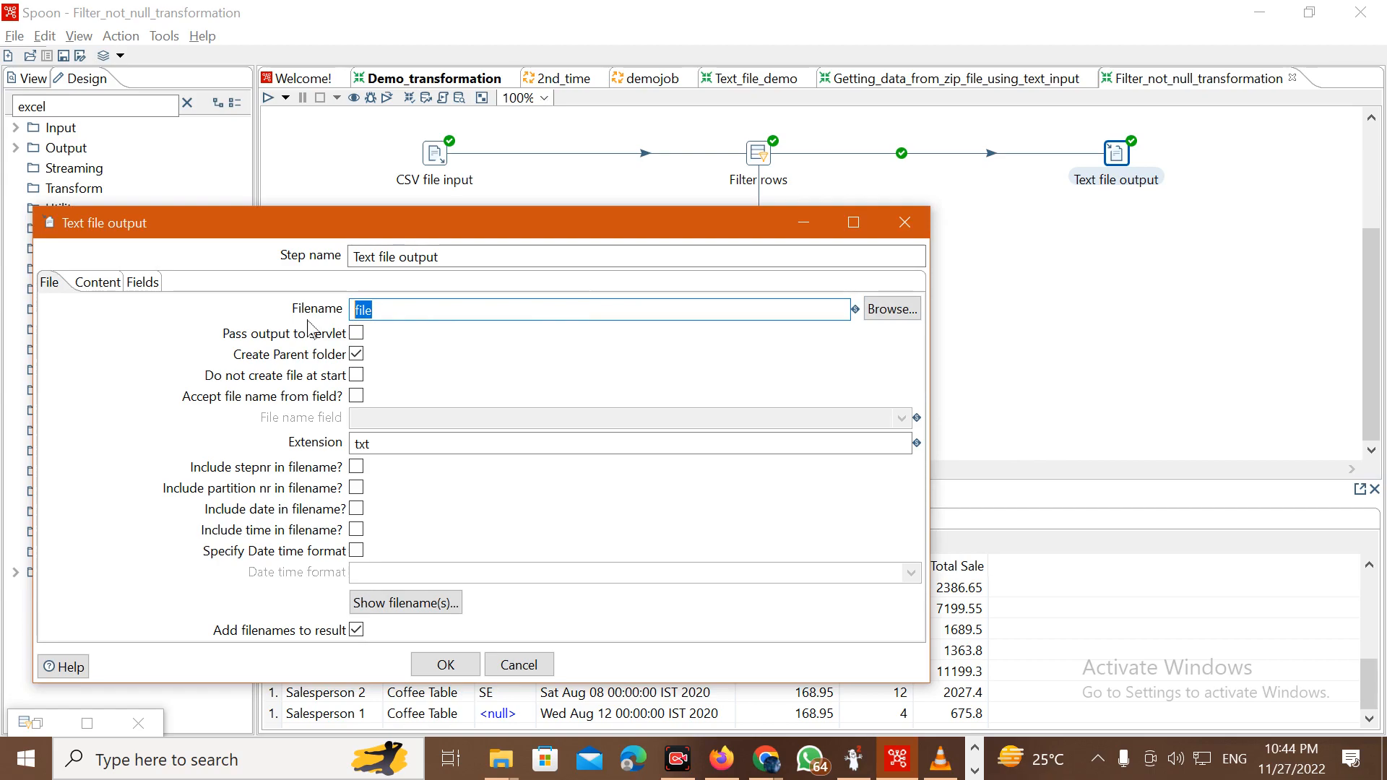
key(ctrl+v)
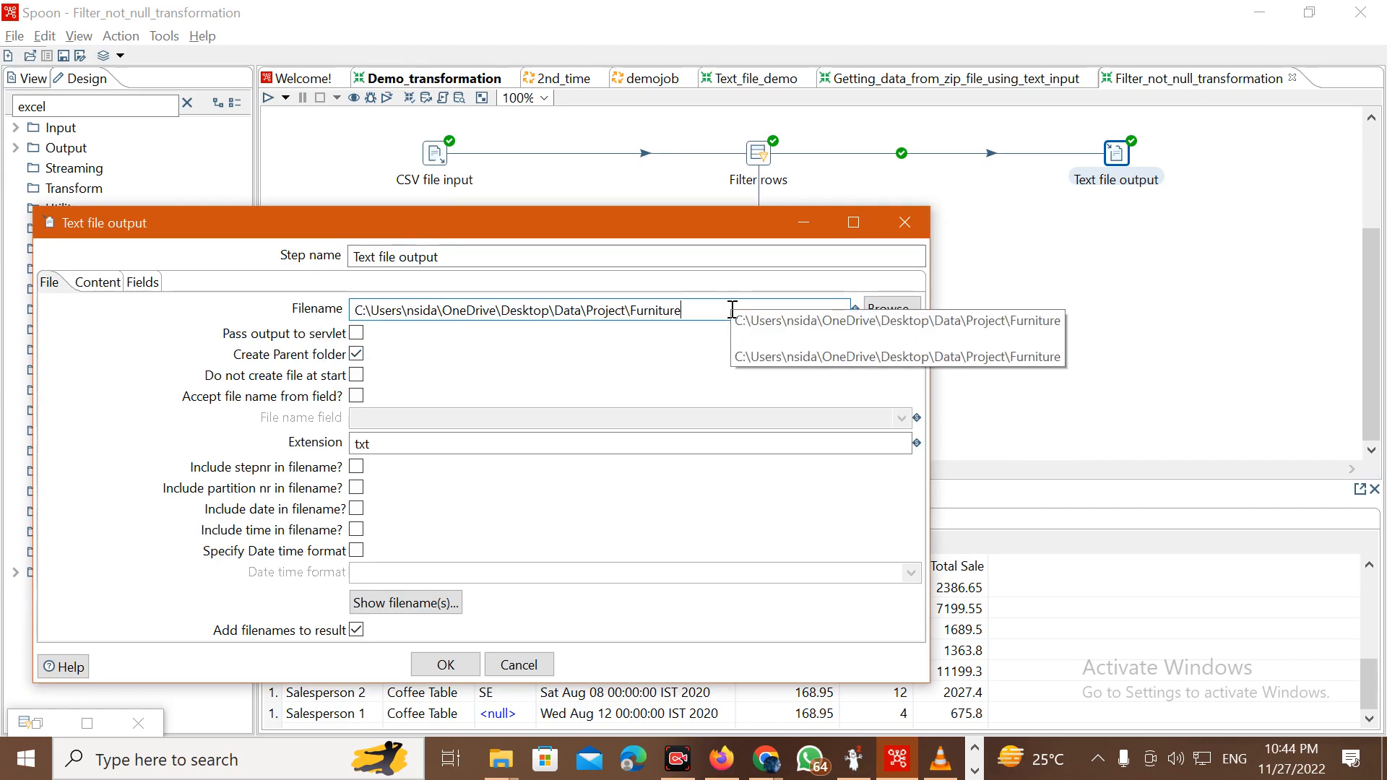
text(\)
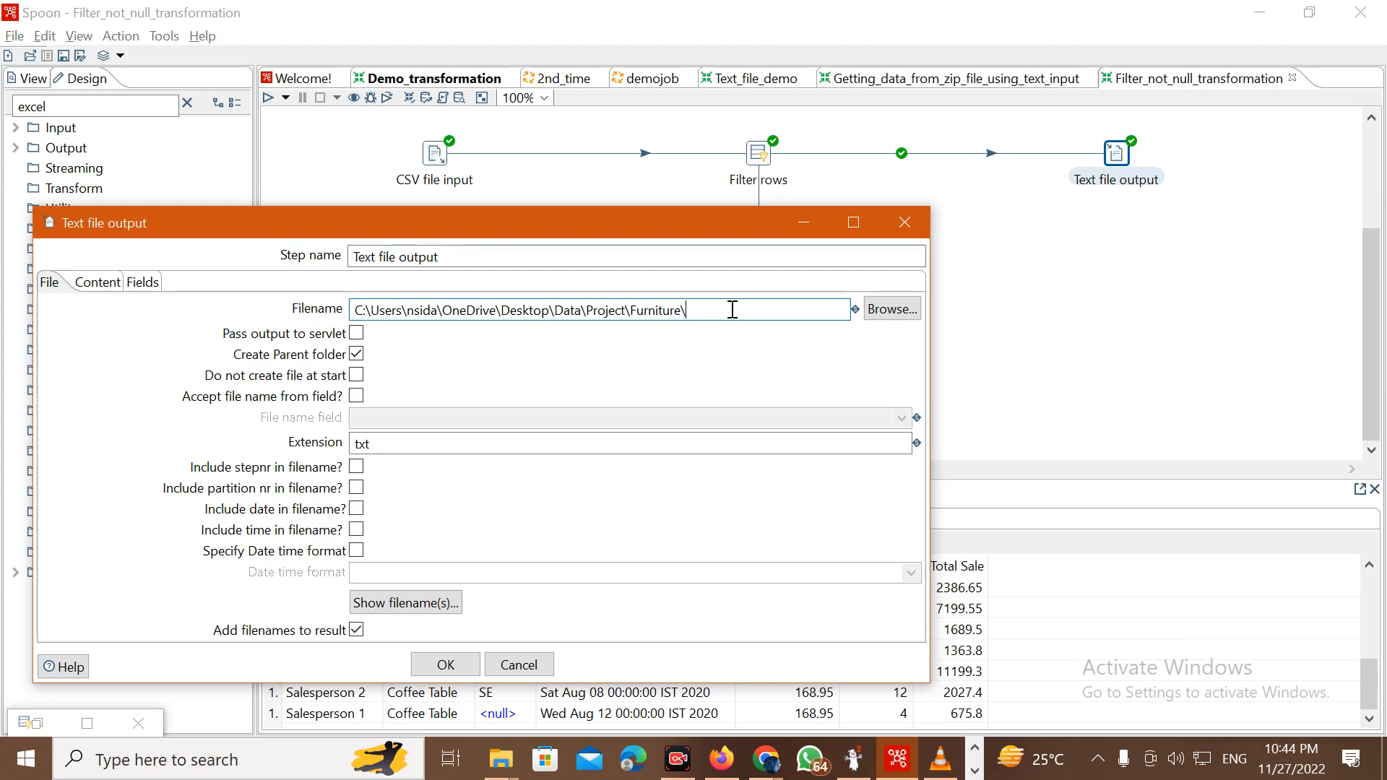
text(Co)
key(BackSpace)
key(BackSpace)
text(Not-)
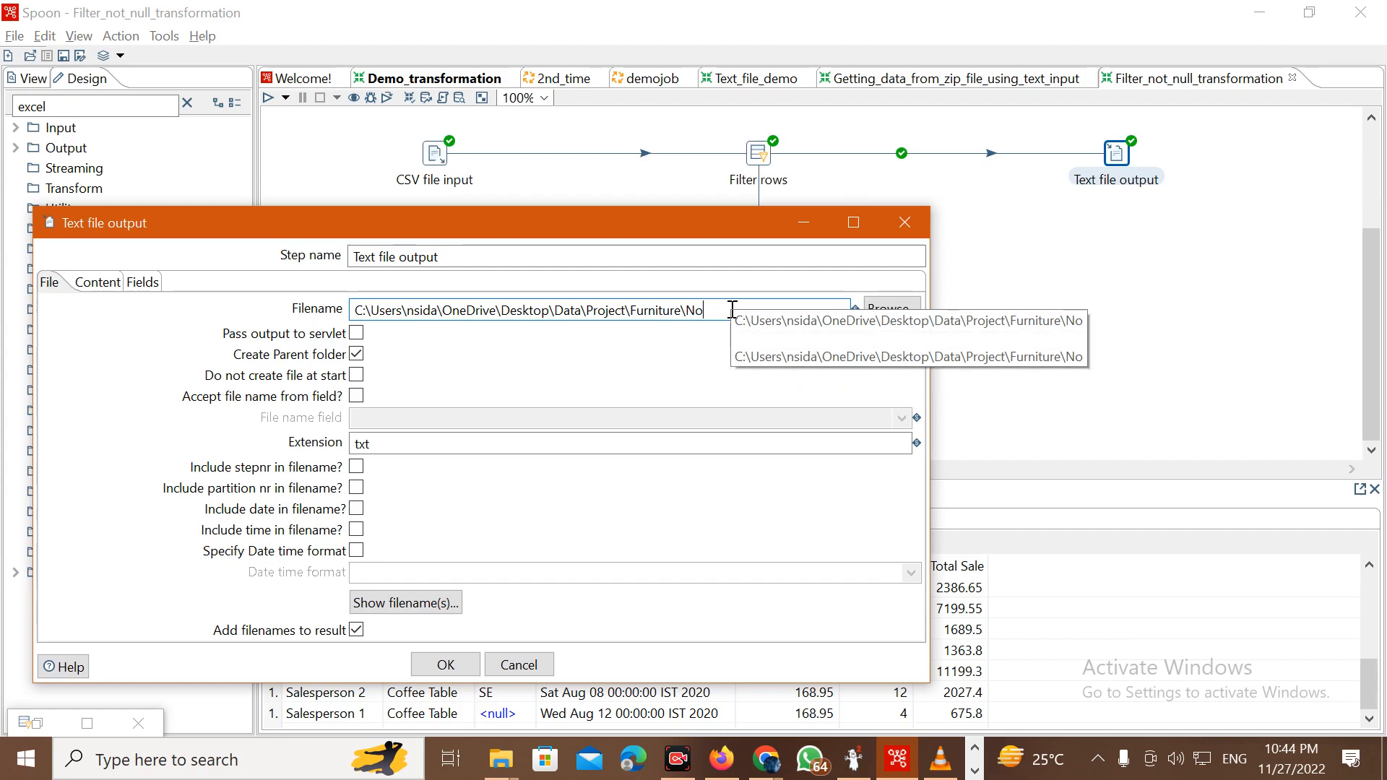
text(ll_)
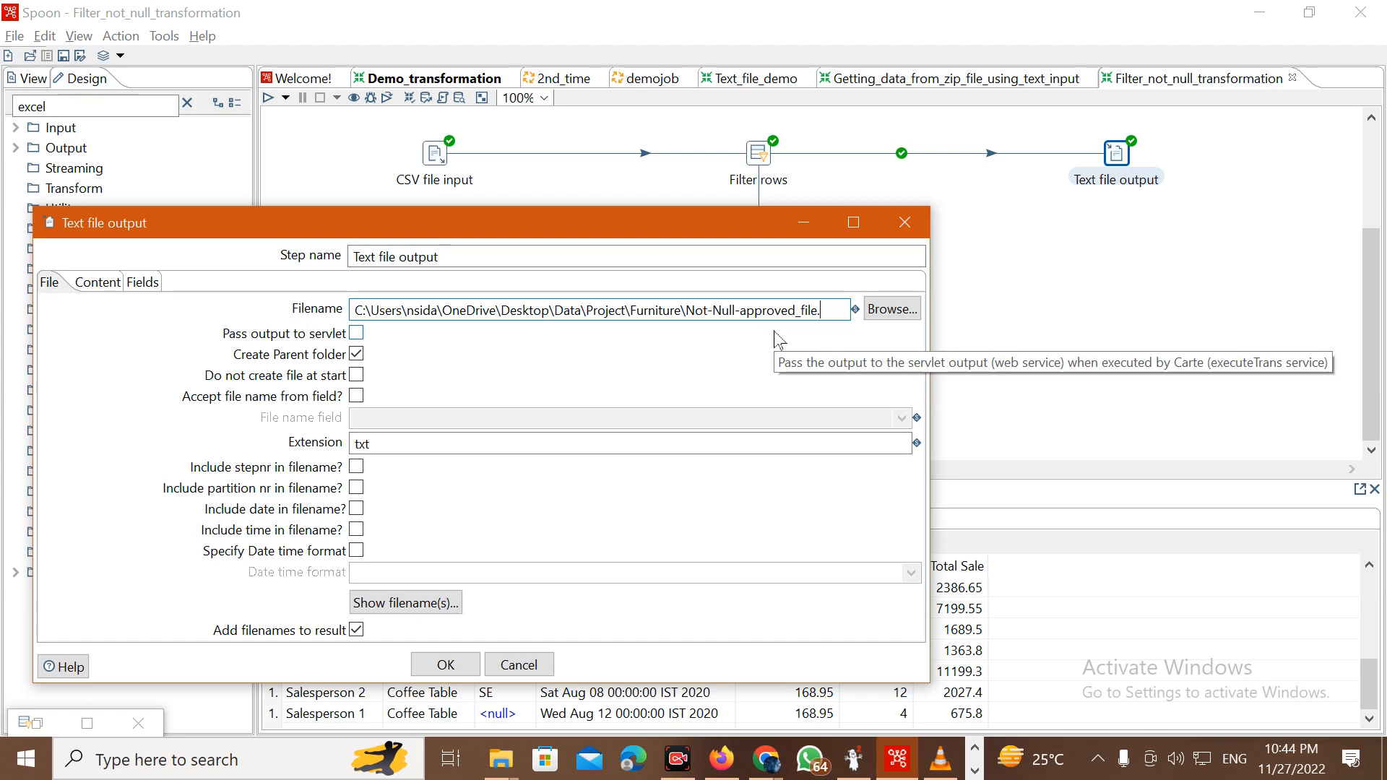
click(604, 441)
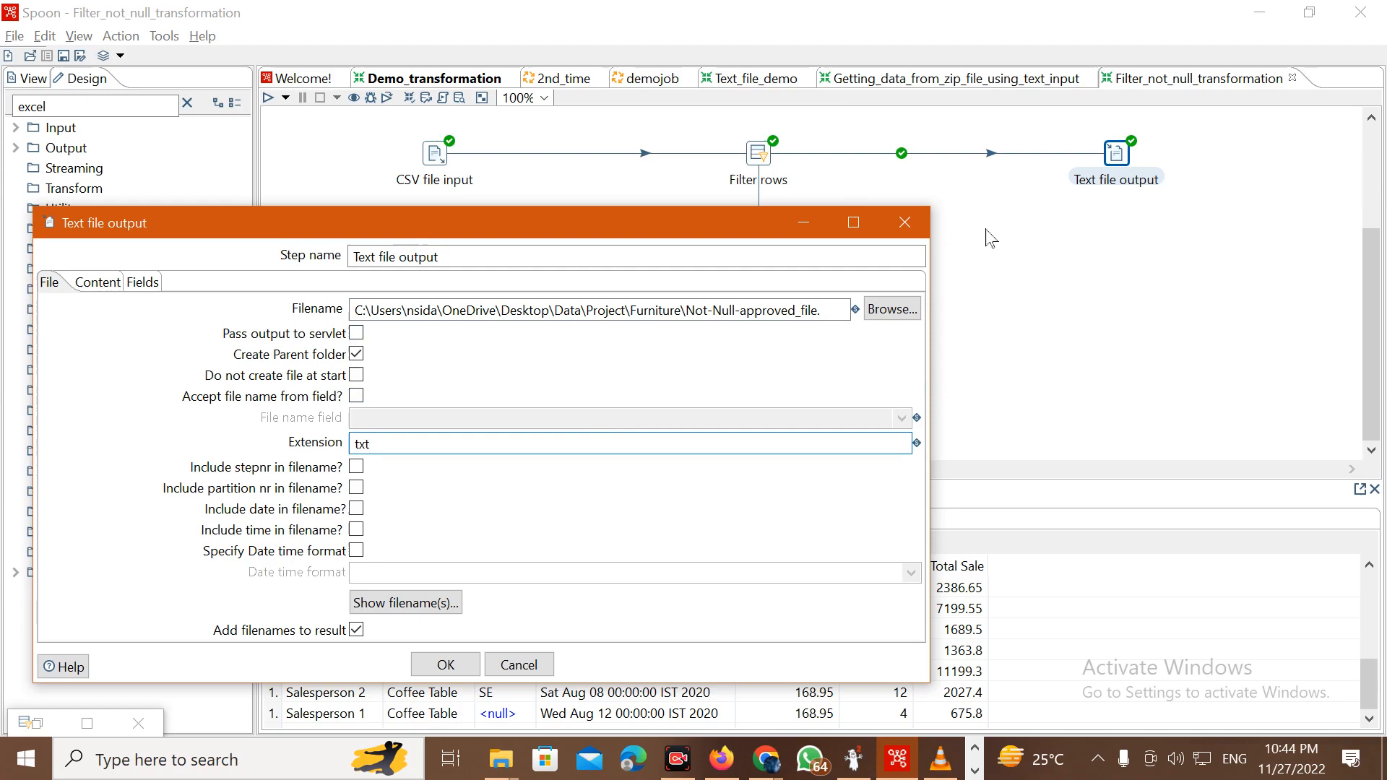
click(832, 312)
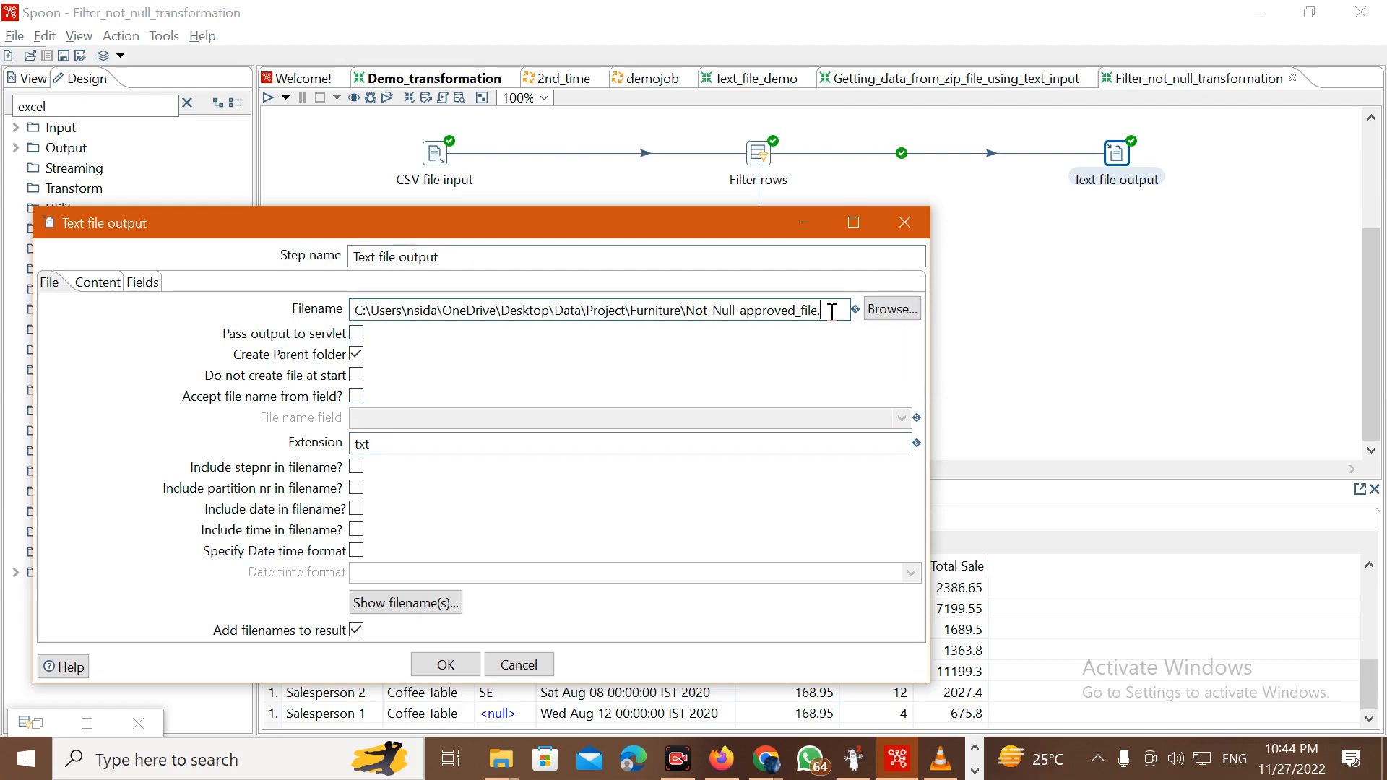
key(BackSpace)
Set the text output's Separator to a comma and keep its remaining content options at their defaults.
click(114, 289)
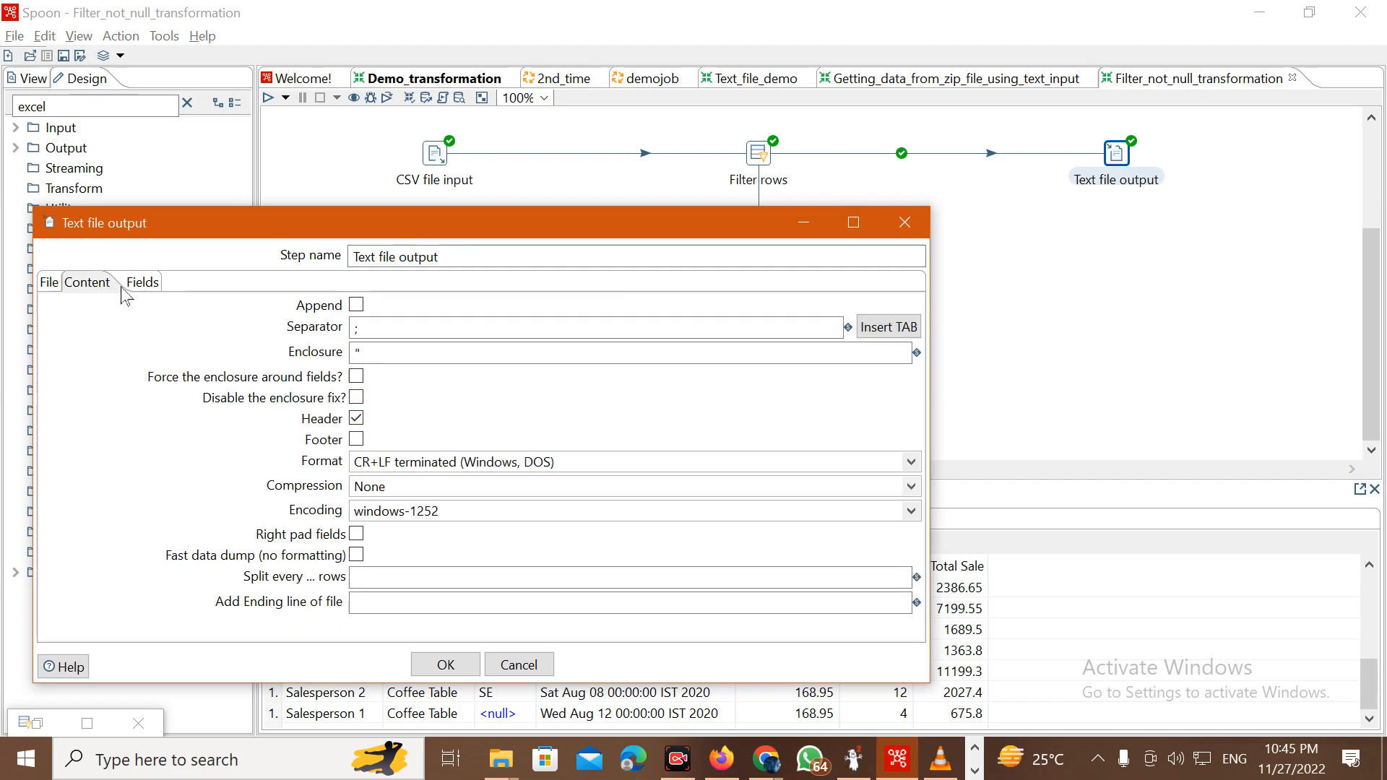
click(405, 324)
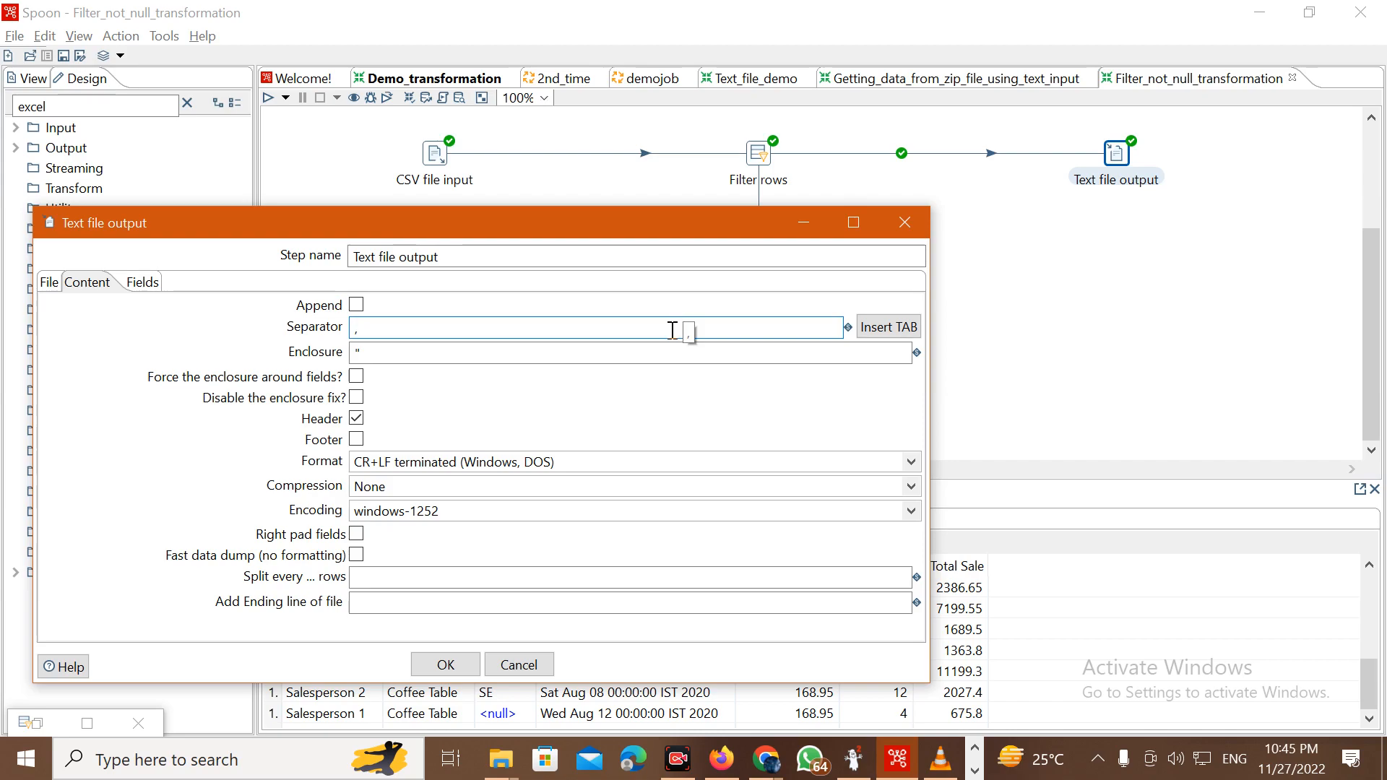
double_click(448, 350)
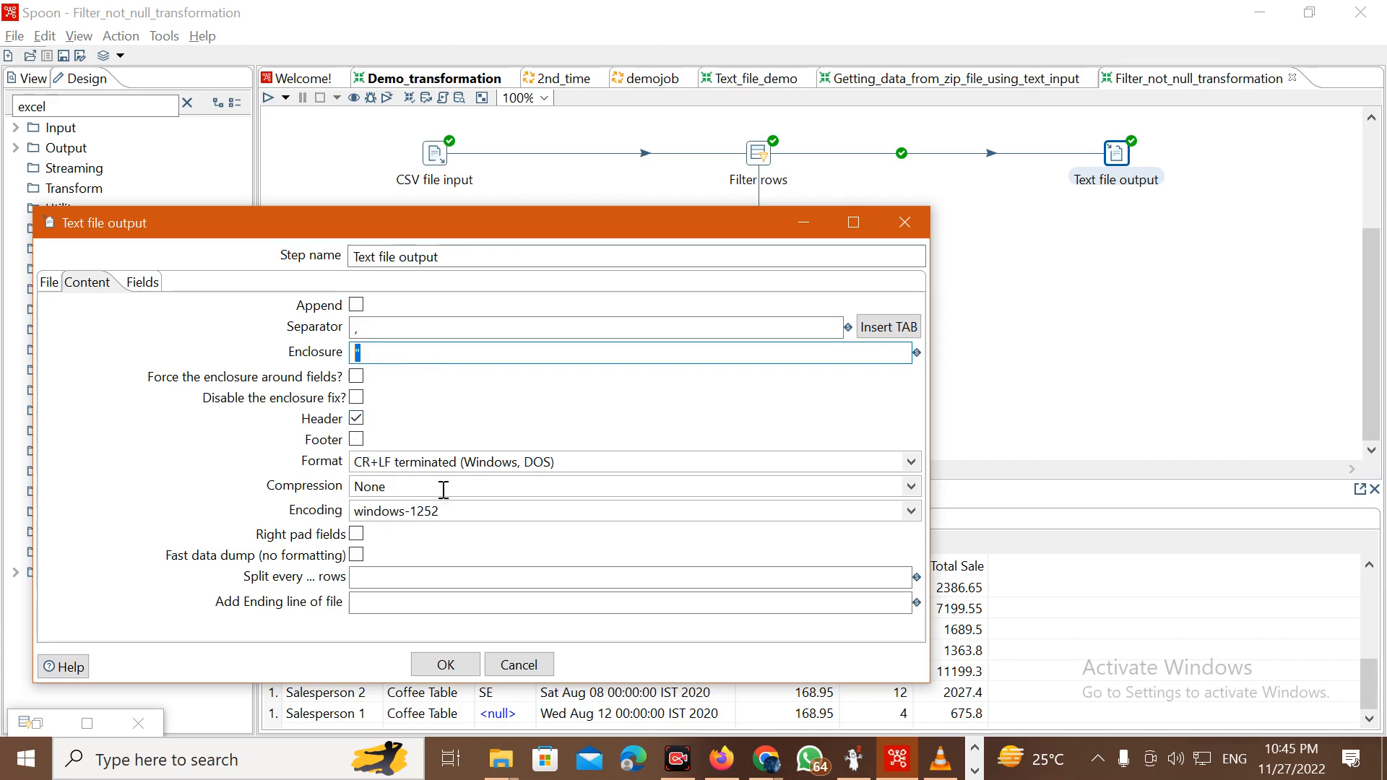
click(391, 579)
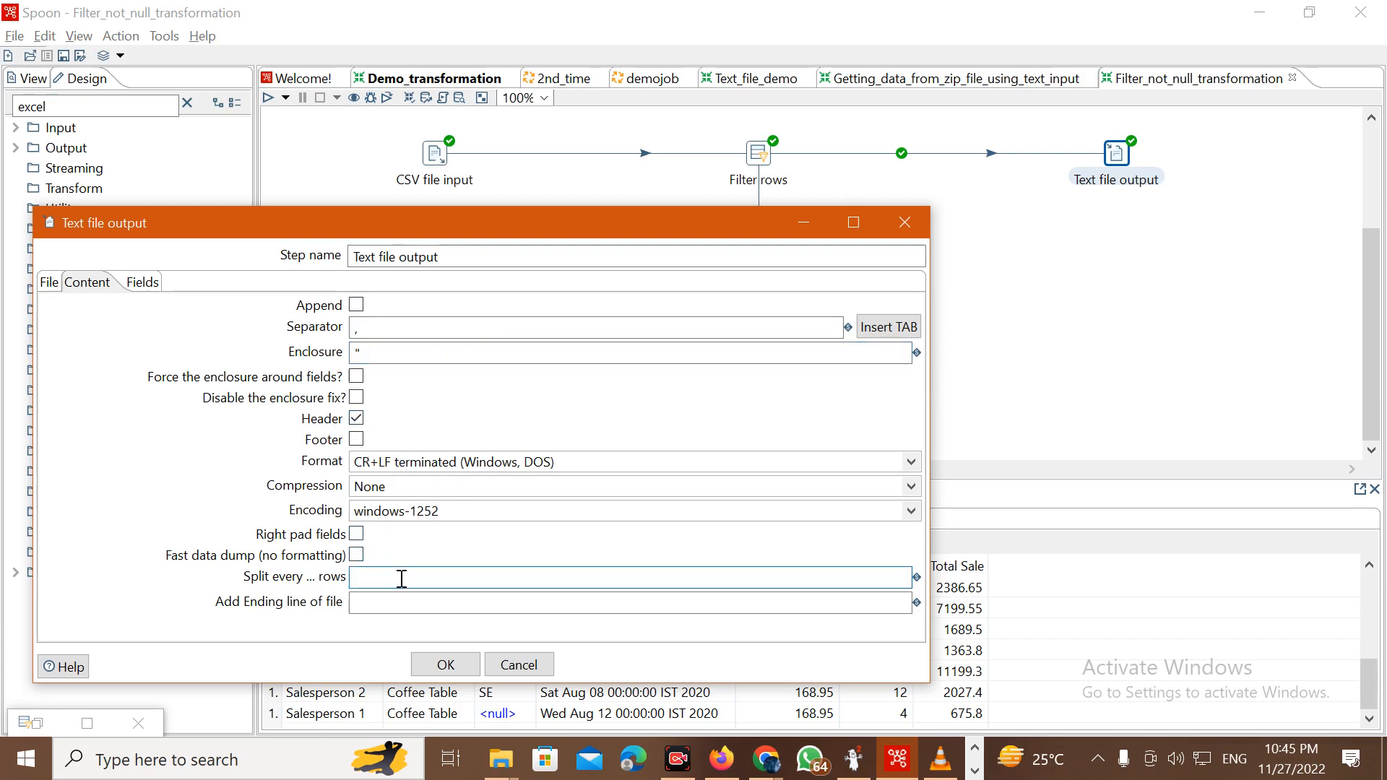
click(382, 609)
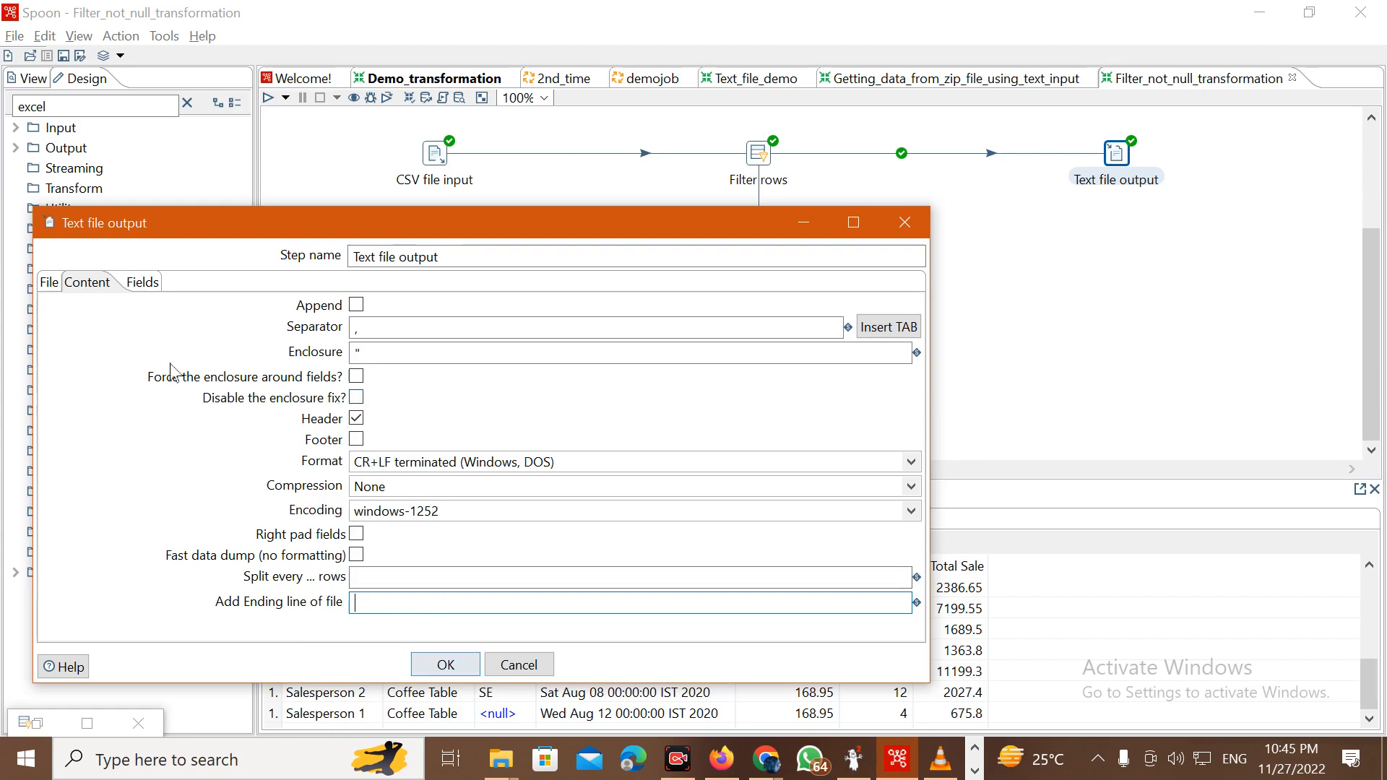
Get the incoming fields for the Text file output step and confirm its settings.
click(133, 286)
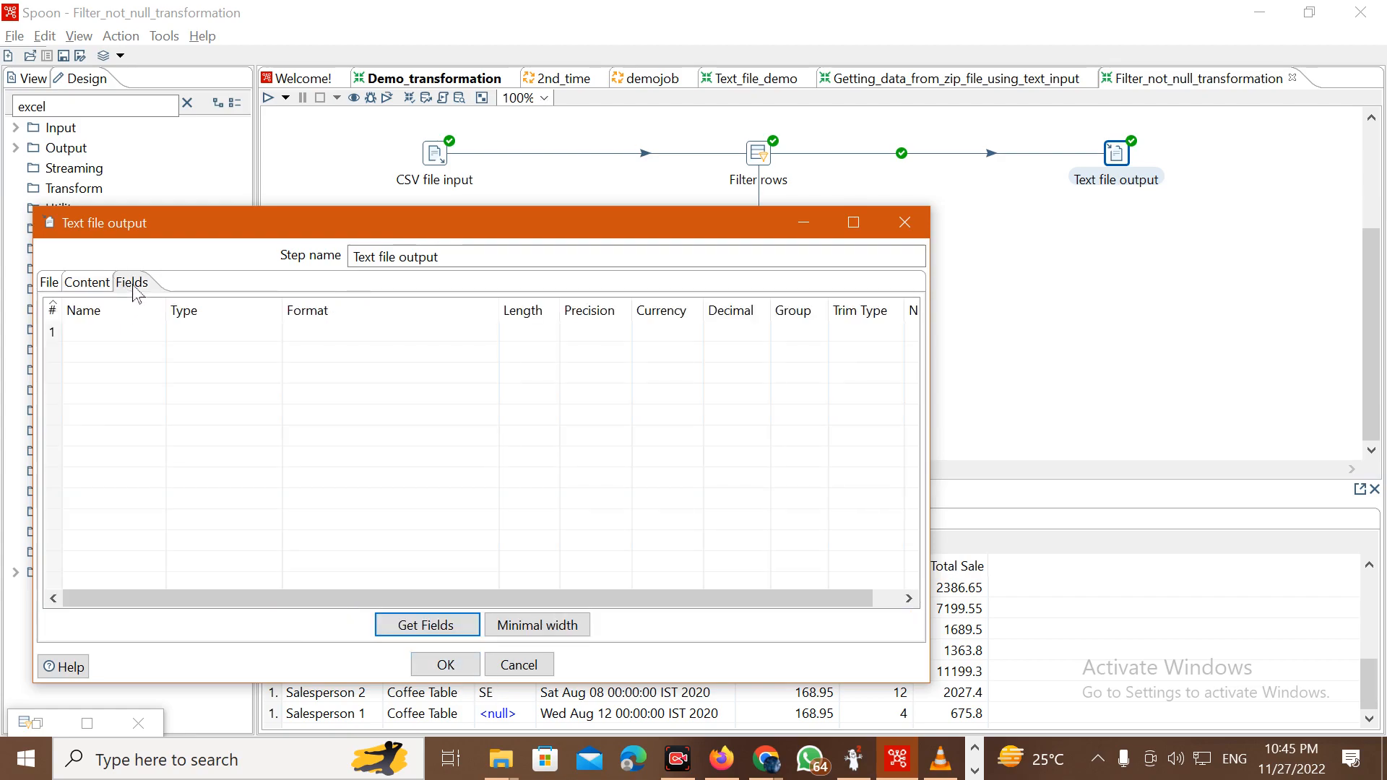
click(431, 633)
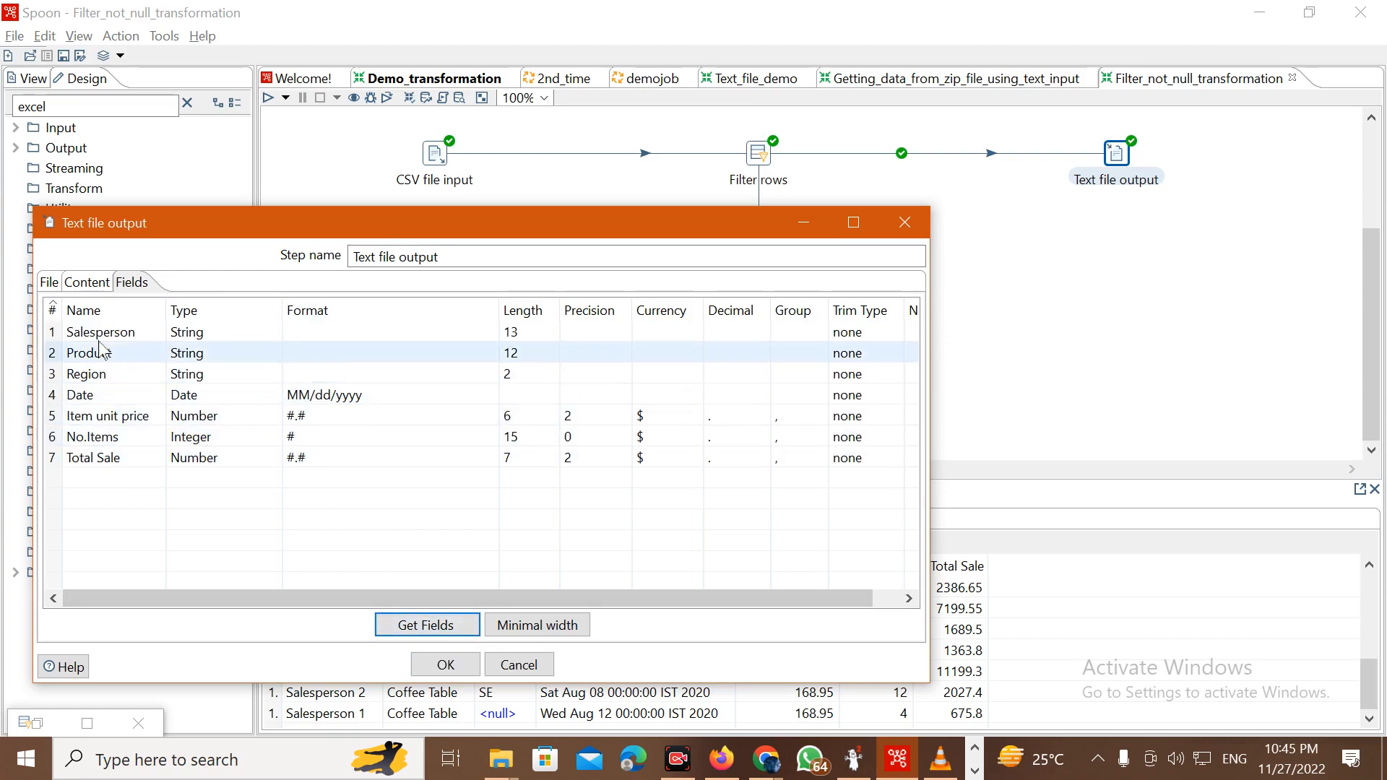
click(446, 665)
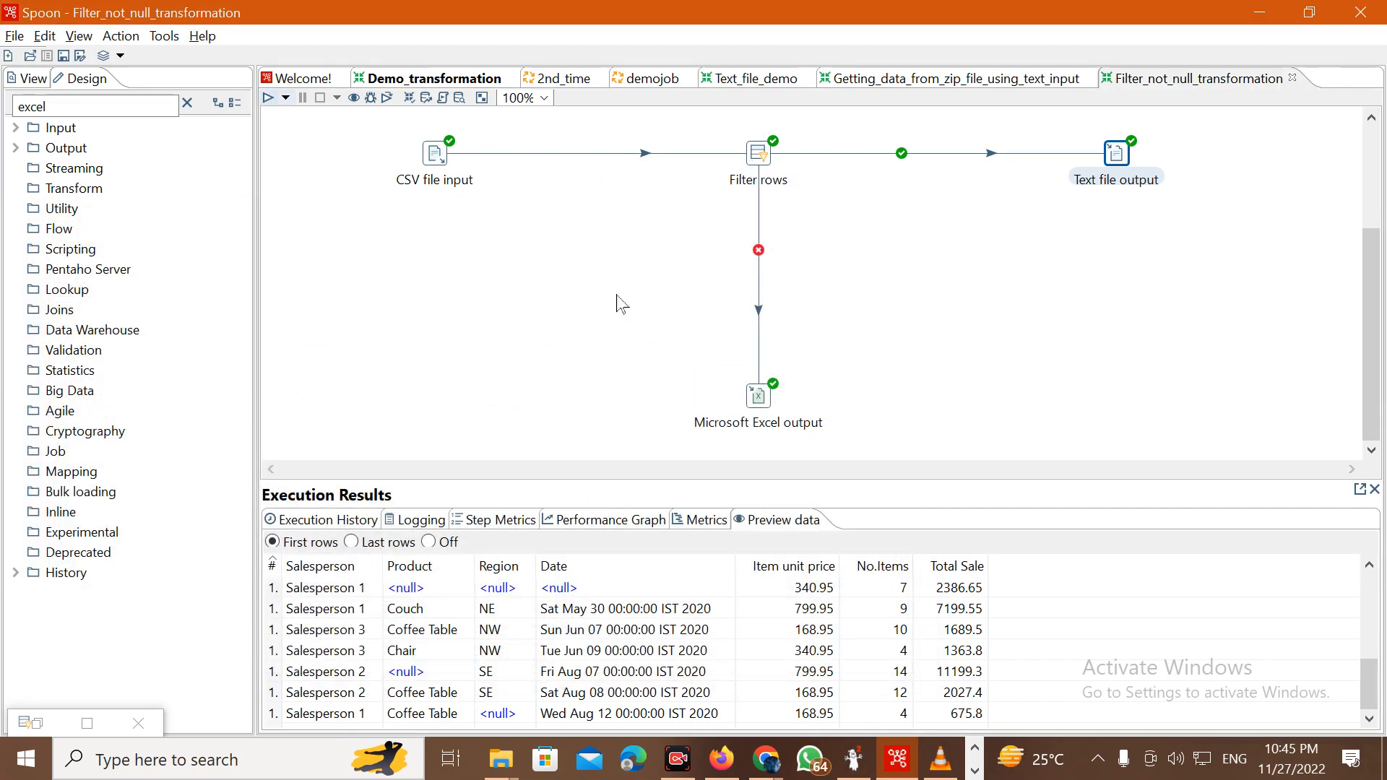
Edit the Microsoft Excel output step and replace its Filename with the copied Furniture folder path plus a backslash.
right_click(758, 399)
click(809, 285)
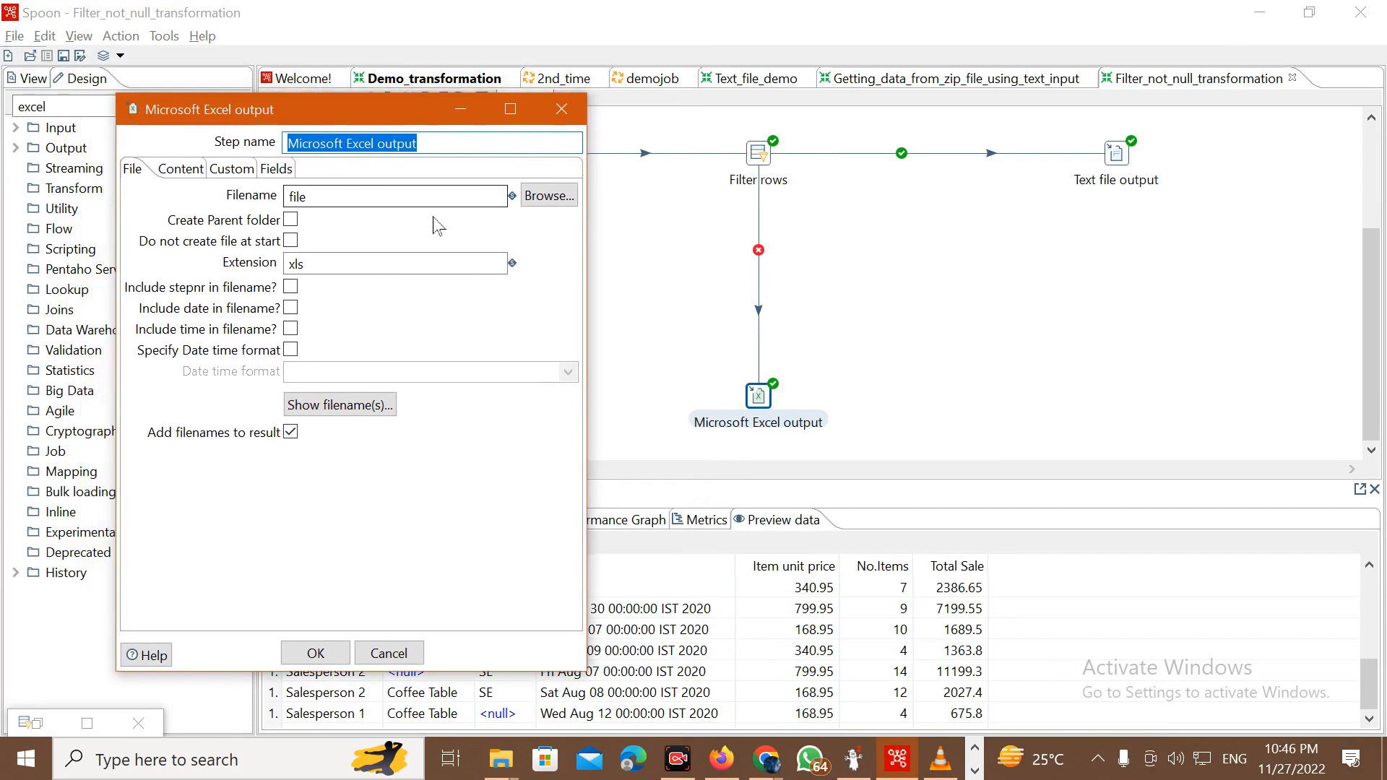
click(418, 189)
key(ctrl+a)
key(ctrl+v)
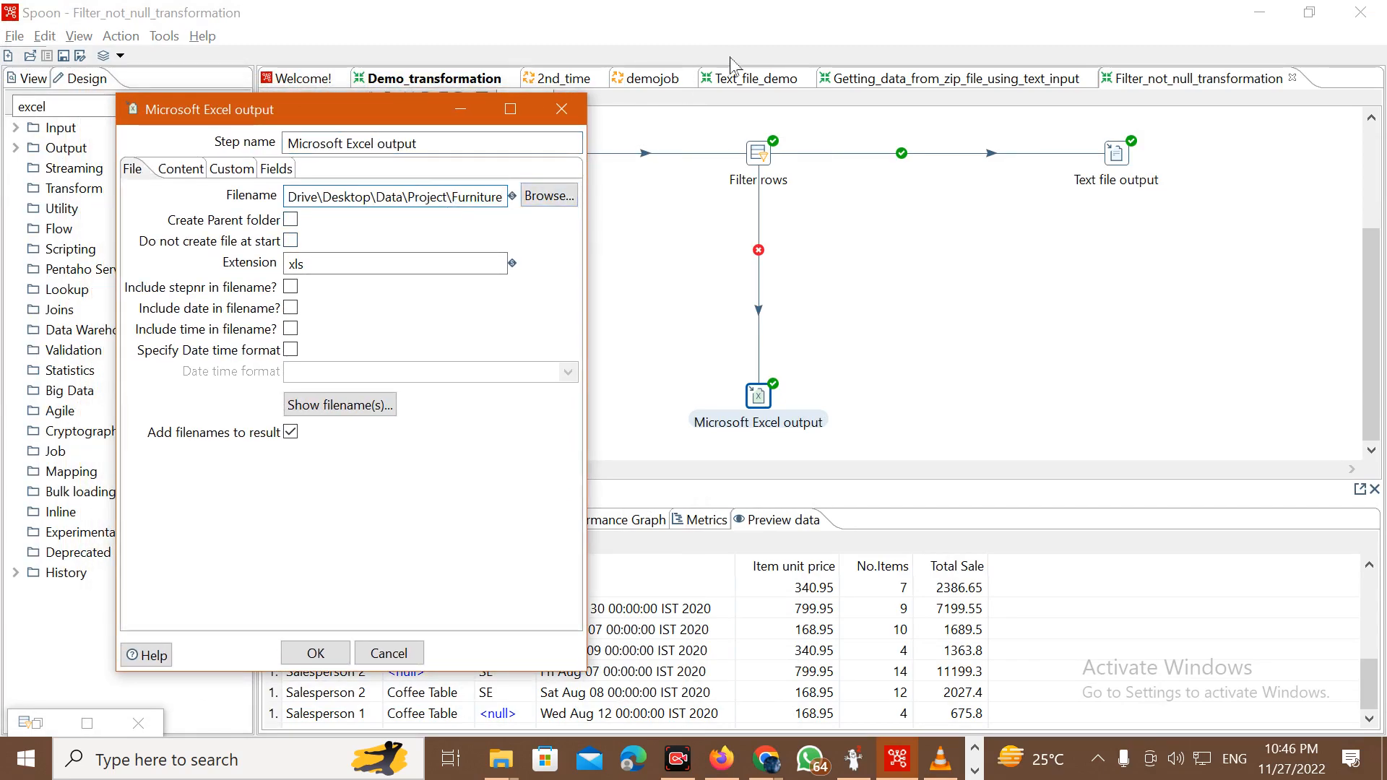
text(\)
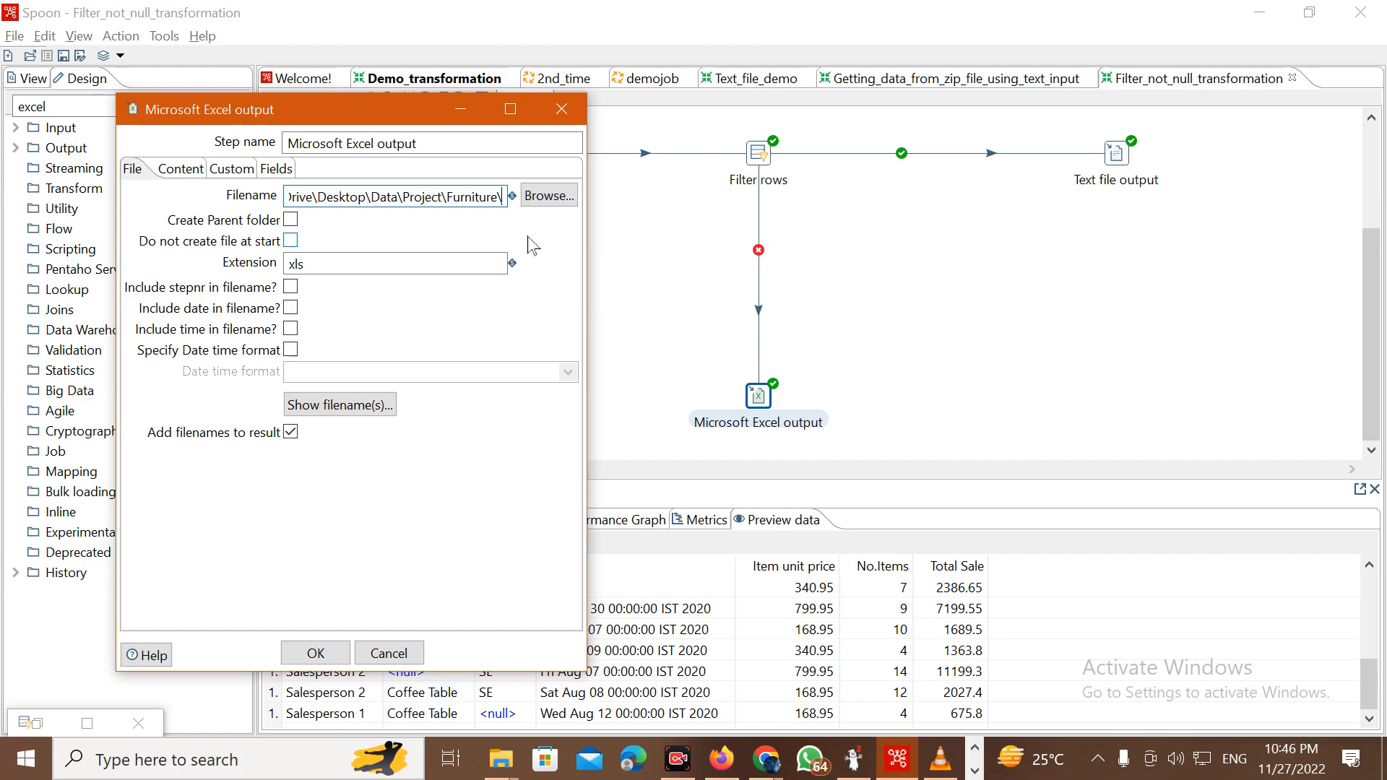
Append To_be_emailed_Sales_manager to the Excel output's Filename and confirm the step settings.
text(To_be_emailed_marke)
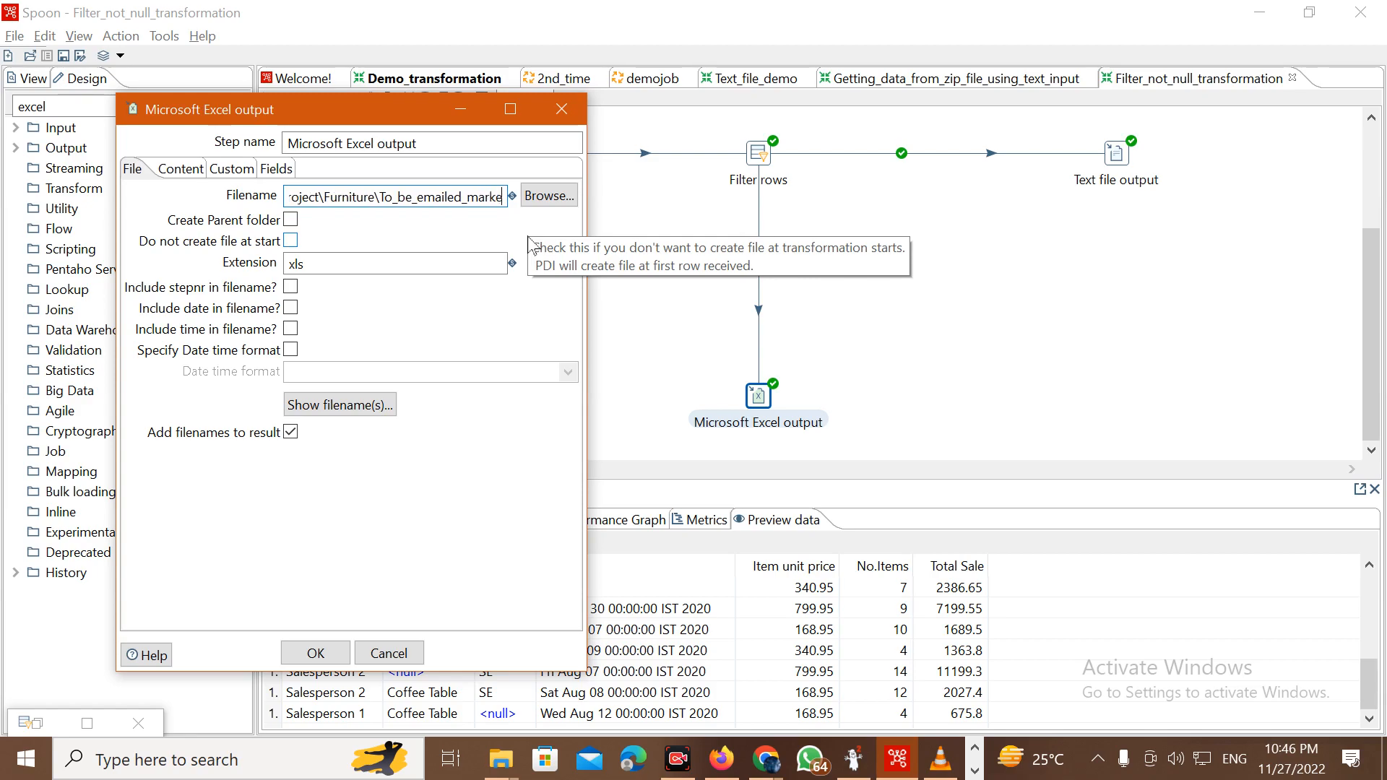
text(ting)
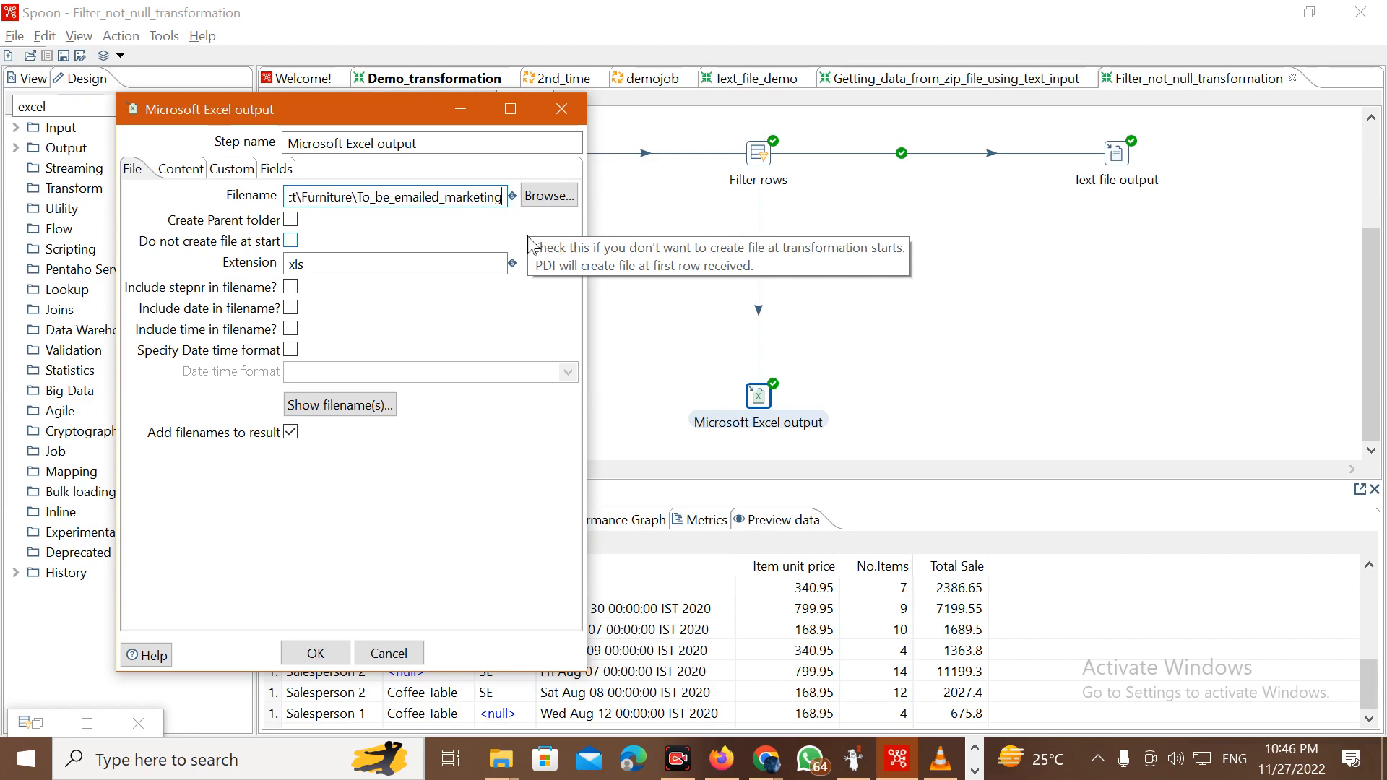
key(BackSpace)
key(BackSpace)
key(BackSpace)
key(BackSpace)
key(BackSpace)
key(BackSpace)
key(BackSpace)
key(BackSpace)
key(BackSpace)
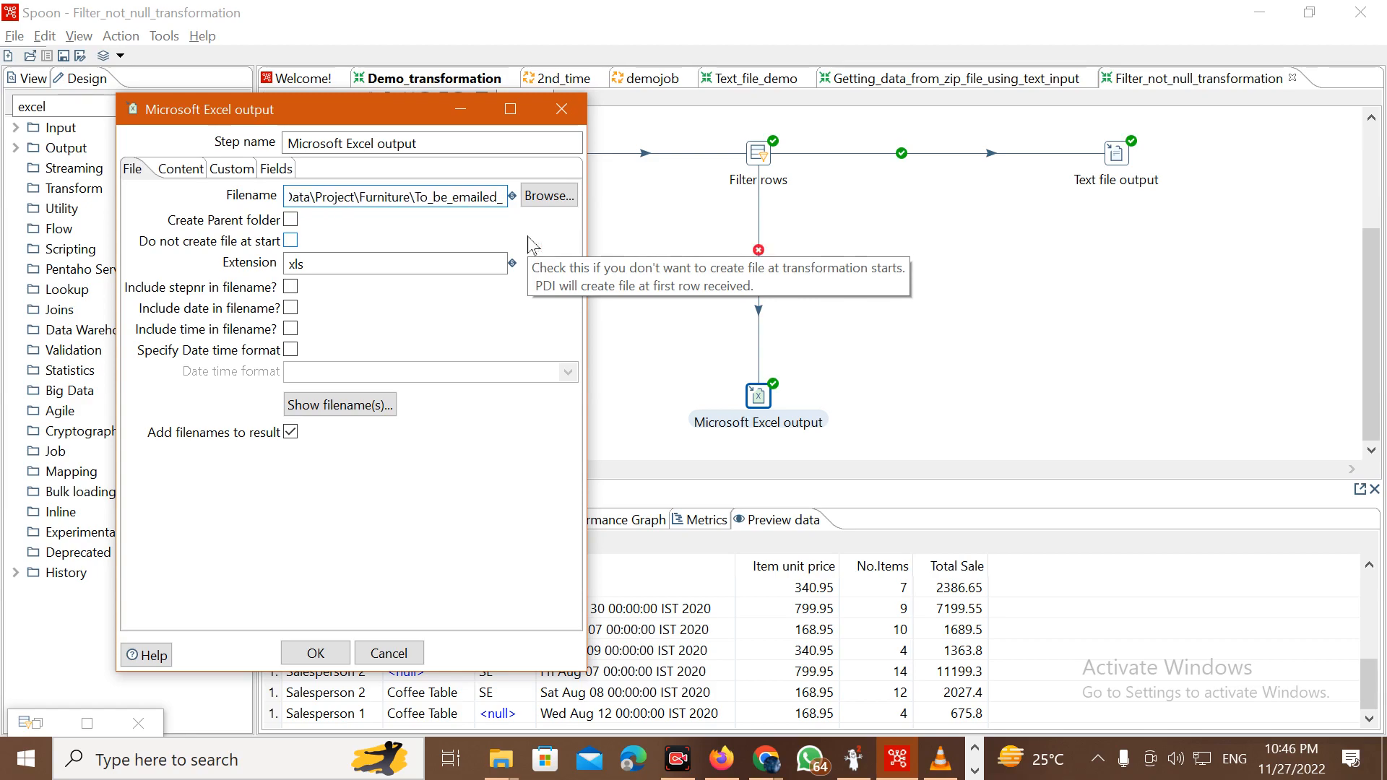
text(Sale)
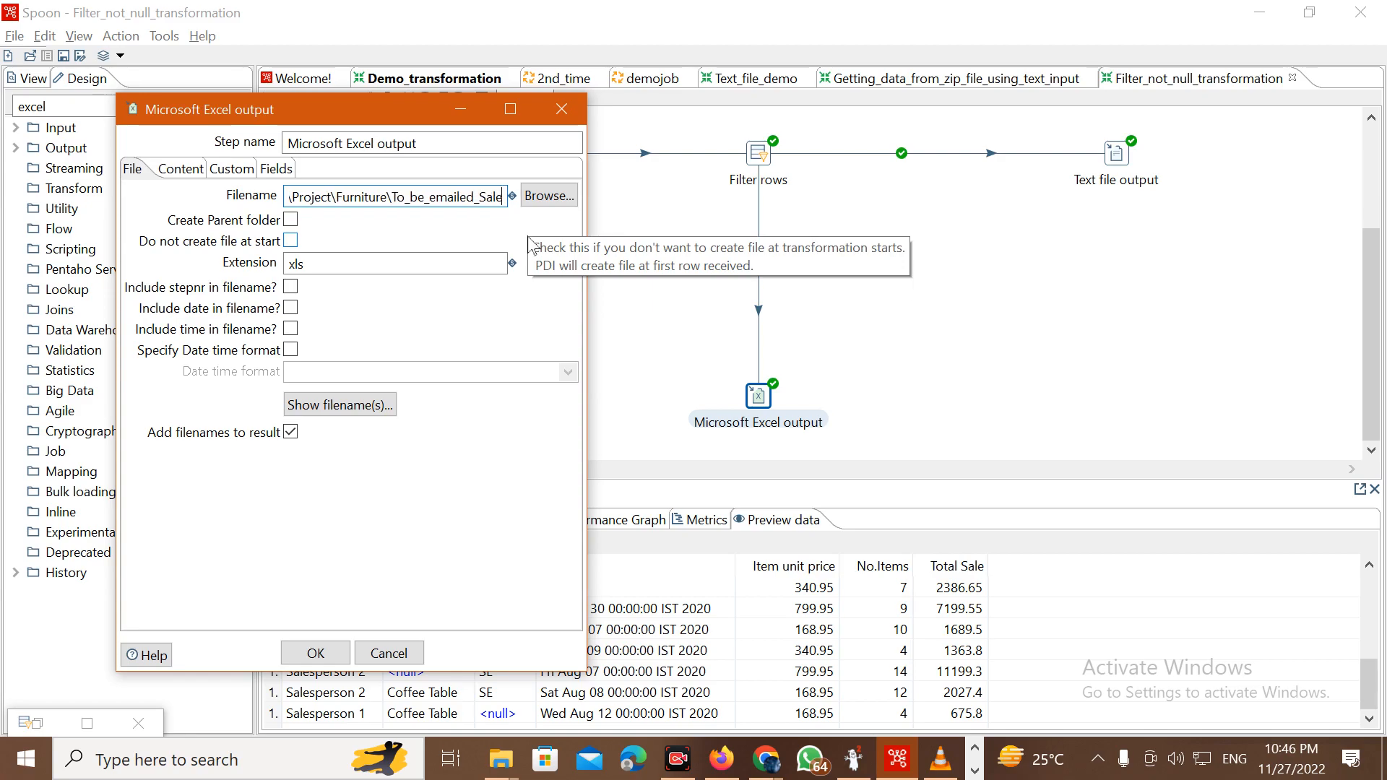
text(s_manager)
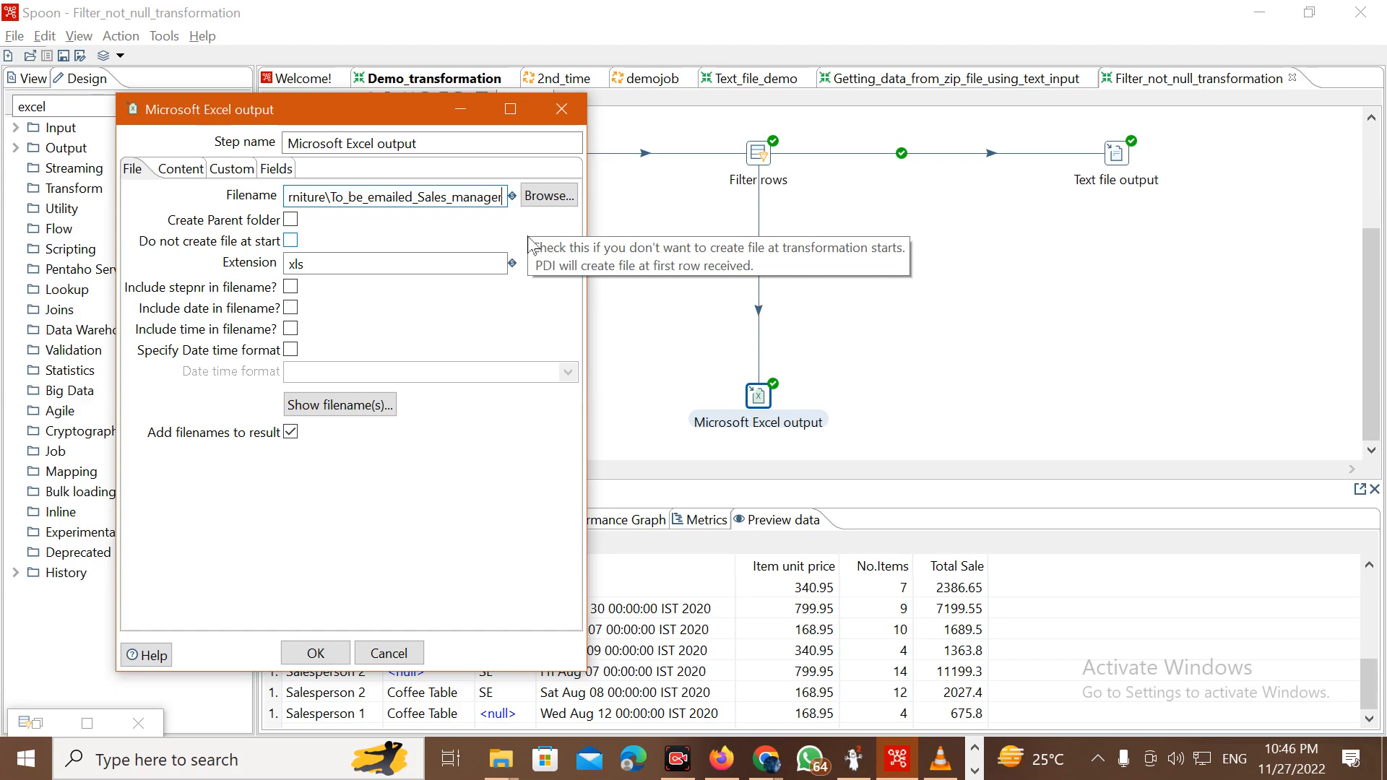
click(314, 654)
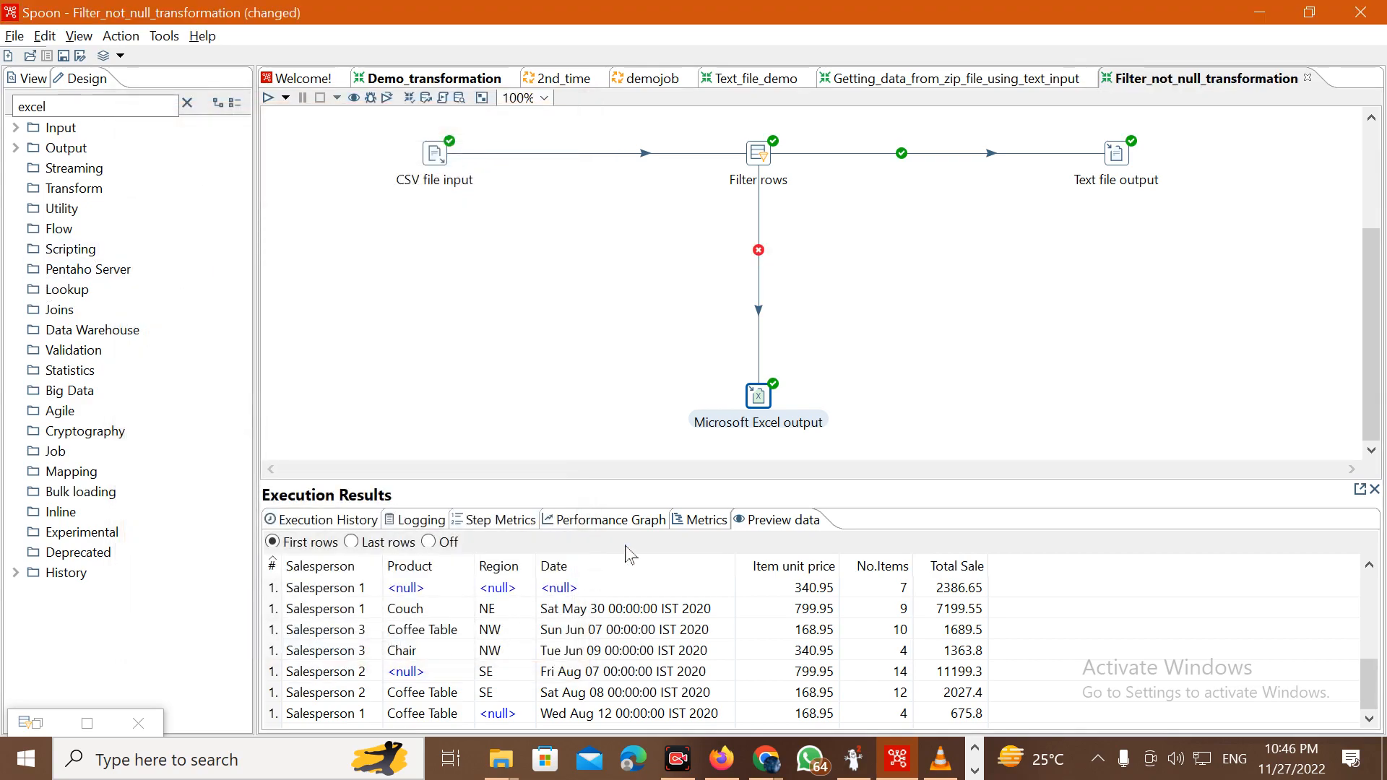
Run the Filter_not_null_transformation with the default run options.
click(503, 756)
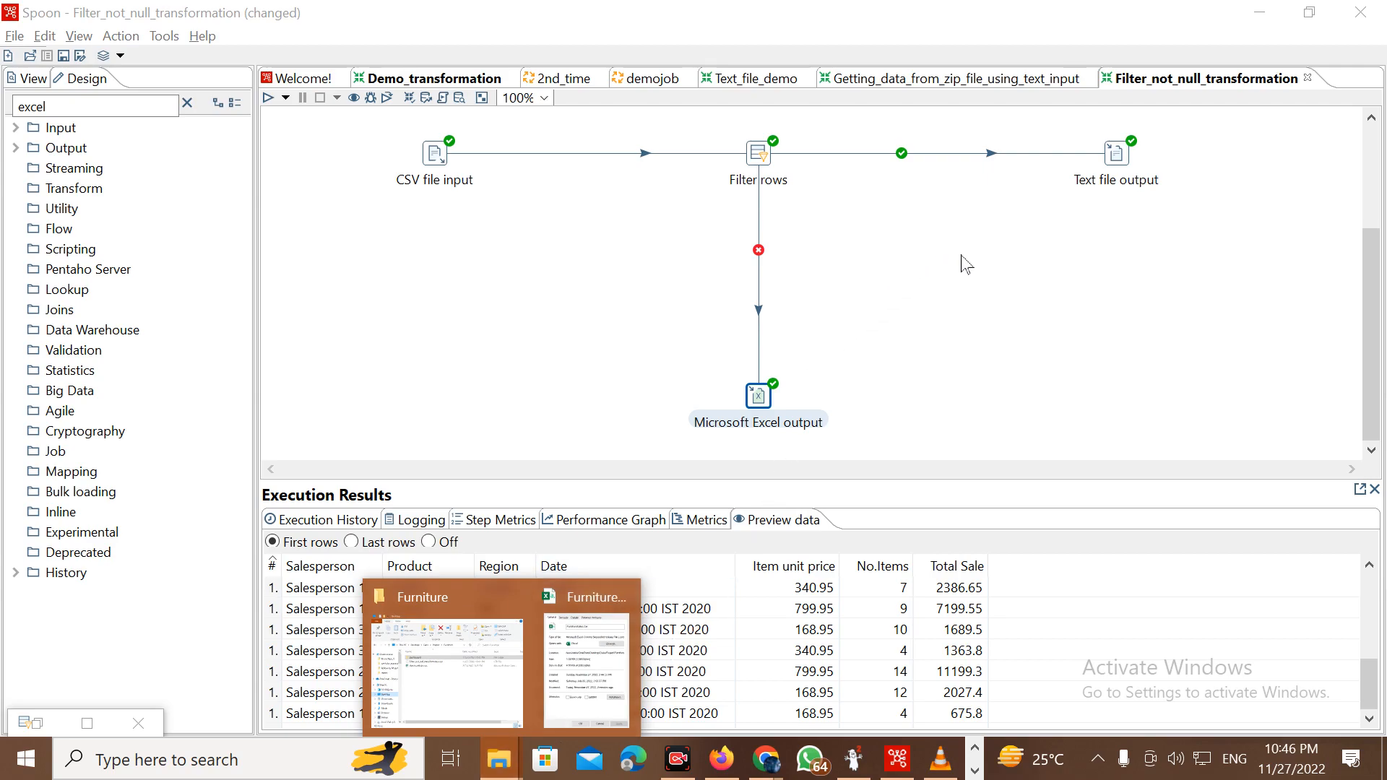
click(268, 97)
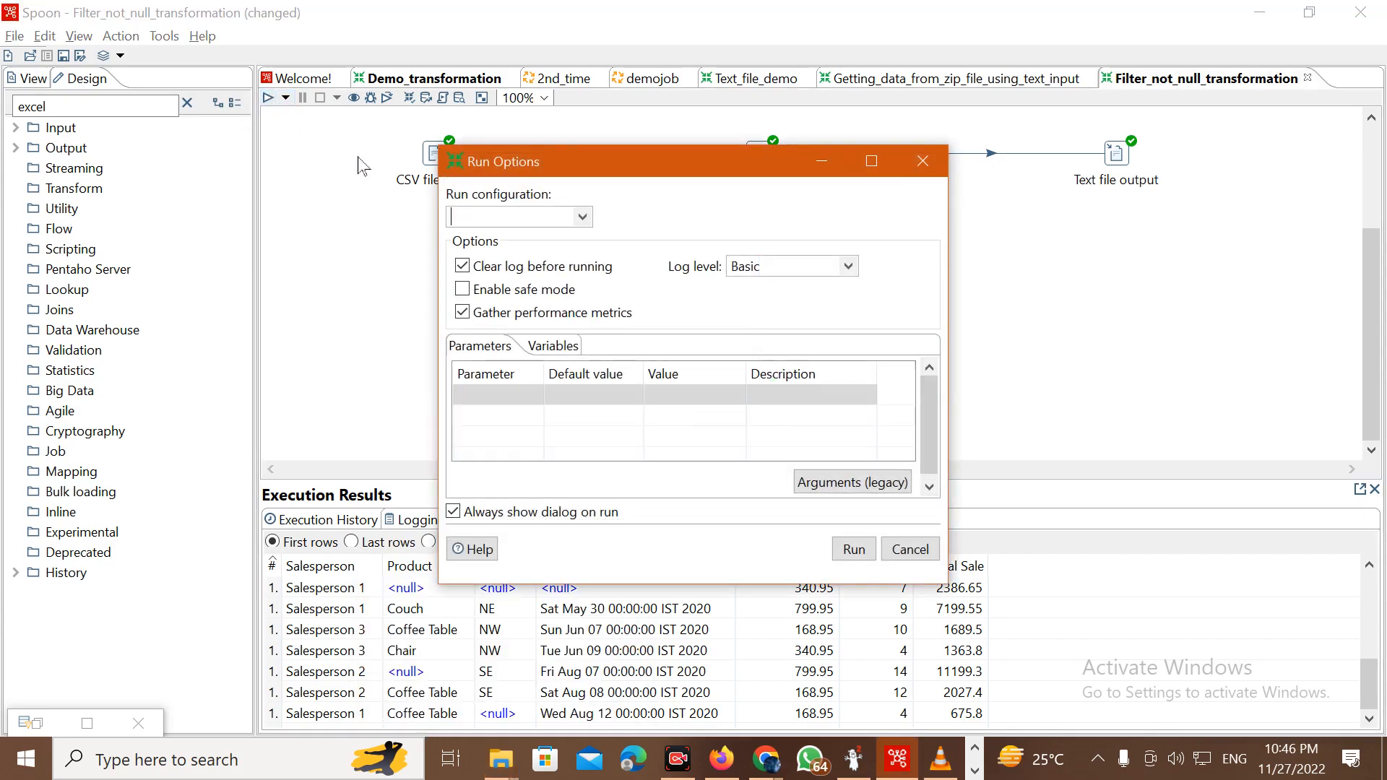
click(853, 550)
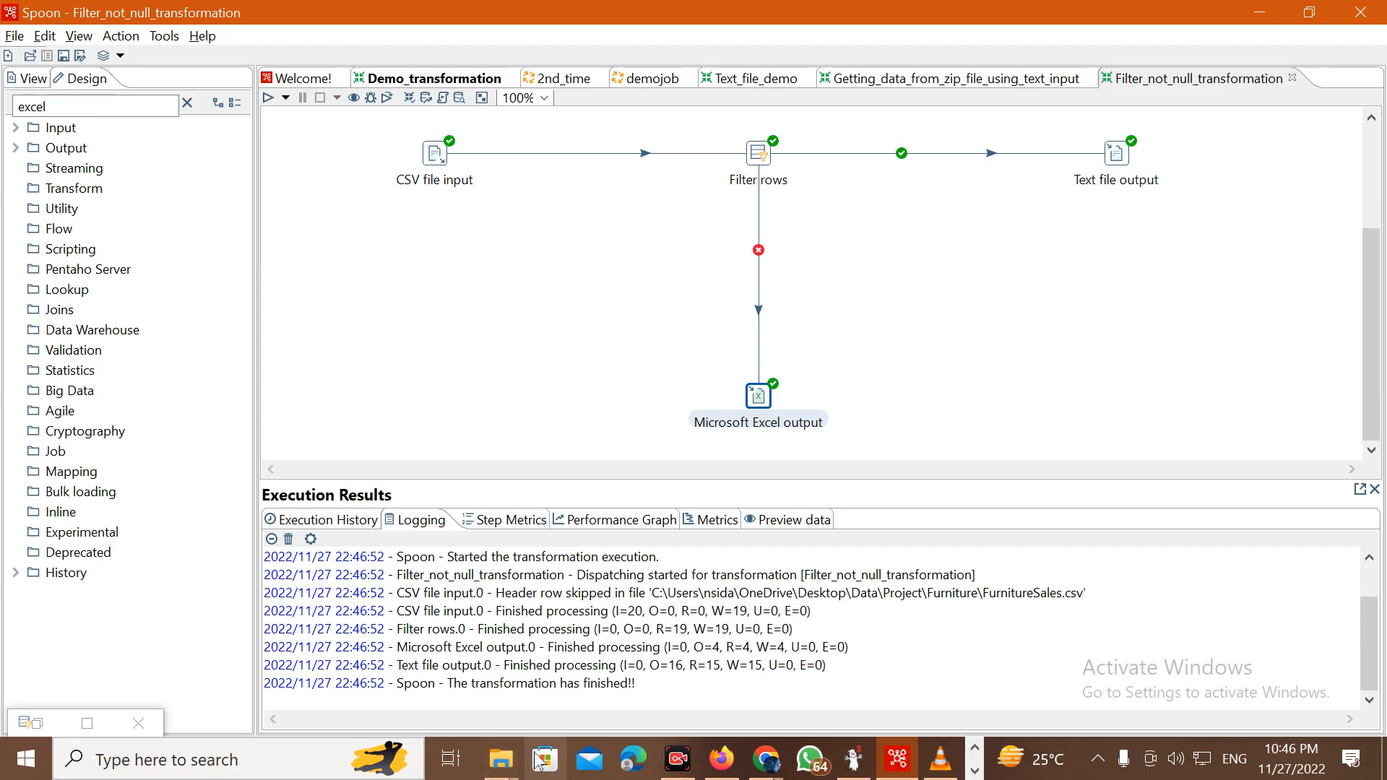
Switch to File Explorer, check the Furniture folder and its Dashboard subfolder for output, and open Not-Null-approved_file.txt.
click(500, 759)
click(456, 684)
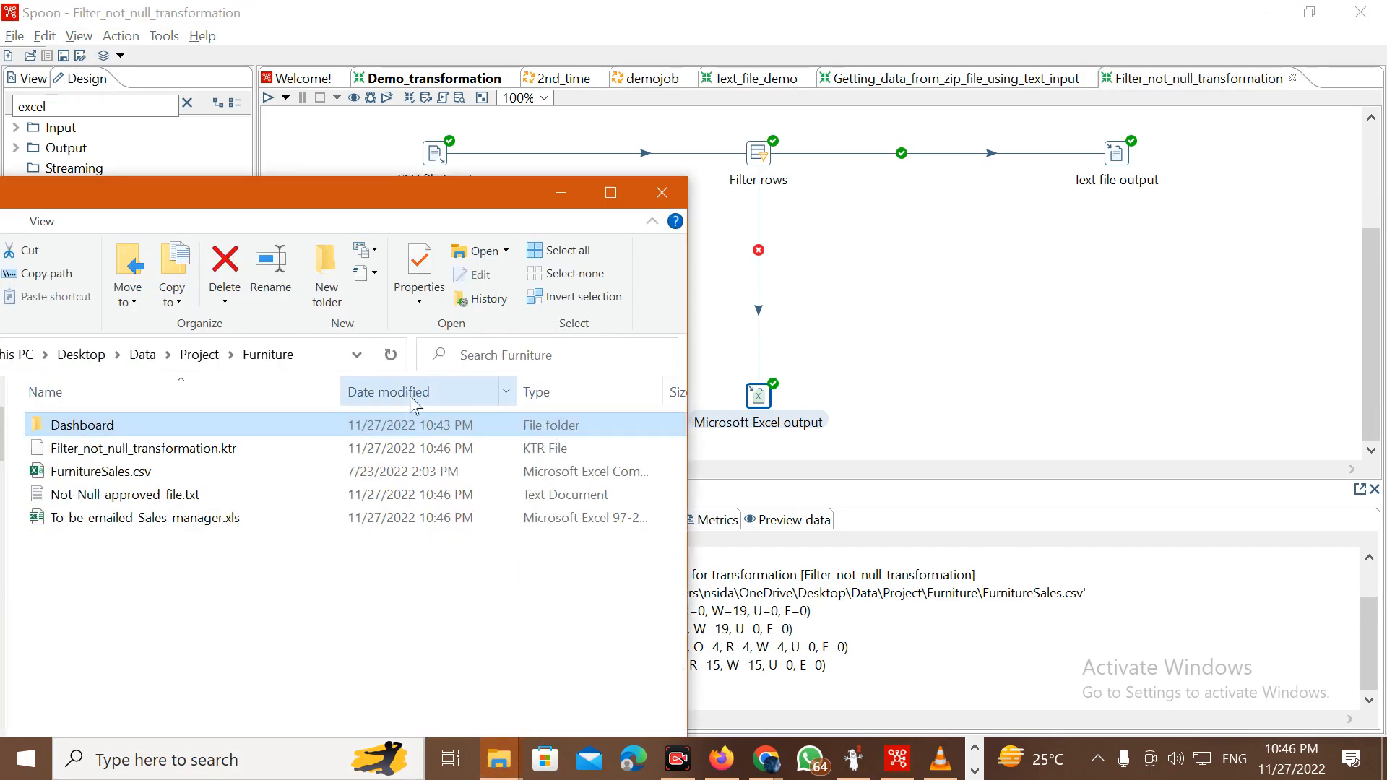
click(227, 523)
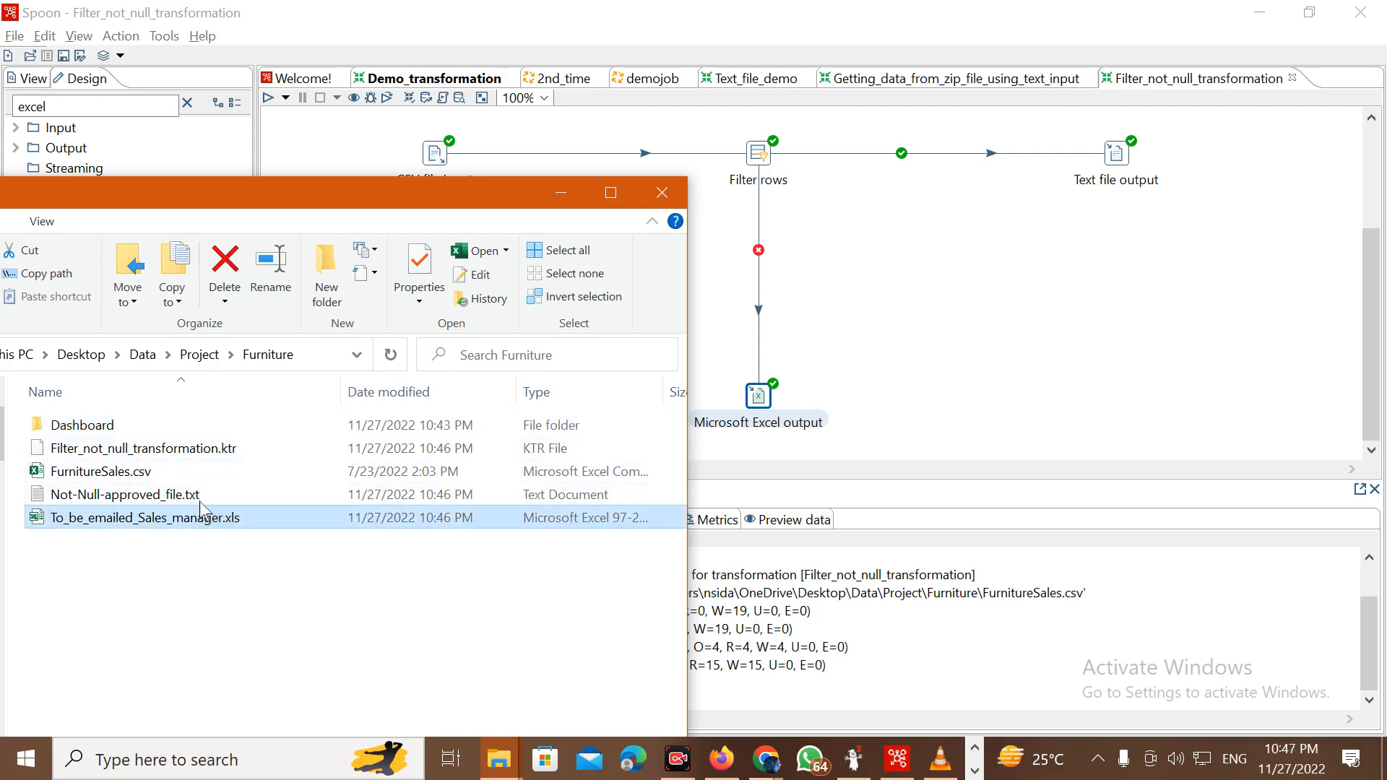
double_click(183, 426)
click(132, 354)
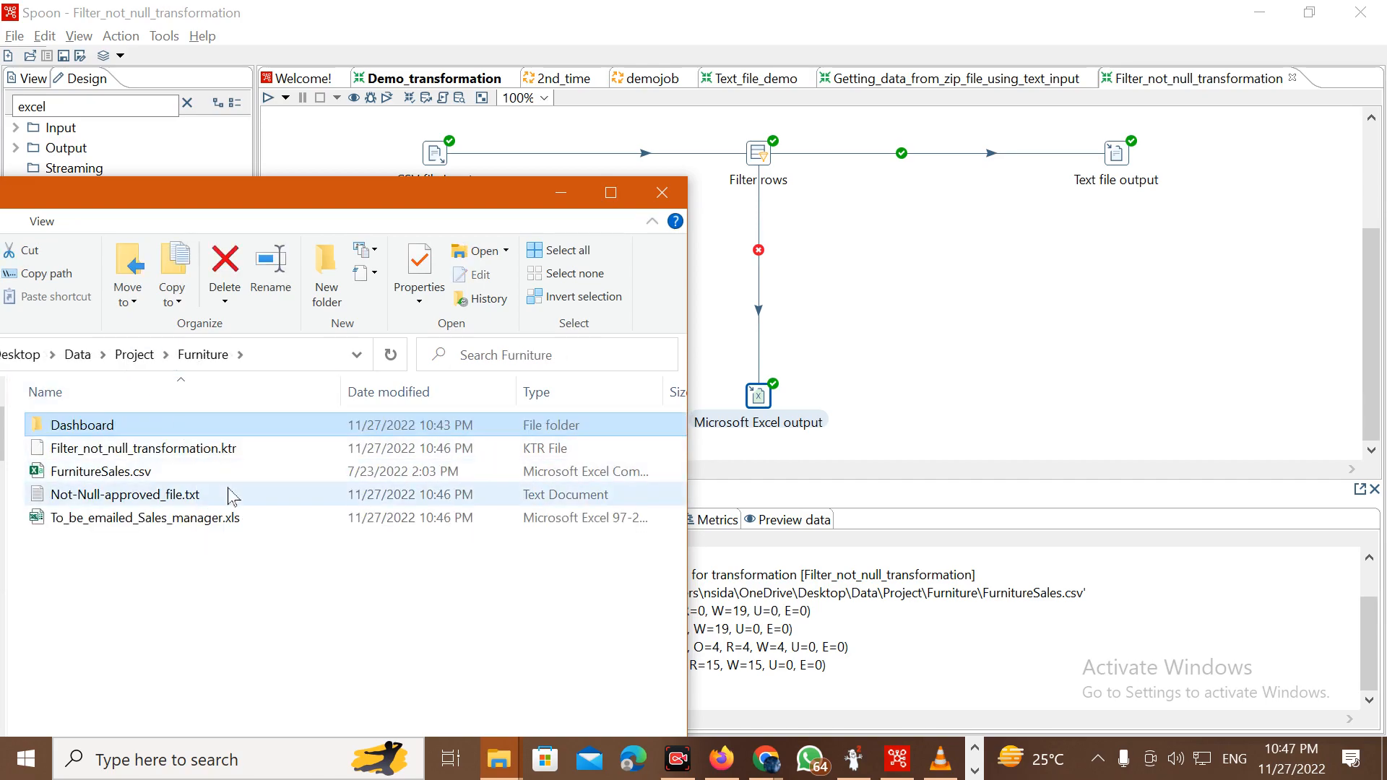
double_click(322, 499)
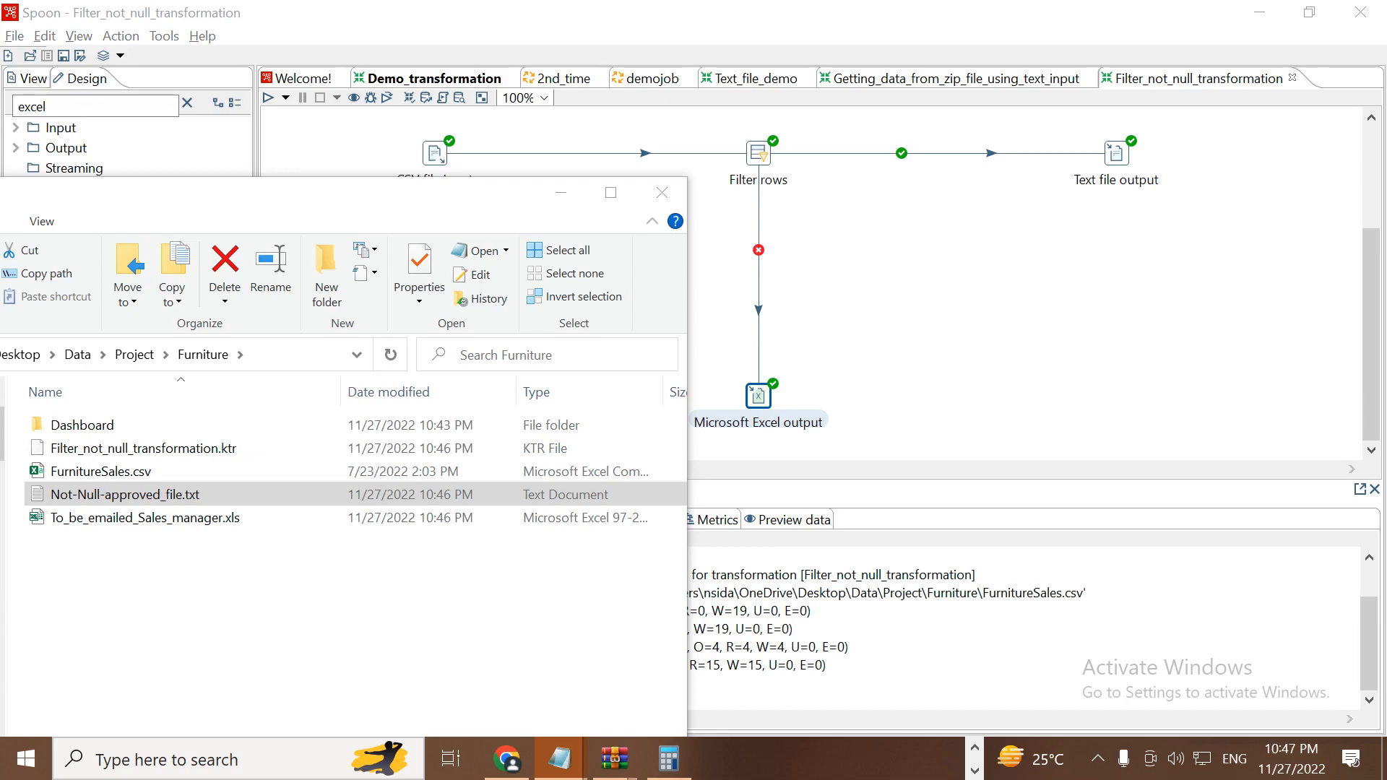
Open To_be_emailed_Sales_manager.xls in Excel and autofit the Total Sale, No.Items, Item unit price and Date columns.
double_click(332, 517)
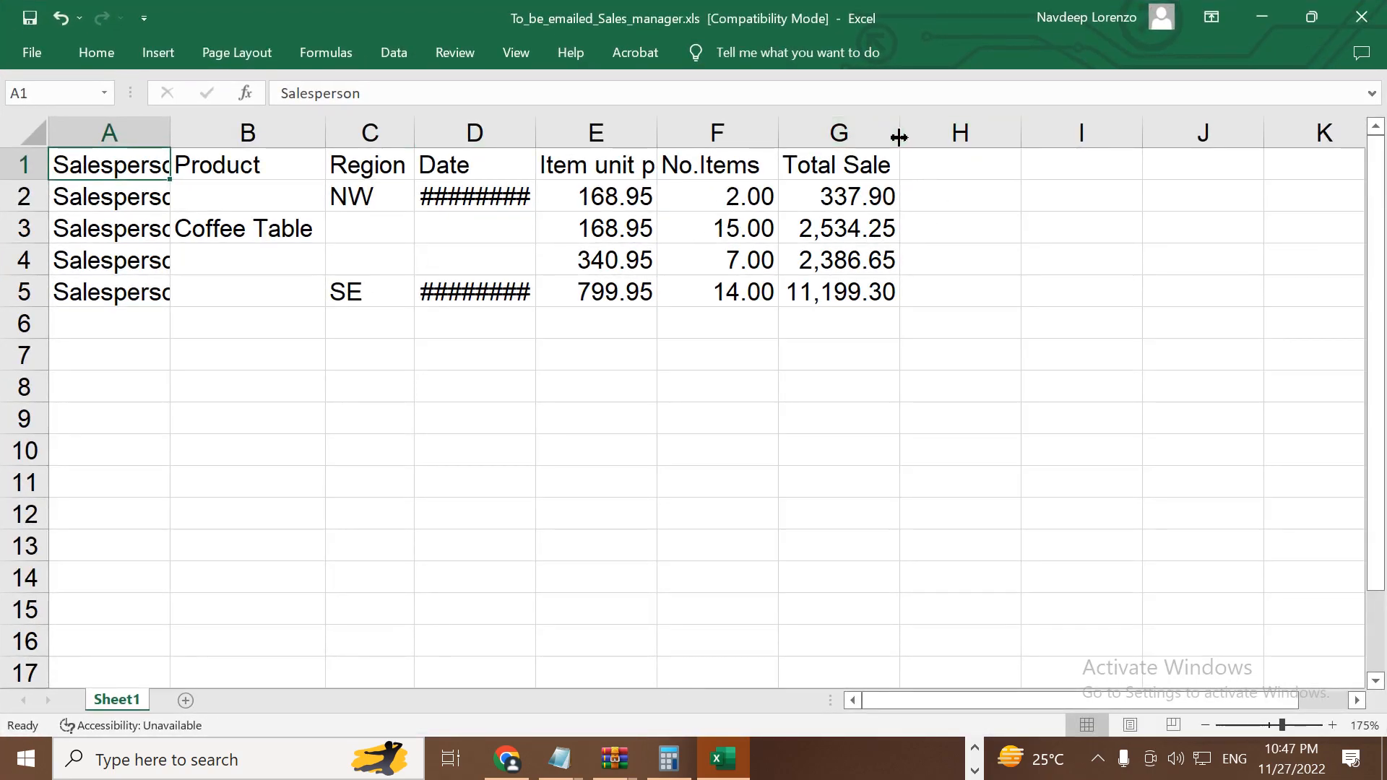
double_click(899, 137)
double_click(779, 127)
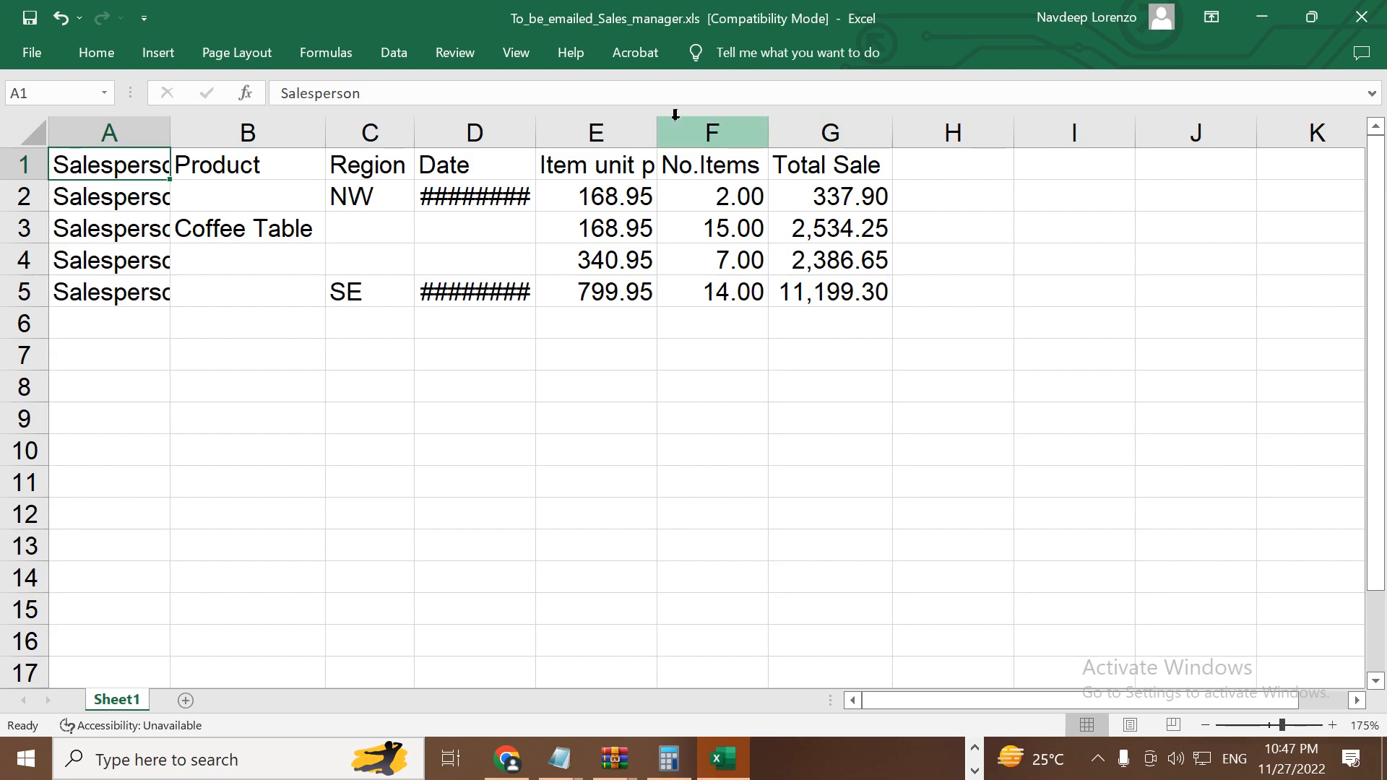
double_click(657, 128)
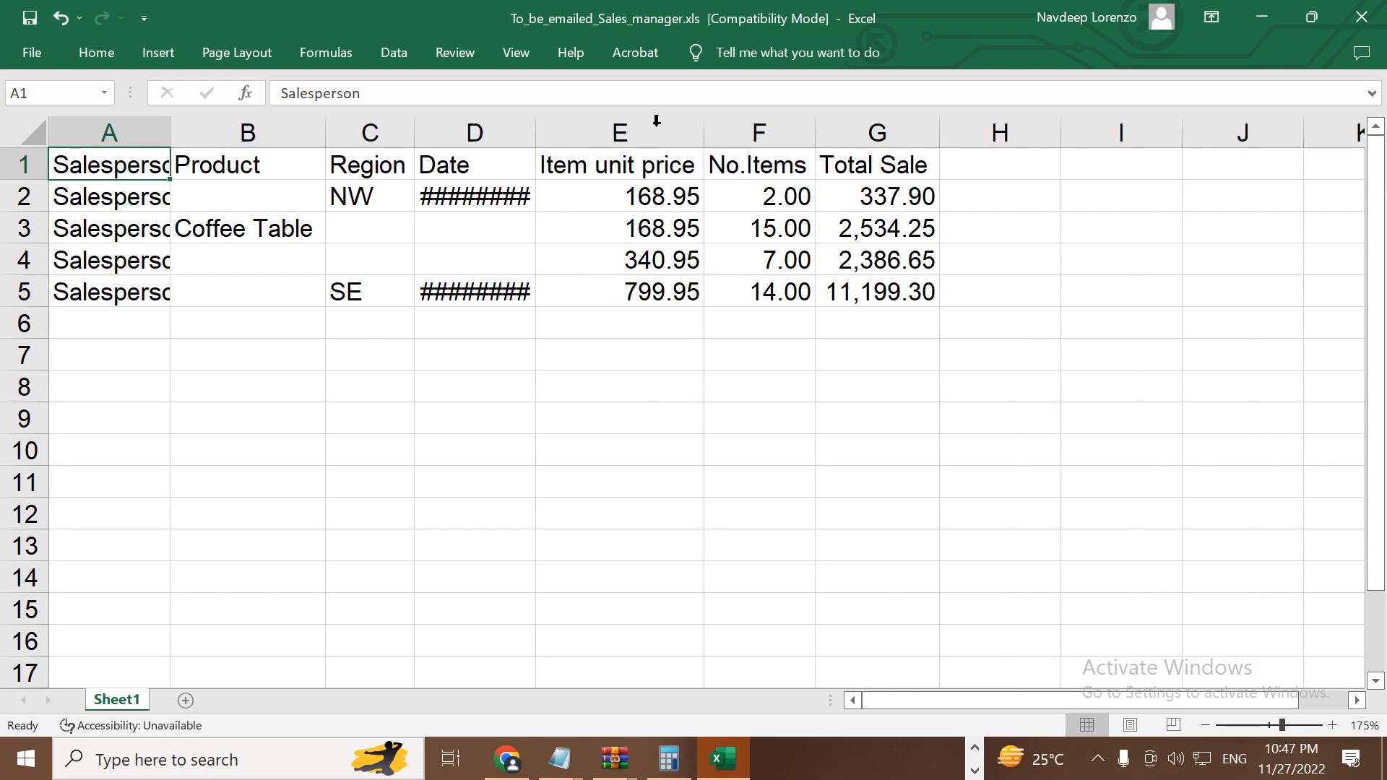
double_click(533, 142)
click(424, 126)
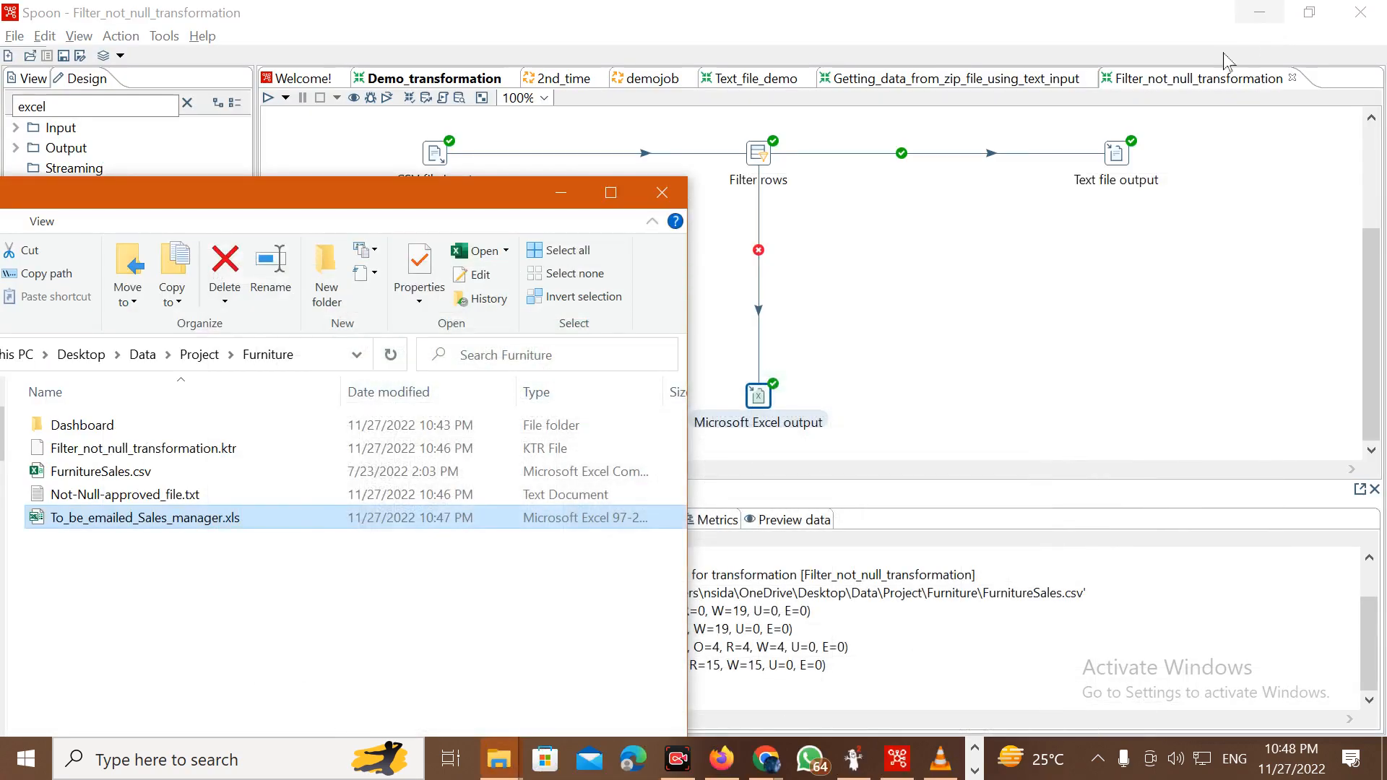
Close the Furniture folder window and return to the transformation in Spoon.
click(660, 205)
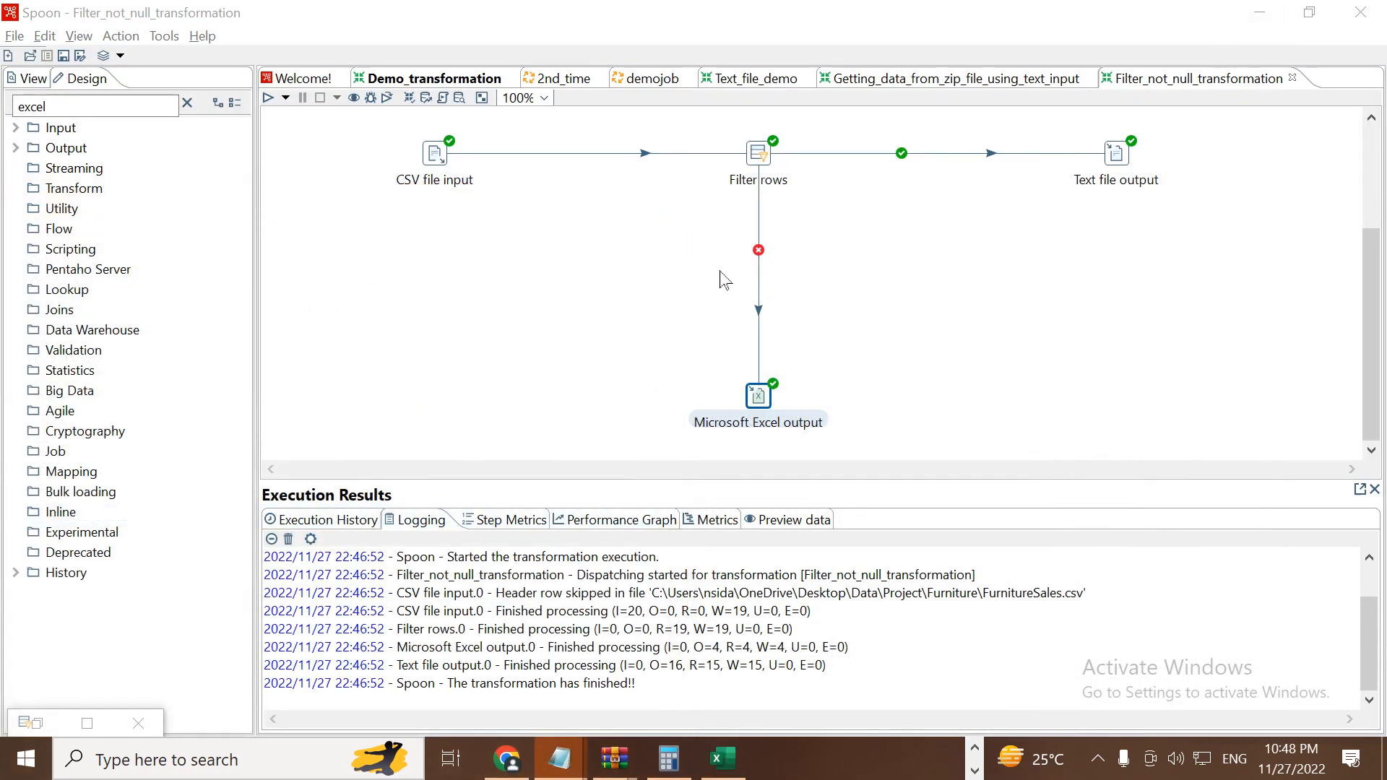
mouse_move(791, 433)
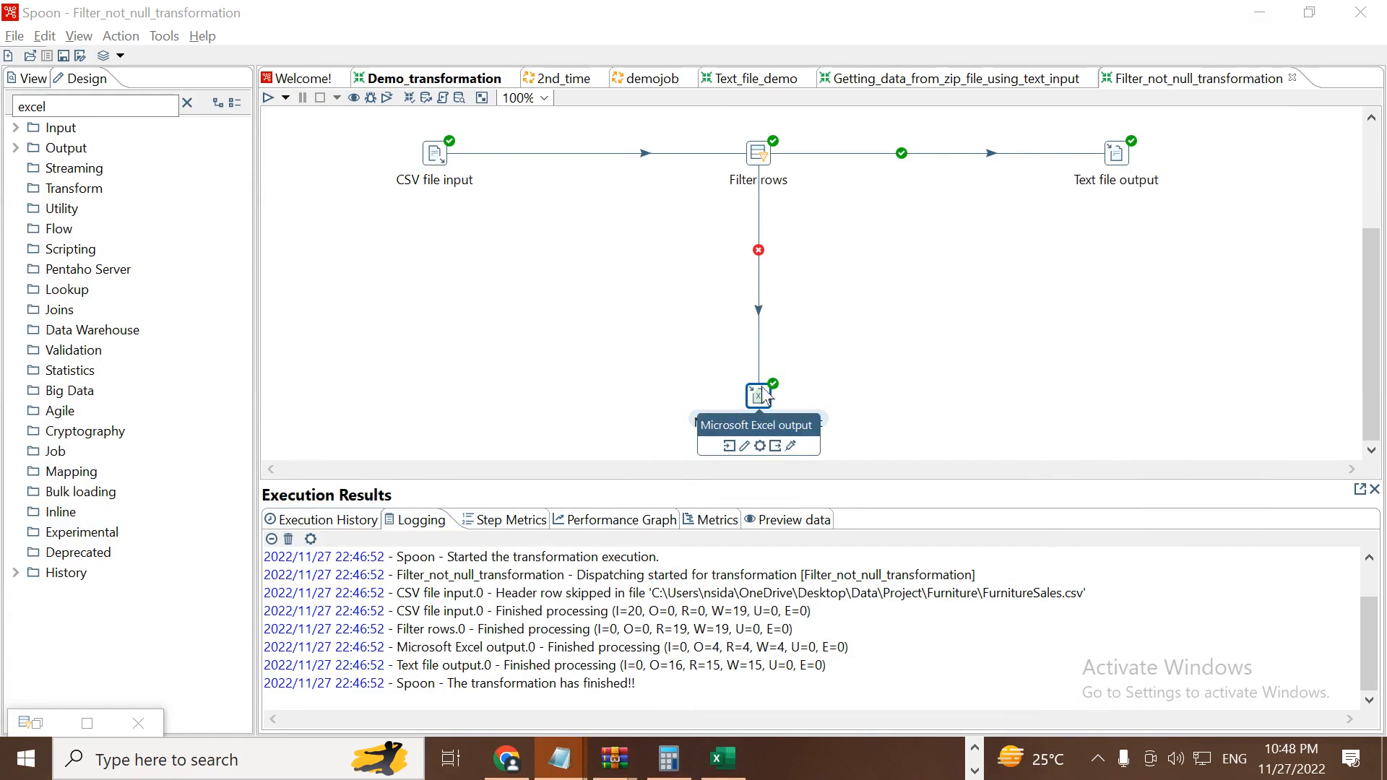